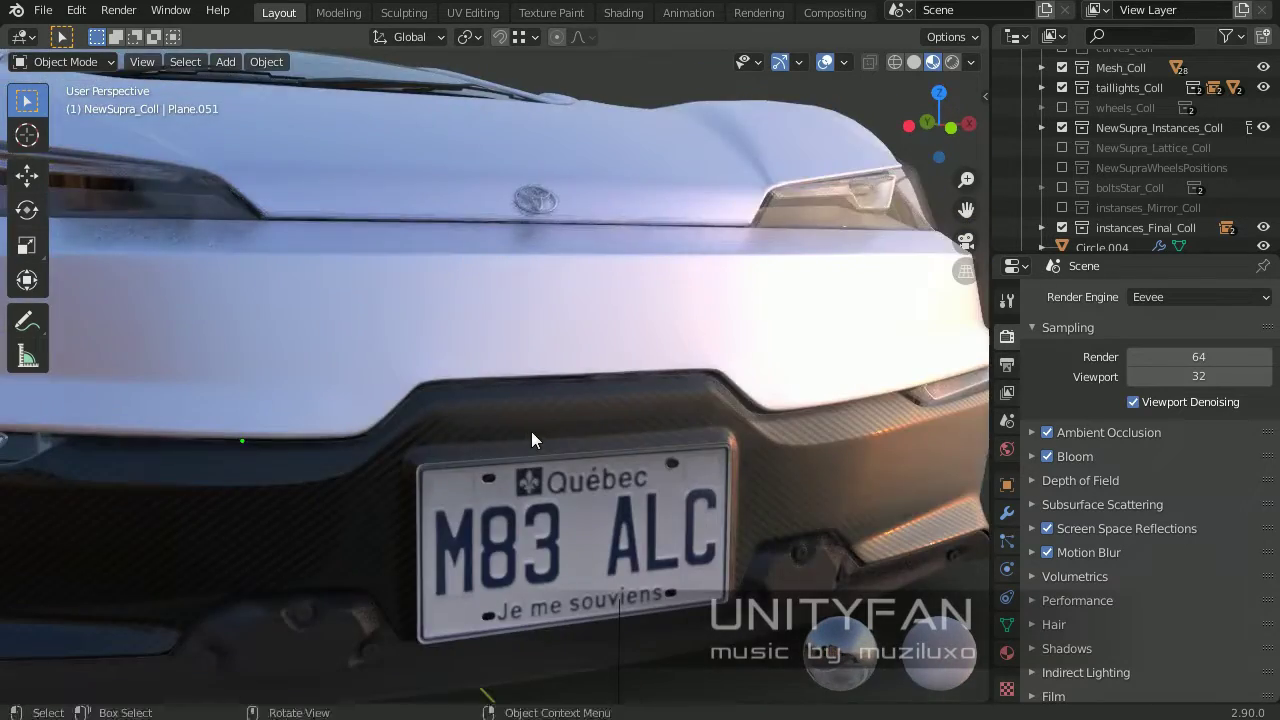
# Orbit to the car's front and adjust the viewport environment lighting strength
pyautogui.moveTo(531, 431)
pyautogui.mouseDown(button='middle')
pyautogui.moveTo(584, 445)
pyautogui.moveTo(411, 419)
pyautogui.moveTo(689, 390)
pyautogui.mouseUp(button='middle')
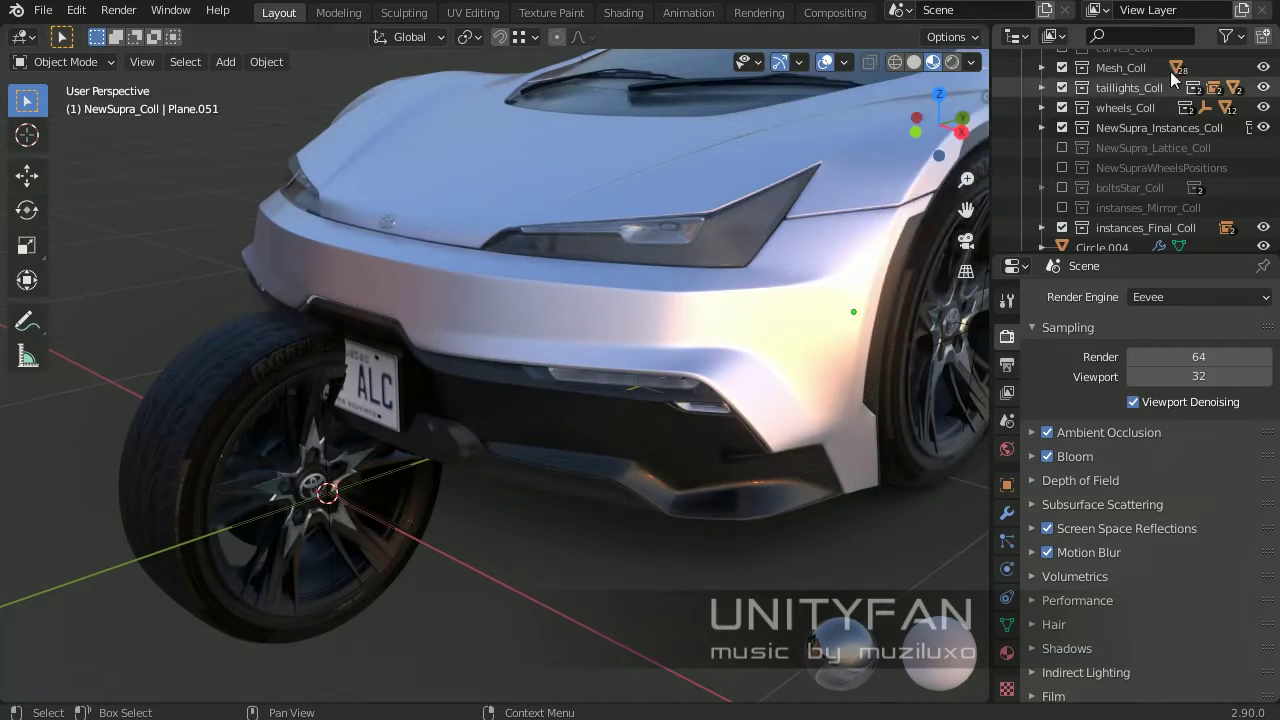
pyautogui.click(971, 62)
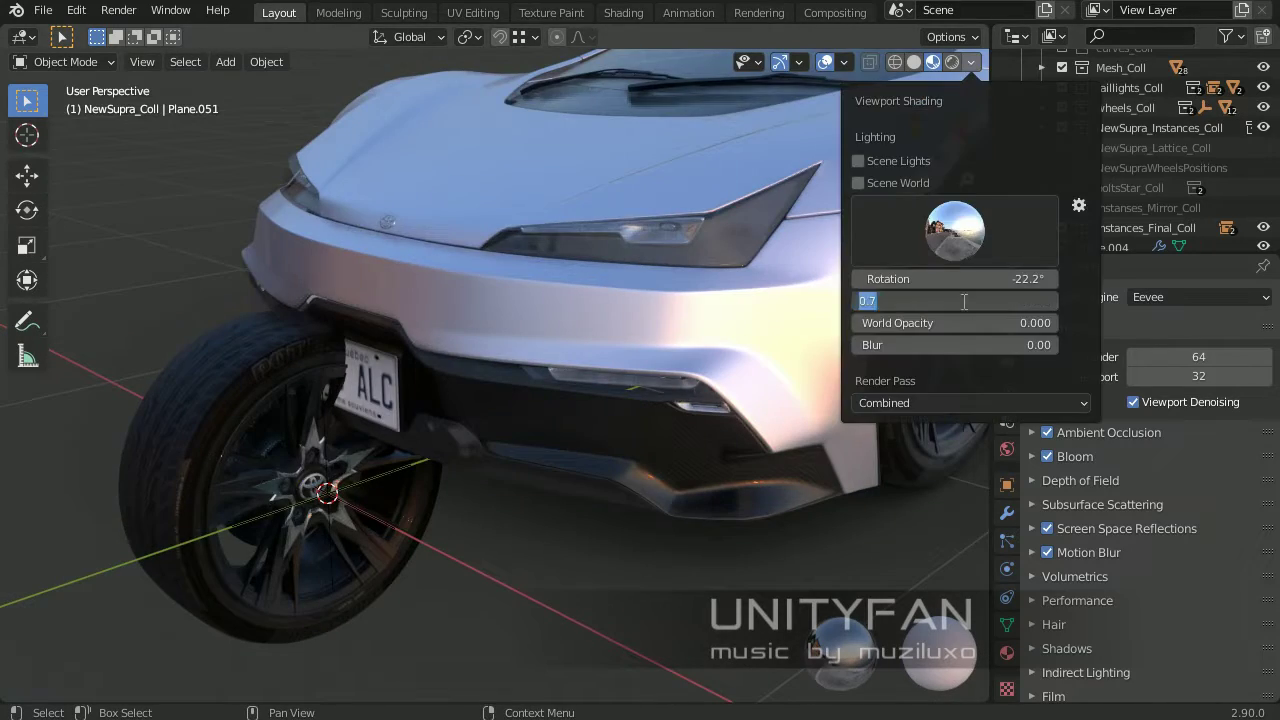
pyautogui.click(844, 62)
pyautogui.moveTo(480, 330)
pyautogui.mouseDown(button='middle')
pyautogui.moveTo(397, 436)
pyautogui.moveTo(560, 420)
pyautogui.mouseUp(button='middle')
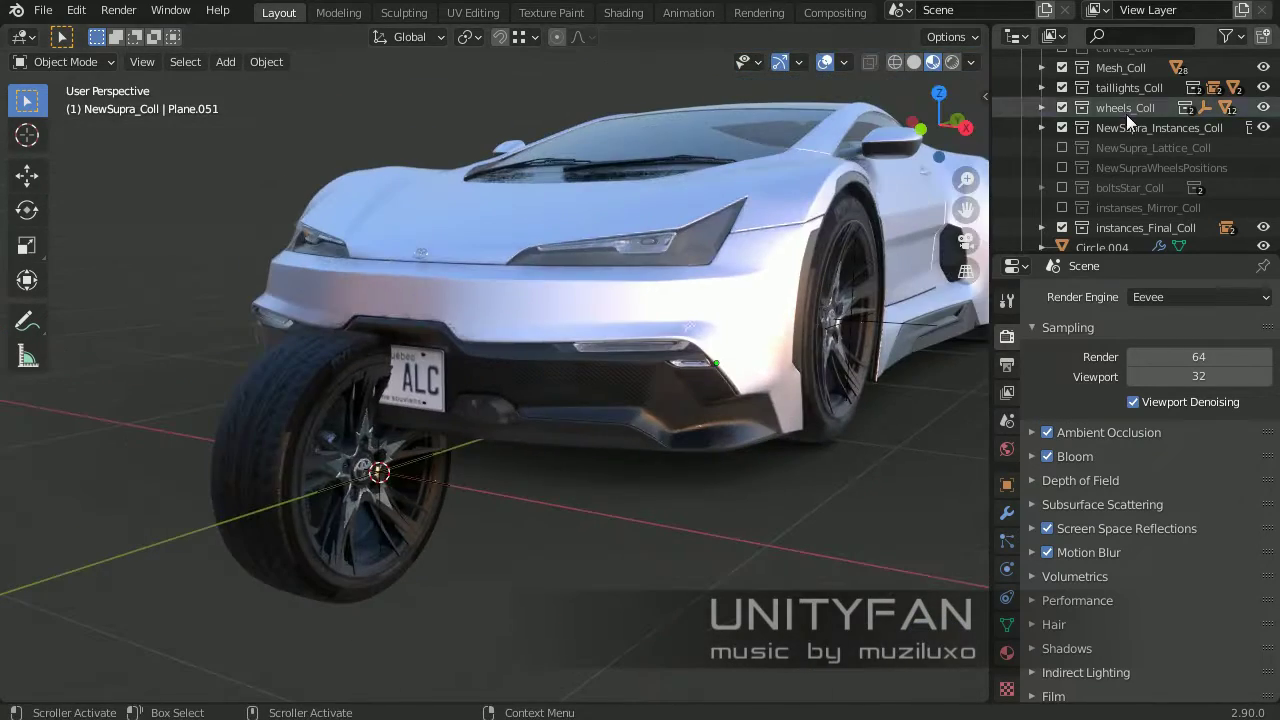
# Isolate the wheels collection in Local View and expand wheels_Coll and its front wheel mesh collection
pyautogui.rightClick(1126, 110)
pyautogui.click(1058, 289)
pyautogui.press('KP_Divide')
pyautogui.scroll(3, 392, 422)
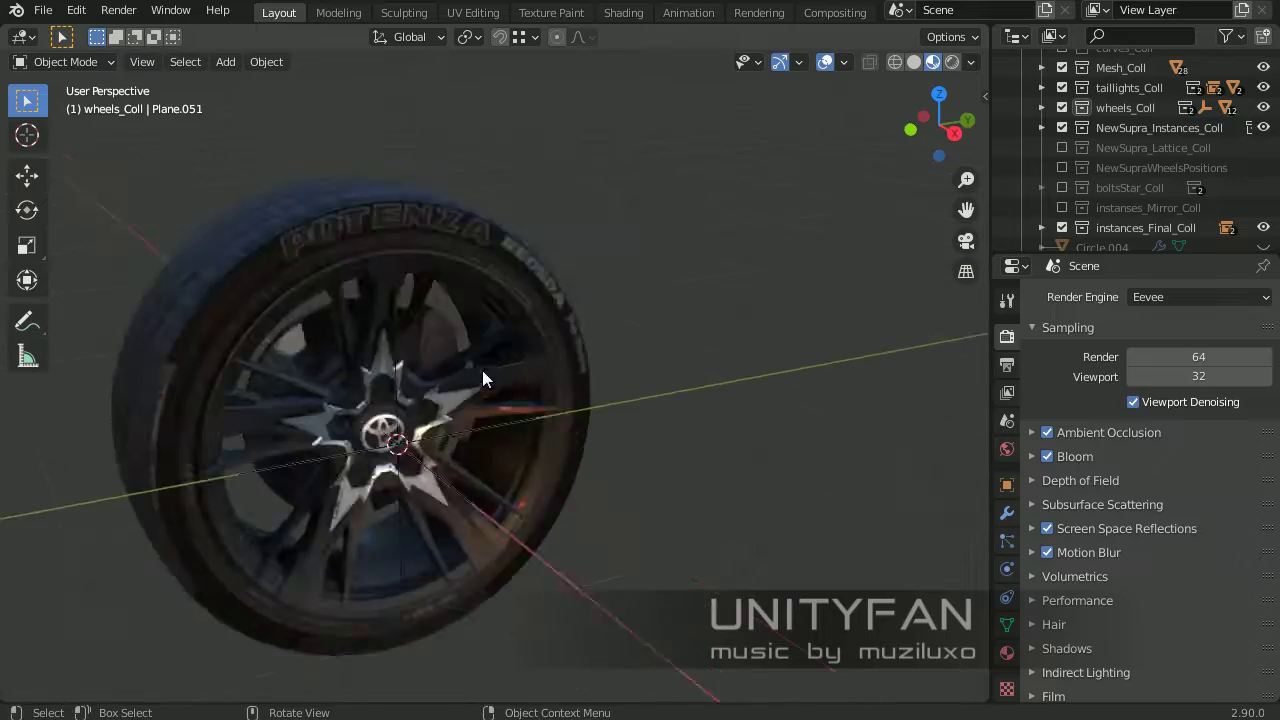
pyautogui.scroll(3, 482, 370)
pyautogui.scroll(3, 540, 350)
pyautogui.click(1041, 107)
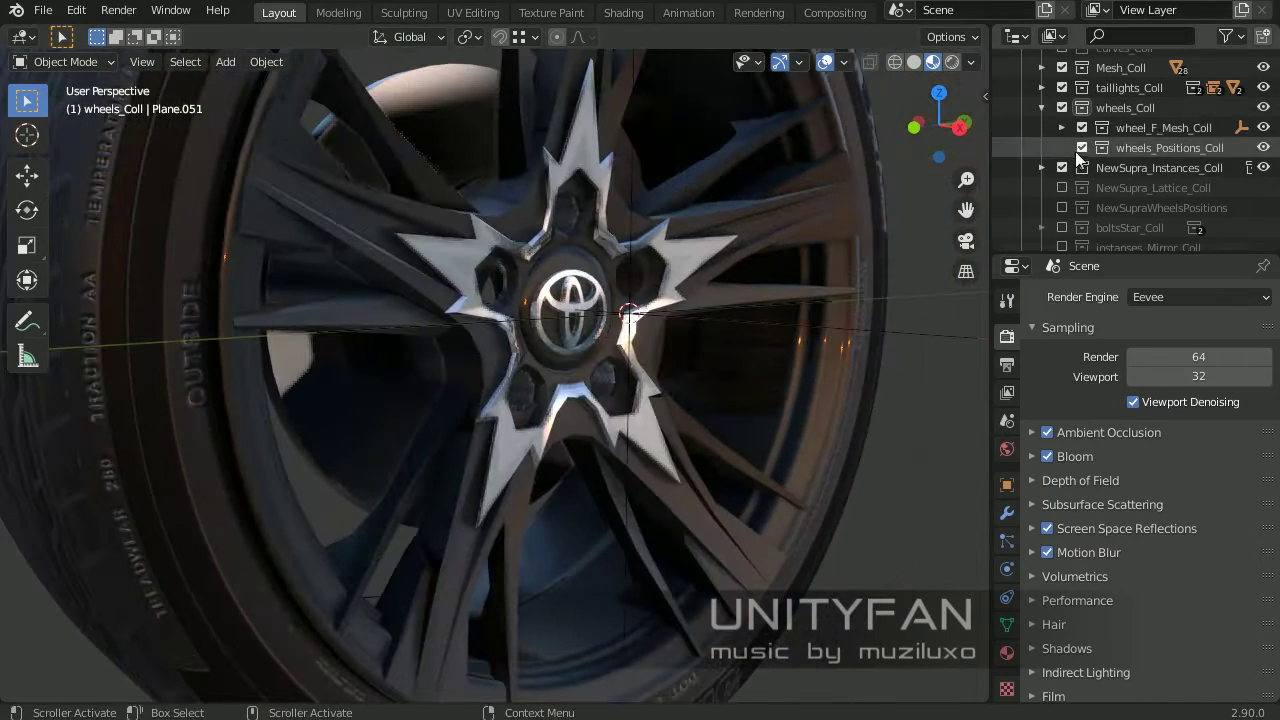
pyautogui.click(1060, 128)
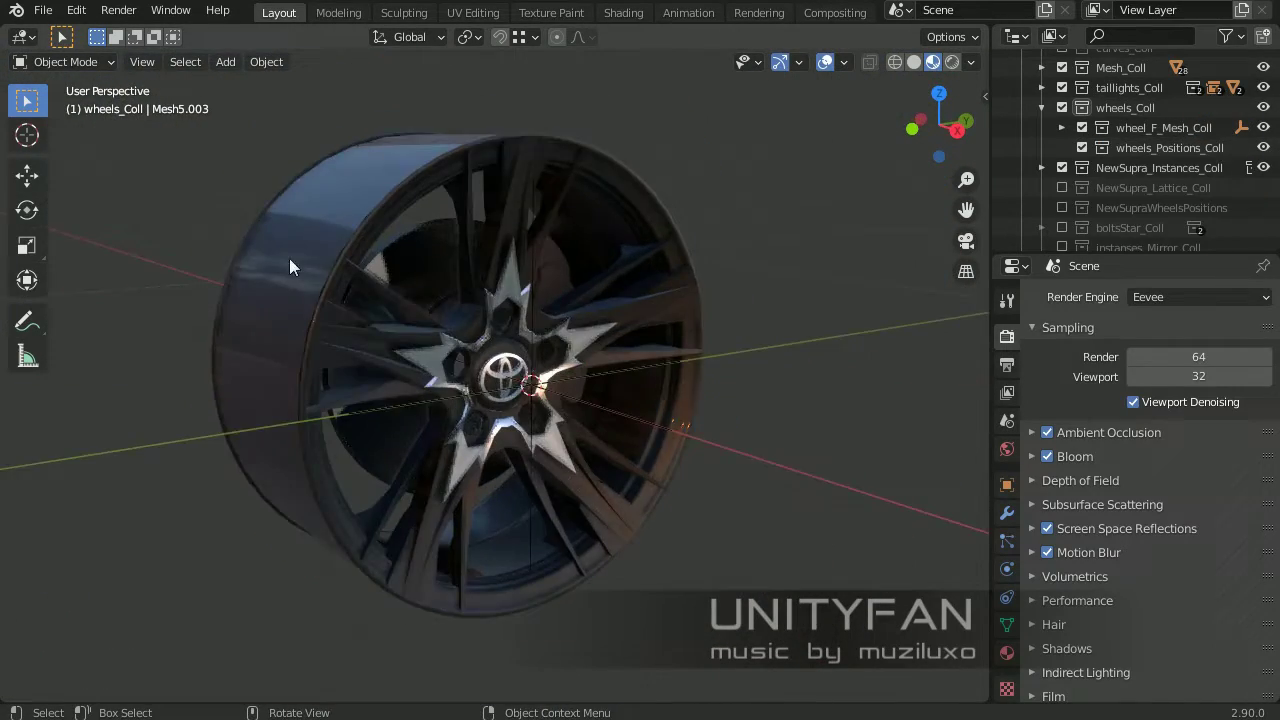
# Hide the outer rim and switch the viewport to solid shading
pyautogui.click(289, 266)
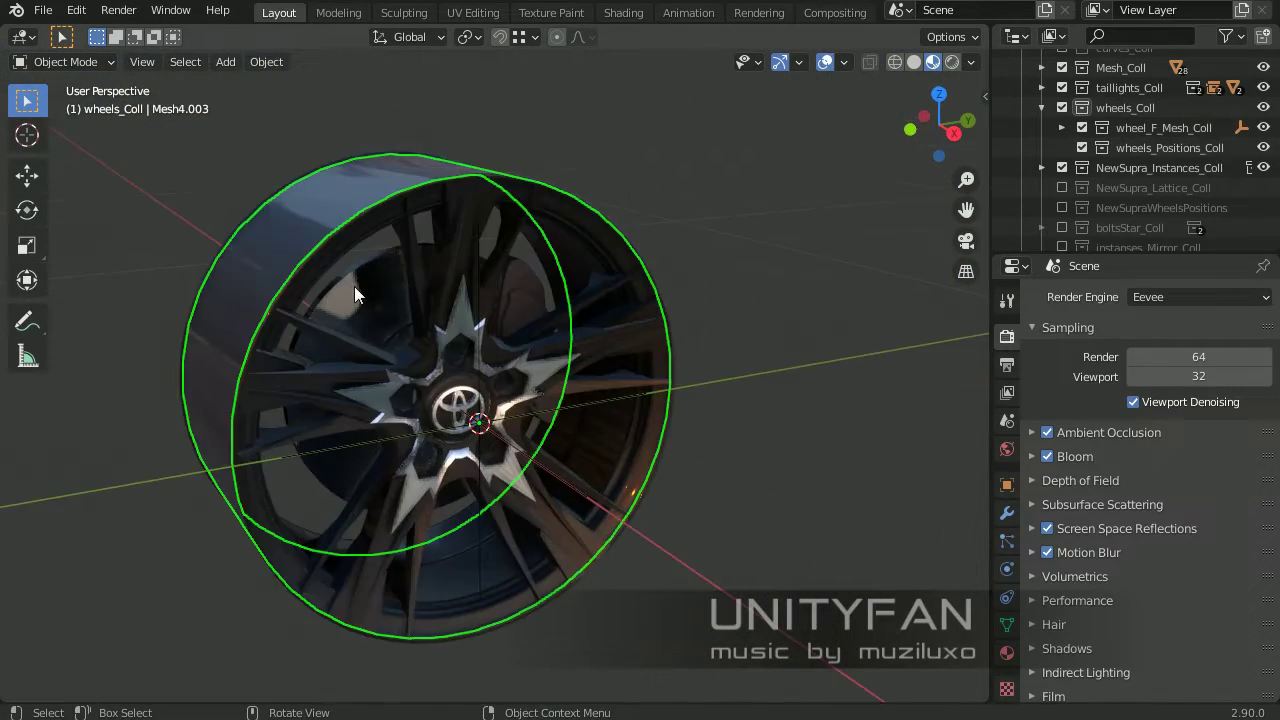
pyautogui.press('h')
pyautogui.moveTo(354, 286)
pyautogui.mouseDown(button='middle')
pyautogui.moveTo(542, 290)
pyautogui.moveTo(483, 295)
pyautogui.mouseUp(button='middle')
pyautogui.scroll(4, 483, 295)
pyautogui.click(913, 61)
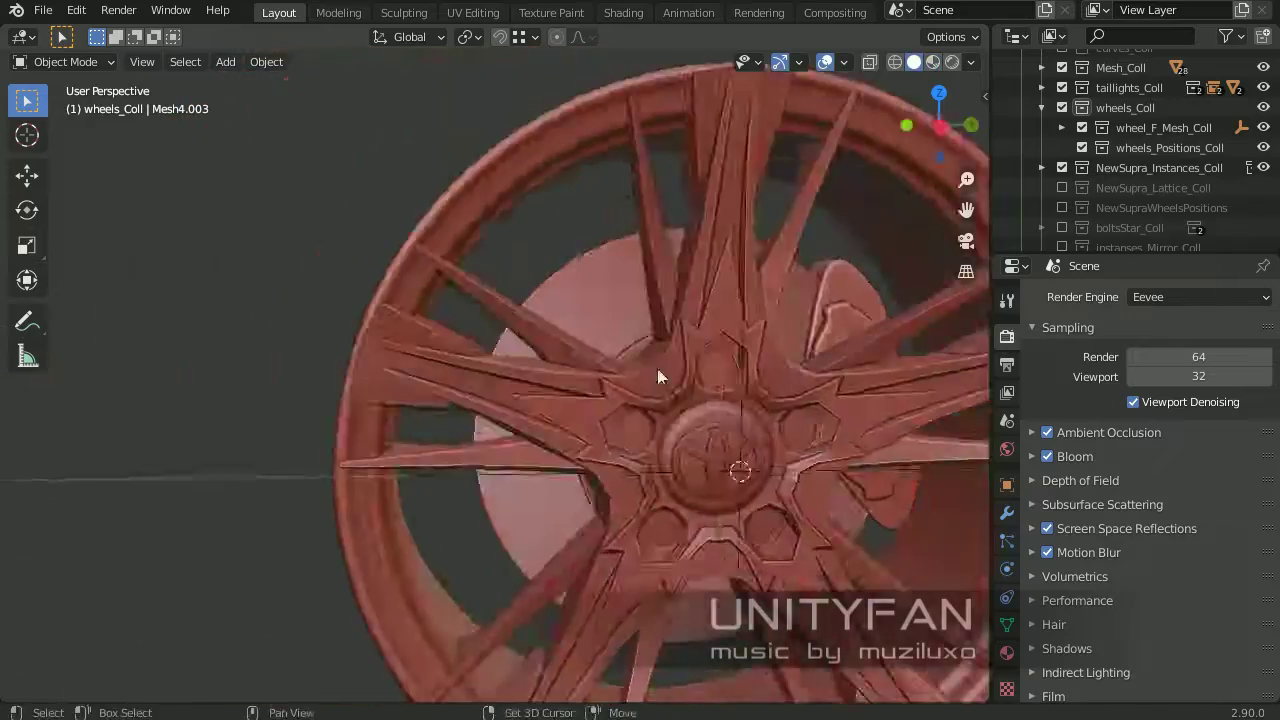
# Select the hub spoke Plane.039 and enter Edit Mode, inspecting its mesh from several angles
pyautogui.click(757, 334)
pyautogui.moveTo(657, 368)
pyautogui.mouseDown(button='middle')
pyautogui.moveTo(757, 334)
pyautogui.moveTo(476, 260)
pyautogui.moveTo(566, 300)
pyautogui.mouseUp(button='middle')
pyautogui.press('Tab')
pyautogui.scroll(-4, 757, 334)
pyautogui.scroll(5, 566, 300)
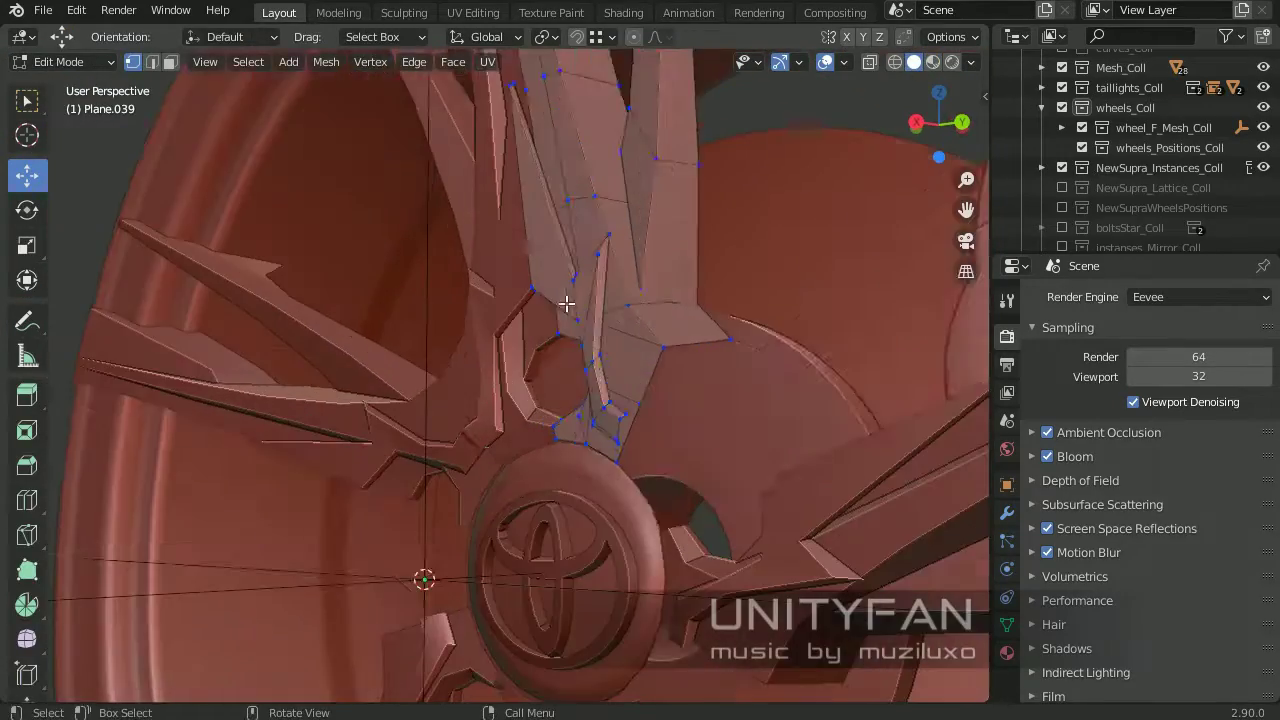
pyautogui.press('Tab')
pyautogui.moveTo(648, 351)
pyautogui.mouseDown(button='middle')
pyautogui.moveTo(571, 394)
pyautogui.moveTo(663, 431)
pyautogui.mouseUp(button='middle')
pyautogui.press('Tab')
pyautogui.scroll(4, 523, 371)
pyautogui.moveTo(523, 371)
pyautogui.mouseDown(button='middle')
pyautogui.moveTo(571, 423)
pyautogui.moveTo(583, 471)
pyautogui.moveTo(548, 357)
pyautogui.mouseUp(button='middle')
pyautogui.press('Tab')
pyautogui.press('Tab')
pyautogui.scroll(-5, 651, 349)
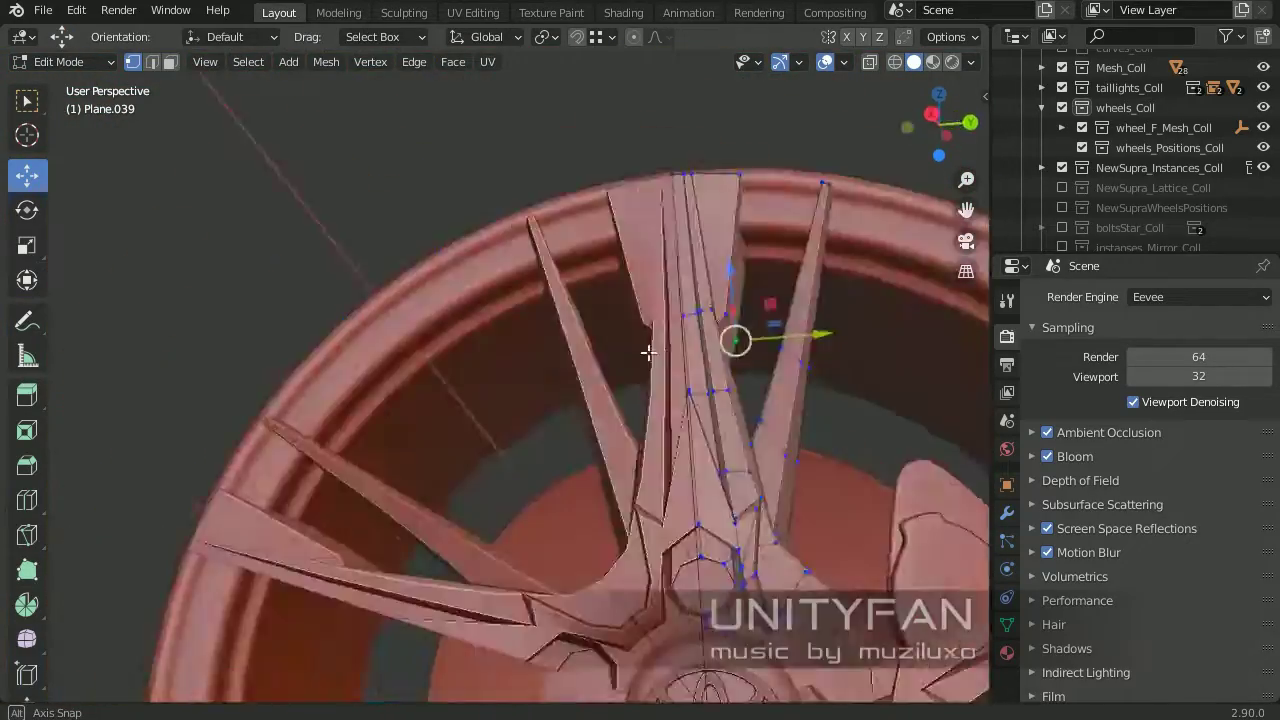
pyautogui.moveTo(651, 349)
pyautogui.mouseDown(button='middle')
pyautogui.moveTo(577, 349)
pyautogui.moveTo(479, 443)
pyautogui.moveTo(497, 449)
pyautogui.moveTo(483, 383)
pyautogui.mouseUp(button='middle')
pyautogui.scroll(5, 577, 349)
pyautogui.scroll(-5, 445, 465)
pyautogui.scroll(5, 483, 383)
# Shift the spoke's selected vertices sideways along X, then leave Edit Mode
pyautogui.press('g')
pyautogui.press('x')
pyautogui.click(515, 326)
pyautogui.moveTo(515, 326)
pyautogui.mouseDown(button='middle')
pyautogui.moveTo(634, 380)
pyautogui.moveTo(600, 390)
pyautogui.moveTo(526, 451)
pyautogui.moveTo(591, 380)
pyautogui.mouseUp(button='middle')
pyautogui.scroll(3, 643, 386)
pyautogui.scroll(-5, 643, 386)
pyautogui.scroll(5, 526, 451)
pyautogui.scroll(-3, 505, 442)
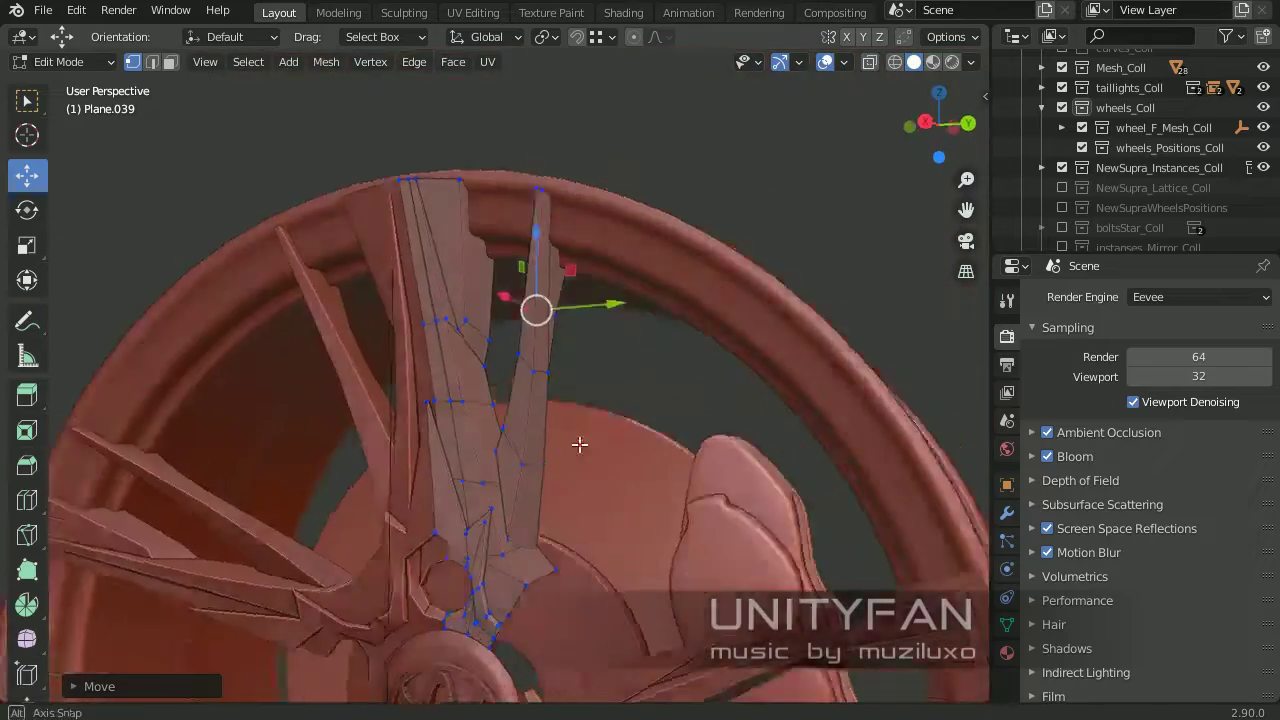
pyautogui.press('Tab')
pyautogui.scroll(-3, 541, 250)
pyautogui.moveTo(541, 250); pyautogui.dragTo(724, 341, button='middle')
pyautogui.scroll(3, 719, 338)
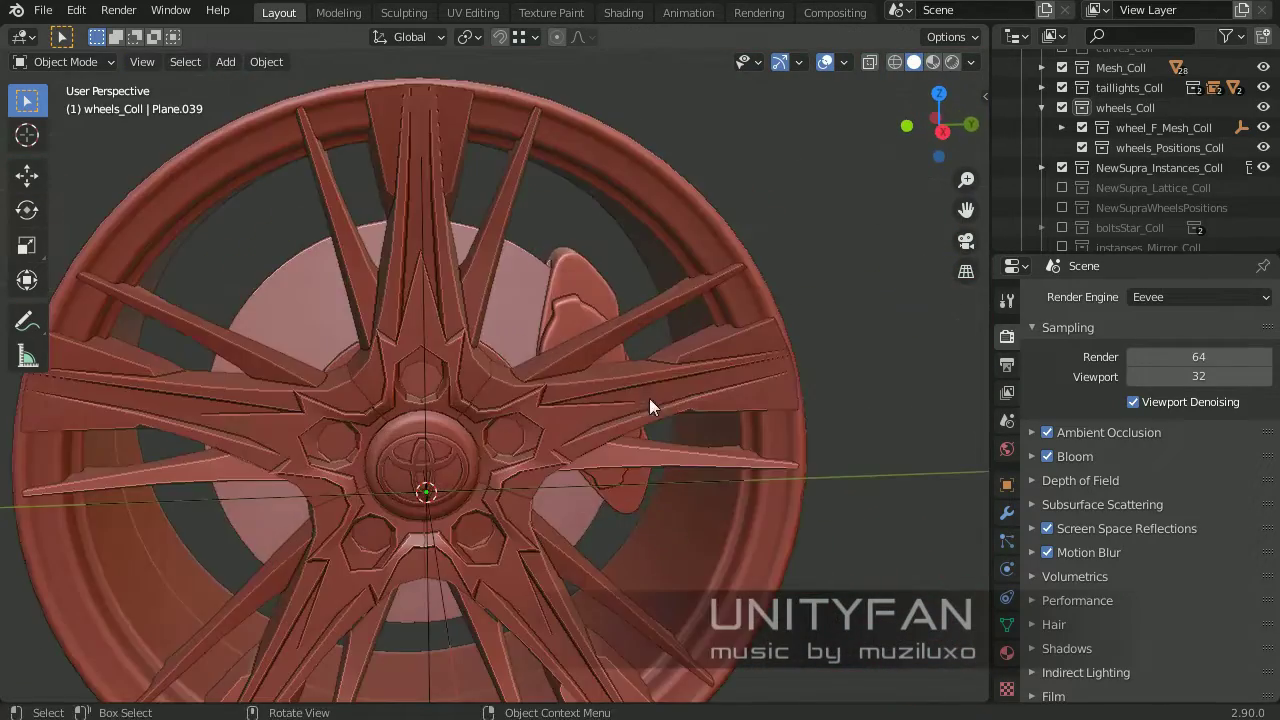
# Set rim part Plane.040's base colour value to 0.613 grey in Material Preview
pyautogui.press('z')
pyautogui.click(743, 441)
pyautogui.click(1007, 653)
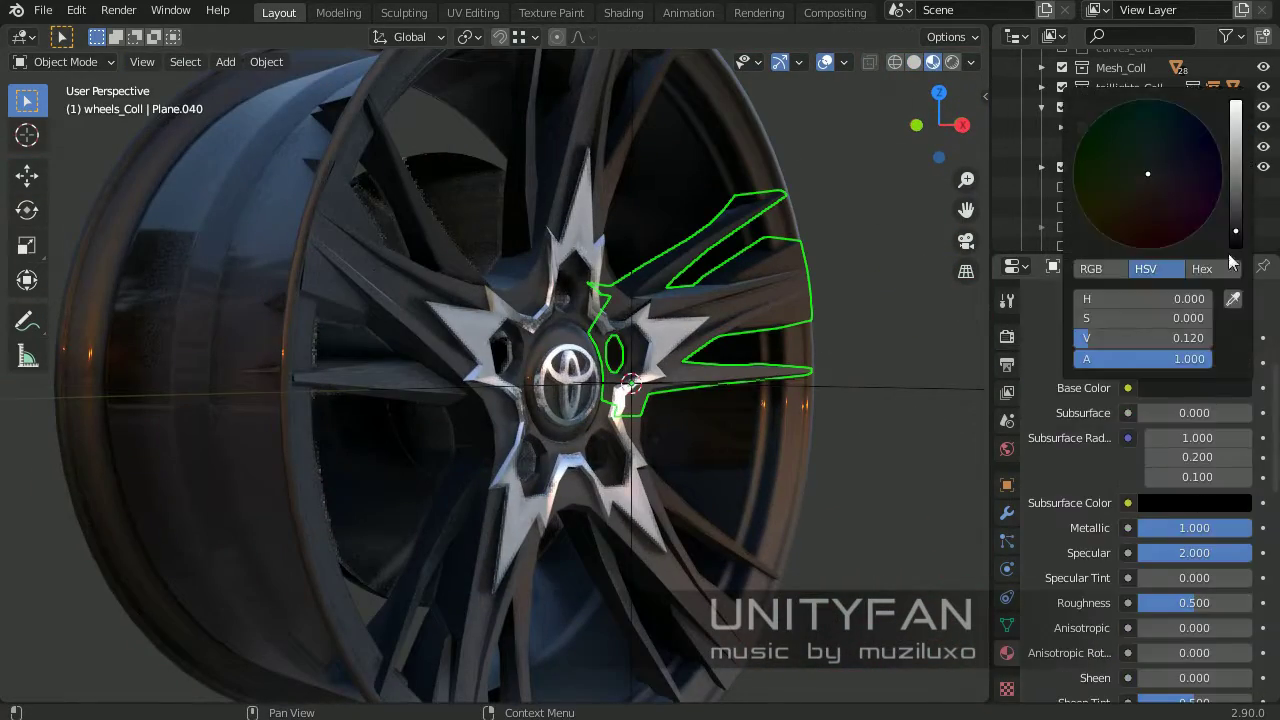
pyautogui.moveTo(1232, 262); pyautogui.dragTo(1236, 157)
pyautogui.moveTo(751, 325)
pyautogui.mouseDown(button='middle')
pyautogui.moveTo(498, 471)
pyautogui.moveTo(721, 473)
pyautogui.mouseUp(button='middle')
pyautogui.click(1194, 388)
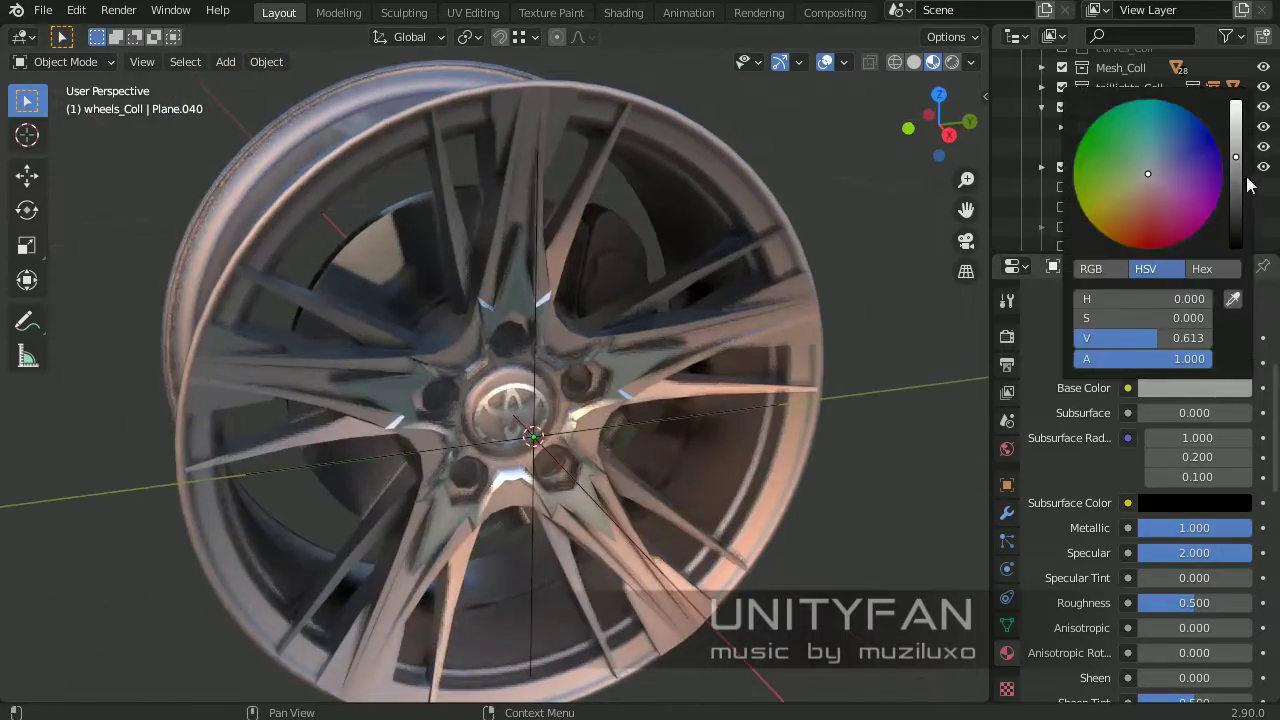
# Edit spoke Plane.039's mesh in solid shading to split off the star-shaped hub arm
pyautogui.moveTo(871, 261); pyautogui.dragTo(579, 330, button='middle')
pyautogui.scroll(3, 625, 350)
pyautogui.scroll(2, 536, 266)
pyautogui.click(536, 266)
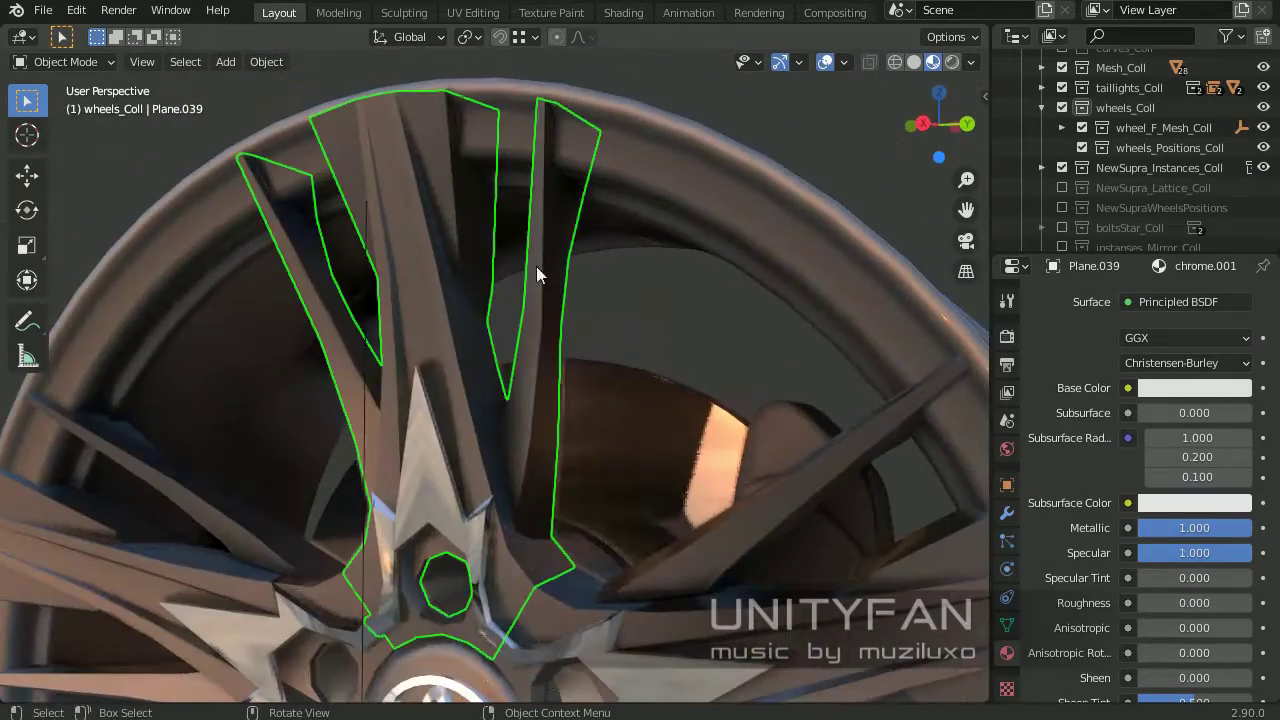
pyautogui.click(913, 62)
pyautogui.press('Tab')
pyautogui.moveTo(528, 326)
pyautogui.mouseDown(button='middle')
pyautogui.moveTo(520, 374)
pyautogui.moveTo(560, 289)
pyautogui.moveTo(711, 297)
pyautogui.moveTo(657, 249)
pyautogui.moveTo(691, 337)
pyautogui.moveTo(489, 343)
pyautogui.moveTo(537, 300)
pyautogui.mouseUp(button='middle')
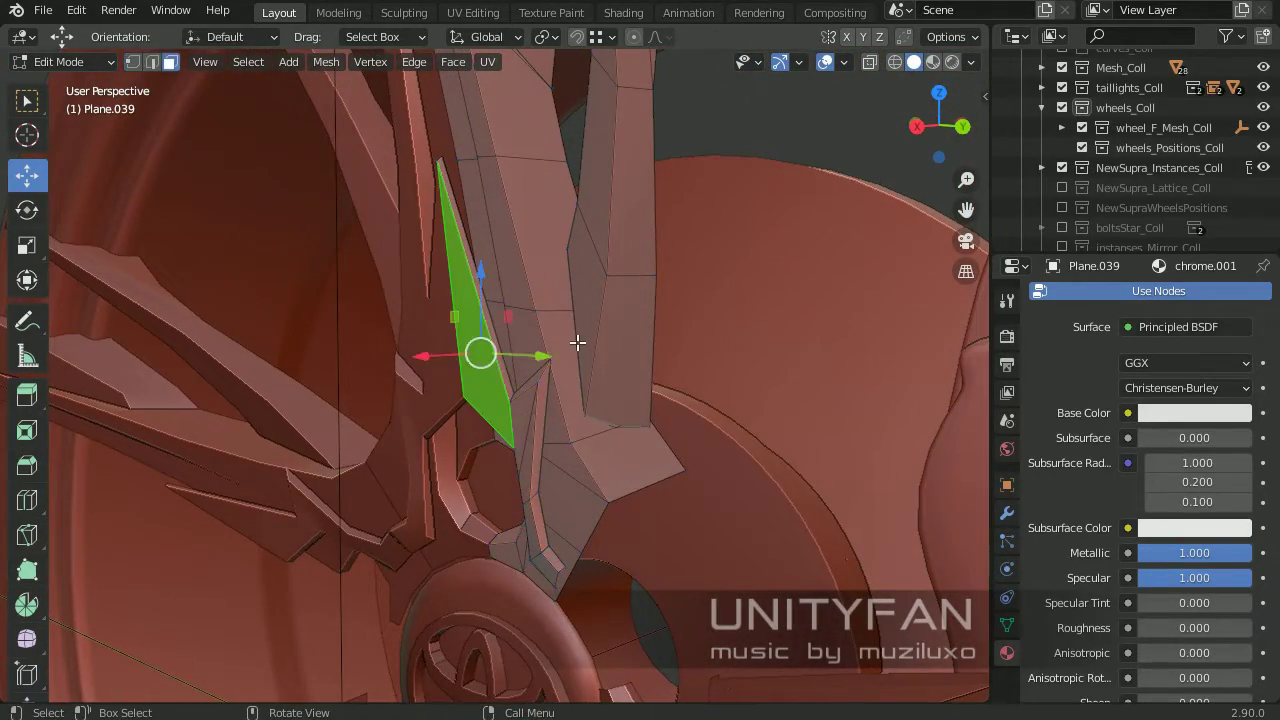
pyautogui.press('Tab')
pyautogui.moveTo(577, 342)
pyautogui.mouseDown(button='middle')
pyautogui.moveTo(575, 439)
pyautogui.moveTo(517, 423)
pyautogui.mouseUp(button='middle')
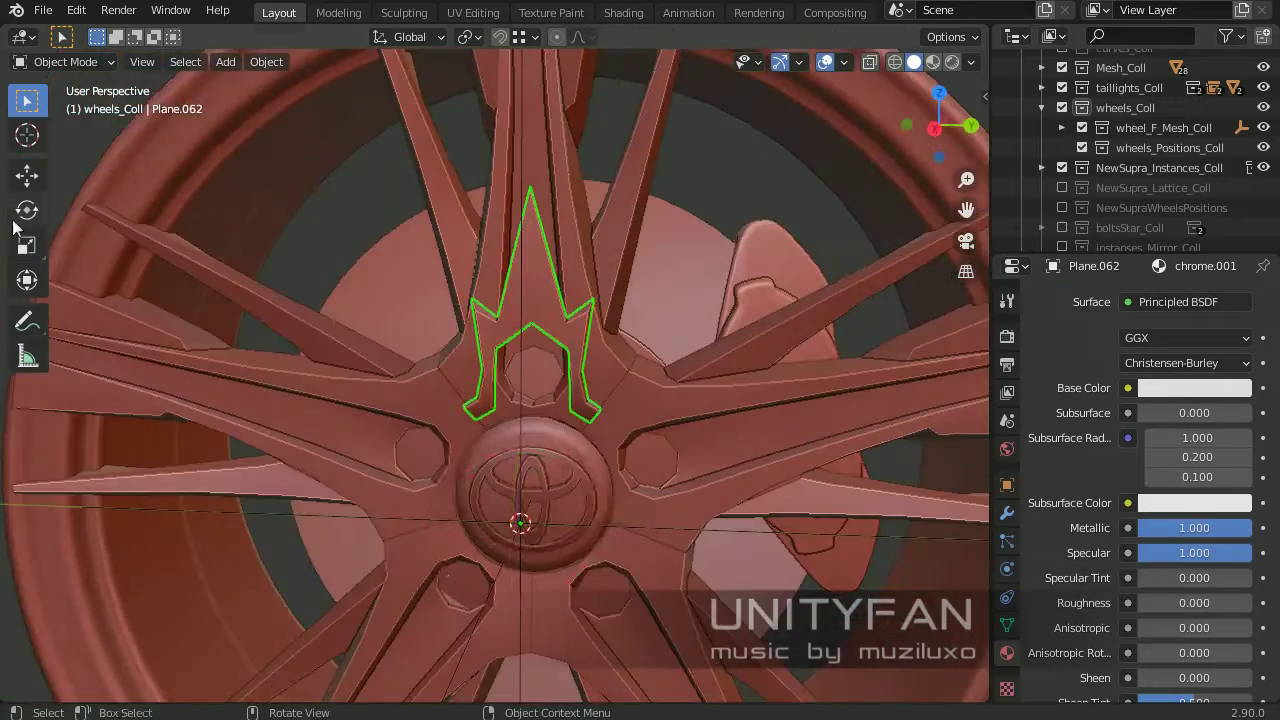
# Make a linked copy of the star arm and rotate it -72° about X
pyautogui.hotkey('shift', 'space')
pyautogui.press('r')
pyautogui.scroll(2, 495, 428)
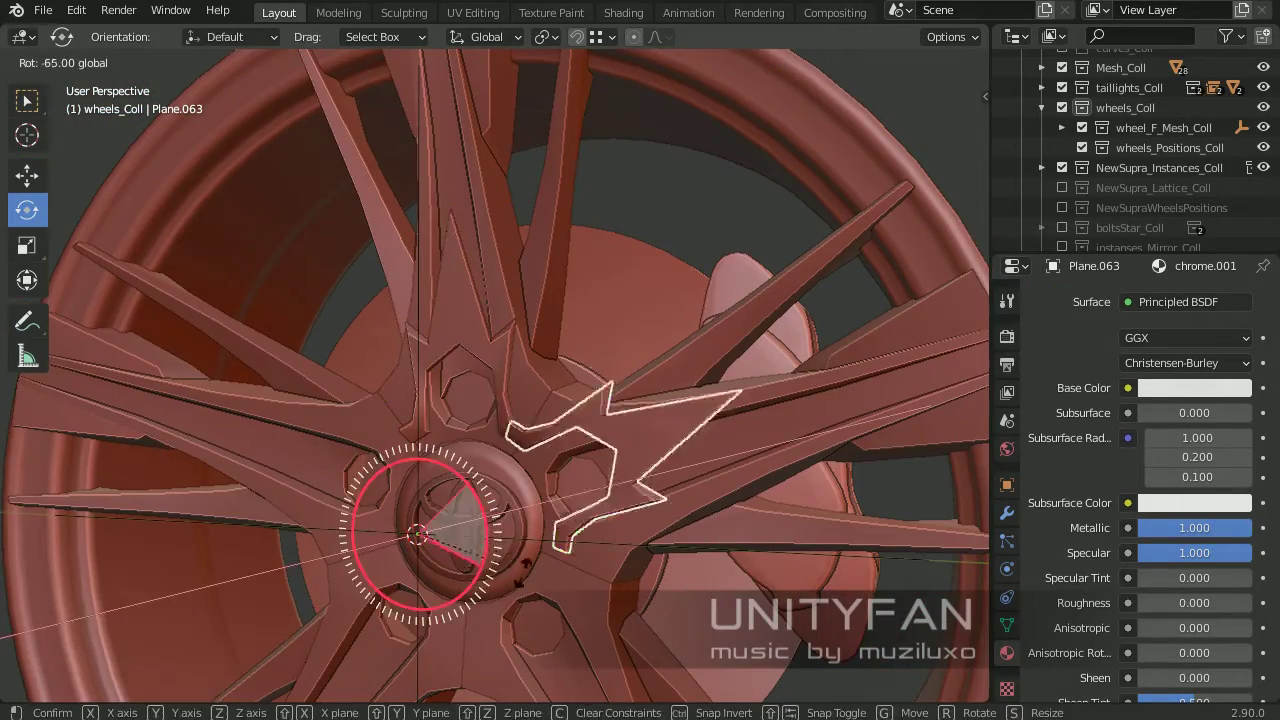
pyautogui.hotkey('alt', 'd')
pyautogui.press('Escape')
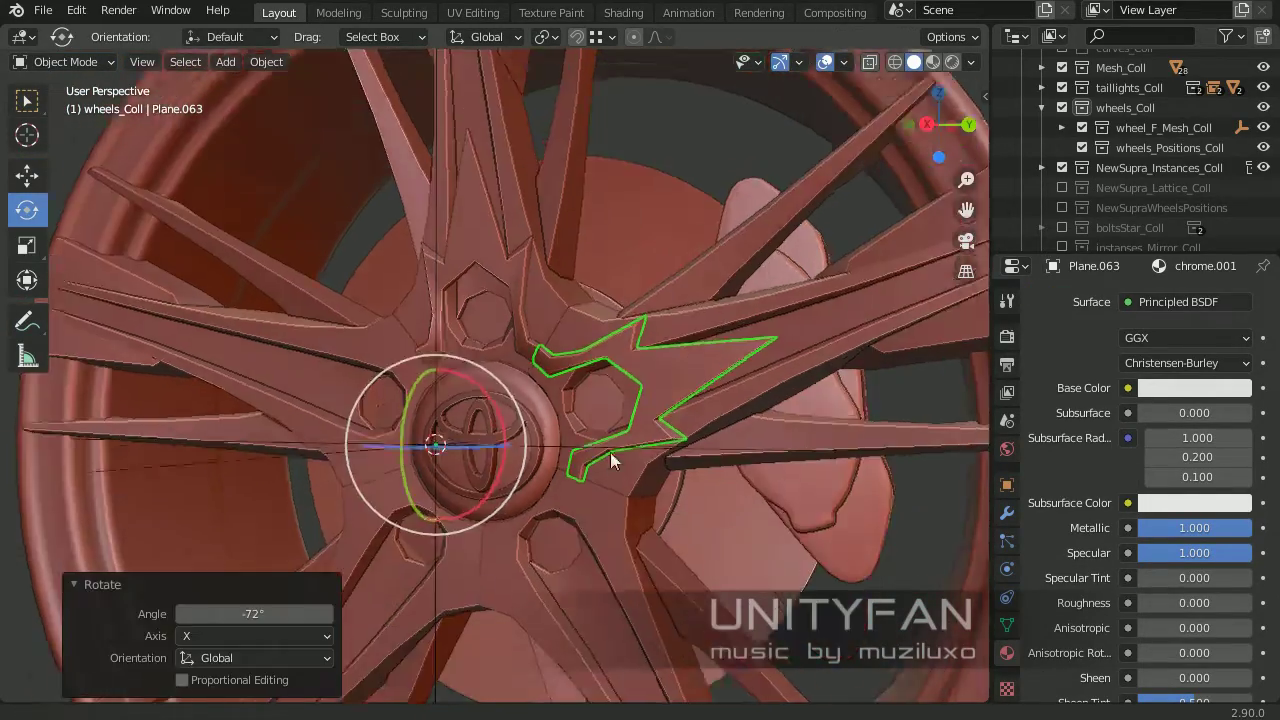
pyautogui.moveTo(610, 452); pyautogui.dragTo(492, 388, button='middle')
pyautogui.write('2')
pyautogui.press('Return')
pyautogui.keyDown('shift'); pyautogui.moveTo(585, 385); pyautogui.dragTo(578, 349, button='middle'); pyautogui.keyUp('shift')
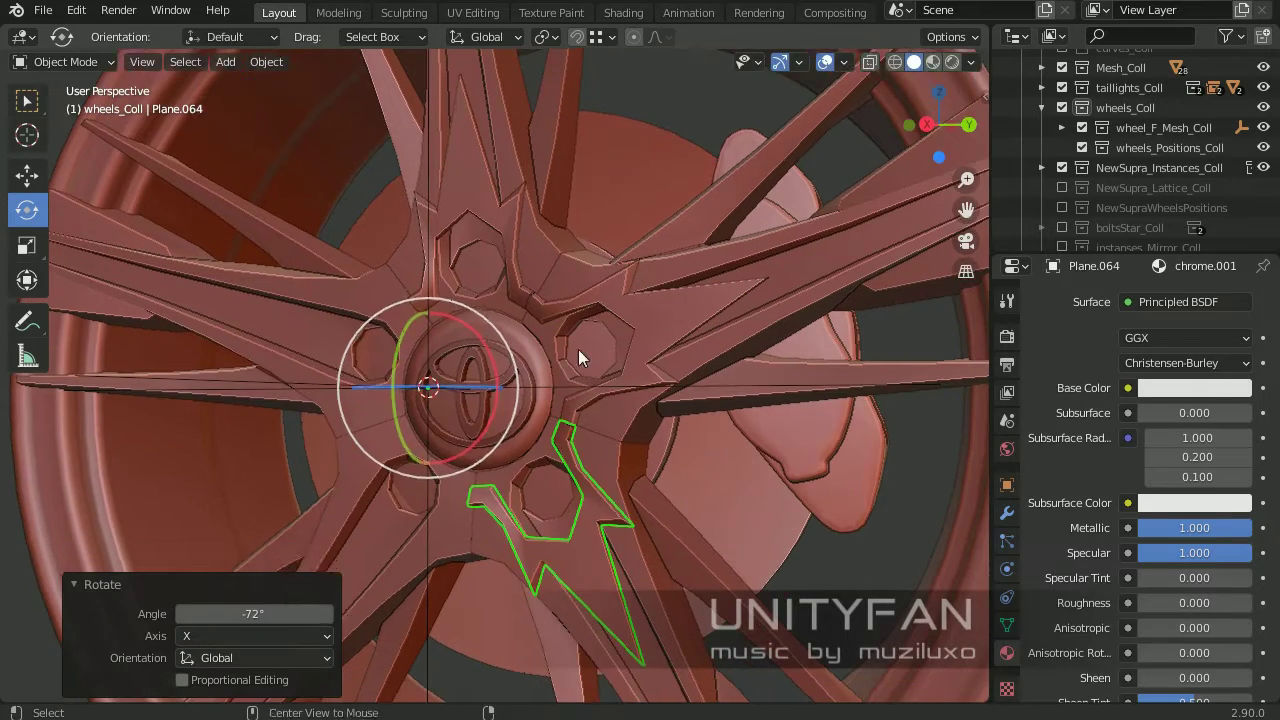
pyautogui.moveTo(560, 420); pyautogui.dragTo(603, 389, button='middle')
# Add another linked arm copy rotated -72°, then view the wheel in Material Preview
pyautogui.hotkey('alt', 'd')
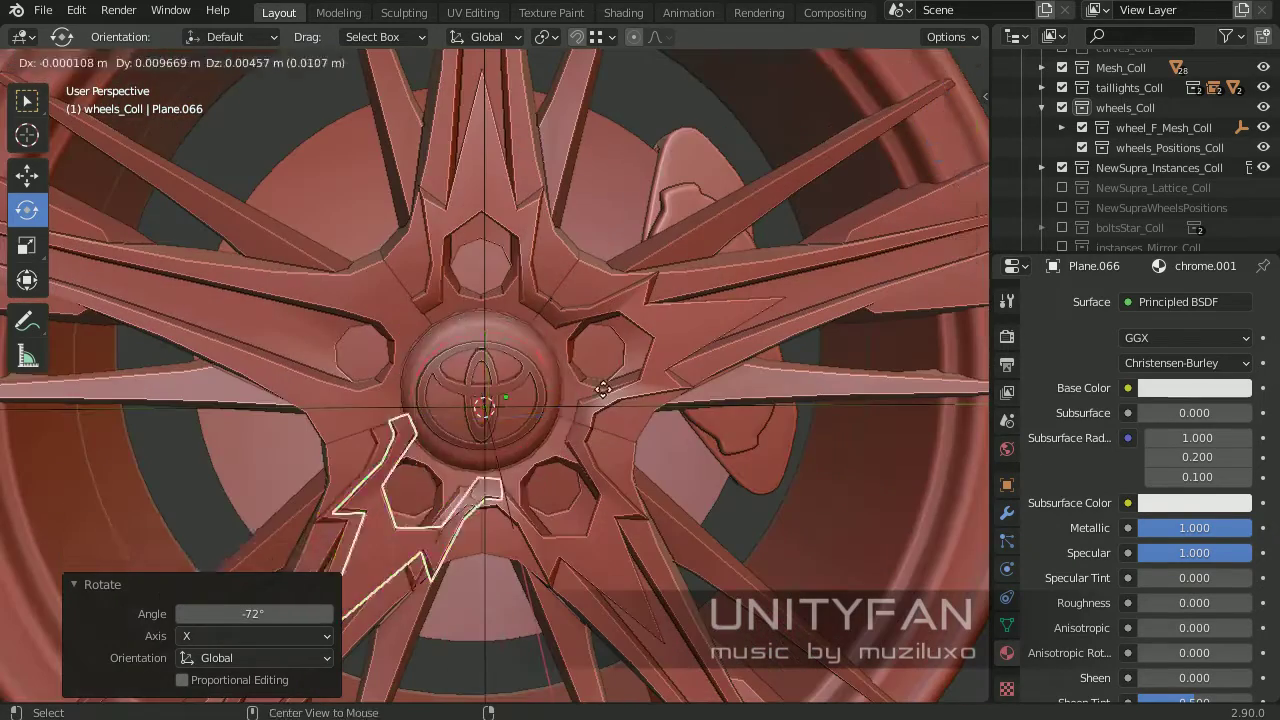
pyautogui.write('-72')
pyautogui.press('Return')
pyautogui.scroll(-5, 269, 199)
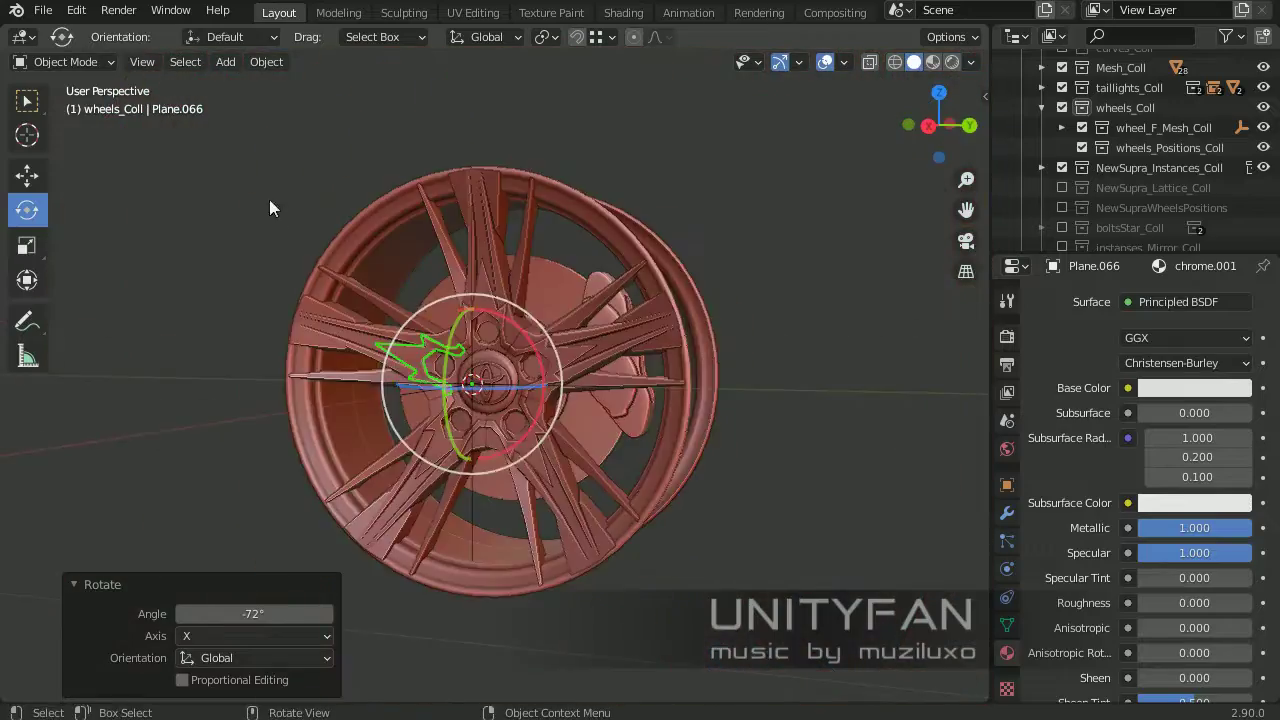
pyautogui.press('z')
pyautogui.click(514, 441)
pyautogui.moveTo(514, 441)
pyautogui.mouseDown(button='middle')
pyautogui.moveTo(413, 426)
pyautogui.moveTo(441, 471)
pyautogui.mouseUp(button='middle')
# Select spoke Plane.039 and enter Edit Mode, orbiting onto the spoke tips
pyautogui.click(441, 471)
pyautogui.press('Tab')
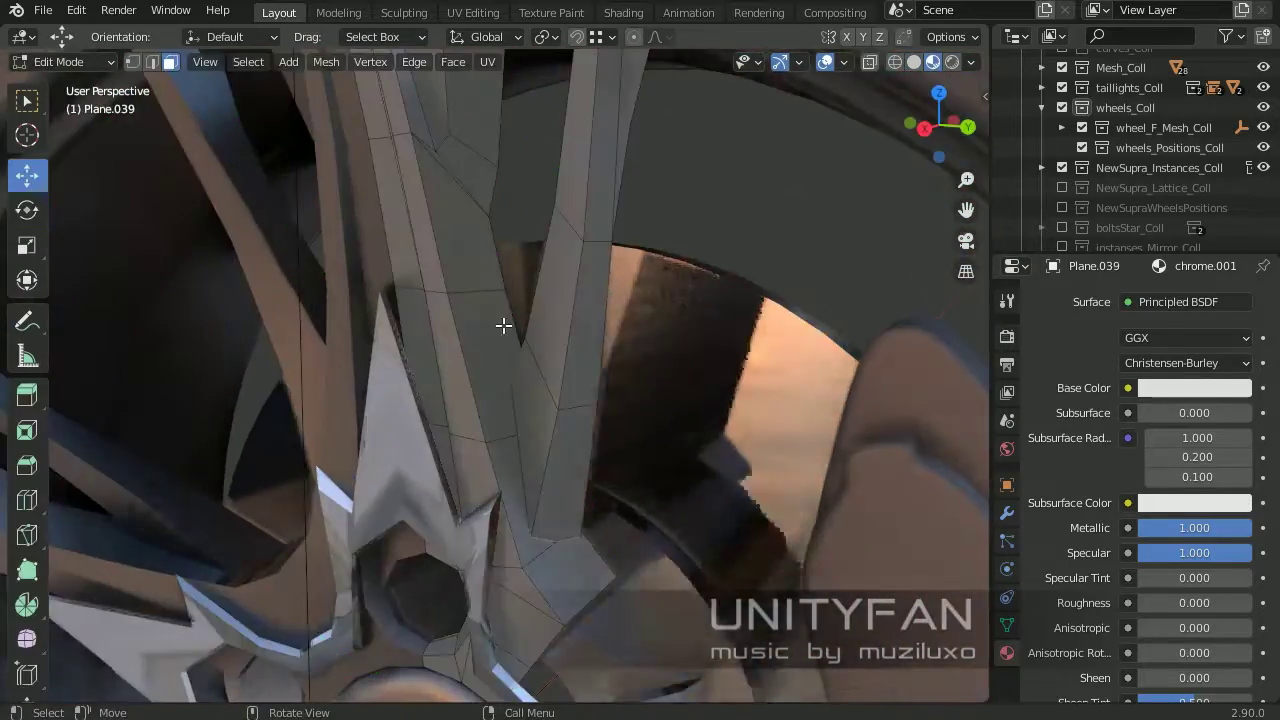
pyautogui.moveTo(503, 326)
pyautogui.mouseDown(button='middle')
pyautogui.moveTo(206, 357)
pyautogui.moveTo(521, 434)
pyautogui.moveTo(457, 465)
pyautogui.moveTo(546, 411)
pyautogui.moveTo(569, 429)
pyautogui.moveTo(557, 387)
pyautogui.moveTo(600, 400)
pyautogui.mouseUp(button='middle')
pyautogui.press('Tab')
pyautogui.press('Tab')
pyautogui.scroll(-4, 557, 387)
pyautogui.press('Tab')
pyautogui.hotkey('shift', 'space')
pyautogui.press('r')
pyautogui.scroll(4, 518, 368)
pyautogui.press('Tab')
pyautogui.moveTo(518, 368); pyautogui.dragTo(508, 380, button='middle')
pyautogui.scroll(3, 474, 380)
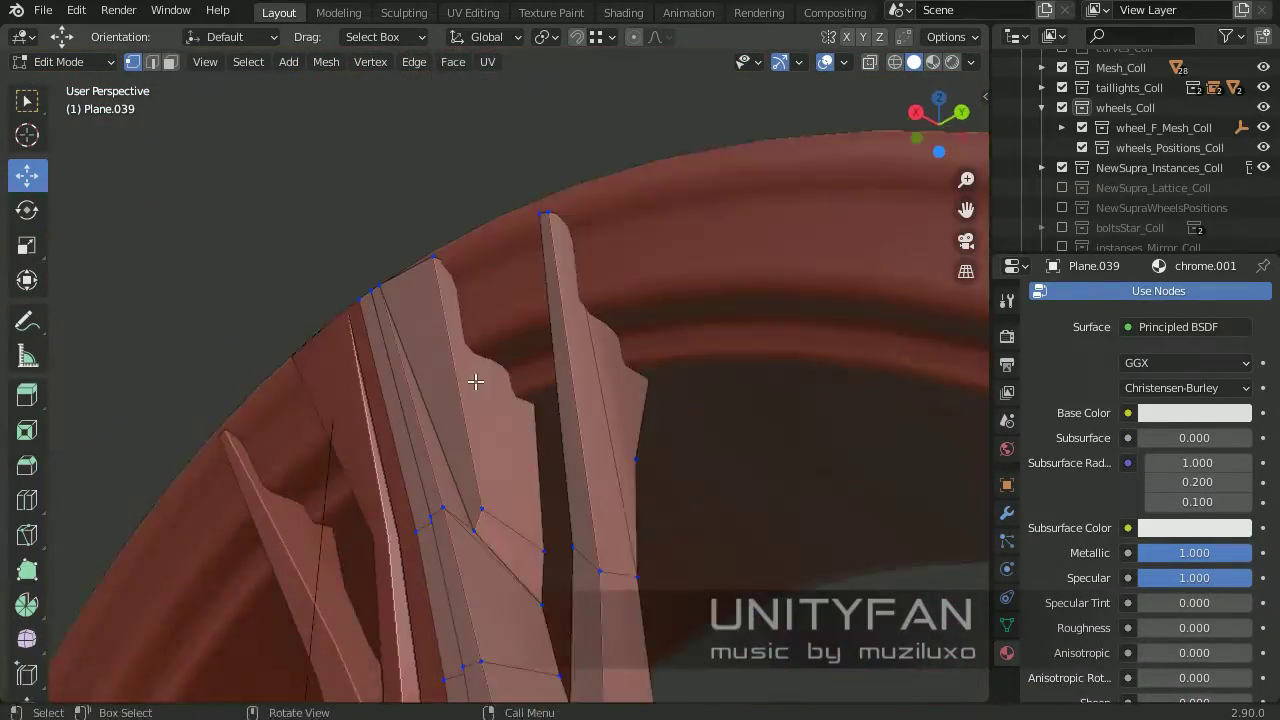
# Knife-cut edges along the notched spoke tip where it meets the rim
pyautogui.press('k')
pyautogui.press('Return')
pyautogui.moveTo(393, 293)
pyautogui.mouseDown(button='middle')
pyautogui.moveTo(509, 351)
pyautogui.moveTo(466, 366)
pyautogui.moveTo(514, 377)
pyautogui.moveTo(565, 430)
pyautogui.mouseUp(button='middle')
pyautogui.press('k')
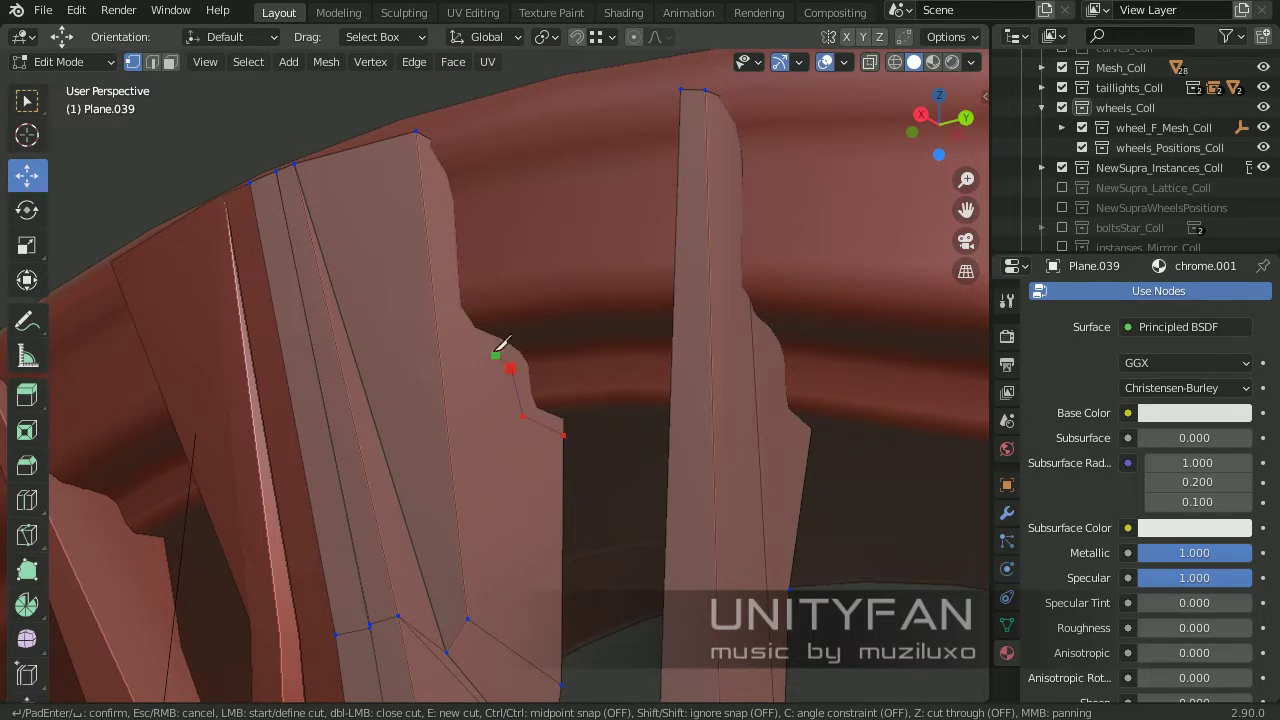
pyautogui.moveTo(447, 170); pyautogui.dragTo(408, 251, button='middle')
pyautogui.scroll(3, 286, 143)
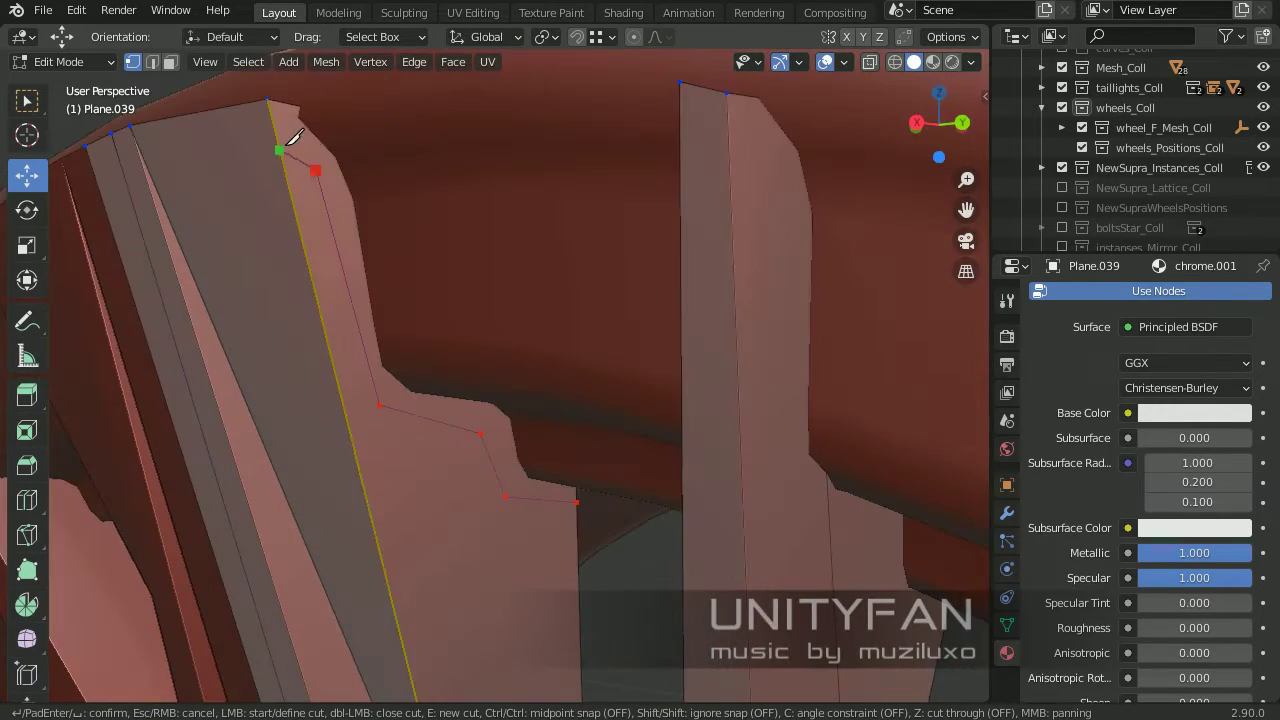
pyautogui.moveTo(286, 143); pyautogui.dragTo(331, 183, button='middle')
pyautogui.scroll(2, 234, 120)
pyautogui.scroll(-3, 423, 191)
pyautogui.moveTo(423, 191); pyautogui.dragTo(503, 351, button='middle')
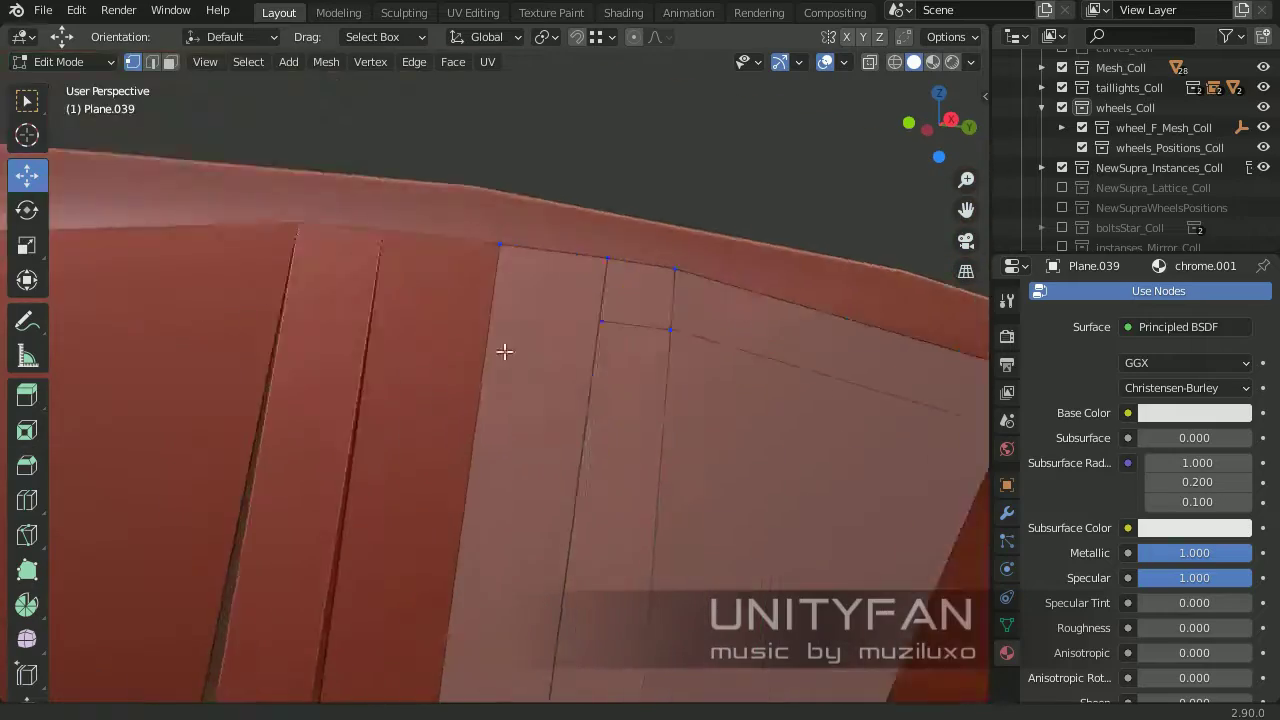
pyautogui.scroll(3, 684, 364)
pyautogui.press('Return')
# Leave Edit Mode and select the rim Plane.038
pyautogui.scroll(-3, 598, 283)
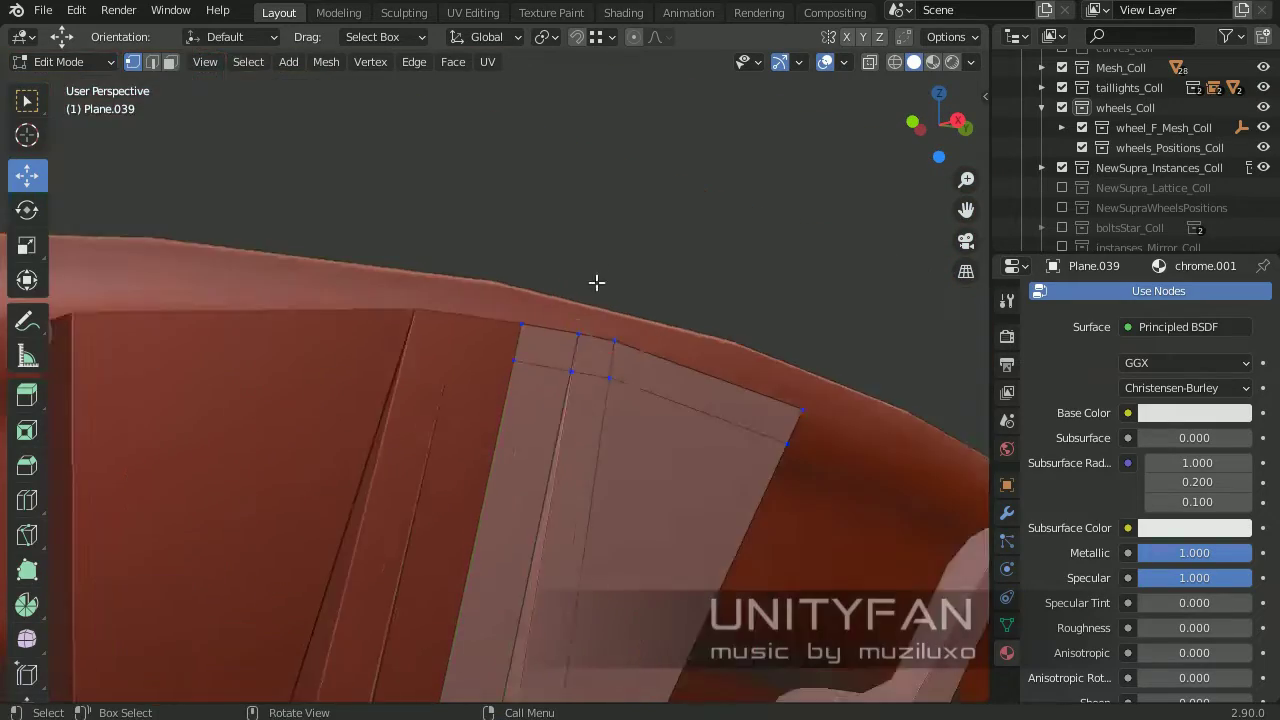
pyautogui.moveTo(598, 283)
pyautogui.mouseDown(button='middle')
pyautogui.moveTo(426, 360)
pyautogui.moveTo(120, 251)
pyautogui.moveTo(106, 285)
pyautogui.moveTo(349, 326)
pyautogui.moveTo(369, 303)
pyautogui.mouseUp(button='middle')
pyautogui.scroll(-3, 551, 354)
pyautogui.press('Tab')
pyautogui.click(592, 224)
# Collapse the Screw modifier settings in the rim ring's modifier stack
pyautogui.moveTo(592, 224); pyautogui.dragTo(630, 241, button='middle')
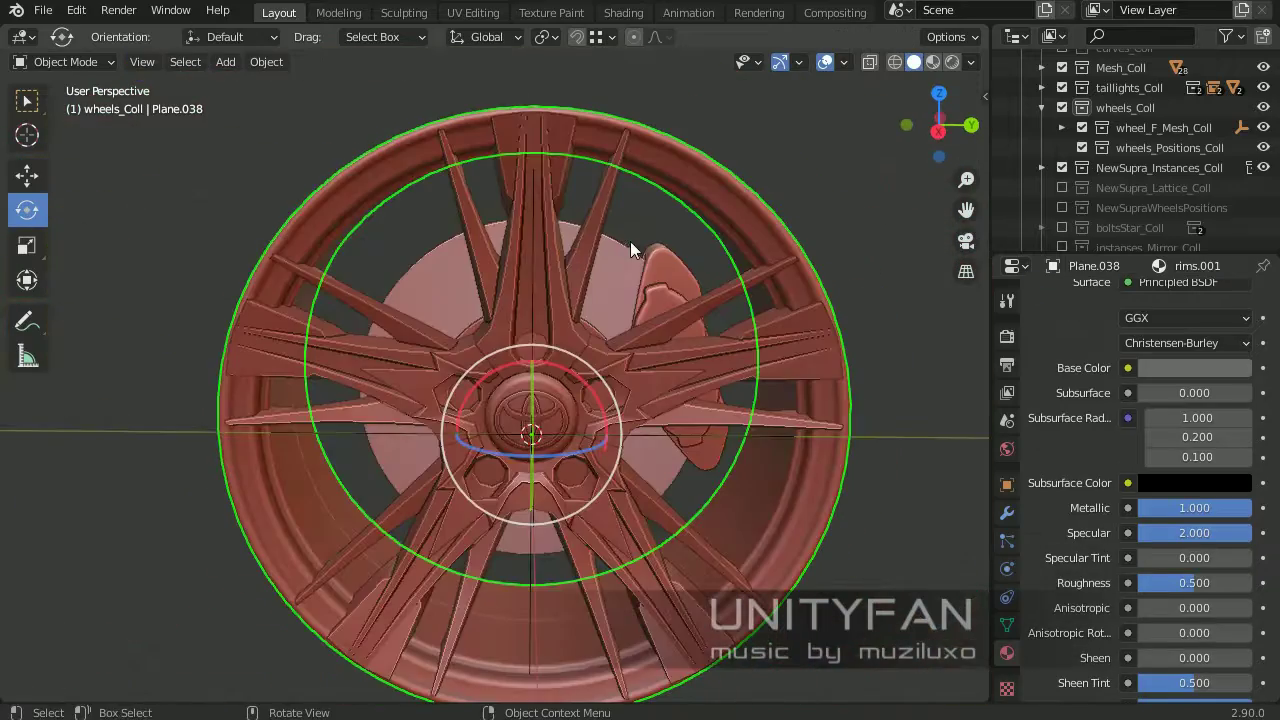
pyautogui.click(1007, 512)
pyautogui.click(1036, 376)
pyautogui.moveTo(640, 330); pyautogui.dragTo(497, 348, button='middle')
# Add a new circle, adjust its vertex count, and rotate it around Z
pyautogui.hotkey('shift', 'a')
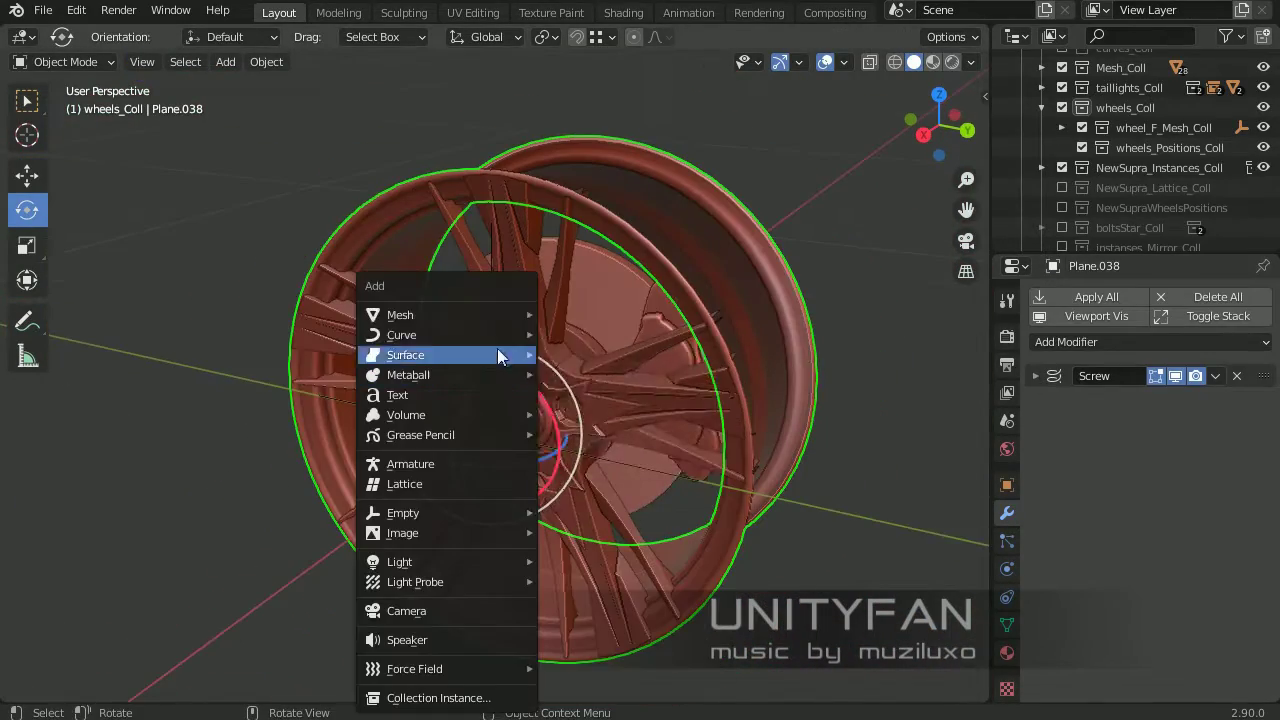
pyautogui.click(588, 351)
pyautogui.click(251, 468)
pyautogui.click(104, 438)
pyautogui.moveTo(104, 438); pyautogui.dragTo(413, 436, button='middle')
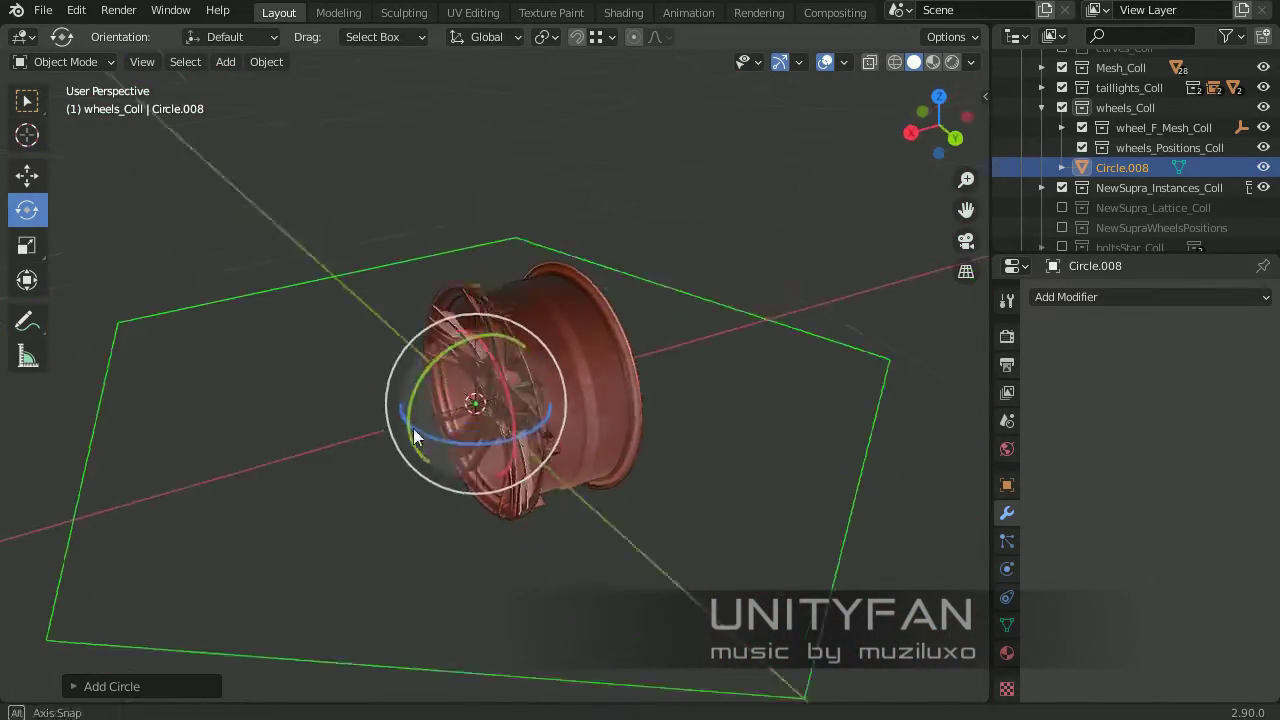
pyautogui.click(672, 310)
pyautogui.moveTo(672, 310); pyautogui.dragTo(529, 317, button='middle')
# Rotate the new circle on Y and move it to centre over the hub
pyautogui.press('r')
pyautogui.press('y')
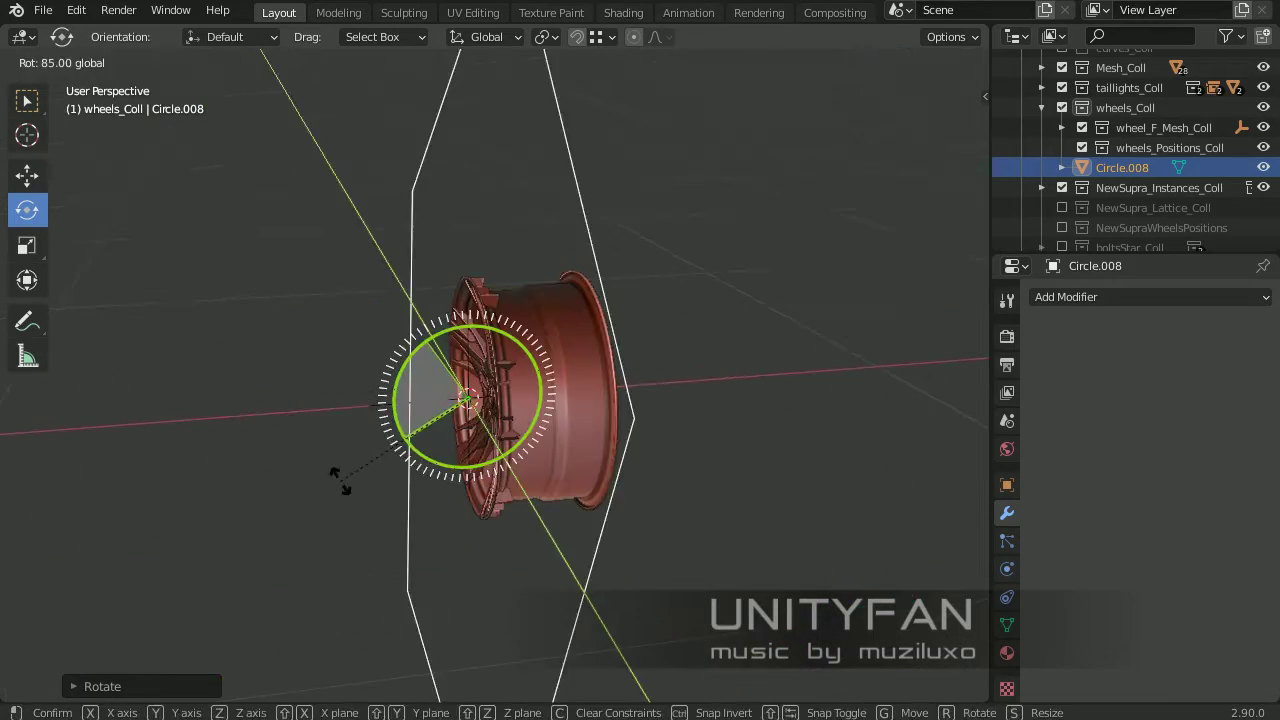
pyautogui.click(18, 188)
pyautogui.press('g')
pyautogui.click(341, 430)
pyautogui.moveTo(341, 430); pyautogui.dragTo(537, 314, button='middle')
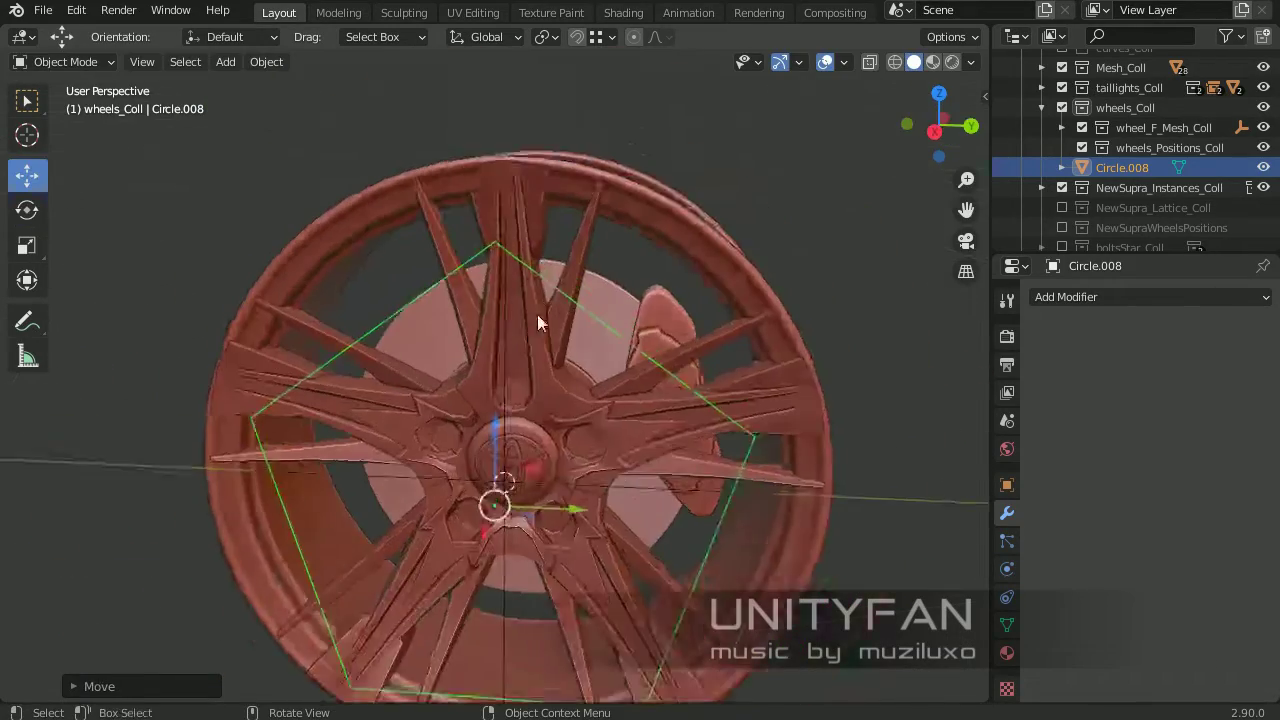
pyautogui.click(549, 164)
# Rotate the Circle.008 outline about the hub by -30, then by -180 degrees
pyautogui.click(788, 389)
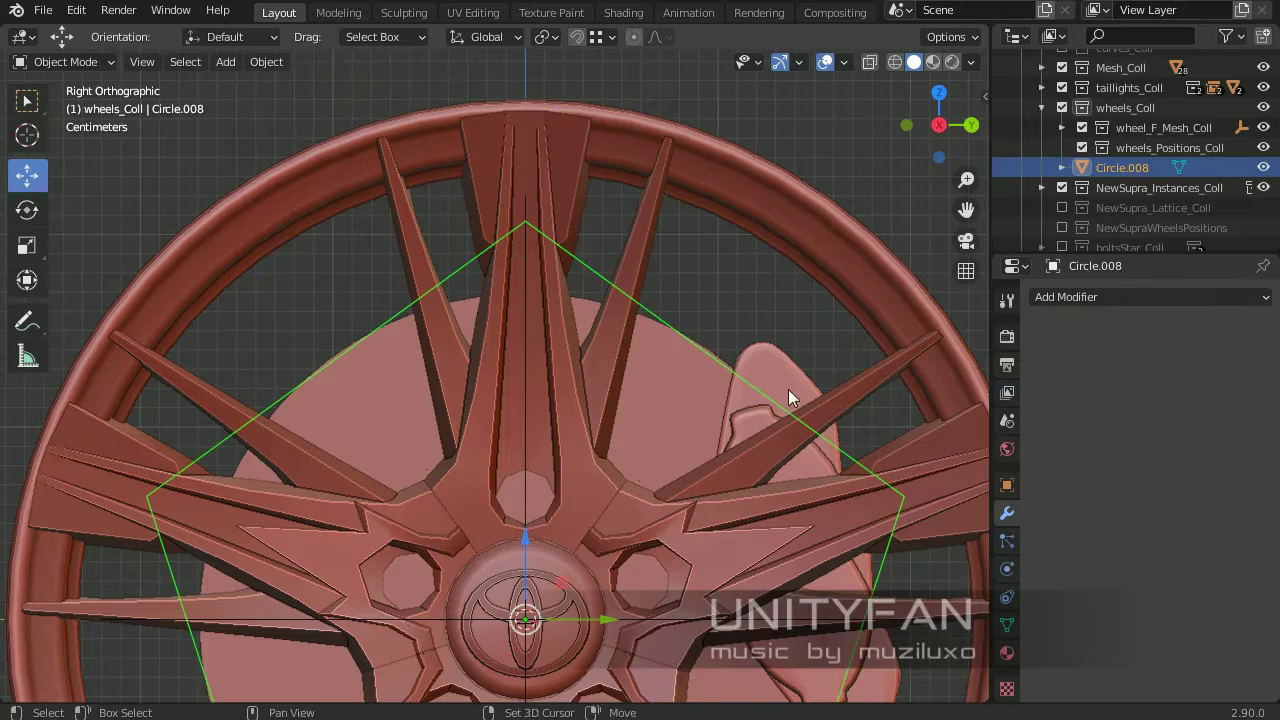
pyautogui.keyDown('shift'); pyautogui.moveTo(867, 538); pyautogui.dragTo(797, 478, button='middle'); pyautogui.keyUp('shift')
pyautogui.press('r')
pyautogui.click(749, 261)
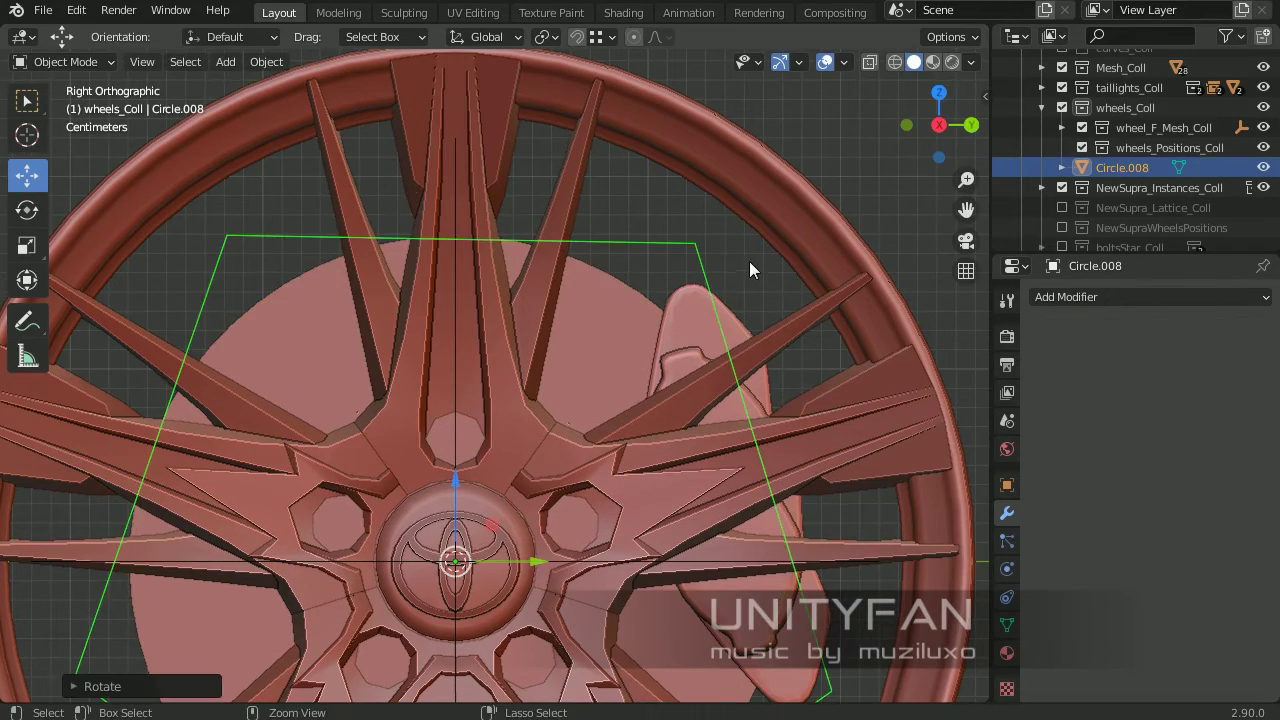
pyautogui.scroll(-4, 749, 261)
pyautogui.press('r')
pyautogui.click(330, 360)
pyautogui.scroll(3, 588, 265)
# Test a duplicate of rim ring Plane.038, delete the copy, and reselect Plane.038
pyautogui.click(588, 265)
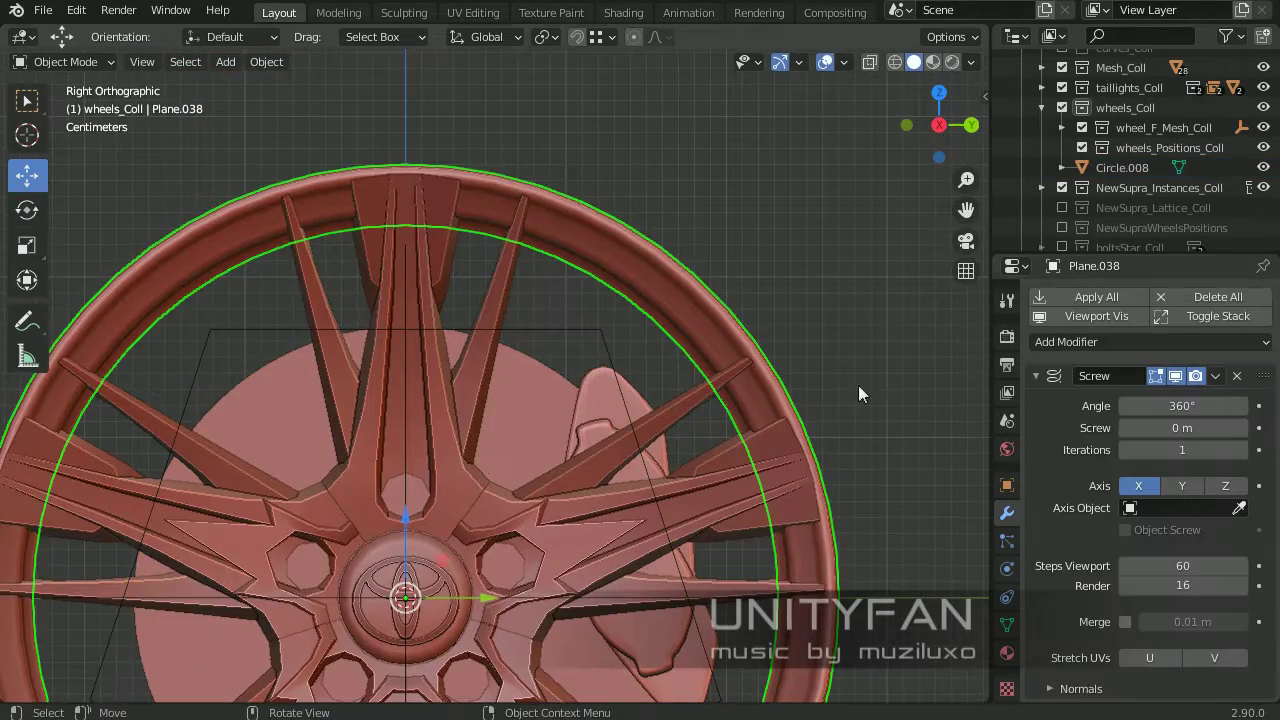
pyautogui.scroll(-4, 495, 254)
pyautogui.moveTo(495, 254); pyautogui.dragTo(640, 330, button='middle')
pyautogui.hotkey('shift', 'd')
pyautogui.press('x')
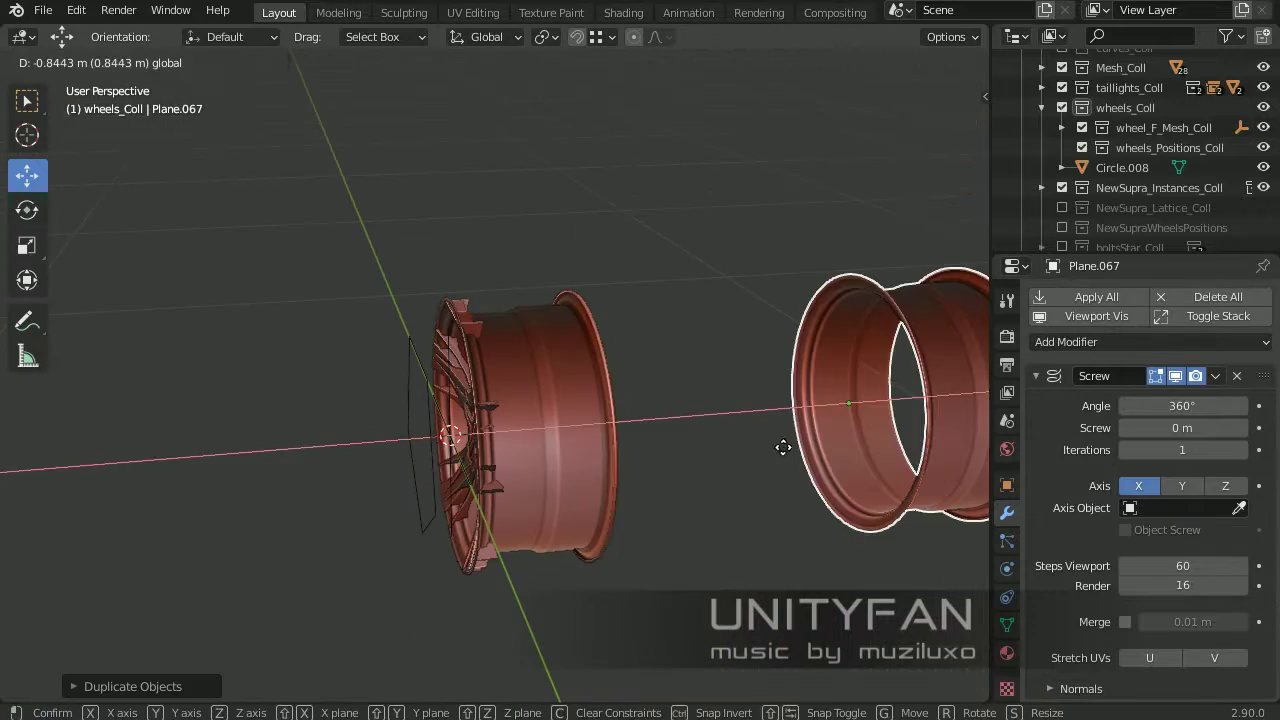
pyautogui.click(600, 37)
pyautogui.press('Delete')
pyautogui.click(603, 38)
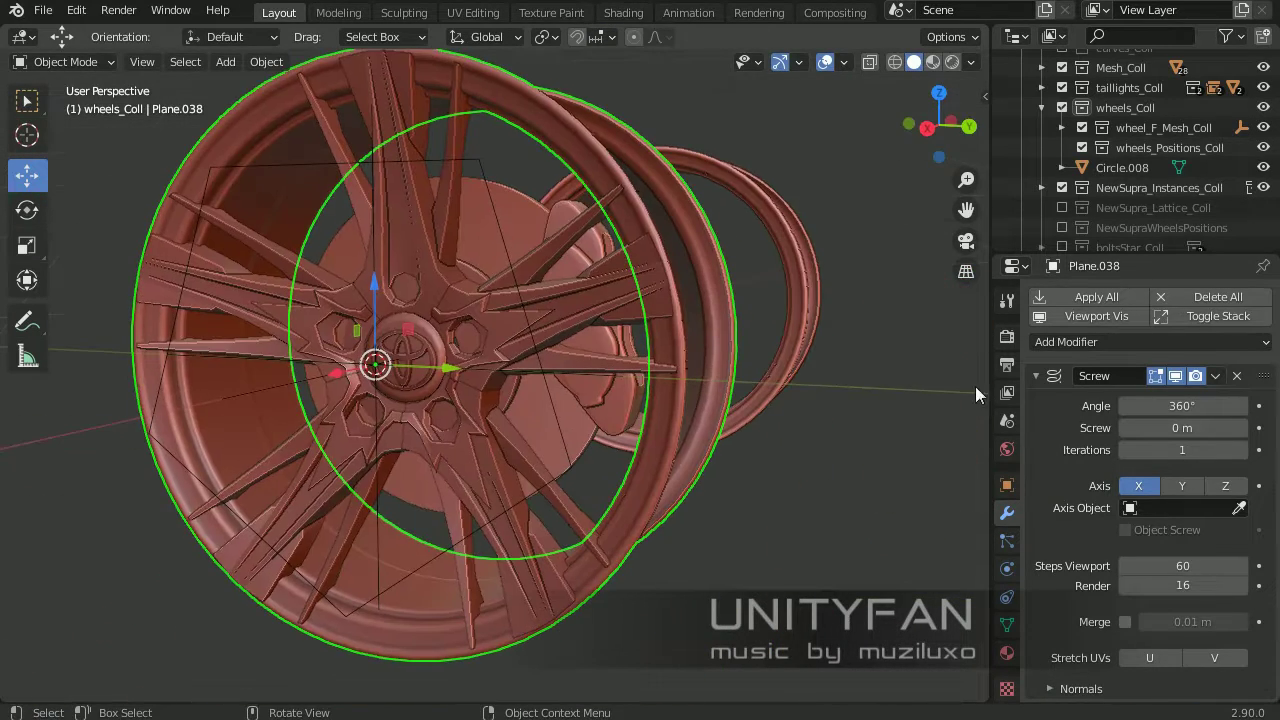
pyautogui.click(603, 283)
# Delete selected faces of the rim ring in edit mode from the right-side view
pyautogui.press('KP_3')
pyautogui.press('Tab')
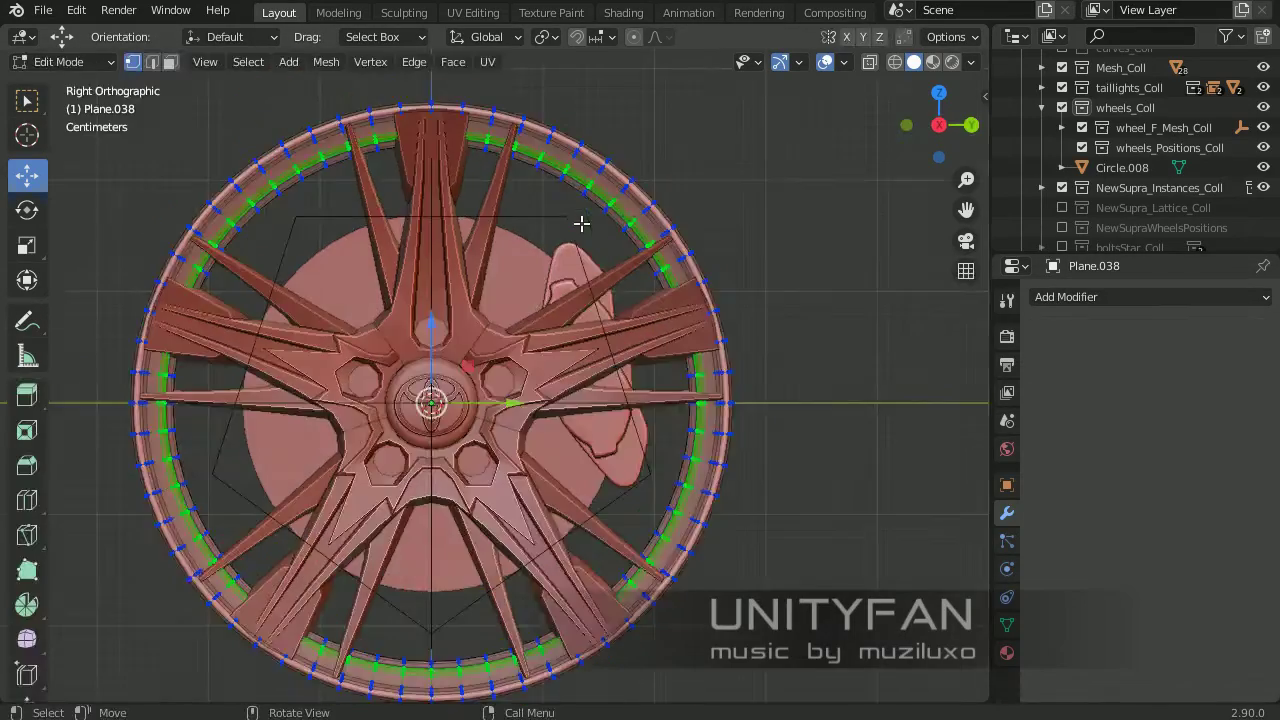
pyautogui.scroll(4, 580, 223)
pyautogui.press('x')
pyautogui.click(545, 220)
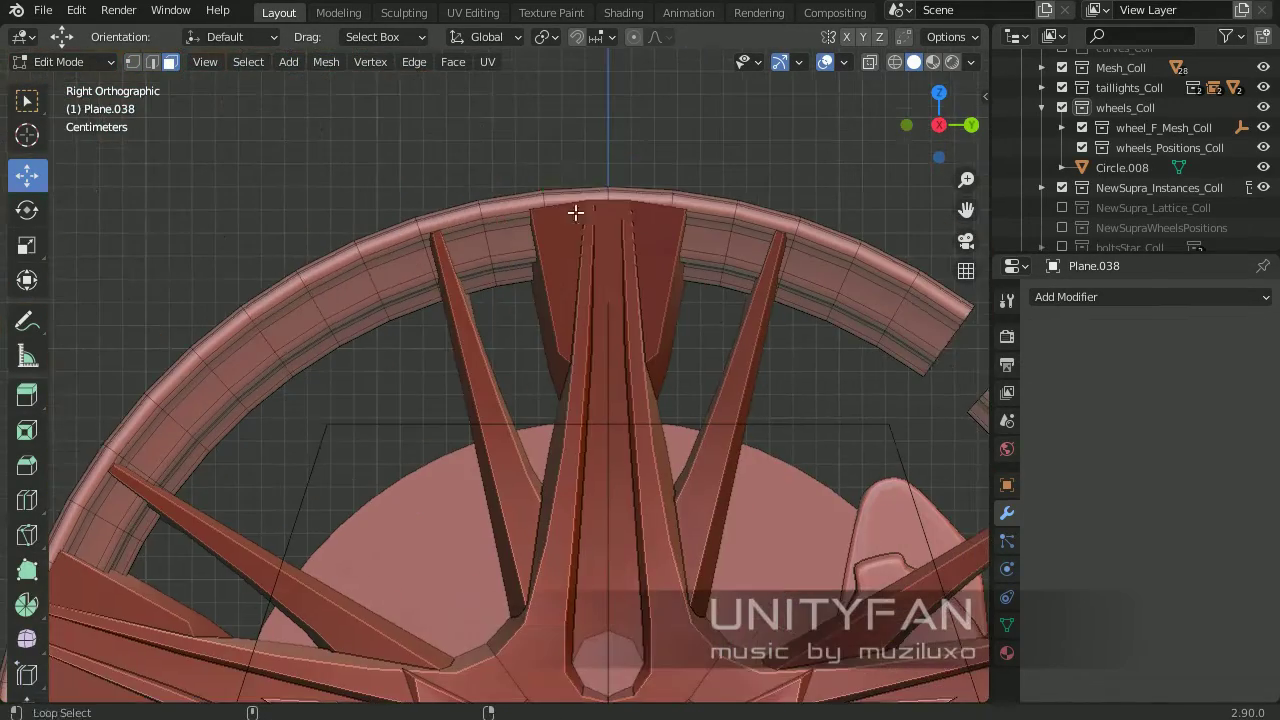
pyautogui.press('x')
pyautogui.click(478, 240)
pyautogui.press('Tab')
# Select the spoke mesh Plane.039 and inspect it in edit mode
pyautogui.moveTo(478, 240)
pyautogui.mouseDown(button='middle')
pyautogui.moveTo(384, 308)
pyautogui.moveTo(543, 413)
pyautogui.mouseUp(button='middle')
pyautogui.click(542, 295)
pyautogui.moveTo(542, 295); pyautogui.dragTo(642, 264, button='middle')
pyautogui.press('Tab')
pyautogui.scroll(4, 540, 231)
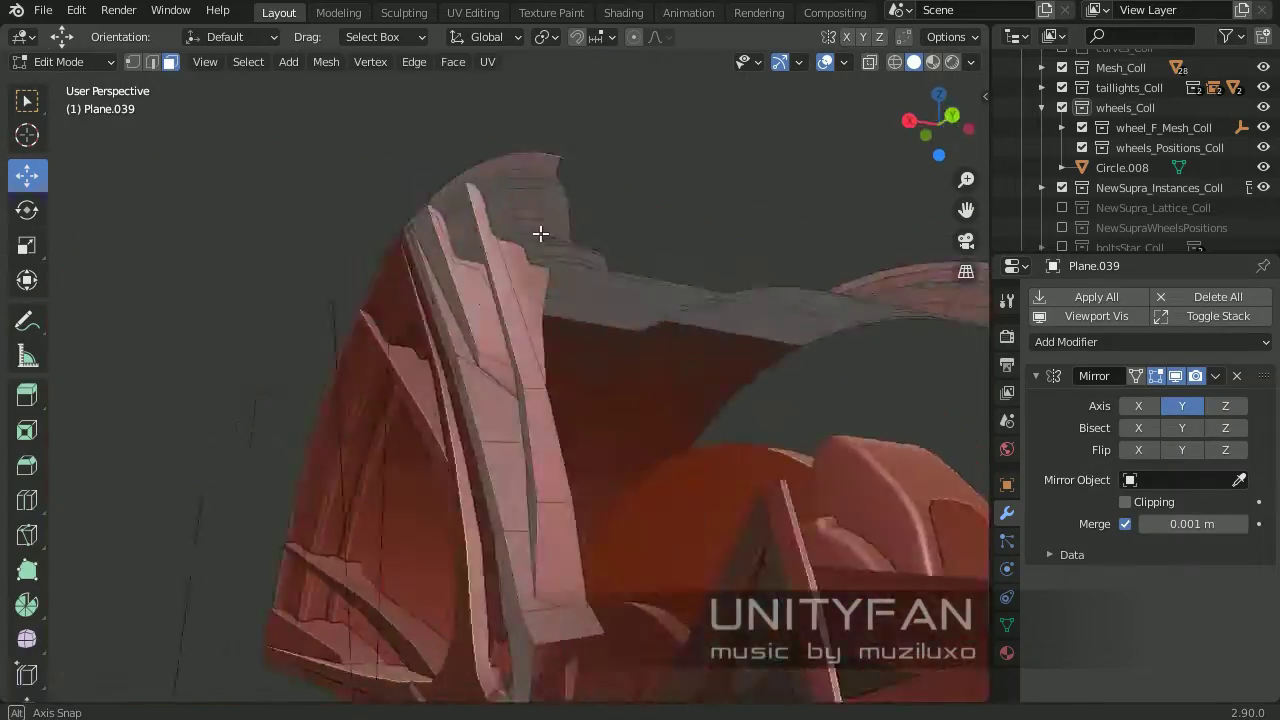
pyautogui.moveTo(540, 231)
pyautogui.mouseDown(button='middle')
pyautogui.moveTo(586, 206)
pyautogui.moveTo(541, 371)
pyautogui.mouseUp(button='middle')
pyautogui.press('Tab')
# Re-enter edit mode on Plane.039 with vertex selection, viewing the rim's inner side
pyautogui.scroll(-5, 627, 187)
pyautogui.scroll(4, 634, 173)
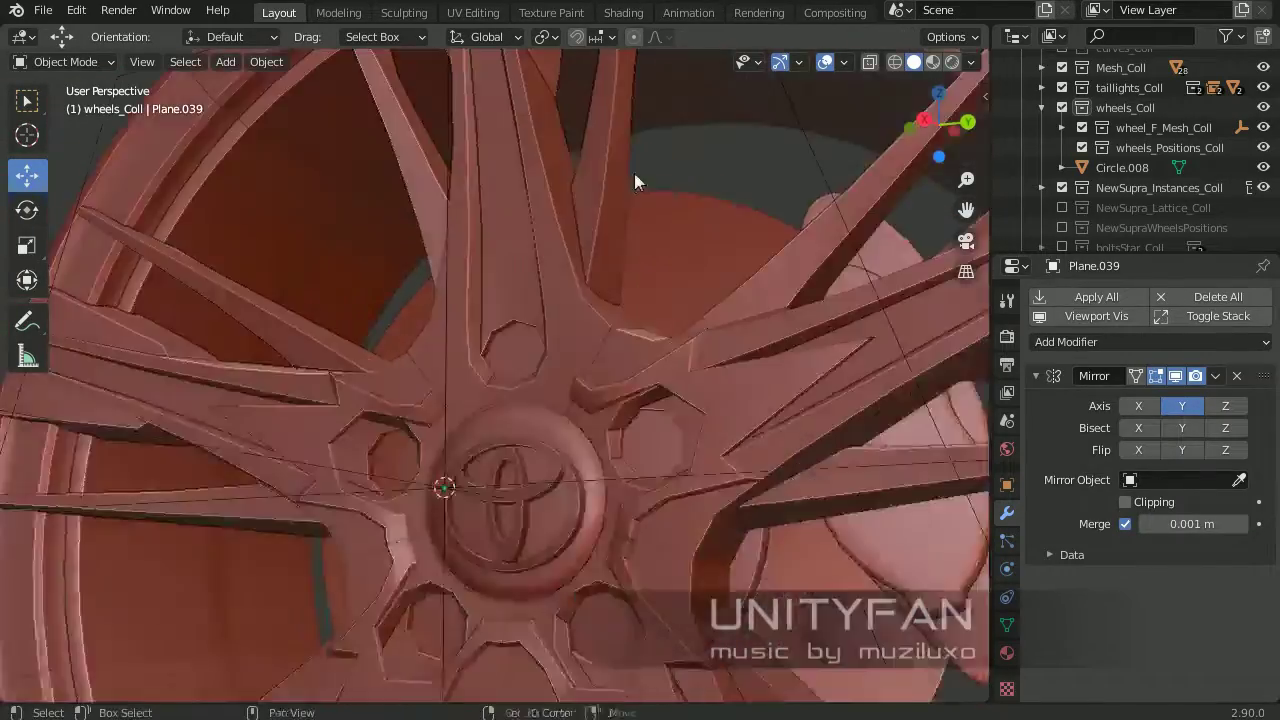
pyautogui.moveTo(634, 173); pyautogui.dragTo(560, 277, button='middle')
pyautogui.press('Tab')
pyautogui.press('1')
pyautogui.moveTo(460, 125)
pyautogui.mouseDown(button='middle')
pyautogui.moveTo(471, 257)
pyautogui.moveTo(517, 343)
pyautogui.moveTo(578, 597)
pyautogui.moveTo(540, 335)
pyautogui.mouseUp(button='middle')
pyautogui.press('w')
# Make two knife cuts on the rim where the spoke joins it
pyautogui.press('k')
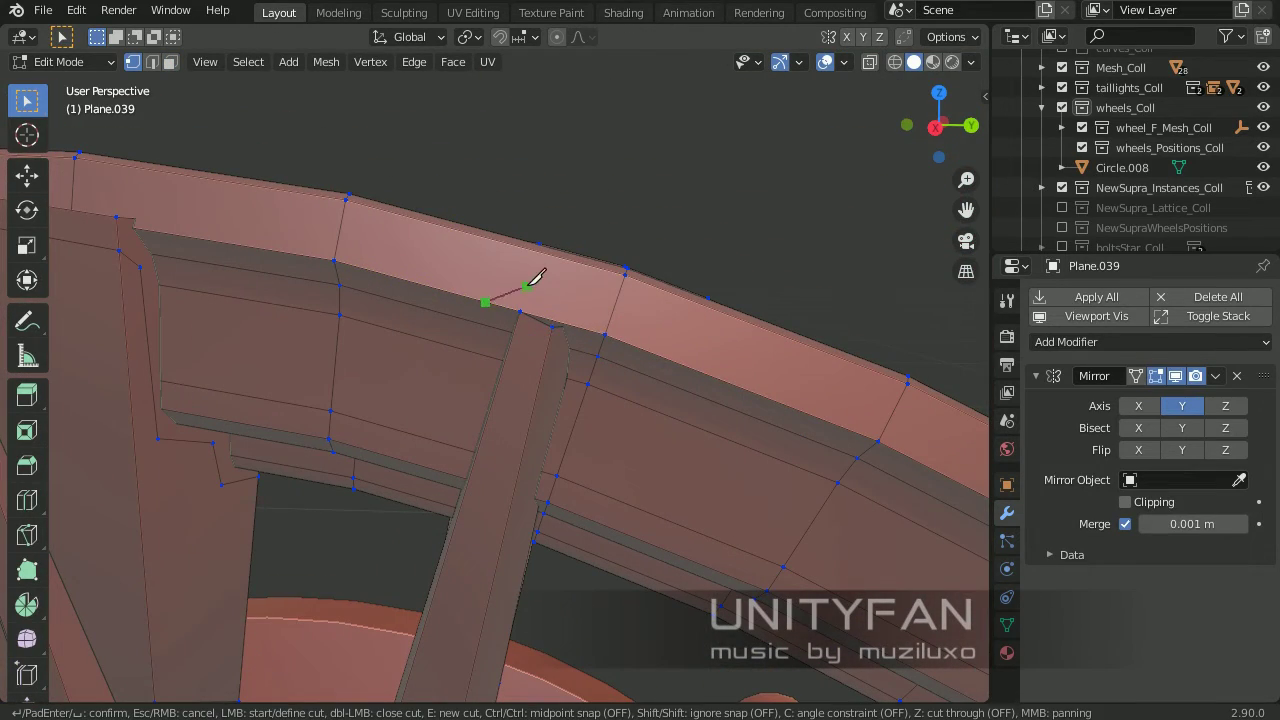
pyautogui.click(527, 270)
pyautogui.moveTo(527, 270)
pyautogui.mouseDown(button='middle')
pyautogui.moveTo(586, 303)
pyautogui.moveTo(545, 332)
pyautogui.mouseUp(button='middle')
pyautogui.moveTo(483, 460)
pyautogui.mouseDown(button='middle')
pyautogui.moveTo(480, 349)
pyautogui.moveTo(507, 332)
pyautogui.mouseUp(button='middle')
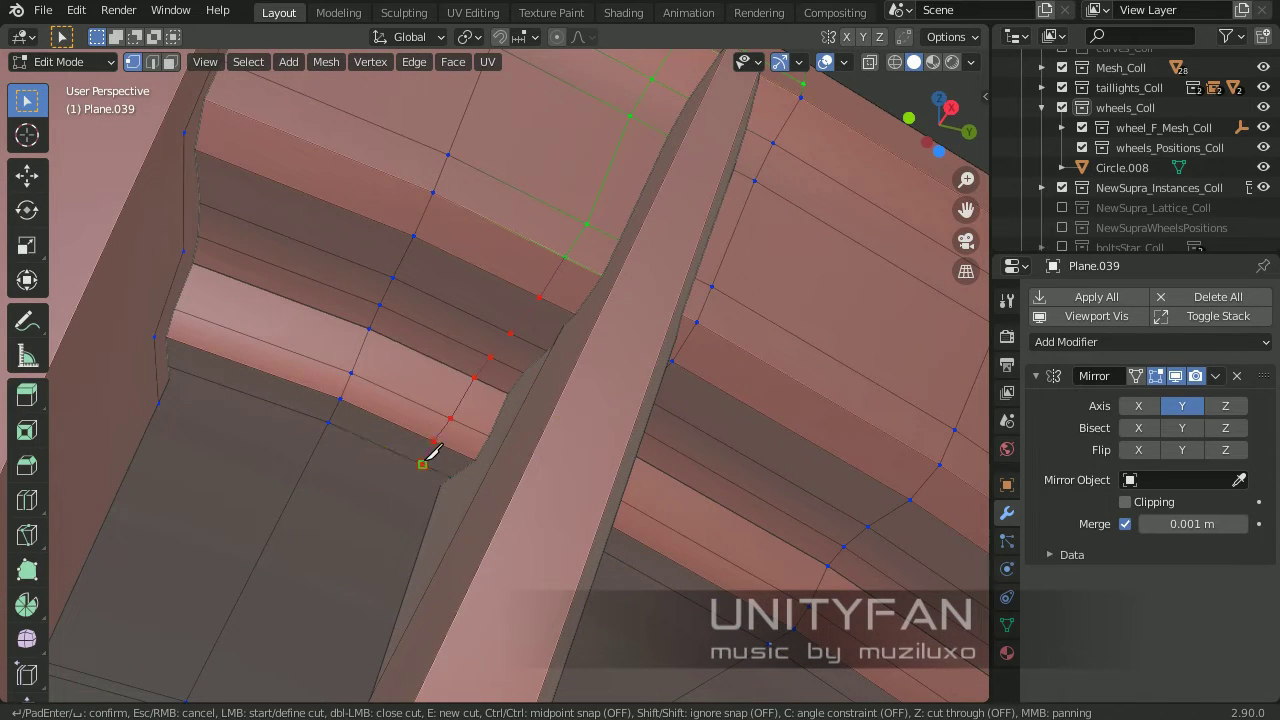
pyautogui.press('Return')
pyautogui.moveTo(432, 452)
pyautogui.mouseDown(button='middle')
pyautogui.moveTo(471, 400)
pyautogui.moveTo(512, 409)
pyautogui.mouseUp(button='middle')
pyautogui.click(520, 298)
pyautogui.moveTo(520, 298)
pyautogui.mouseDown(button='middle')
pyautogui.moveTo(477, 323)
pyautogui.moveTo(548, 306)
pyautogui.mouseUp(button='middle')
pyautogui.press('Return')
pyautogui.moveTo(480, 540)
pyautogui.mouseDown(button='middle')
pyautogui.moveTo(463, 634)
pyautogui.moveTo(371, 577)
pyautogui.moveTo(503, 440)
pyautogui.moveTo(421, 431)
pyautogui.moveTo(471, 431)
pyautogui.mouseUp(button='middle')
# Dissolve the selected edges, then knife-cut a new edge at the joint vertex
pyautogui.press('x')
pyautogui.click(363, 431)
pyautogui.hotkey('ctrl', 'r')
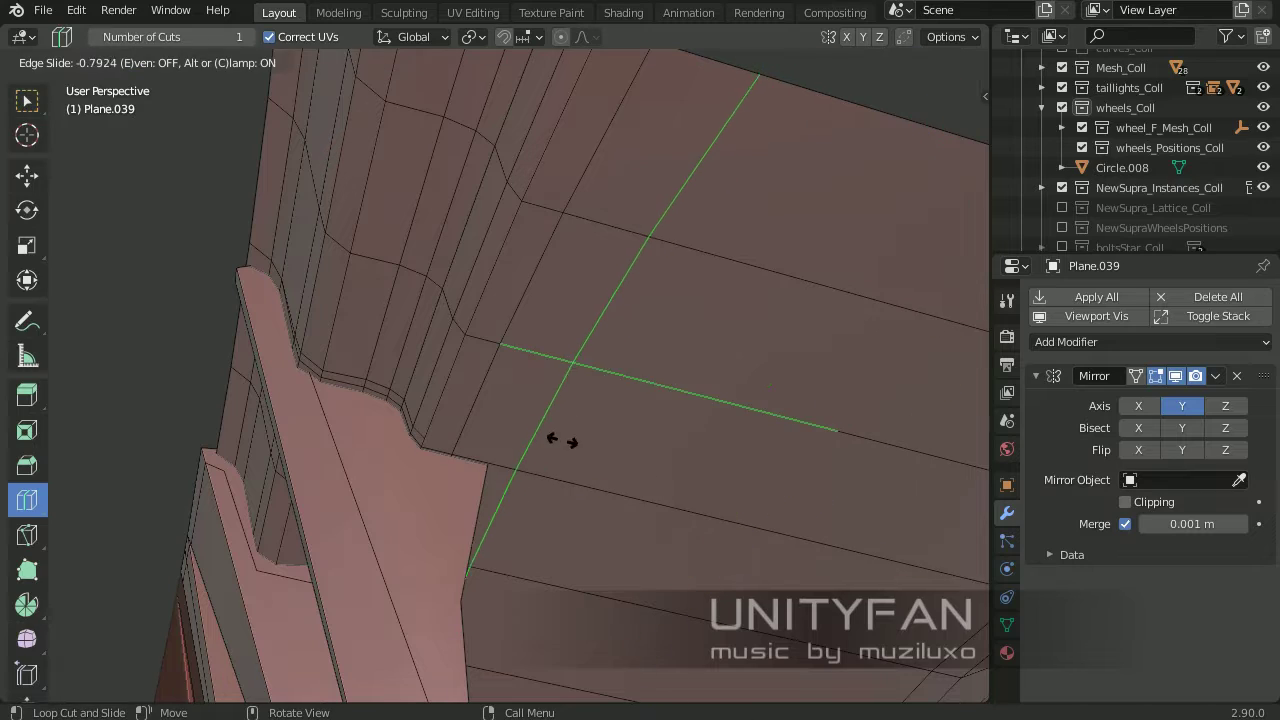
pyautogui.press('k')
pyautogui.moveTo(246, 446)
pyautogui.mouseDown(button='middle')
pyautogui.moveTo(443, 337)
pyautogui.moveTo(620, 406)
pyautogui.moveTo(612, 378)
pyautogui.mouseUp(button='middle')
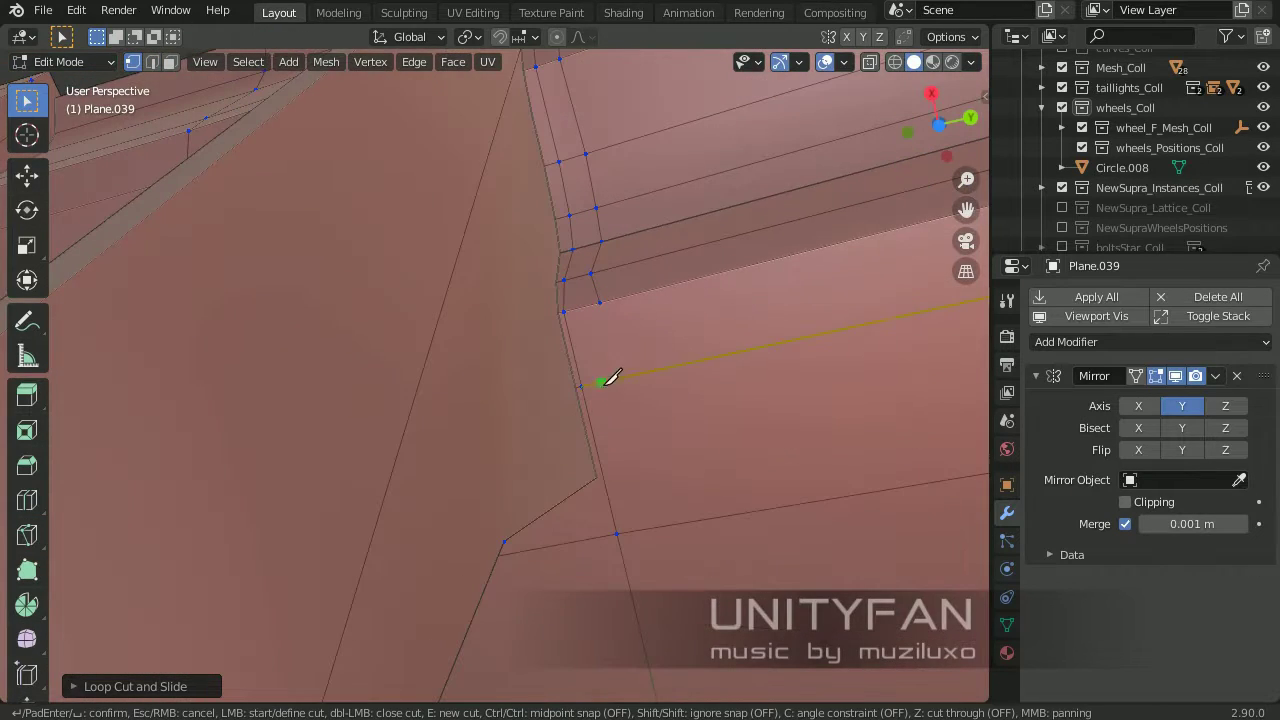
pyautogui.click(617, 532)
pyautogui.press('Return')
pyautogui.moveTo(622, 527)
pyautogui.mouseDown(button='middle')
pyautogui.moveTo(586, 423)
pyautogui.moveTo(499, 356)
pyautogui.mouseUp(button='middle')
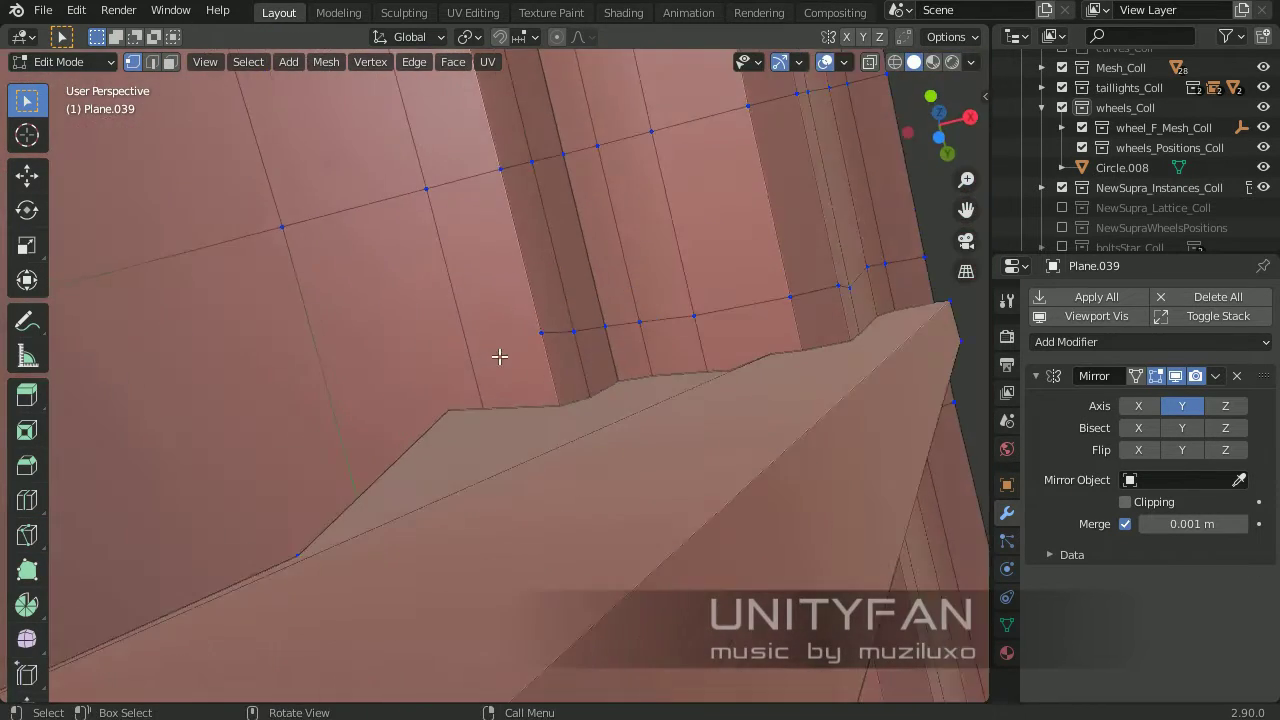
pyautogui.moveTo(341, 409)
pyautogui.mouseDown(button='middle')
pyautogui.moveTo(482, 442)
pyautogui.moveTo(443, 409)
pyautogui.moveTo(429, 337)
pyautogui.moveTo(500, 414)
pyautogui.mouseUp(button='middle')
# Make another knife cut at the spoke-rim joint, then expand Plane.039's Normals settings
pyautogui.press('Tab')
pyautogui.press('Tab')
pyautogui.press('k')
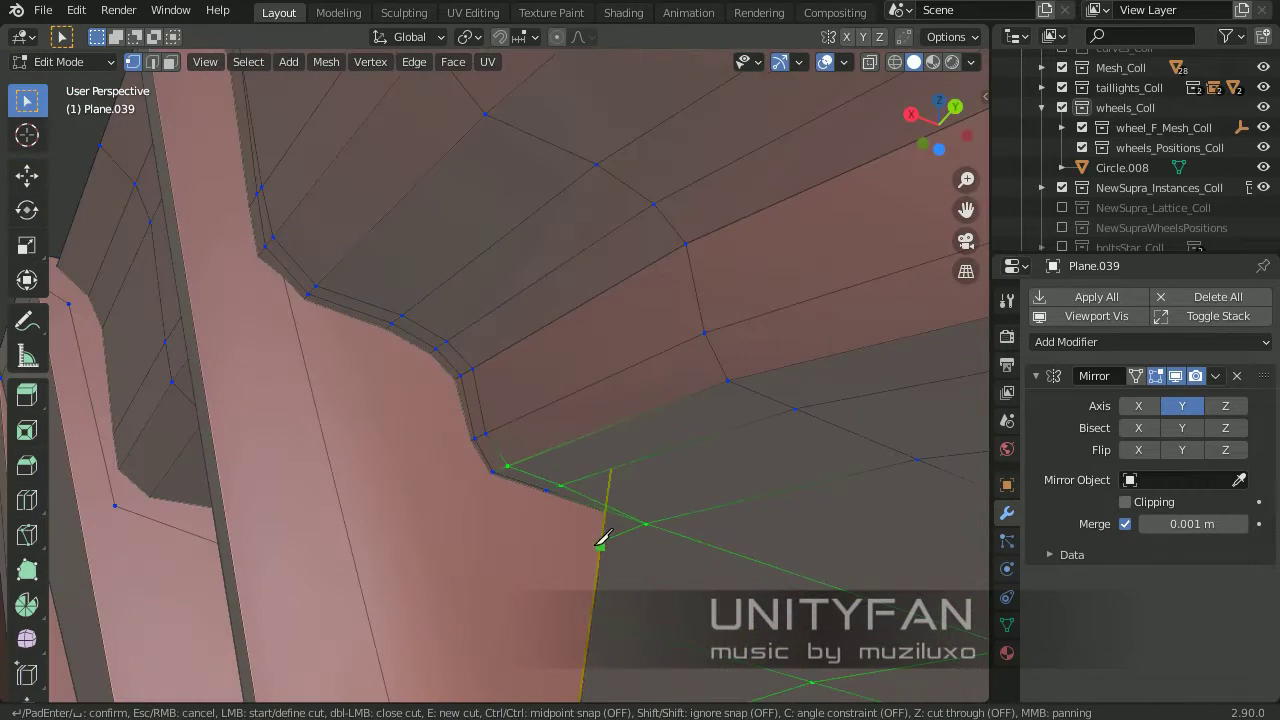
pyautogui.moveTo(262, 272); pyautogui.dragTo(292, 347, button='middle')
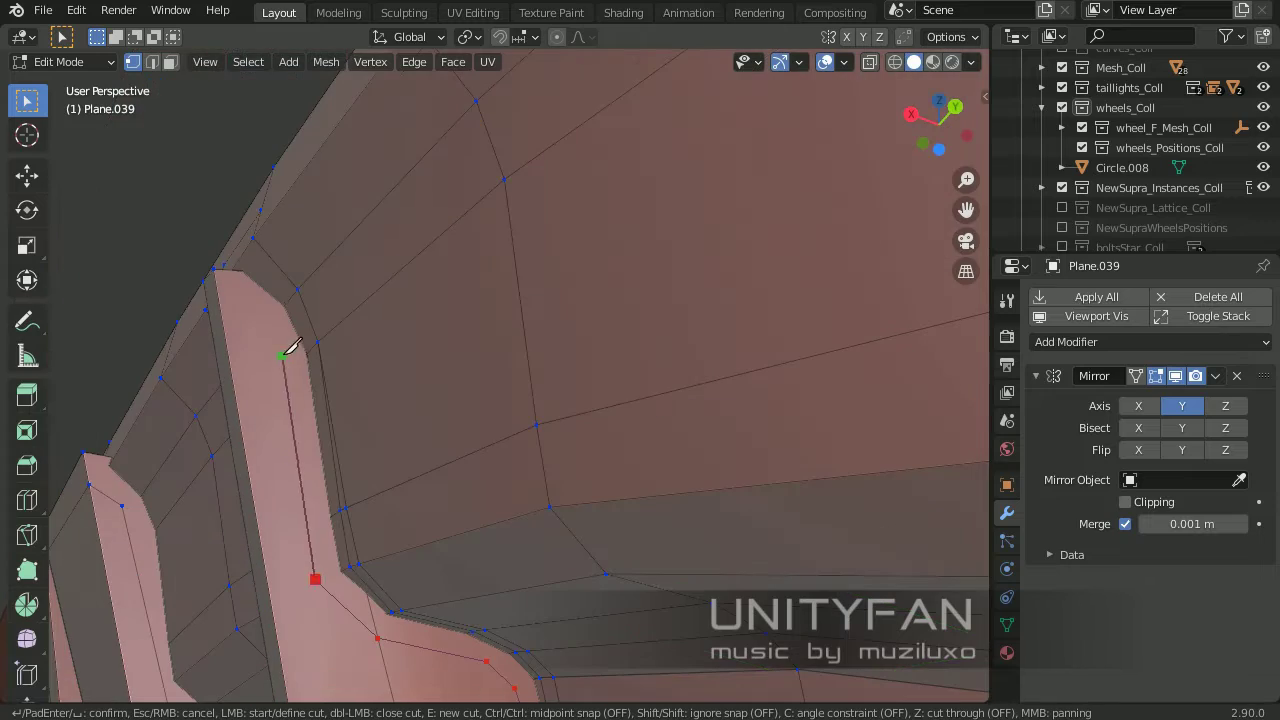
pyautogui.moveTo(231, 266)
pyautogui.mouseDown(button='middle')
pyautogui.moveTo(449, 414)
pyautogui.moveTo(606, 254)
pyautogui.moveTo(486, 357)
pyautogui.moveTo(487, 436)
pyautogui.moveTo(516, 396)
pyautogui.moveTo(600, 433)
pyautogui.mouseUp(button='middle')
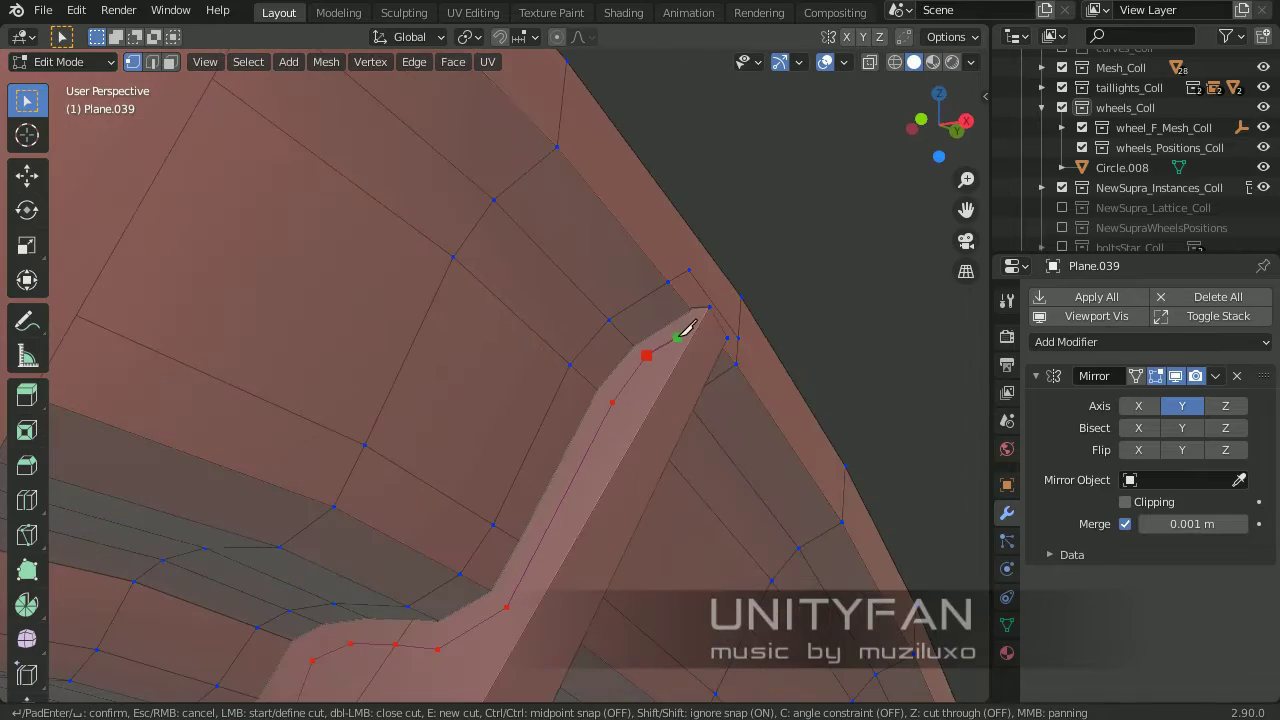
pyautogui.moveTo(710, 312)
pyautogui.mouseDown(button='middle')
pyautogui.moveTo(471, 314)
pyautogui.moveTo(555, 338)
pyautogui.moveTo(480, 357)
pyautogui.moveTo(154, 203)
pyautogui.moveTo(457, 349)
pyautogui.moveTo(520, 359)
pyautogui.mouseUp(button='middle')
pyautogui.press('Return')
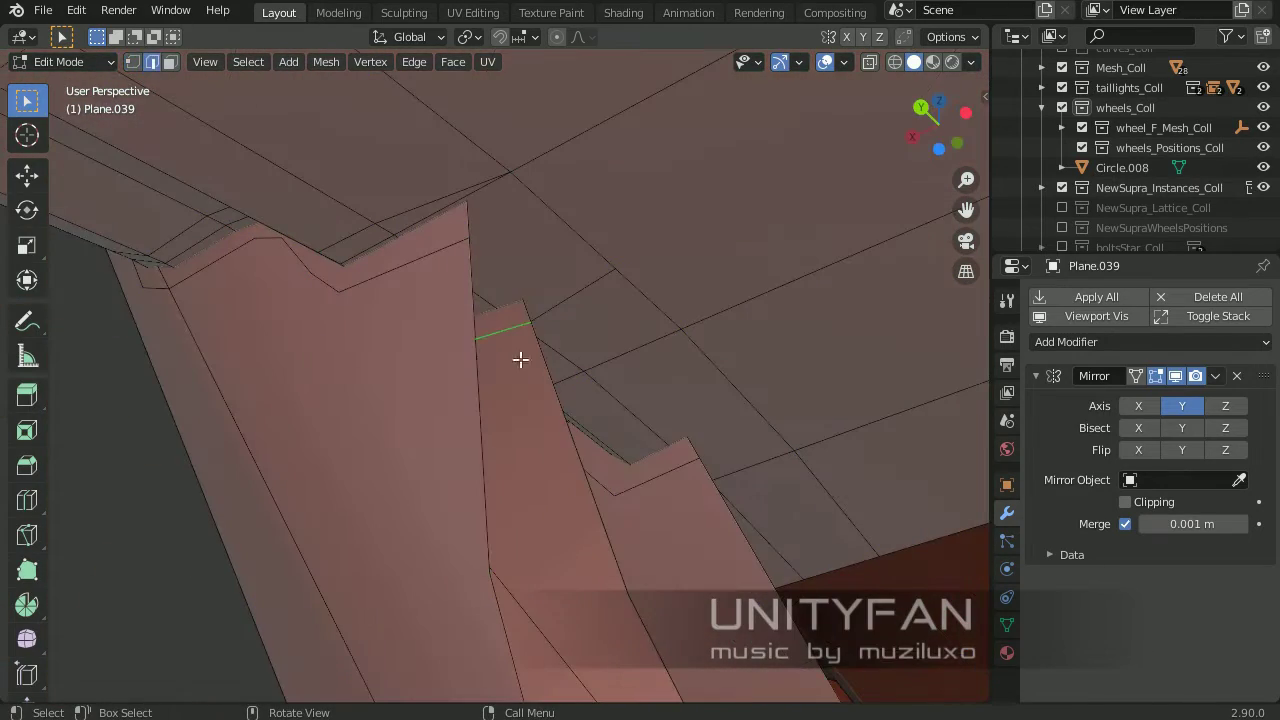
pyautogui.moveTo(411, 389); pyautogui.dragTo(392, 293, button='middle')
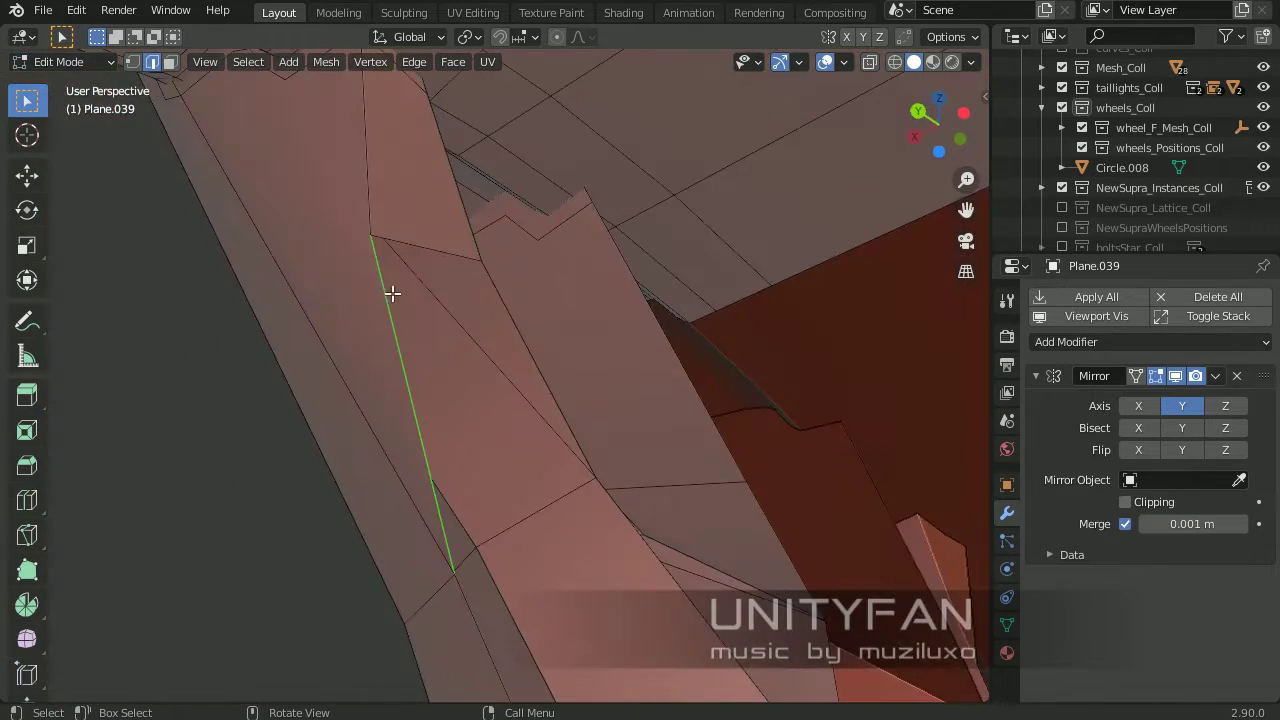
pyautogui.moveTo(529, 424)
pyautogui.mouseDown(button='middle')
pyautogui.moveTo(626, 260)
pyautogui.moveTo(737, 480)
pyautogui.moveTo(500, 340)
pyautogui.moveTo(415, 371)
pyautogui.moveTo(683, 360)
pyautogui.moveTo(973, 572)
pyautogui.mouseUp(button='middle')
pyautogui.press('Tab')
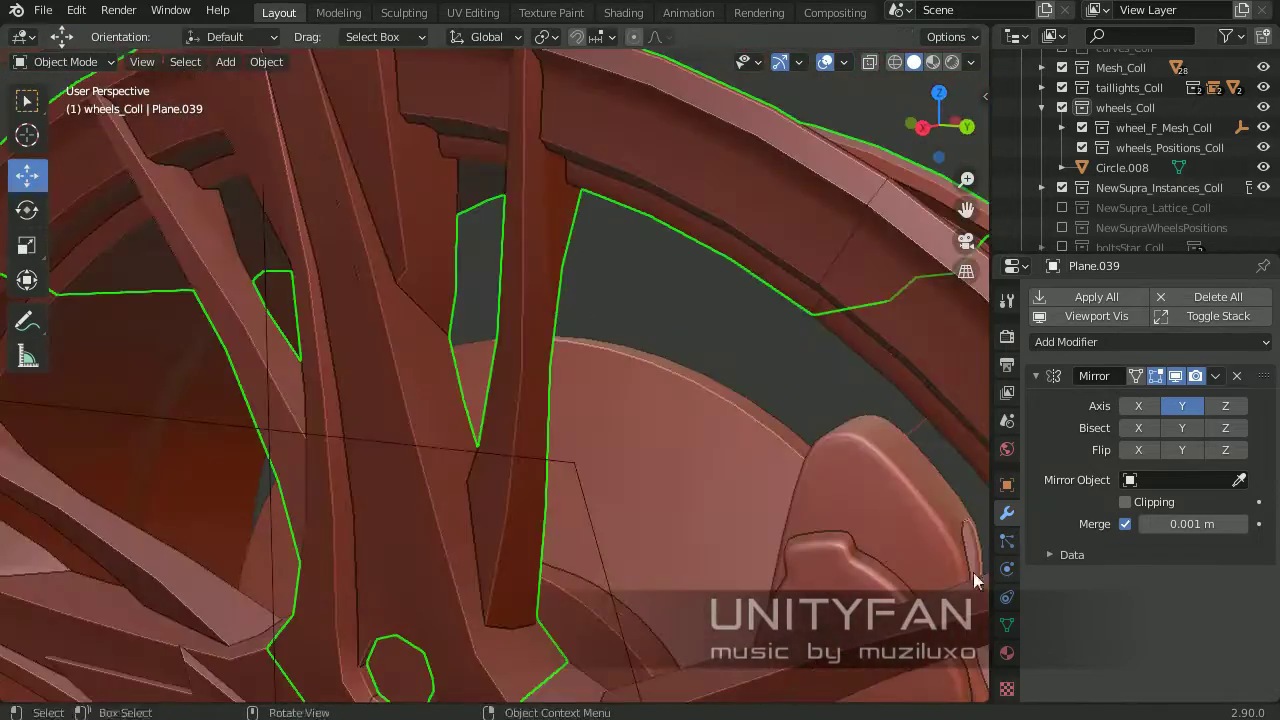
pyautogui.click(1007, 623)
pyautogui.click(1125, 589)
# Turn off Auto Smooth and dissolve unwanted edges on Plane.039 in edit mode
pyautogui.click(1125, 589)
pyautogui.press('Tab')
pyautogui.moveTo(600, 297)
pyautogui.mouseDown(button='middle')
pyautogui.moveTo(543, 271)
pyautogui.moveTo(503, 300)
pyautogui.moveTo(570, 408)
pyautogui.moveTo(471, 357)
pyautogui.moveTo(451, 409)
pyautogui.moveTo(461, 338)
pyautogui.moveTo(234, 109)
pyautogui.moveTo(451, 297)
pyautogui.moveTo(376, 566)
pyautogui.mouseUp(button='middle')
pyautogui.keyDown('alt'); pyautogui.click(542, 317); pyautogui.keyUp('alt')
pyautogui.press('x')
pyautogui.click(571, 374)
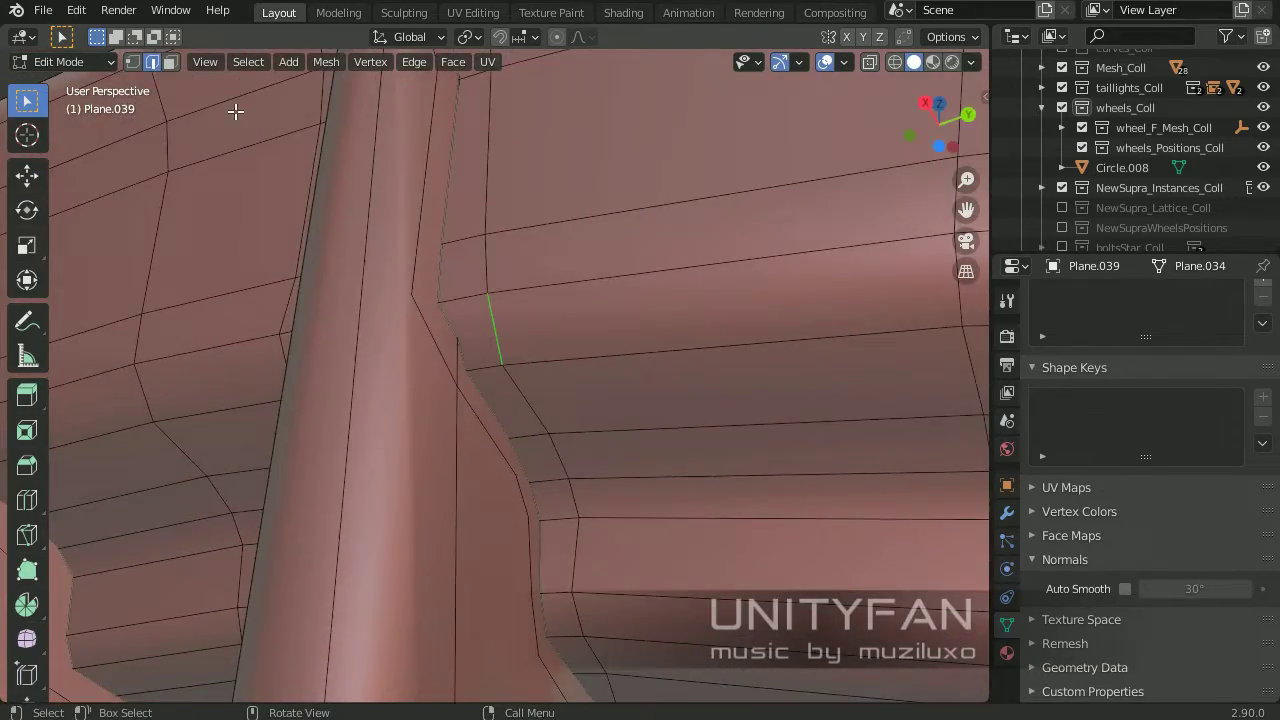
pyautogui.press('3')
# Knife-cut new edges across the spoke corner where it meets the rim
pyautogui.moveTo(353, 388)
pyautogui.mouseDown(button='middle')
pyautogui.moveTo(523, 323)
pyautogui.moveTo(457, 277)
pyautogui.moveTo(500, 274)
pyautogui.moveTo(481, 236)
pyautogui.moveTo(629, 351)
pyautogui.moveTo(640, 466)
pyautogui.moveTo(446, 331)
pyautogui.moveTo(441, 228)
pyautogui.moveTo(500, 323)
pyautogui.mouseUp(button='middle')
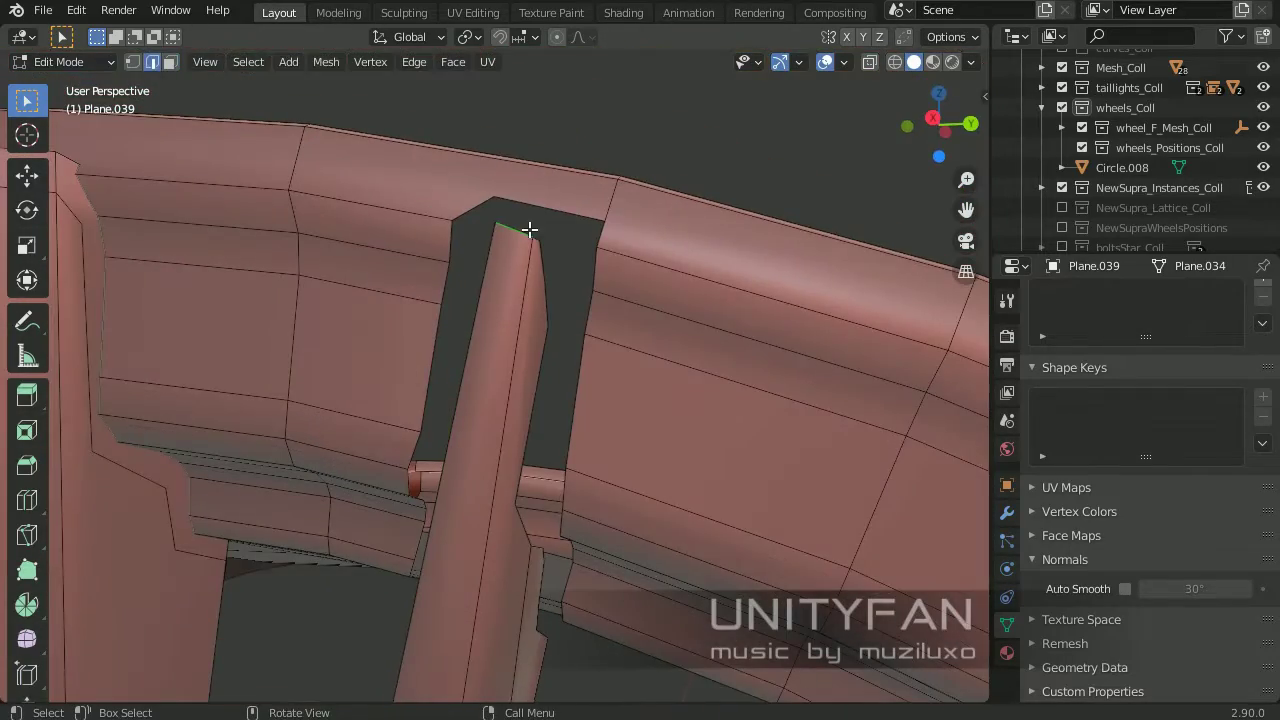
pyautogui.moveTo(582, 378)
pyautogui.mouseDown(button='middle')
pyautogui.moveTo(286, 386)
pyautogui.moveTo(489, 446)
pyautogui.moveTo(549, 420)
pyautogui.moveTo(512, 426)
pyautogui.moveTo(608, 431)
pyautogui.moveTo(500, 409)
pyautogui.moveTo(491, 246)
pyautogui.moveTo(543, 357)
pyautogui.moveTo(263, 164)
pyautogui.mouseUp(button='middle')
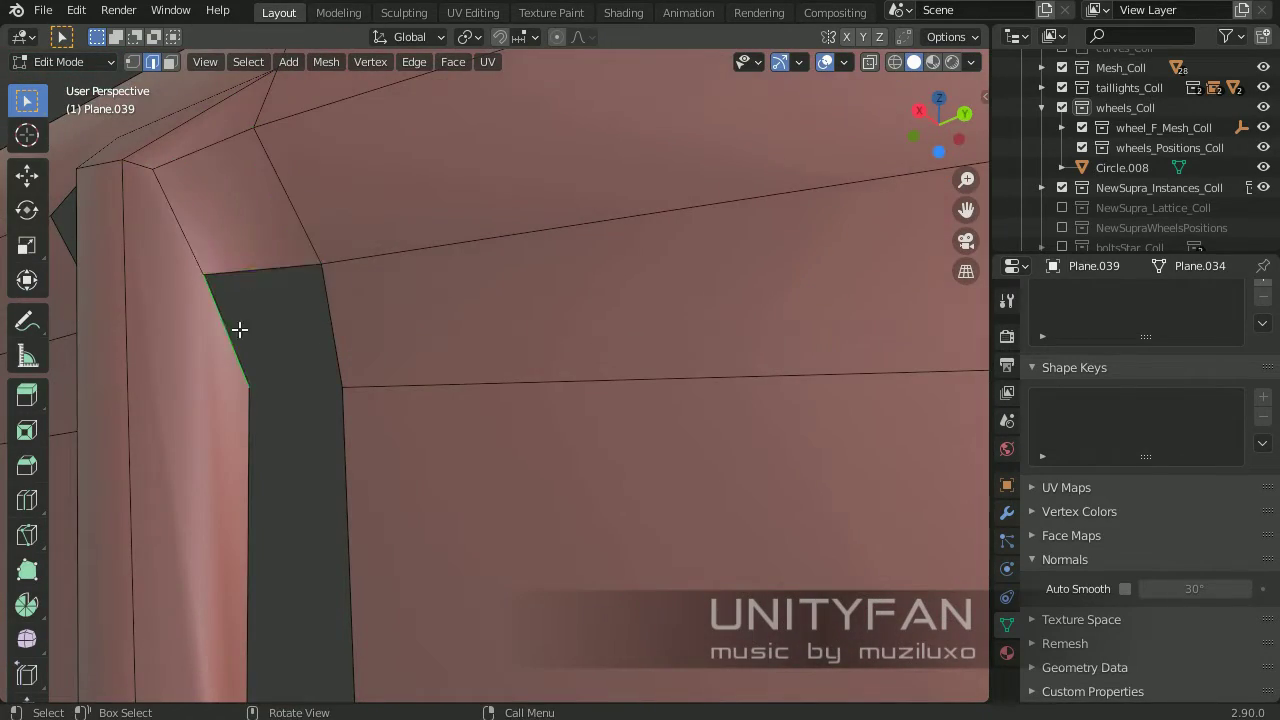
pyautogui.moveTo(240, 329)
pyautogui.mouseDown(button='middle')
pyautogui.moveTo(349, 409)
pyautogui.moveTo(480, 303)
pyautogui.moveTo(451, 380)
pyautogui.moveTo(426, 302)
pyautogui.moveTo(405, 333)
pyautogui.moveTo(467, 432)
pyautogui.moveTo(571, 491)
pyautogui.moveTo(456, 451)
pyautogui.moveTo(555, 437)
pyautogui.moveTo(519, 493)
pyautogui.mouseUp(button='middle')
pyautogui.press('Return')
pyautogui.moveTo(430, 319)
pyautogui.mouseDown(button='middle')
pyautogui.moveTo(447, 433)
pyautogui.moveTo(553, 468)
pyautogui.moveTo(563, 423)
pyautogui.moveTo(544, 411)
pyautogui.moveTo(600, 420)
pyautogui.moveTo(502, 412)
pyautogui.mouseUp(button='middle')
pyautogui.press('Return')
# Fill the gaps between the spoke and rim edges with new faces
pyautogui.press('2')
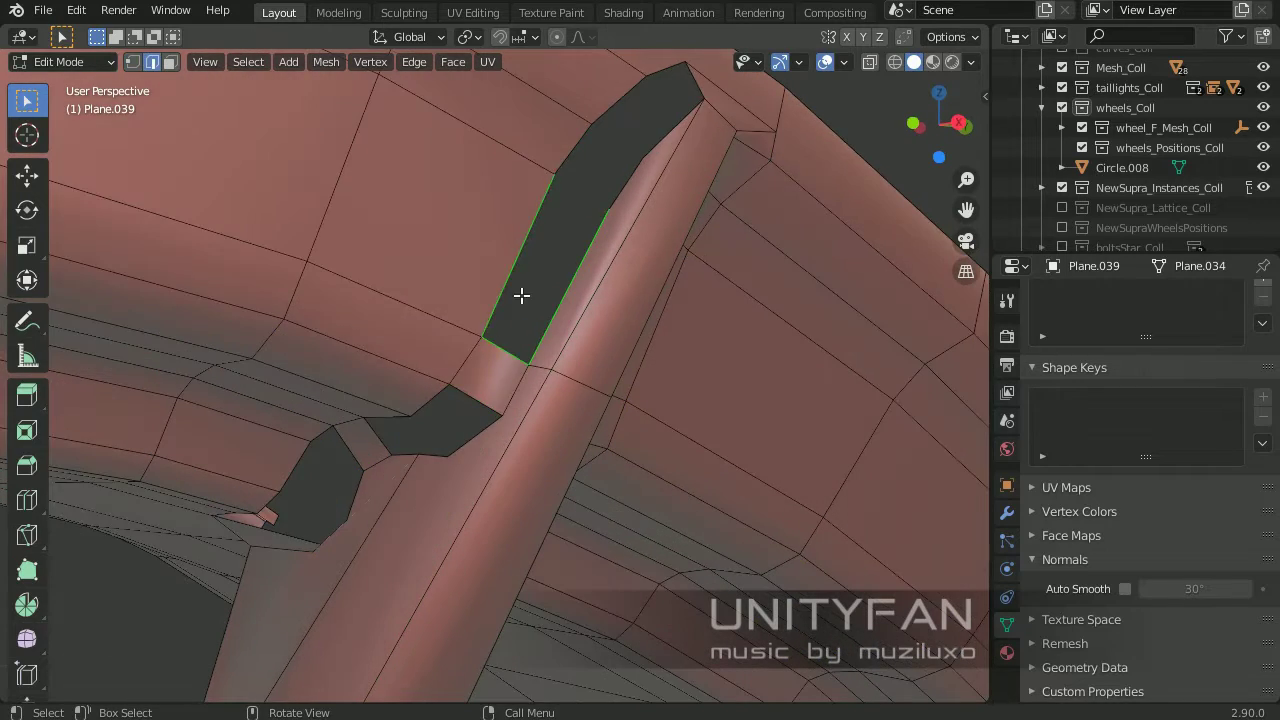
pyautogui.moveTo(523, 295)
pyautogui.mouseDown(button='middle')
pyautogui.moveTo(508, 302)
pyautogui.moveTo(508, 386)
pyautogui.moveTo(519, 370)
pyautogui.moveTo(590, 428)
pyautogui.moveTo(409, 252)
pyautogui.mouseUp(button='middle')
pyautogui.press('f')
pyautogui.press('f')
pyautogui.press('1')
pyautogui.moveTo(492, 326); pyautogui.dragTo(465, 414, button='middle')
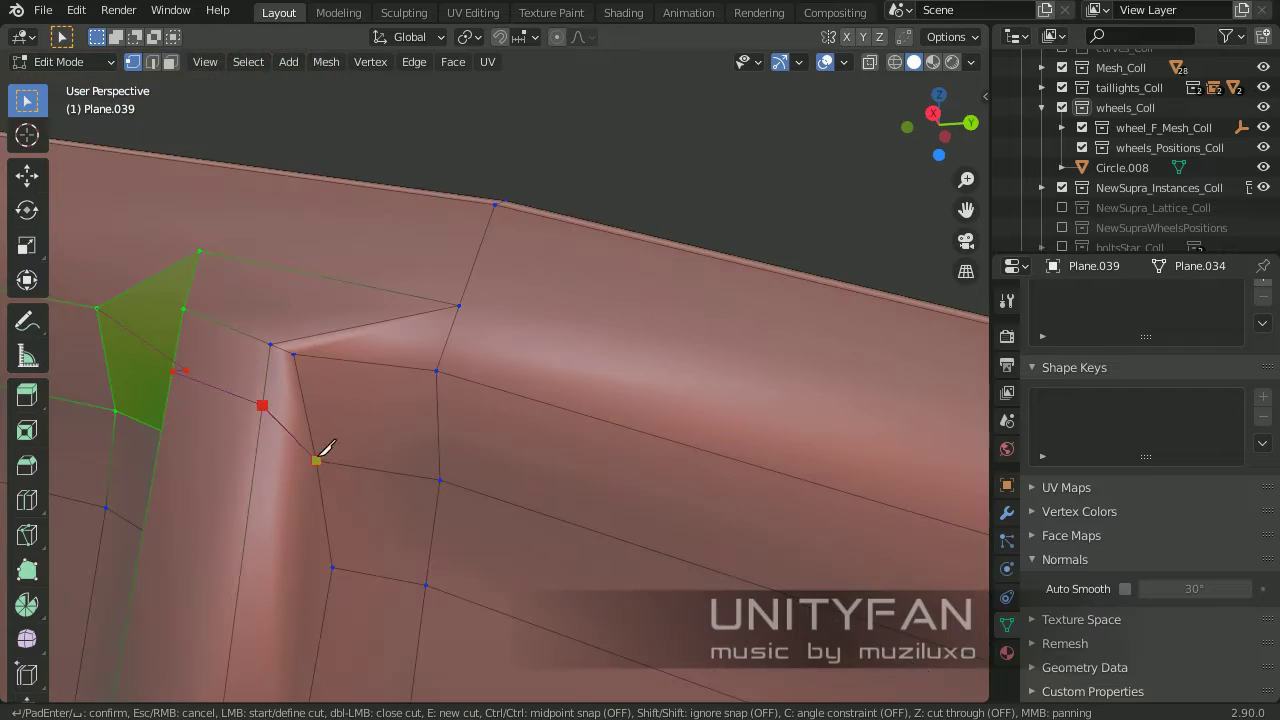
pyautogui.press('Escape')
pyautogui.moveTo(327, 447); pyautogui.dragTo(502, 403, button='middle')
pyautogui.moveTo(545, 383)
pyautogui.mouseDown(button='middle')
pyautogui.moveTo(371, 414)
pyautogui.moveTo(596, 297)
pyautogui.moveTo(474, 394)
pyautogui.moveTo(500, 334)
pyautogui.moveTo(669, 414)
pyautogui.moveTo(466, 446)
pyautogui.moveTo(384, 319)
pyautogui.mouseUp(button='middle')
pyautogui.press('Return')
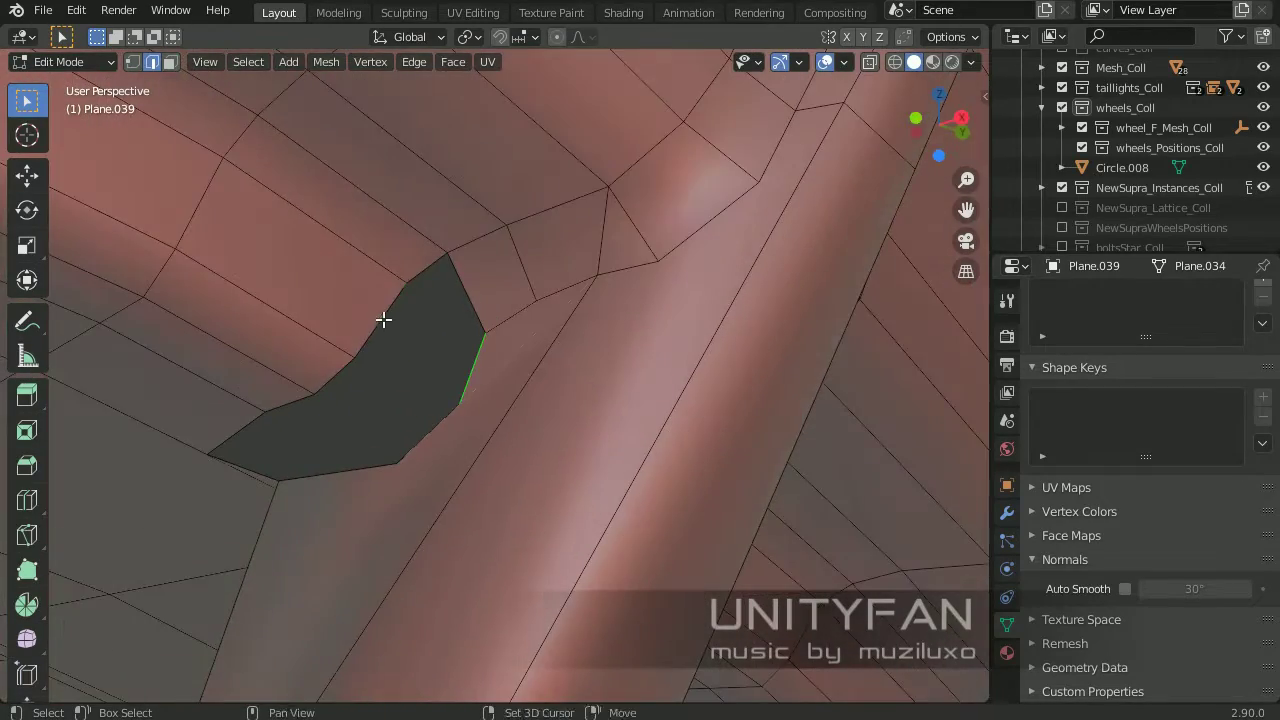
# In vertex select, move a Plane.039 strut vertex closer to the rim surface
pyautogui.press('1')
pyautogui.moveTo(461, 296)
pyautogui.mouseDown(button='middle')
pyautogui.moveTo(503, 420)
pyautogui.moveTo(334, 514)
pyautogui.moveTo(284, 245)
pyautogui.mouseUp(button='middle')
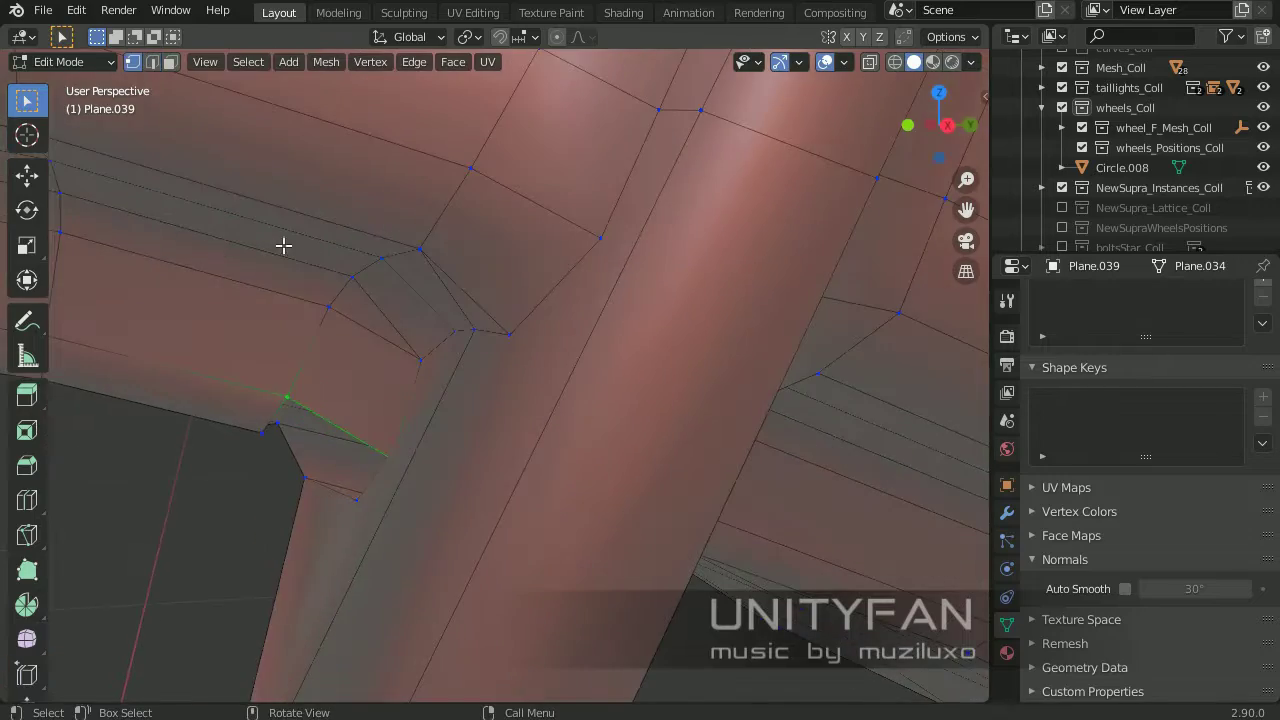
pyautogui.moveTo(360, 433)
pyautogui.mouseDown(button='middle')
pyautogui.moveTo(743, 518)
pyautogui.moveTo(349, 371)
pyautogui.mouseUp(button='middle')
pyautogui.moveTo(306, 360); pyautogui.dragTo(394, 289)
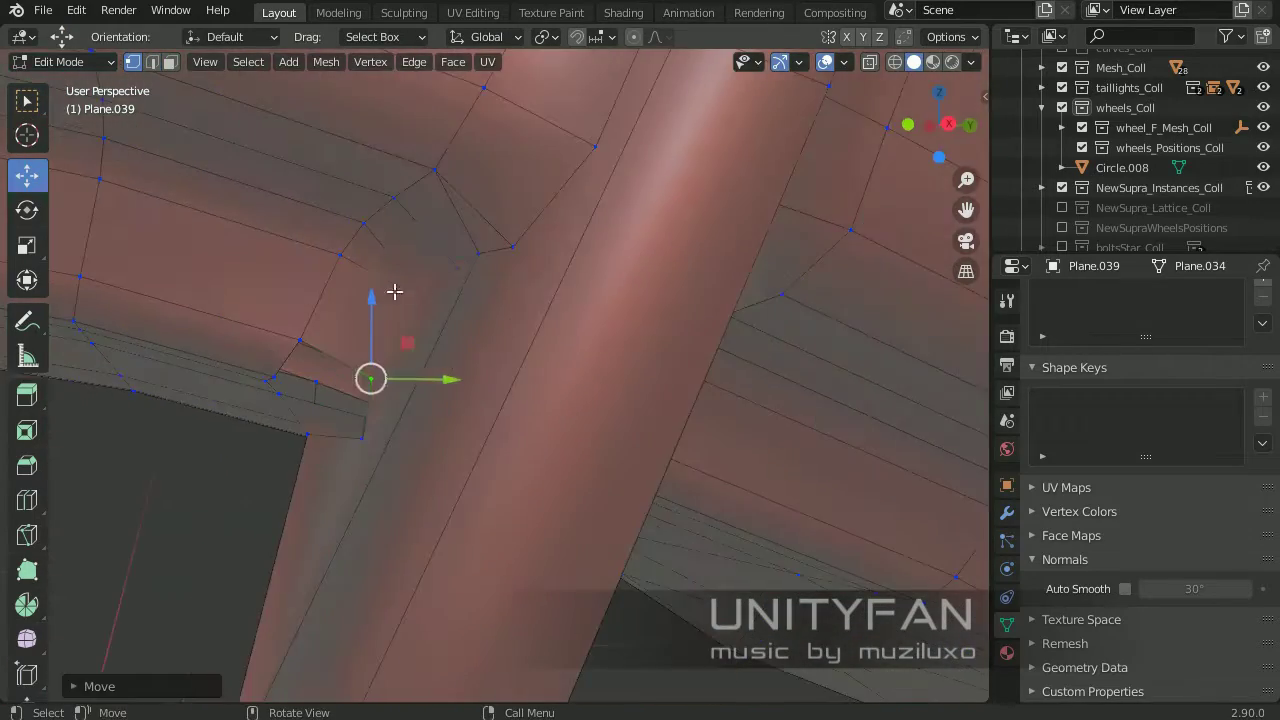
pyautogui.moveTo(394, 289)
pyautogui.mouseDown(button='middle')
pyautogui.moveTo(443, 254)
pyautogui.moveTo(420, 250)
pyautogui.moveTo(414, 409)
pyautogui.moveTo(388, 397)
pyautogui.moveTo(443, 329)
pyautogui.moveTo(594, 372)
pyautogui.mouseUp(button='middle')
pyautogui.press('k')
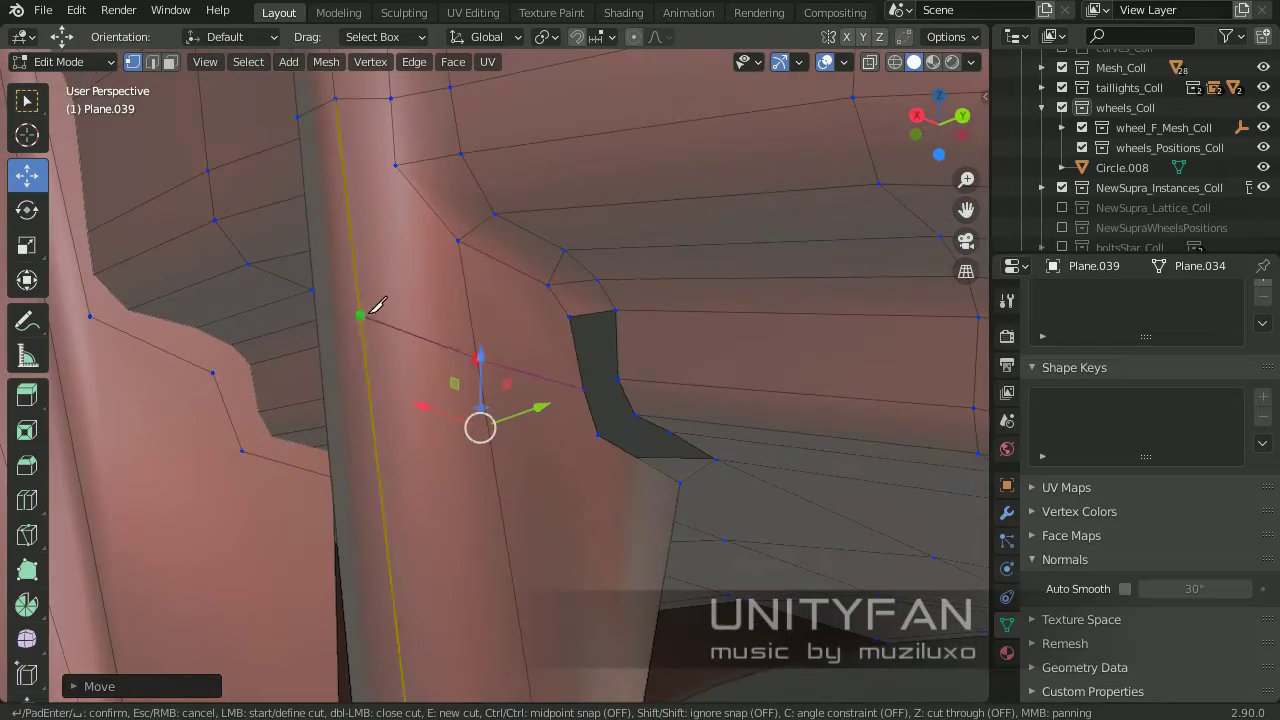
pyautogui.moveTo(325, 316)
pyautogui.mouseDown(button='middle')
pyautogui.moveTo(466, 360)
pyautogui.moveTo(502, 422)
pyautogui.moveTo(594, 391)
pyautogui.moveTo(517, 420)
pyautogui.moveTo(523, 429)
pyautogui.moveTo(615, 270)
pyautogui.mouseUp(button='middle')
# Select the faces bordering the gap and move an edge into place
pyautogui.press('Tab')
pyautogui.press('Tab')
pyautogui.scroll(5, 615, 270)
pyautogui.moveTo(594, 391); pyautogui.dragTo(491, 361, button='middle')
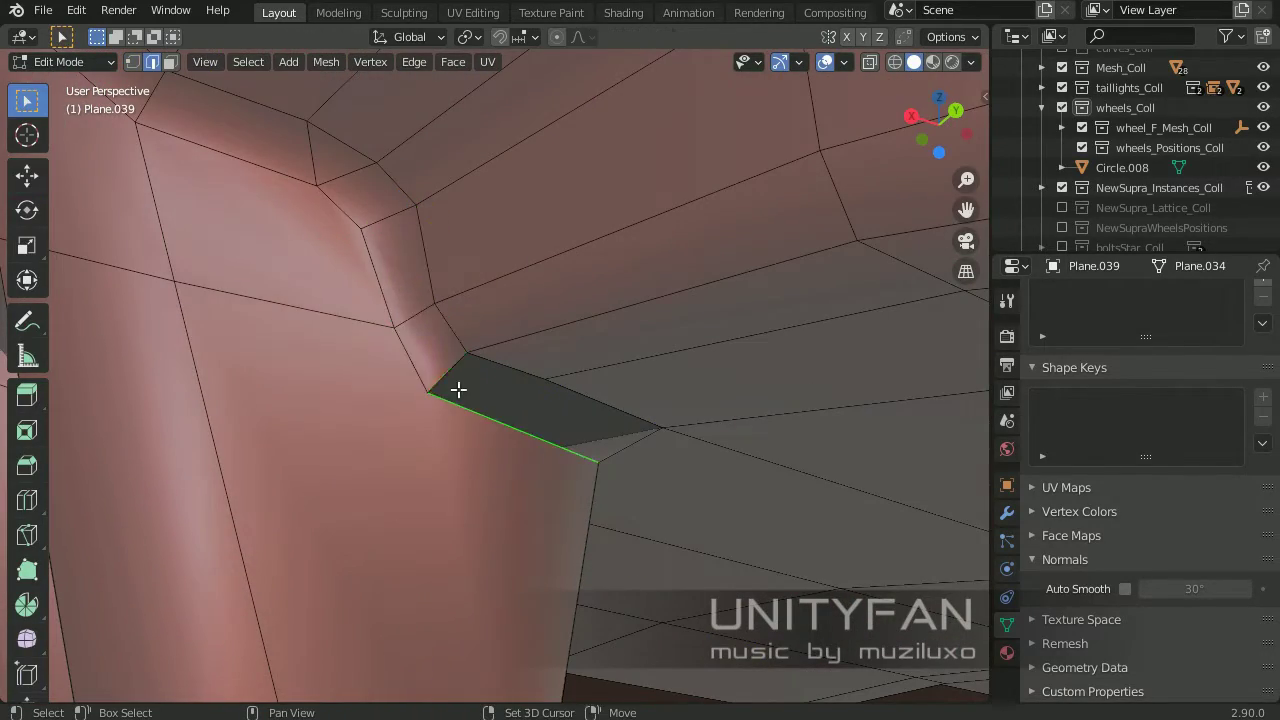
pyautogui.keyDown('shift'); pyautogui.click(458, 389); pyautogui.keyUp('shift')
pyautogui.moveTo(458, 389); pyautogui.dragTo(543, 412, button='middle')
pyautogui.moveTo(424, 344)
pyautogui.mouseDown(button='middle')
pyautogui.moveTo(723, 431)
pyautogui.moveTo(471, 325)
pyautogui.mouseUp(button='middle')
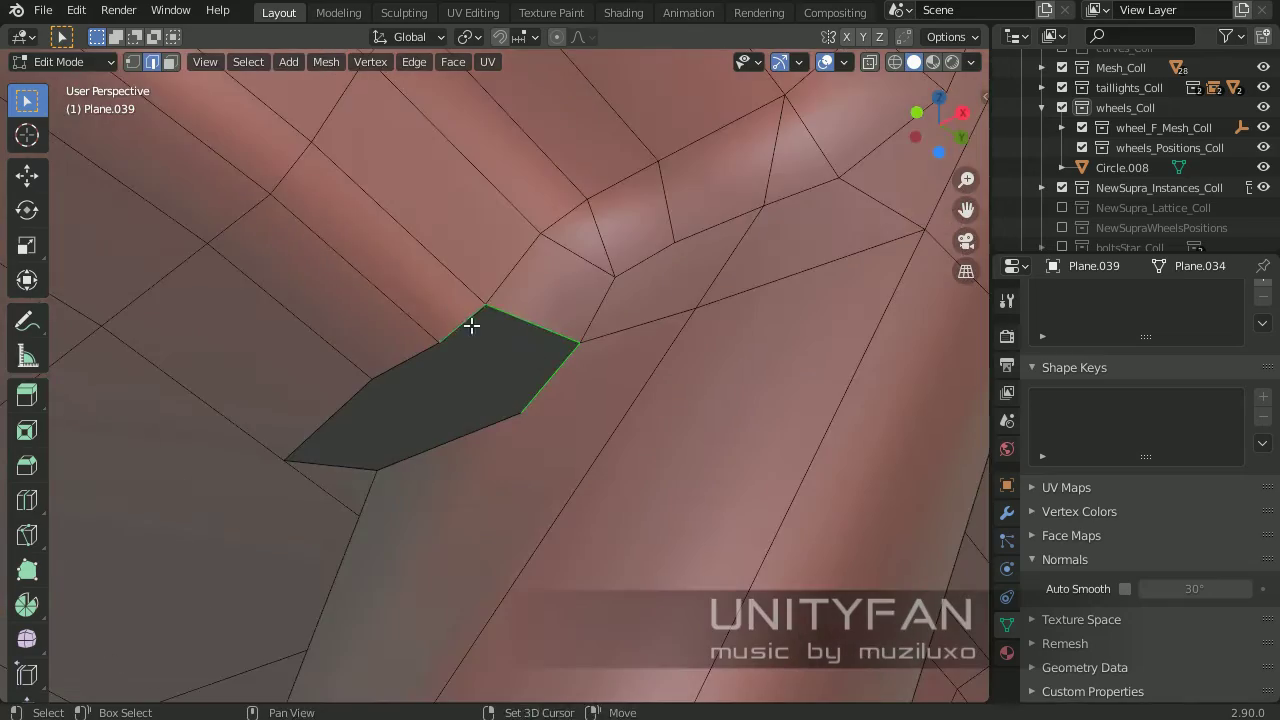
pyautogui.keyDown('shift'); pyautogui.click(480, 380); pyautogui.keyUp('shift')
pyautogui.moveTo(480, 380)
pyautogui.mouseDown(button='middle')
pyautogui.moveTo(557, 440)
pyautogui.moveTo(580, 263)
pyautogui.moveTo(391, 391)
pyautogui.moveTo(349, 284)
pyautogui.mouseUp(button='middle')
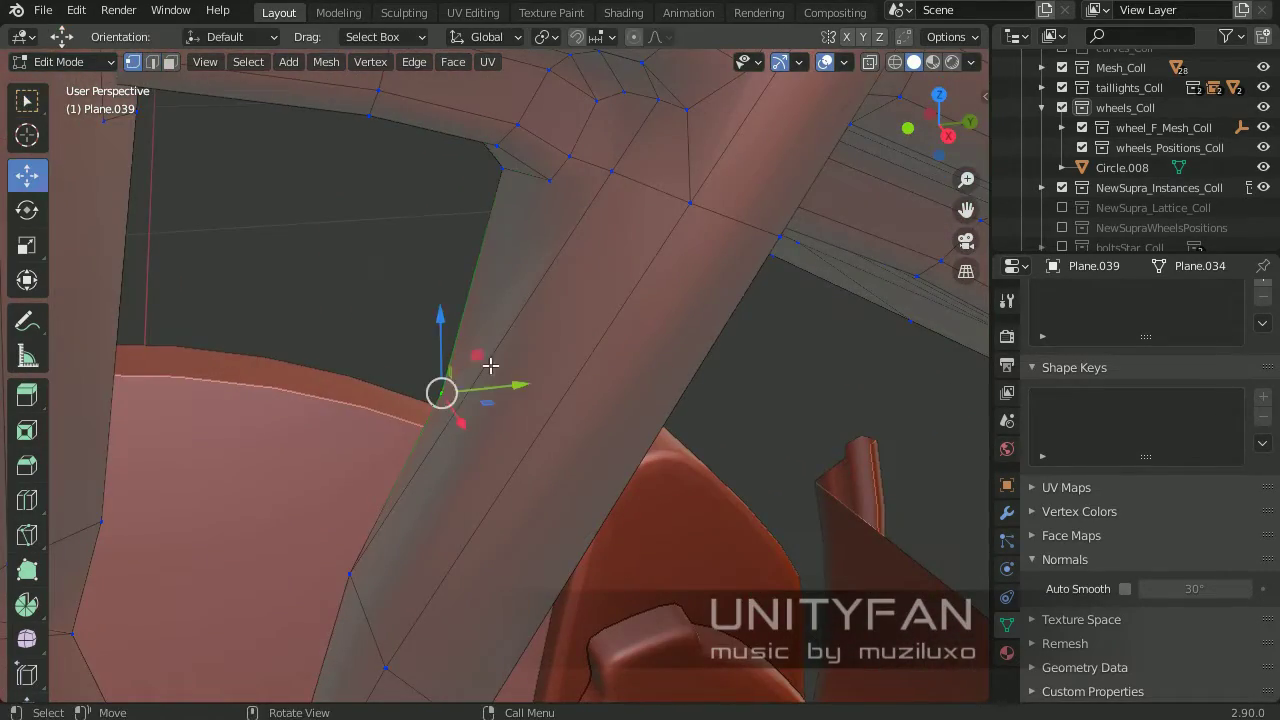
pyautogui.click(490, 366)
pyautogui.moveTo(490, 366)
pyautogui.mouseDown(button='middle')
pyautogui.moveTo(440, 325)
pyautogui.moveTo(528, 385)
pyautogui.moveTo(514, 369)
pyautogui.moveTo(626, 397)
pyautogui.moveTo(590, 430)
pyautogui.moveTo(550, 375)
pyautogui.mouseUp(button='middle')
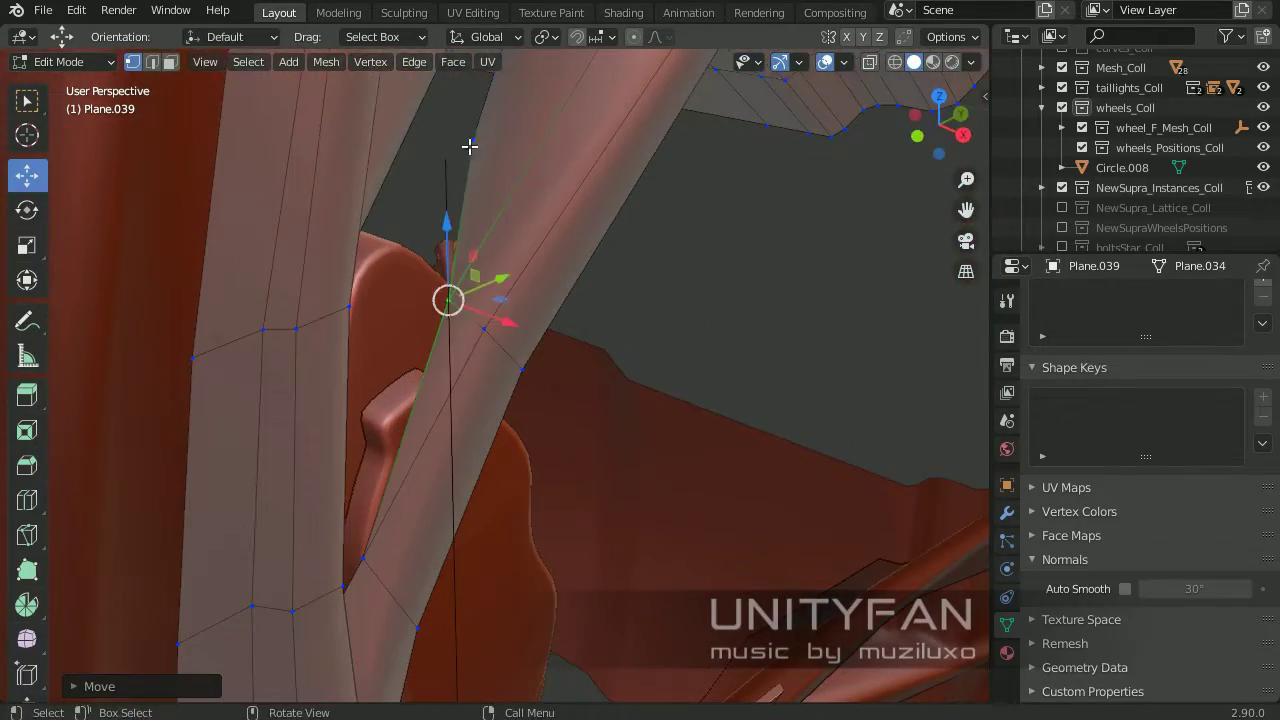
# Reposition another vertex where the strut meets the rim
pyautogui.moveTo(470, 146)
pyautogui.mouseDown(button='middle')
pyautogui.moveTo(551, 346)
pyautogui.moveTo(417, 337)
pyautogui.moveTo(714, 340)
pyautogui.moveTo(241, 387)
pyautogui.moveTo(557, 314)
pyautogui.moveTo(494, 317)
pyautogui.moveTo(606, 143)
pyautogui.moveTo(482, 174)
pyautogui.mouseUp(button='middle')
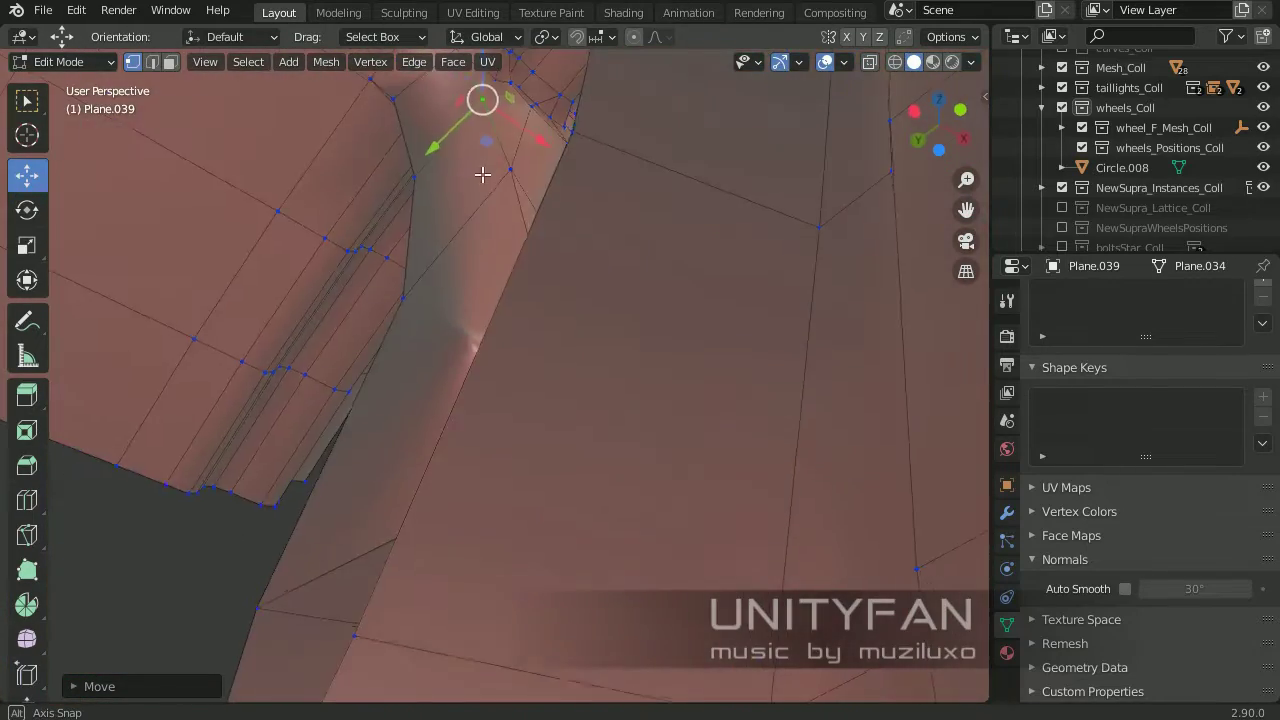
pyautogui.moveTo(470, 247); pyautogui.dragTo(510, 412, button='middle')
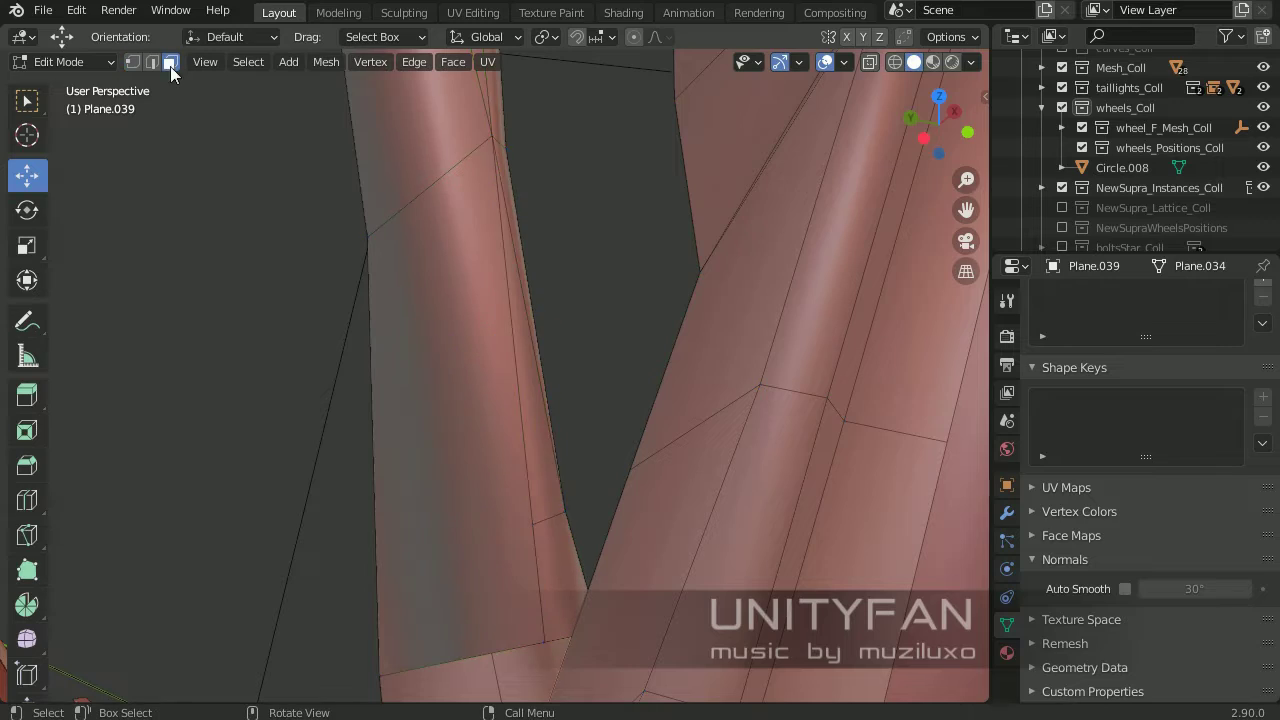
pyautogui.moveTo(515, 315)
pyautogui.mouseDown(button='middle')
pyautogui.moveTo(657, 414)
pyautogui.moveTo(509, 444)
pyautogui.mouseUp(button='middle')
pyautogui.press('1')
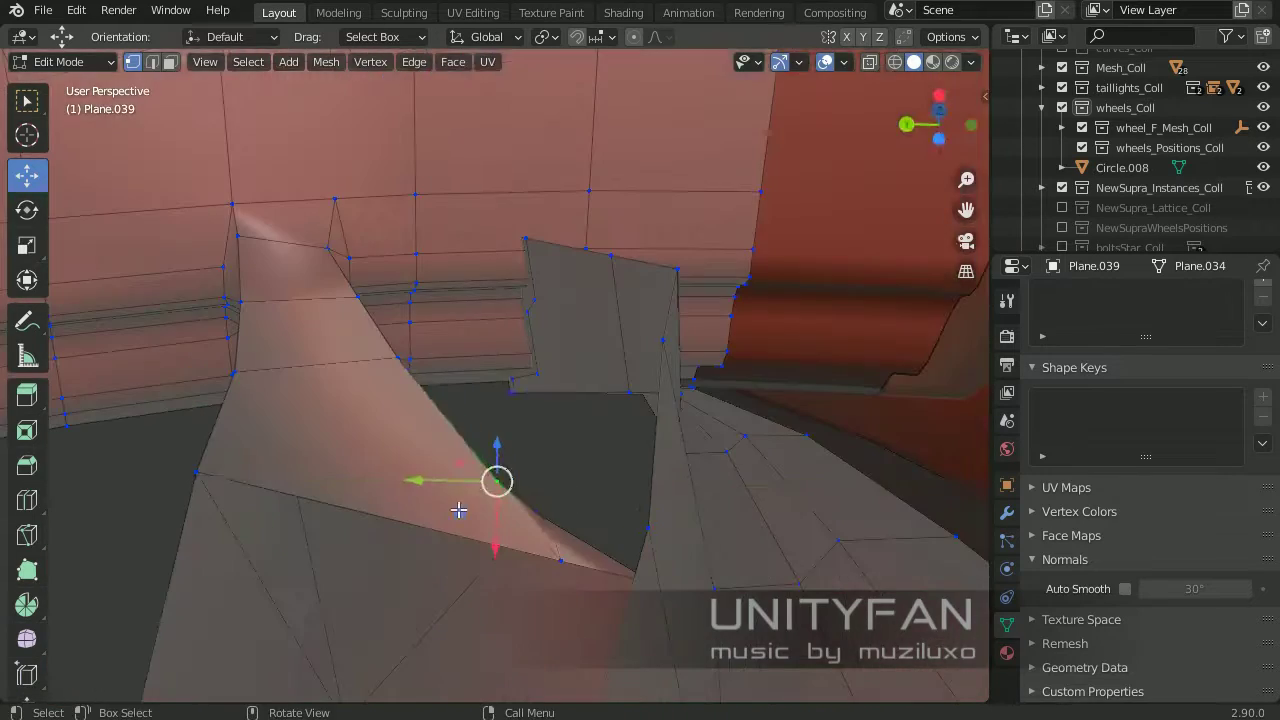
pyautogui.moveTo(519, 591)
pyautogui.mouseDown(button='middle')
pyautogui.moveTo(714, 571)
pyautogui.moveTo(477, 523)
pyautogui.moveTo(510, 518)
pyautogui.mouseUp(button='middle')
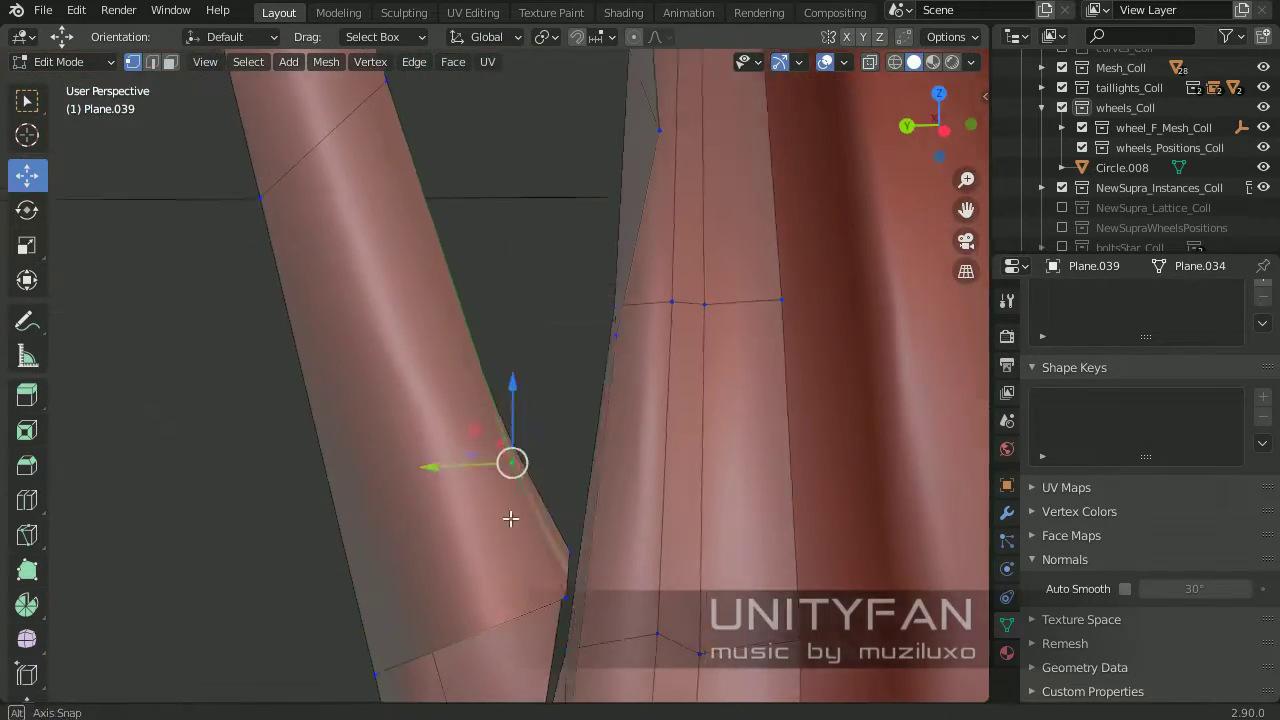
pyautogui.click(509, 422)
pyautogui.moveTo(509, 422)
pyautogui.mouseDown(button='middle')
pyautogui.moveTo(820, 420)
pyautogui.moveTo(680, 540)
pyautogui.mouseUp(button='middle')
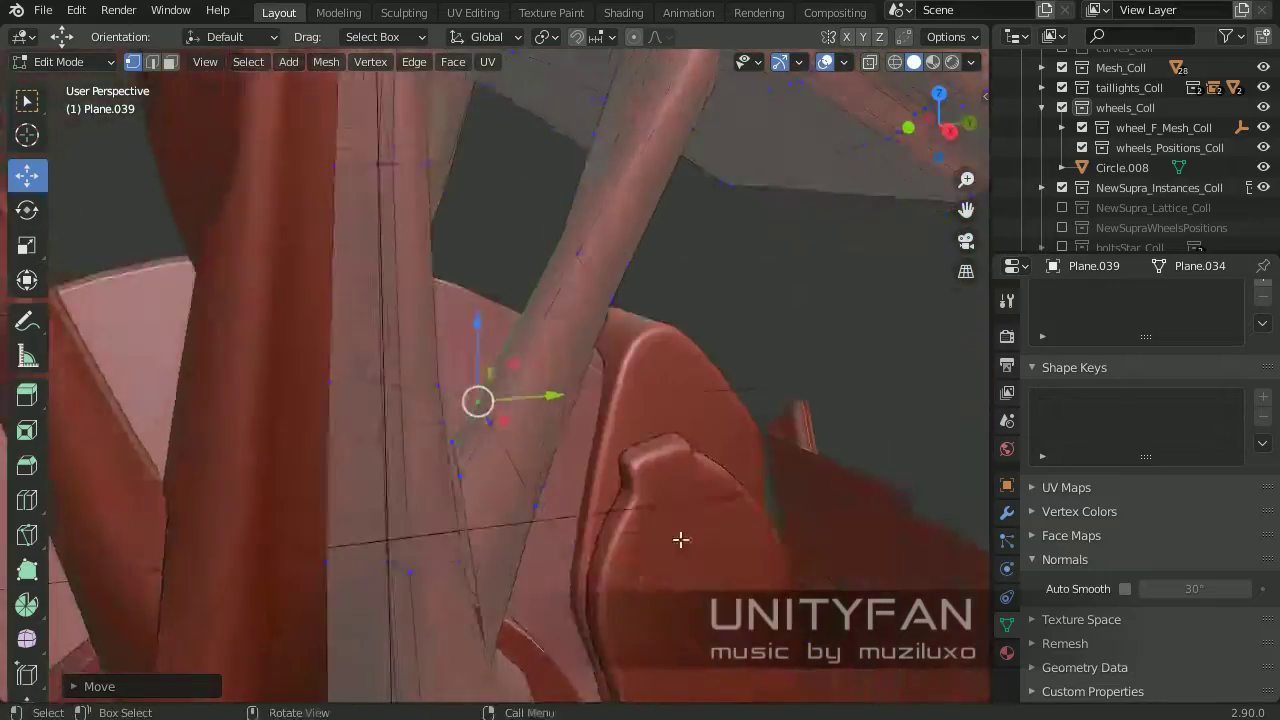
pyautogui.moveTo(493, 470)
pyautogui.mouseDown(button='middle')
pyautogui.moveTo(543, 414)
pyautogui.moveTo(400, 543)
pyautogui.moveTo(643, 371)
pyautogui.moveTo(591, 507)
pyautogui.moveTo(491, 391)
pyautogui.mouseUp(button='middle')
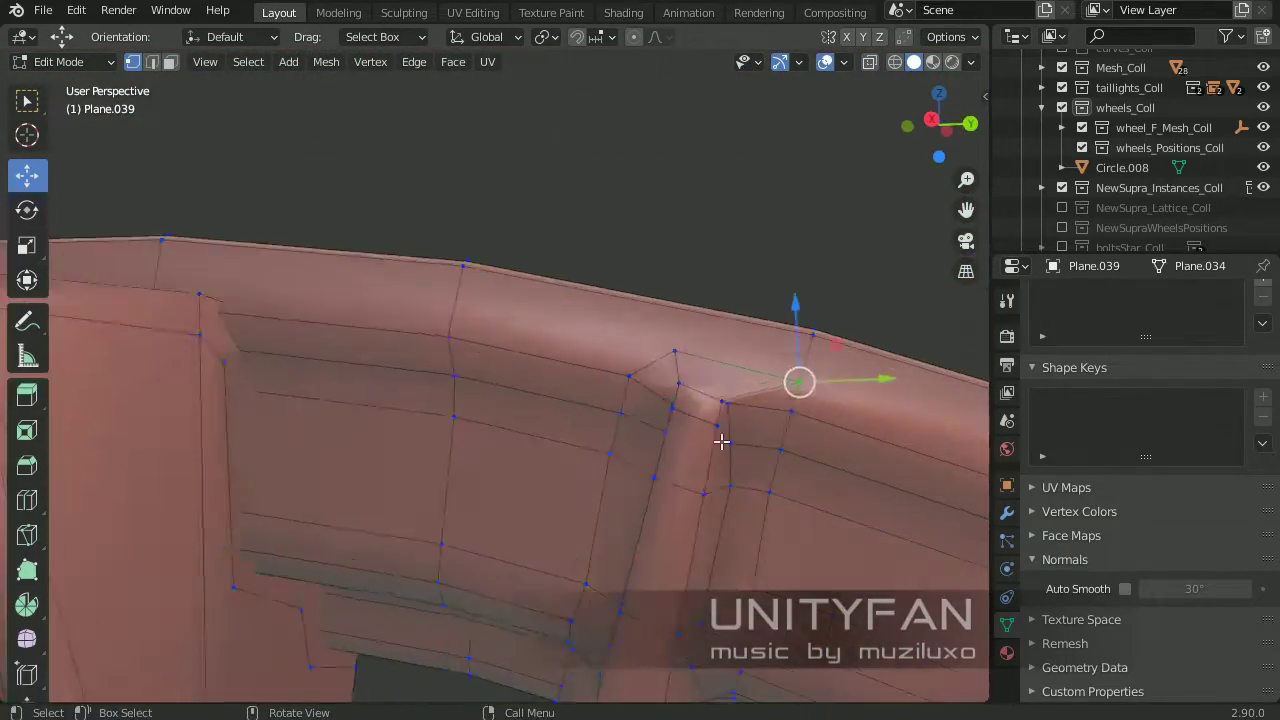
# Check the whole wheel in object mode, then return to editing and cancel the knife cut
pyautogui.press('Tab')
pyautogui.moveTo(722, 441)
pyautogui.mouseDown(button='middle')
pyautogui.moveTo(629, 391)
pyautogui.moveTo(643, 486)
pyautogui.moveTo(463, 286)
pyautogui.moveTo(604, 395)
pyautogui.moveTo(539, 350)
pyautogui.mouseUp(button='middle')
pyautogui.press('Tab')
pyautogui.press('w')
pyautogui.press('Escape')
pyautogui.moveTo(465, 320)
pyautogui.mouseDown(button='middle')
pyautogui.moveTo(689, 460)
pyautogui.moveTo(634, 443)
pyautogui.moveTo(486, 463)
pyautogui.moveTo(541, 432)
pyautogui.moveTo(617, 431)
pyautogui.moveTo(629, 400)
pyautogui.moveTo(377, 460)
pyautogui.moveTo(498, 479)
pyautogui.moveTo(686, 457)
pyautogui.mouseUp(button='middle')
pyautogui.scroll(-4, 486, 463)
pyautogui.scroll(4, 541, 432)
# Knife-cut new edges along the Plane.039 strut and confirm them
pyautogui.press('k')
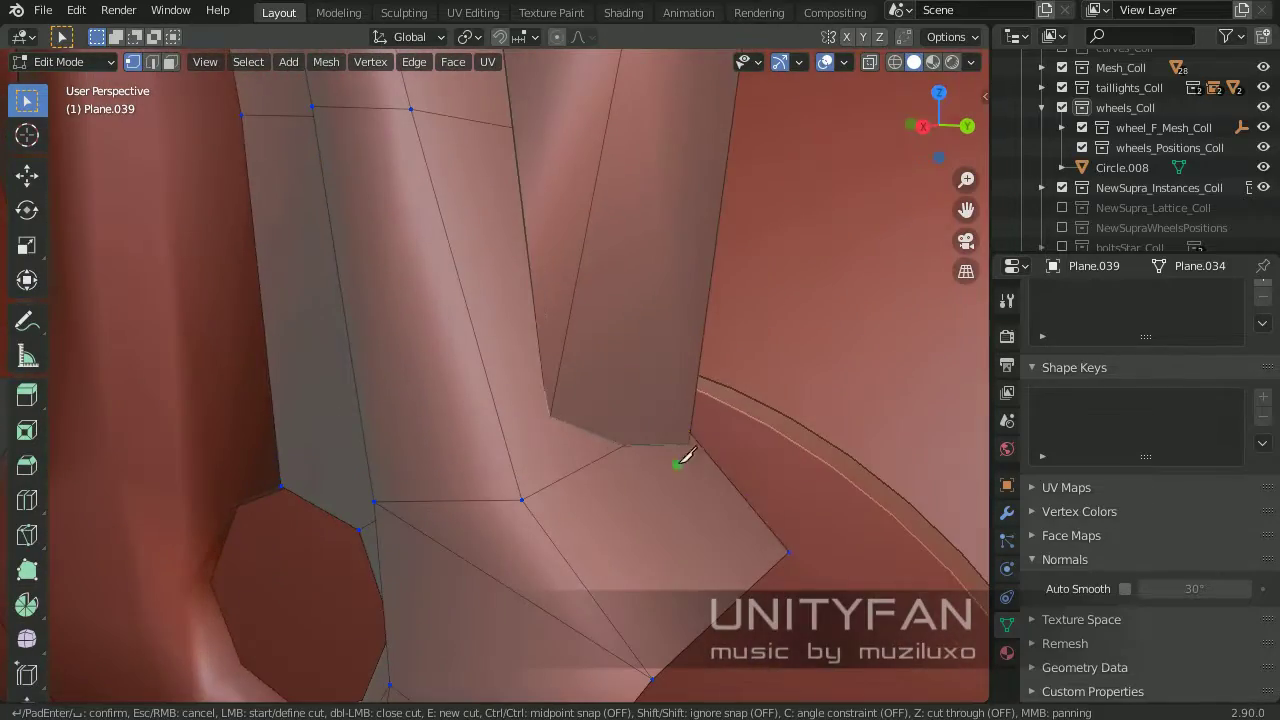
pyautogui.moveTo(548, 415); pyautogui.dragTo(483, 430, button='middle')
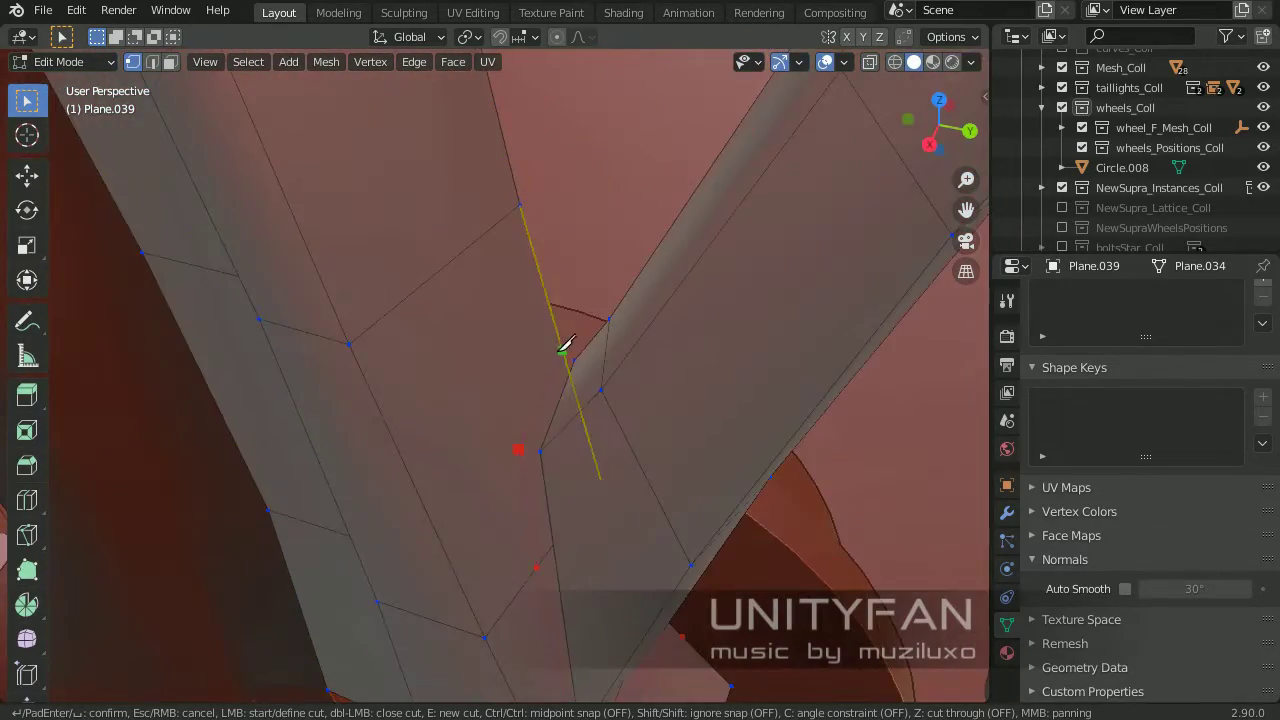
pyautogui.press('Return')
pyautogui.moveTo(565, 345)
pyautogui.mouseDown(button='middle')
pyautogui.moveTo(543, 409)
pyautogui.moveTo(507, 330)
pyautogui.mouseUp(button='middle')
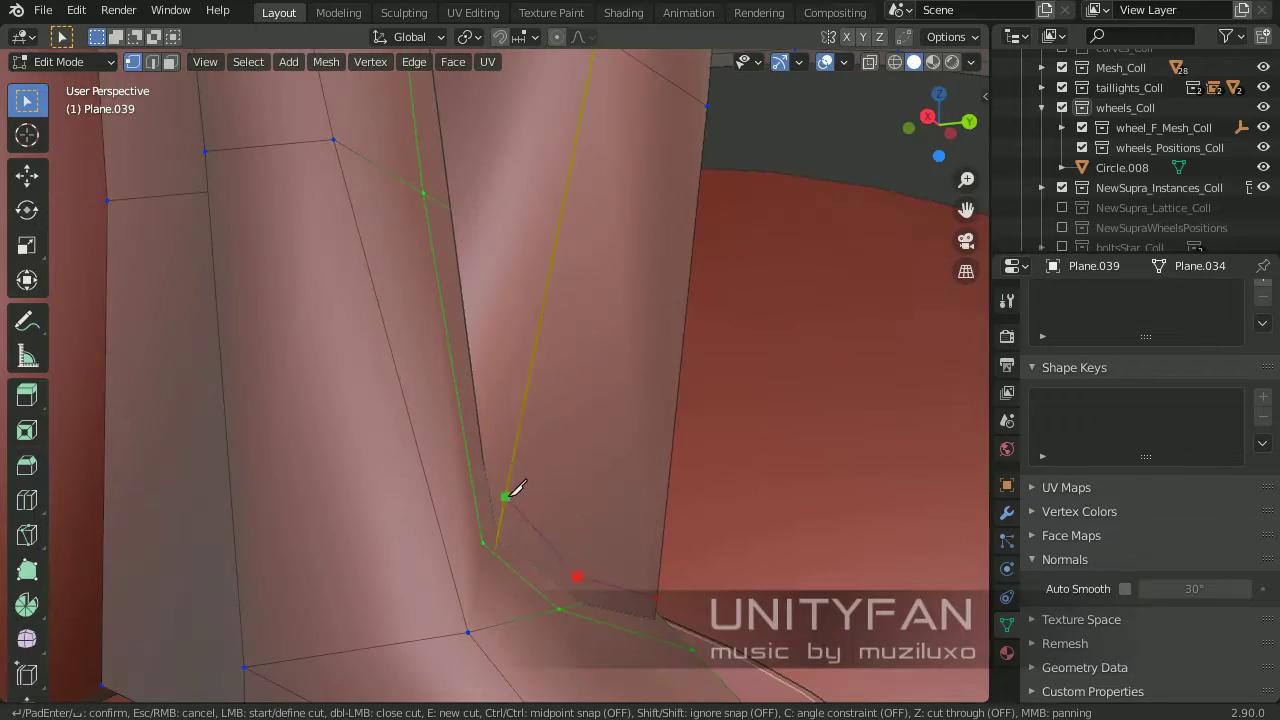
pyautogui.moveTo(513, 490); pyautogui.dragTo(545, 405, button='middle')
pyautogui.moveTo(521, 268)
pyautogui.mouseDown(button='middle')
pyautogui.moveTo(608, 371)
pyautogui.moveTo(449, 331)
pyautogui.moveTo(610, 571)
pyautogui.mouseUp(button='middle')
pyautogui.press('Return')
# Dissolve stray vertices on the strut
pyautogui.press('3')
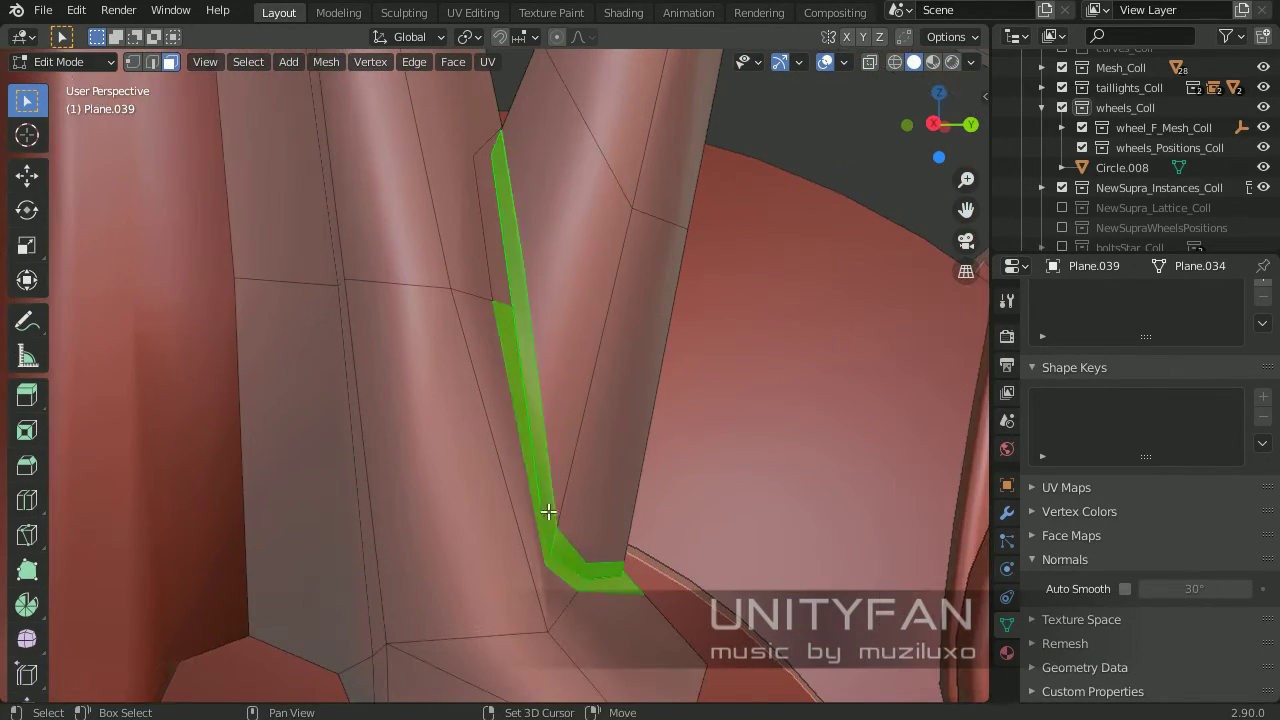
pyautogui.moveTo(548, 511)
pyautogui.mouseDown(button='middle')
pyautogui.moveTo(520, 294)
pyautogui.moveTo(617, 374)
pyautogui.moveTo(531, 406)
pyautogui.moveTo(154, 62)
pyautogui.mouseUp(button='middle')
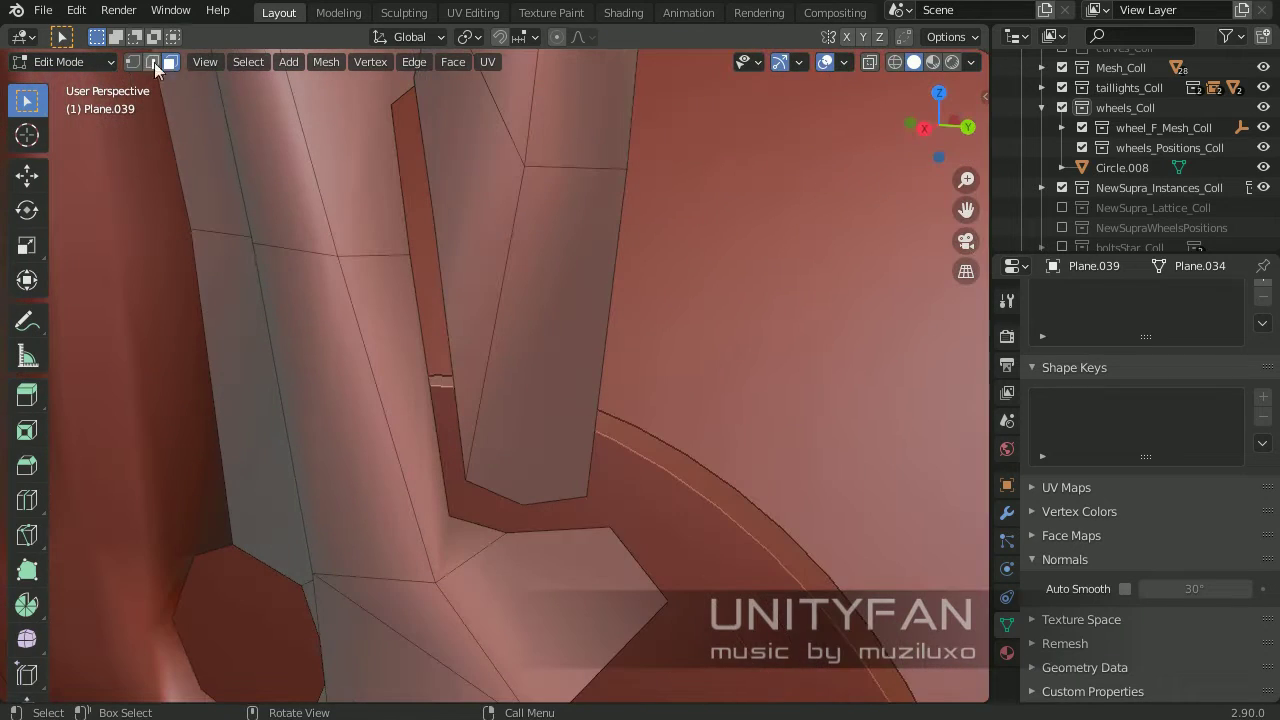
pyautogui.click(473, 435)
pyautogui.moveTo(486, 524)
pyautogui.mouseDown(button='middle')
pyautogui.moveTo(473, 435)
pyautogui.moveTo(505, 457)
pyautogui.mouseUp(button='middle')
pyautogui.moveTo(585, 420)
pyautogui.mouseDown(button='middle')
pyautogui.moveTo(500, 520)
pyautogui.moveTo(408, 437)
pyautogui.moveTo(123, 91)
pyautogui.mouseUp(button='middle')
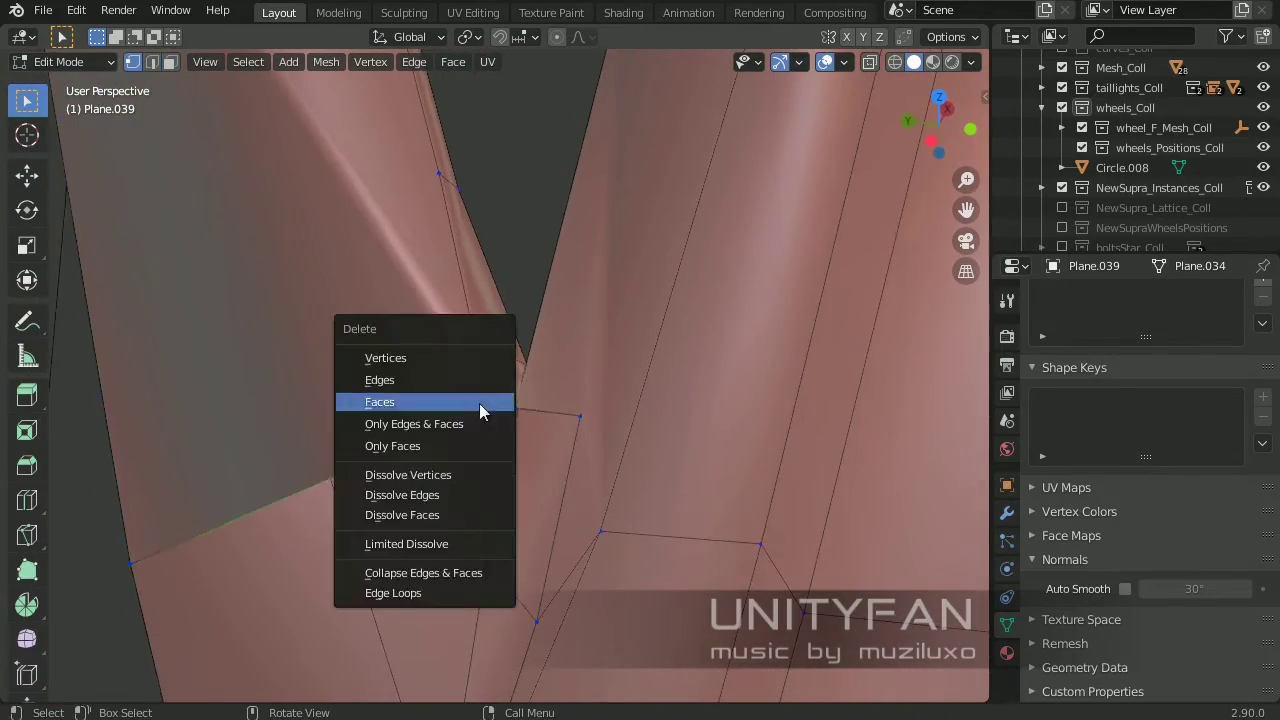
pyautogui.click(408, 474)
pyautogui.moveTo(408, 474)
pyautogui.mouseDown(button='middle')
pyautogui.moveTo(586, 380)
pyautogui.moveTo(563, 437)
pyautogui.moveTo(513, 470)
pyautogui.mouseUp(button='middle')
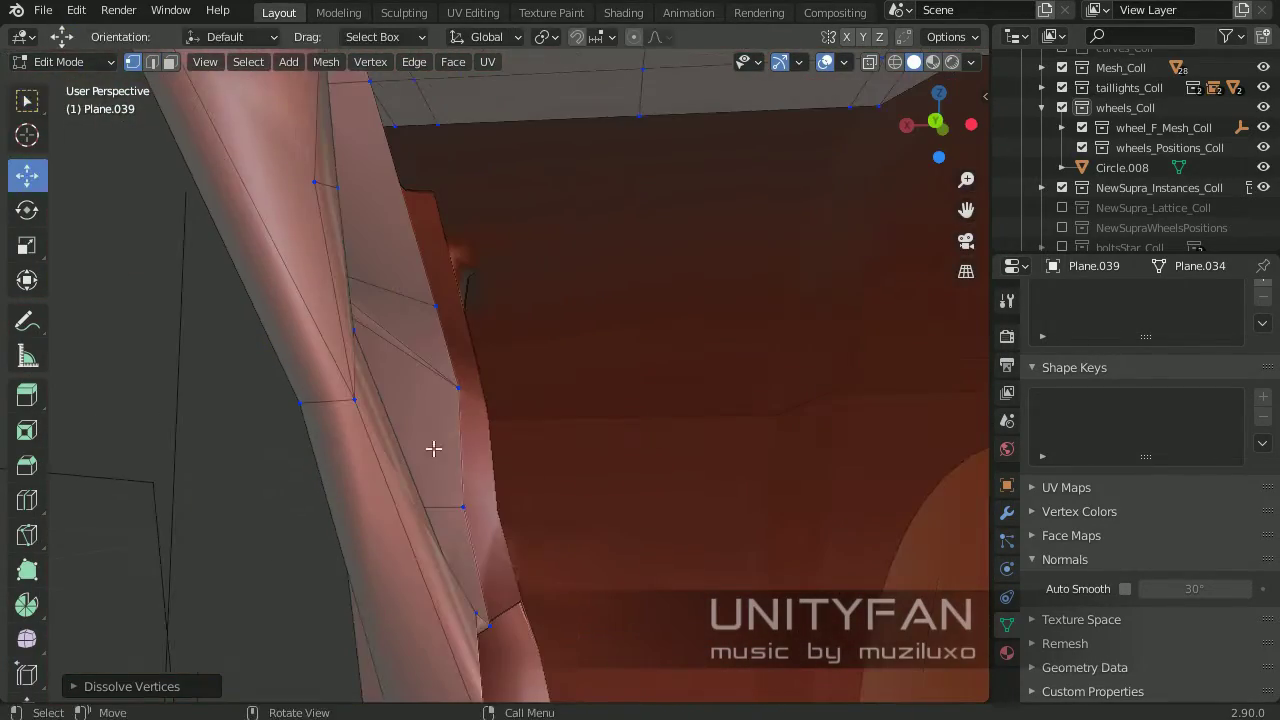
pyautogui.click(419, 513)
# Place another knife cut across the strut and confirm it
pyautogui.scroll(-5, 629, 503)
pyautogui.moveTo(629, 503)
pyautogui.mouseDown(button='middle')
pyautogui.moveTo(629, 486)
pyautogui.moveTo(549, 437)
pyautogui.mouseUp(button='middle')
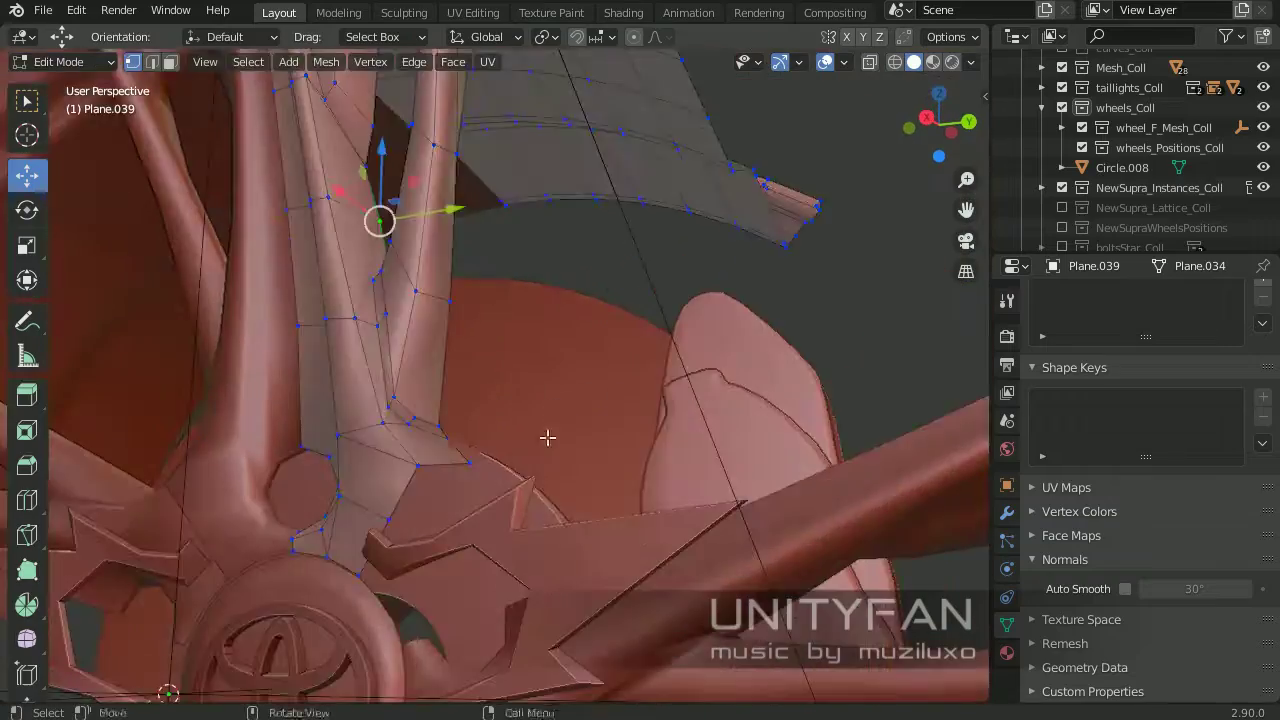
pyautogui.scroll(4, 392, 371)
pyautogui.moveTo(392, 371)
pyautogui.mouseDown(button='middle')
pyautogui.moveTo(597, 343)
pyautogui.moveTo(549, 400)
pyautogui.mouseUp(button='middle')
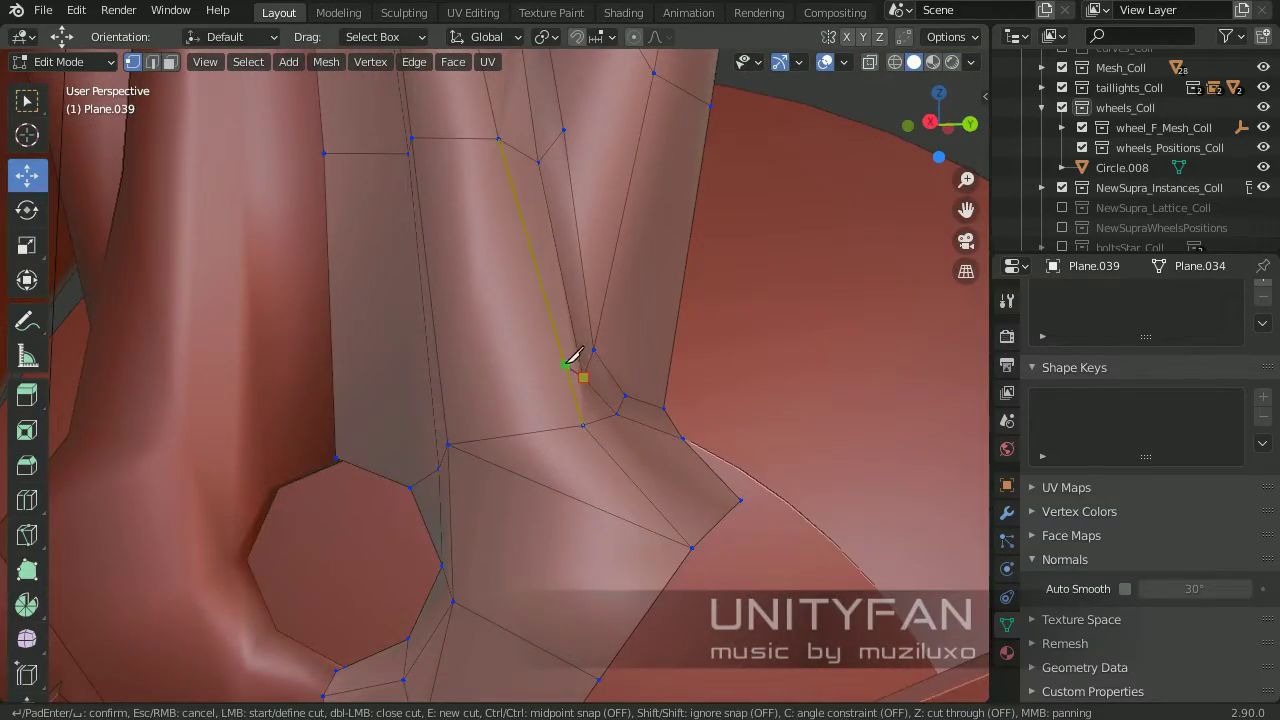
pyautogui.moveTo(573, 355); pyautogui.dragTo(510, 367, button='middle')
pyautogui.click(368, 349)
pyautogui.press('Return')
# Add one more knife cut, then check the wheel in object mode and resume editing
pyautogui.scroll(-3, 514, 429)
pyautogui.scroll(3, 514, 429)
pyautogui.moveTo(514, 429); pyautogui.dragTo(563, 466, button='middle')
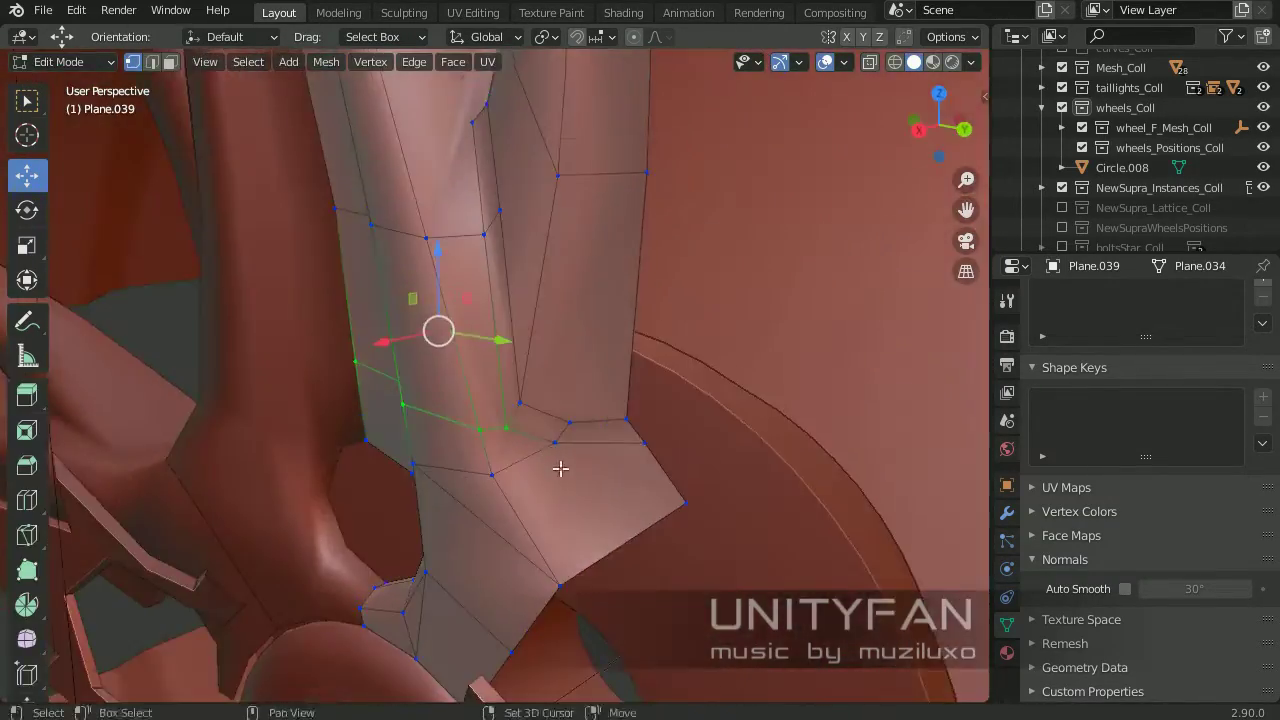
pyautogui.press('w')
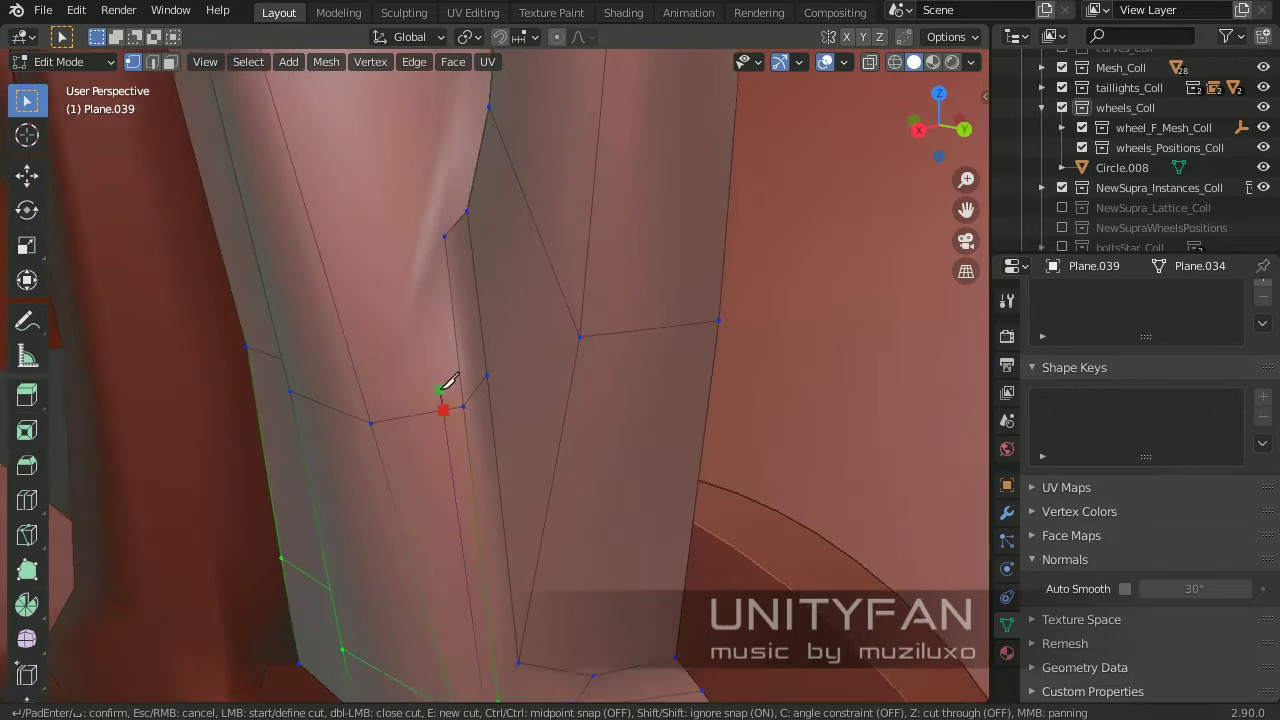
pyautogui.press('Return')
pyautogui.moveTo(447, 383)
pyautogui.mouseDown(button='middle')
pyautogui.moveTo(491, 371)
pyautogui.moveTo(492, 382)
pyautogui.mouseUp(button='middle')
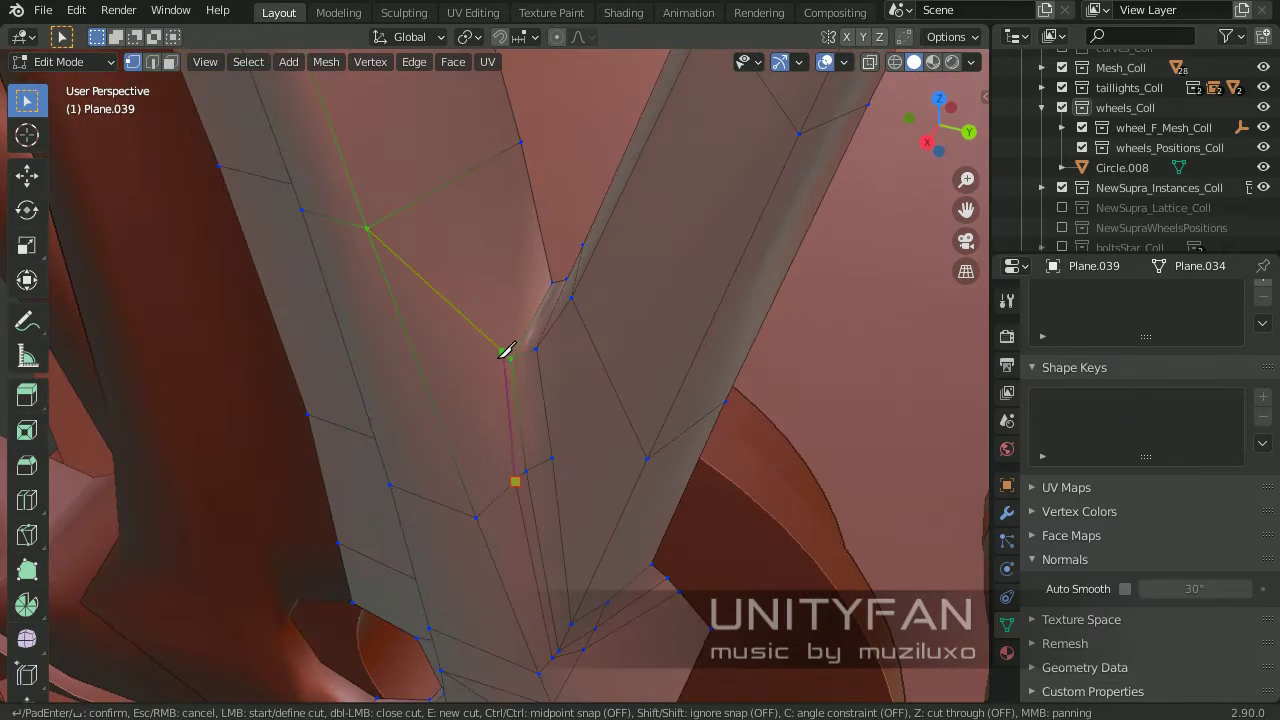
pyautogui.press('Tab')
pyautogui.moveTo(551, 263)
pyautogui.mouseDown(button='middle')
pyautogui.moveTo(363, 366)
pyautogui.moveTo(574, 429)
pyautogui.moveTo(457, 394)
pyautogui.moveTo(441, 579)
pyautogui.moveTo(491, 623)
pyautogui.moveTo(403, 320)
pyautogui.moveTo(526, 414)
pyautogui.moveTo(547, 339)
pyautogui.moveTo(409, 429)
pyautogui.moveTo(432, 499)
pyautogui.mouseUp(button='middle')
pyautogui.press('Tab')
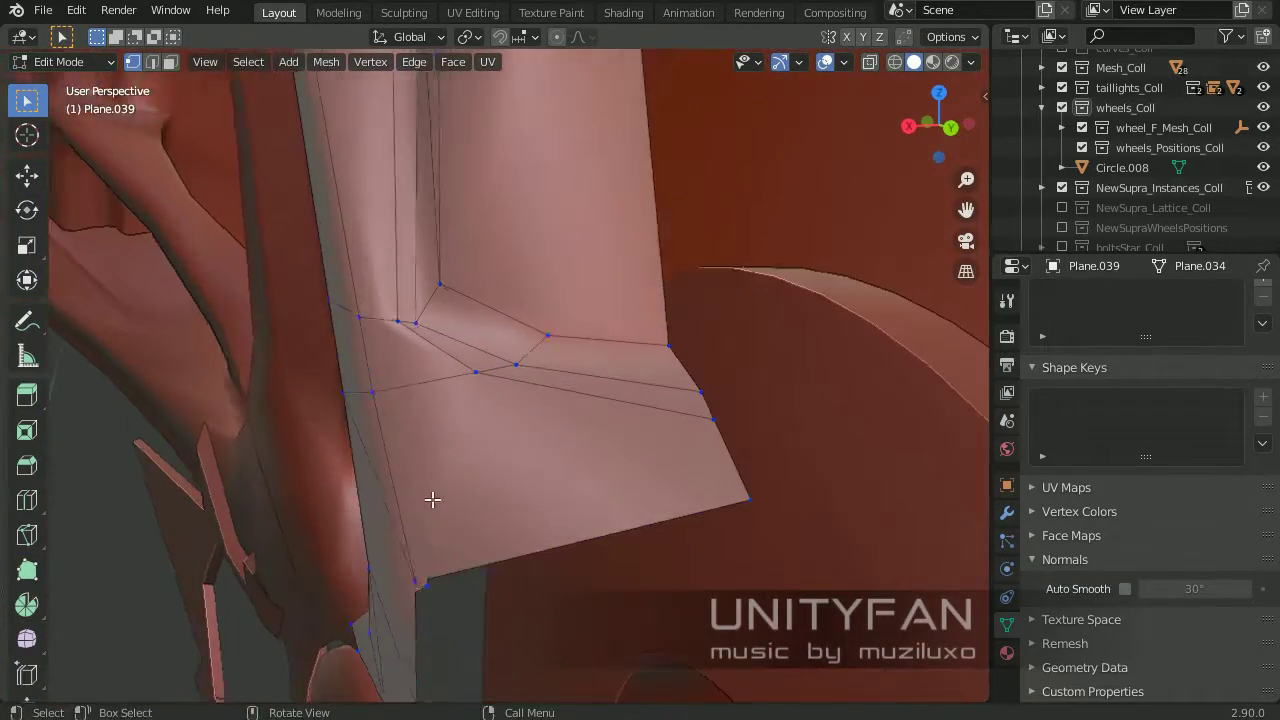
pyautogui.scroll(6, 400, 318)
pyautogui.scroll(2, 423, 290)
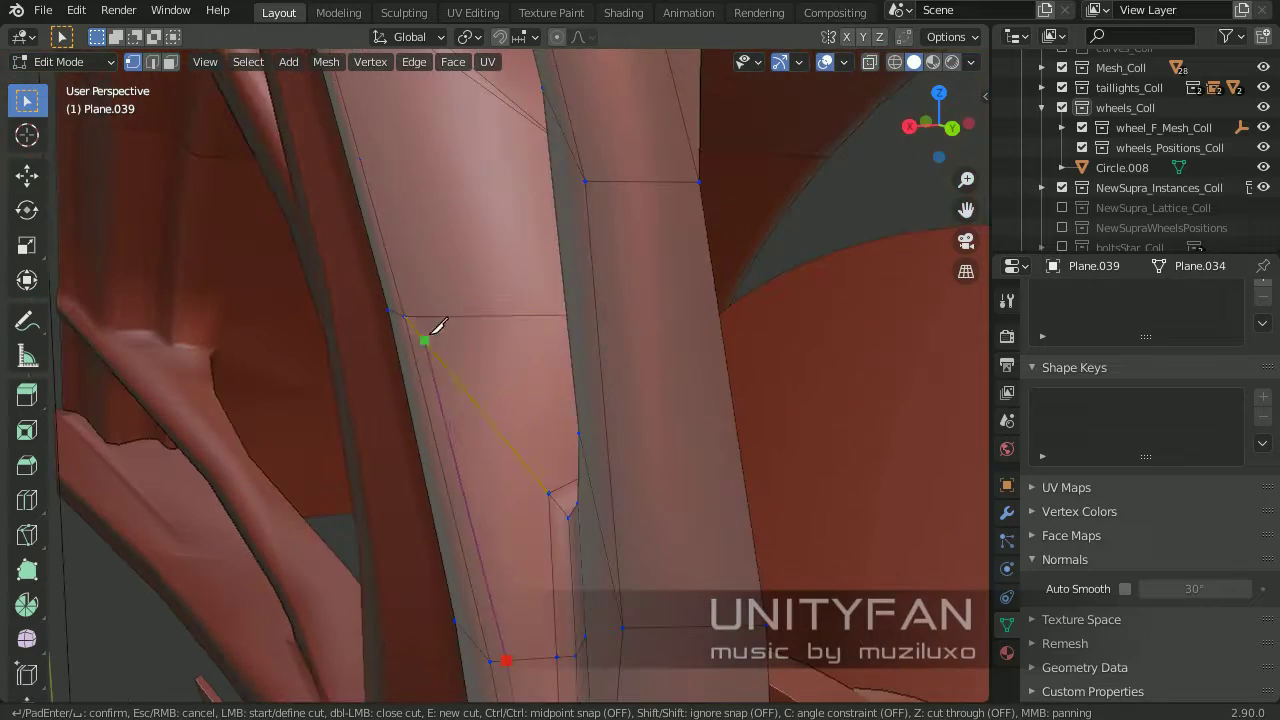
pyautogui.moveTo(476, 363)
pyautogui.mouseDown(button='middle')
pyautogui.moveTo(457, 360)
pyautogui.moveTo(480, 380)
pyautogui.moveTo(451, 423)
pyautogui.moveTo(389, 319)
pyautogui.moveTo(400, 391)
pyautogui.moveTo(450, 360)
pyautogui.moveTo(491, 266)
pyautogui.moveTo(619, 333)
pyautogui.moveTo(423, 458)
pyautogui.mouseUp(button='middle')
# Switch to vertex select and confirm the pending knife cut
pyautogui.press('3')
pyautogui.press('1')
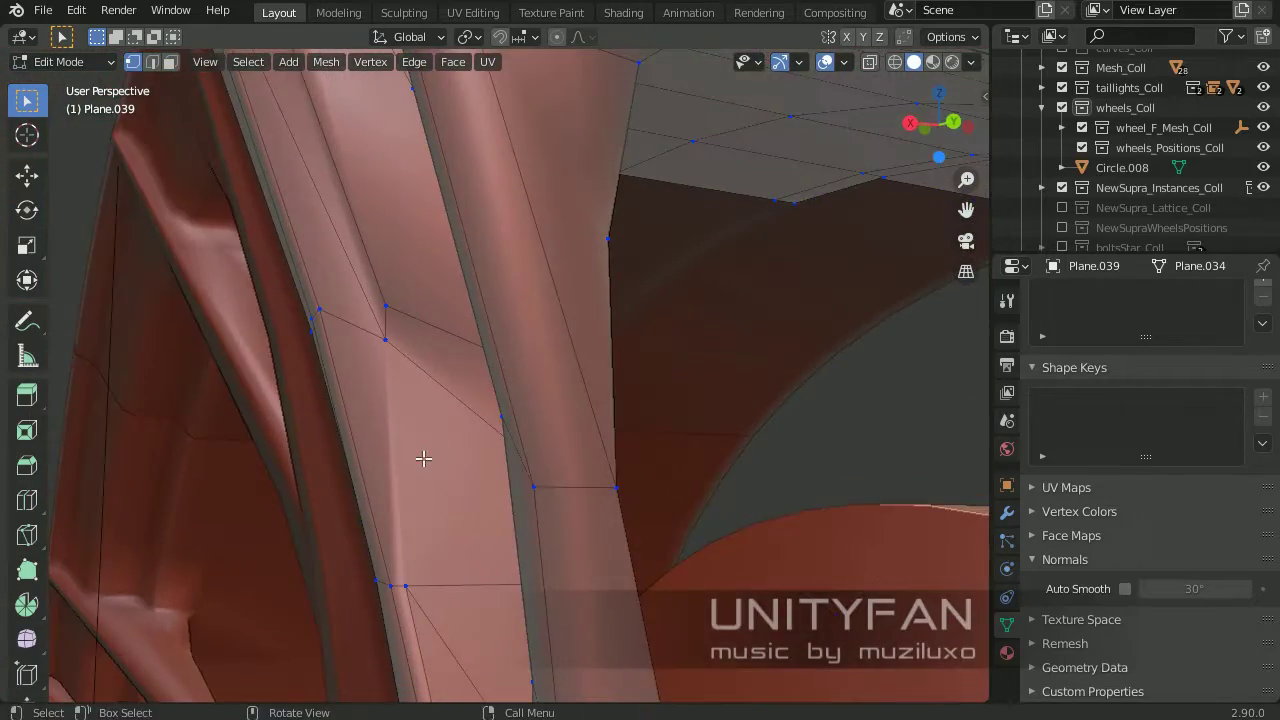
pyautogui.moveTo(340, 383)
pyautogui.mouseDown(button='middle')
pyautogui.moveTo(428, 423)
pyautogui.moveTo(434, 303)
pyautogui.moveTo(503, 277)
pyautogui.moveTo(559, 453)
pyautogui.moveTo(463, 386)
pyautogui.moveTo(420, 374)
pyautogui.moveTo(466, 471)
pyautogui.moveTo(367, 397)
pyautogui.moveTo(483, 317)
pyautogui.moveTo(432, 190)
pyautogui.mouseUp(button='middle')
pyautogui.press('Return')
# Knife-cut new edges across the wheel rim
pyautogui.press('k')
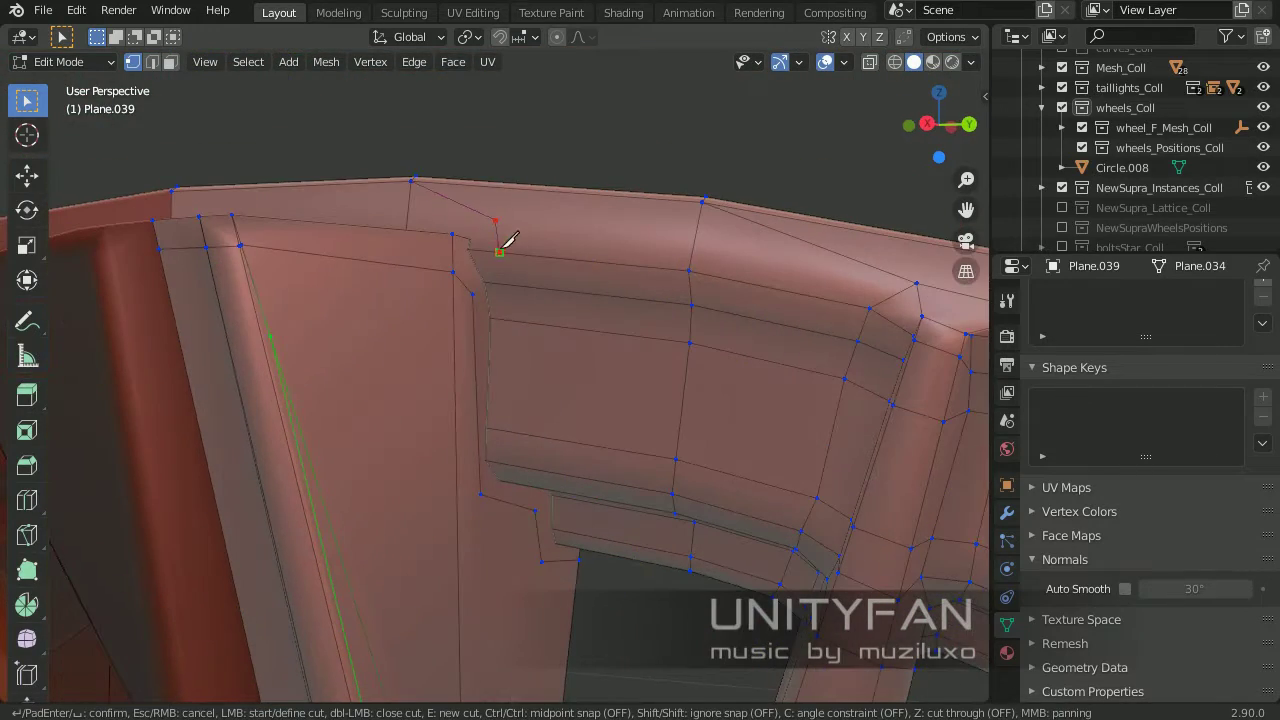
pyautogui.moveTo(517, 399); pyautogui.dragTo(549, 421, button='middle')
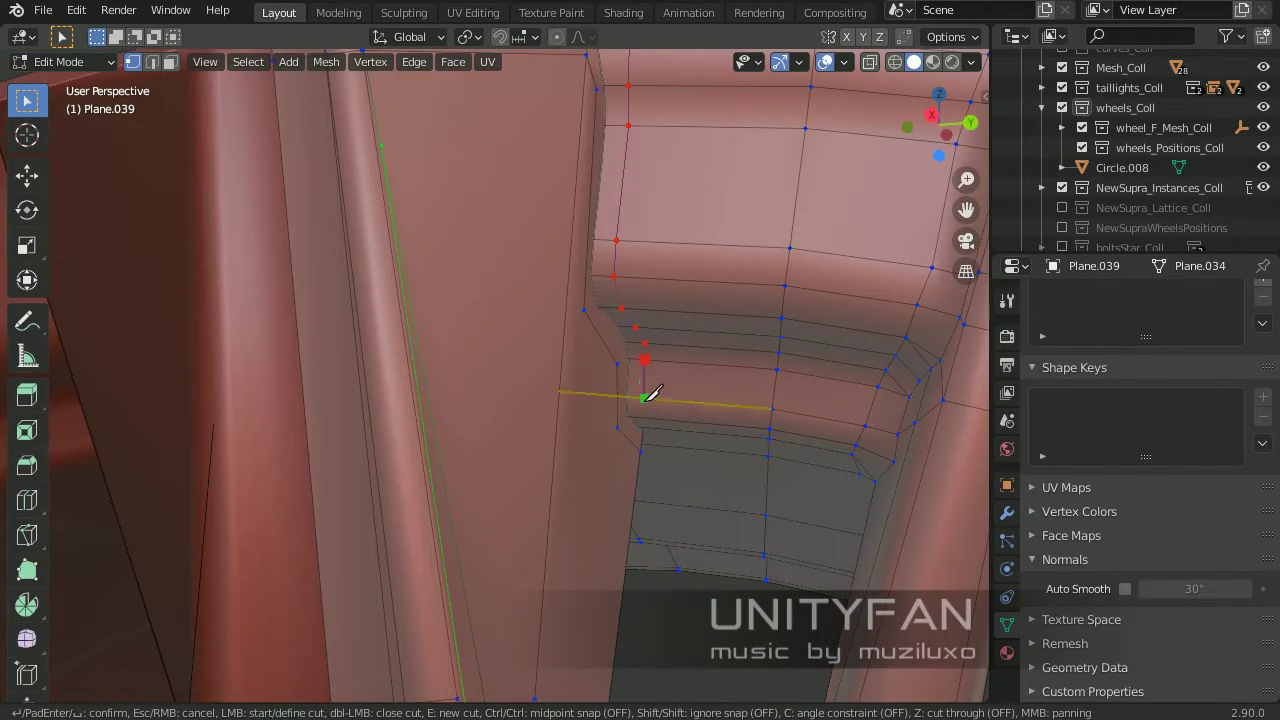
pyautogui.scroll(-5, 655, 398)
pyautogui.moveTo(666, 403); pyautogui.dragTo(669, 523, button='middle')
pyautogui.scroll(6, 560, 350)
pyautogui.moveTo(557, 349); pyautogui.dragTo(535, 195, button='middle')
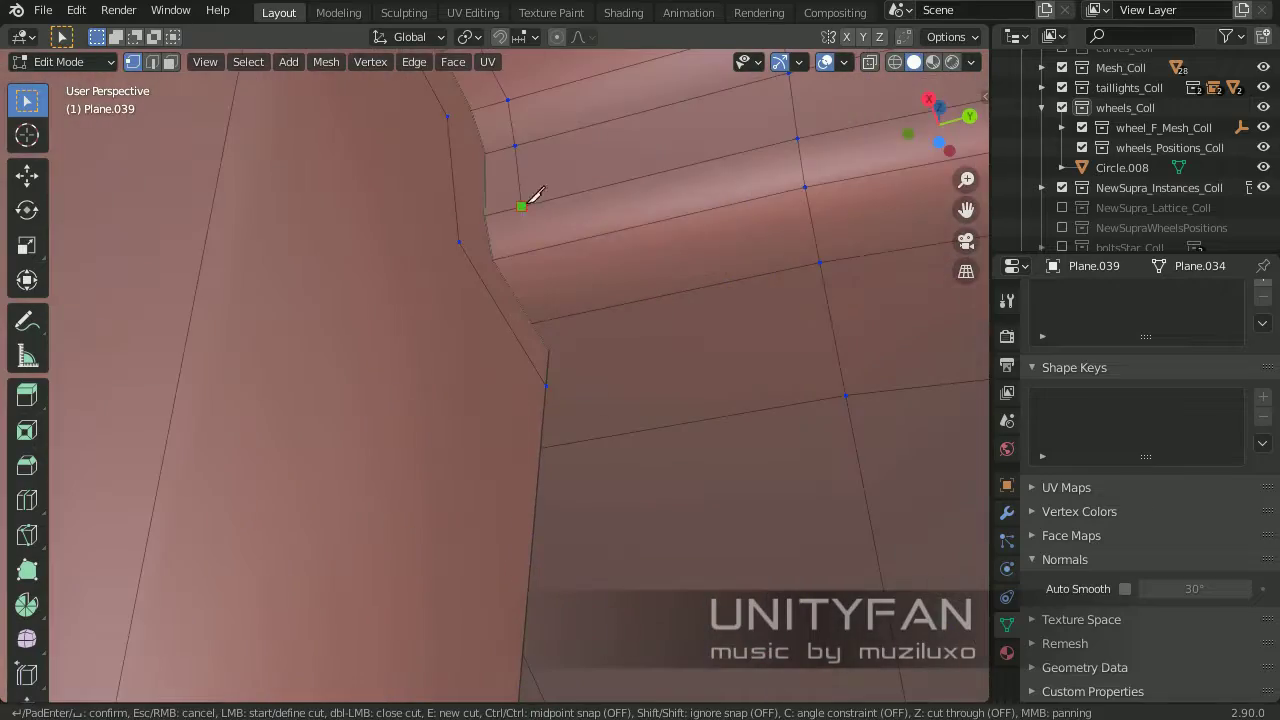
pyautogui.moveTo(593, 371)
pyautogui.mouseDown(button='middle')
pyautogui.moveTo(277, 286)
pyautogui.moveTo(338, 213)
pyautogui.mouseUp(button='middle')
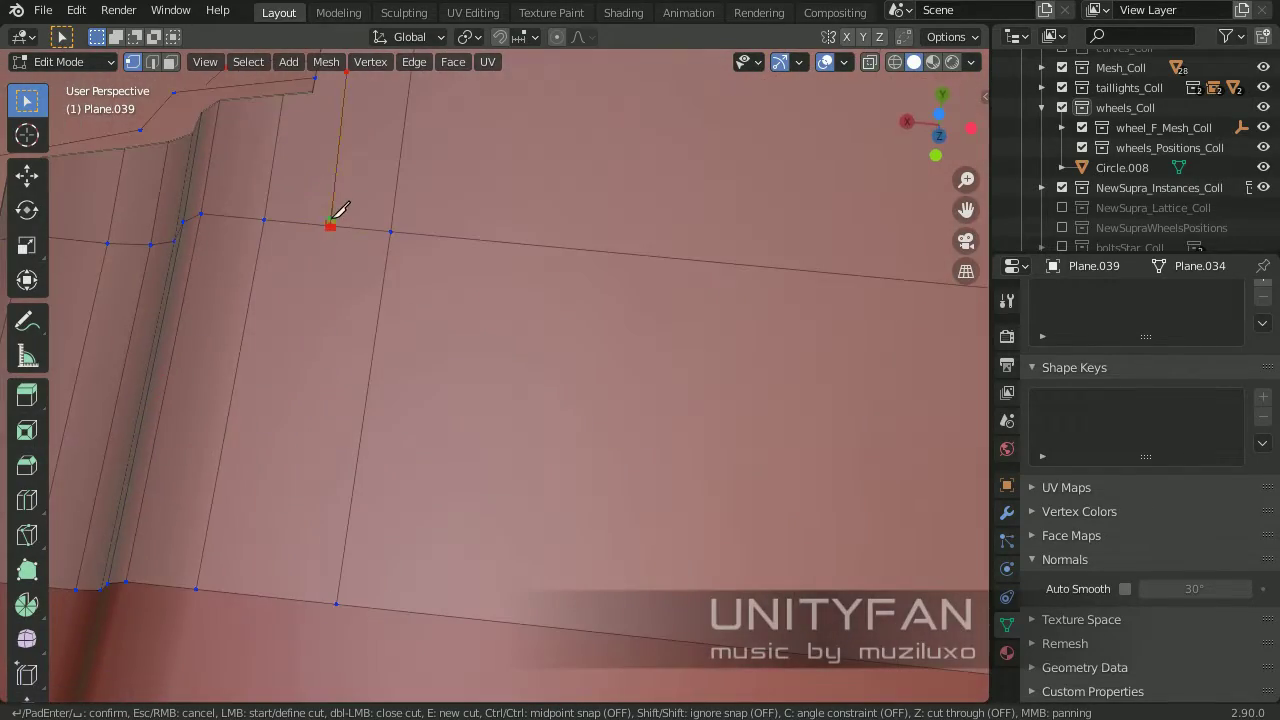
pyautogui.scroll(-4, 278, 596)
pyautogui.moveTo(278, 596)
pyautogui.mouseDown(button='middle')
pyautogui.moveTo(454, 483)
pyautogui.moveTo(540, 394)
pyautogui.moveTo(527, 418)
pyautogui.mouseUp(button='middle')
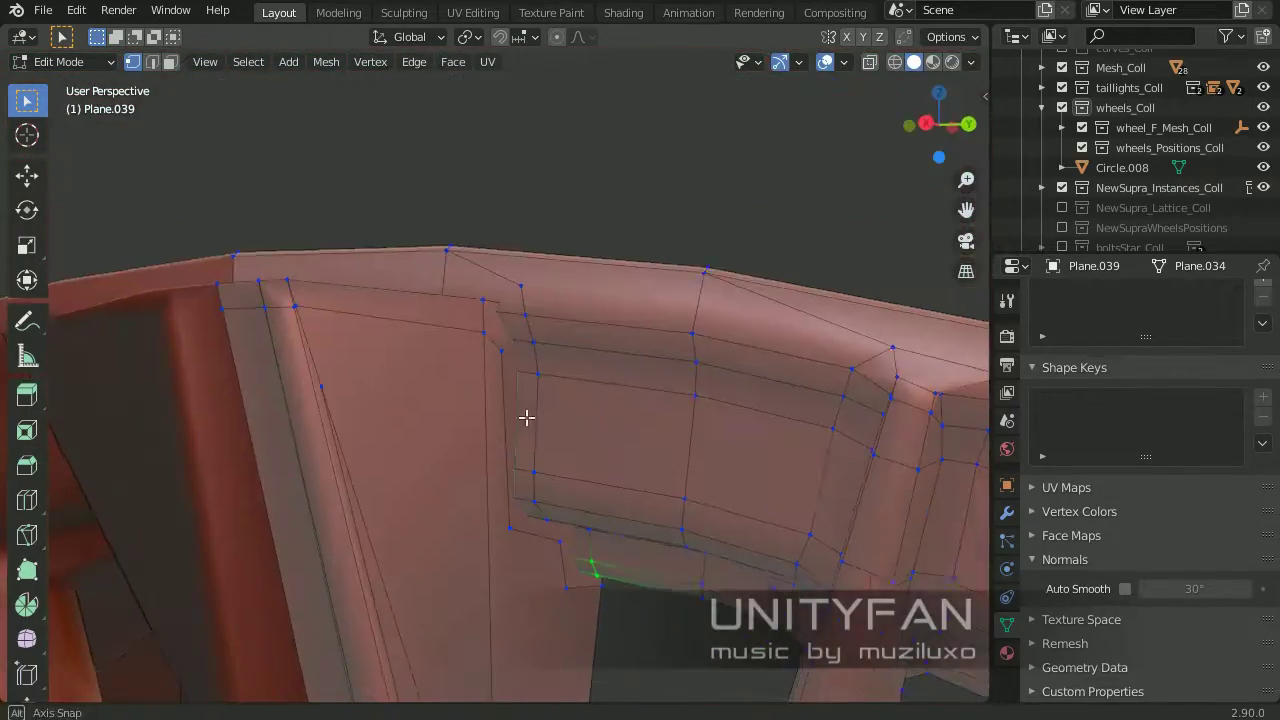
# Delete a strip of rim faces with X > Faces
pyautogui.click(403, 284)
pyautogui.scroll(3, 403, 284)
pyautogui.moveTo(670, 381)
pyautogui.mouseDown(button='middle')
pyautogui.moveTo(591, 451)
pyautogui.moveTo(575, 310)
pyautogui.mouseUp(button='middle')
pyautogui.moveTo(693, 499)
pyautogui.mouseDown(button='middle')
pyautogui.moveTo(643, 371)
pyautogui.moveTo(443, 374)
pyautogui.mouseUp(button='middle')
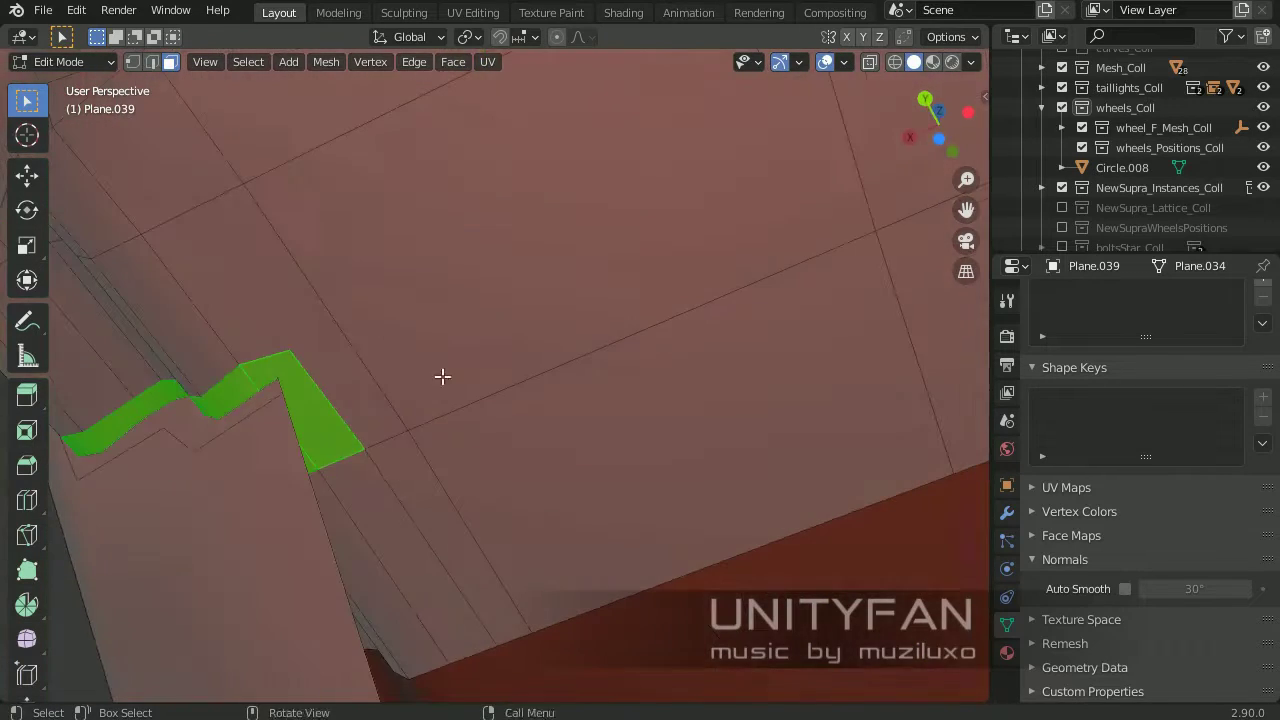
pyautogui.press('x')
pyautogui.click(317, 400)
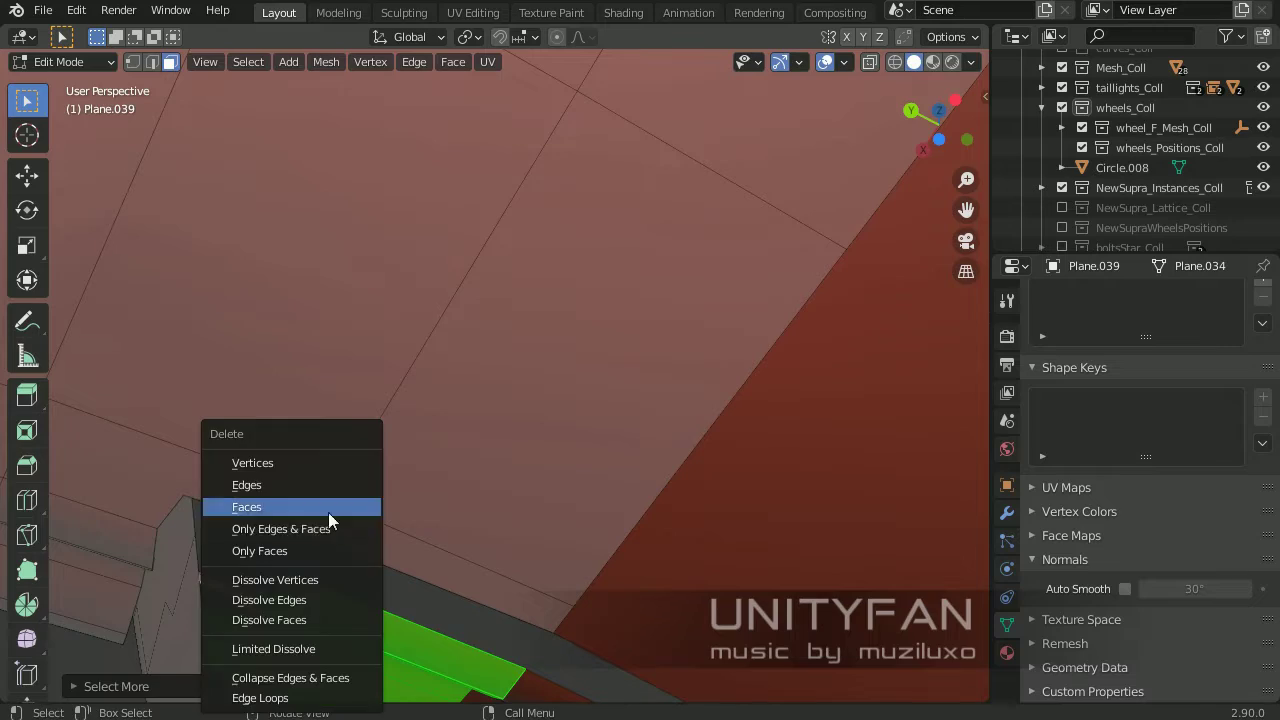
pyautogui.moveTo(329, 520); pyautogui.dragTo(563, 557, button='middle')
pyautogui.press('x')
pyautogui.click(514, 505)
pyautogui.moveTo(514, 500)
pyautogui.mouseDown(button='middle')
pyautogui.moveTo(508, 294)
pyautogui.moveTo(300, 200)
pyautogui.mouseUp(button='middle')
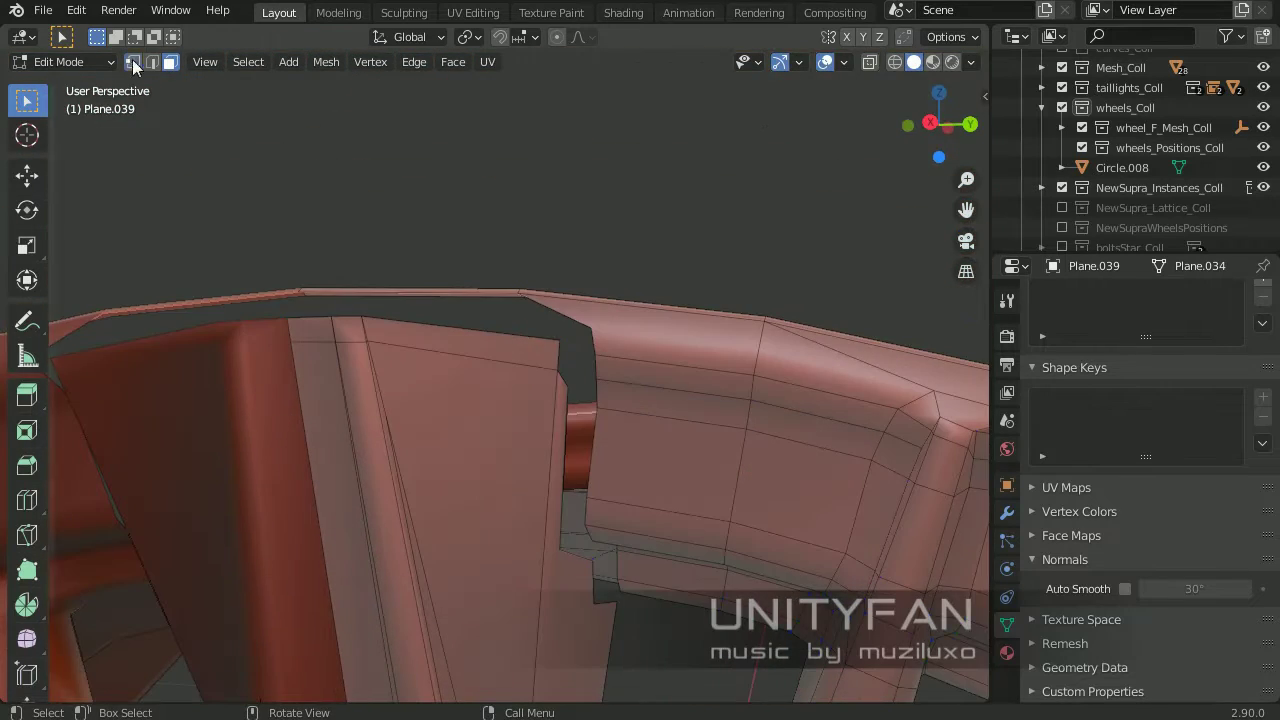
# Reposition a vertex at the edge of the new hole
pyautogui.click(133, 64)
pyautogui.moveTo(480, 290); pyautogui.dragTo(540, 317, button='middle')
pyautogui.click(593, 271)
pyautogui.moveTo(593, 271); pyautogui.dragTo(307, 402, button='middle')
pyautogui.moveTo(401, 360)
pyautogui.keyDown('shift'); pyautogui.mouseDown(button='middle')
pyautogui.moveTo(629, 423)
pyautogui.moveTo(529, 300)
pyautogui.moveTo(580, 306)
pyautogui.moveTo(607, 271)
pyautogui.mouseUp(button='middle'); pyautogui.keyUp('shift')
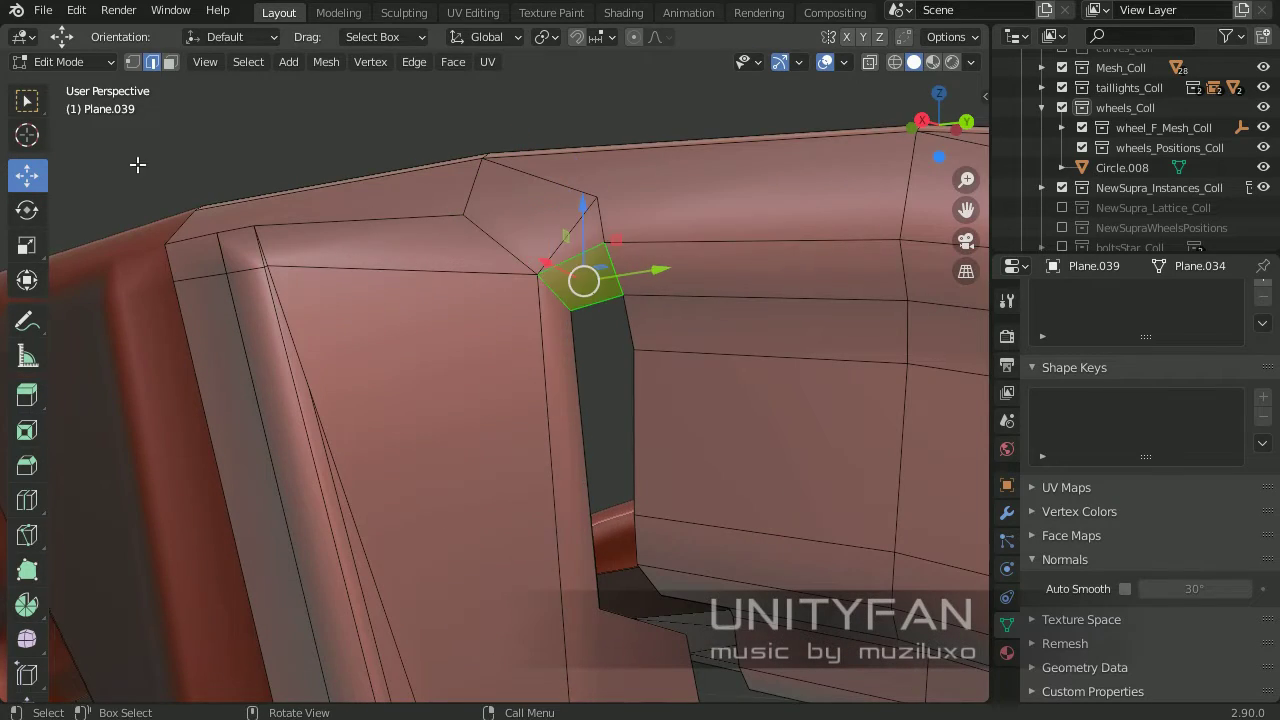
# Extrude the edge path along the gap to start filling it
pyautogui.press('w')
pyautogui.moveTo(138, 164)
pyautogui.mouseDown(button='middle')
pyautogui.moveTo(497, 306)
pyautogui.moveTo(487, 284)
pyautogui.mouseUp(button='middle')
pyautogui.moveTo(557, 524); pyautogui.dragTo(494, 399, button='middle')
pyautogui.moveTo(620, 524); pyautogui.dragTo(665, 442, button='middle')
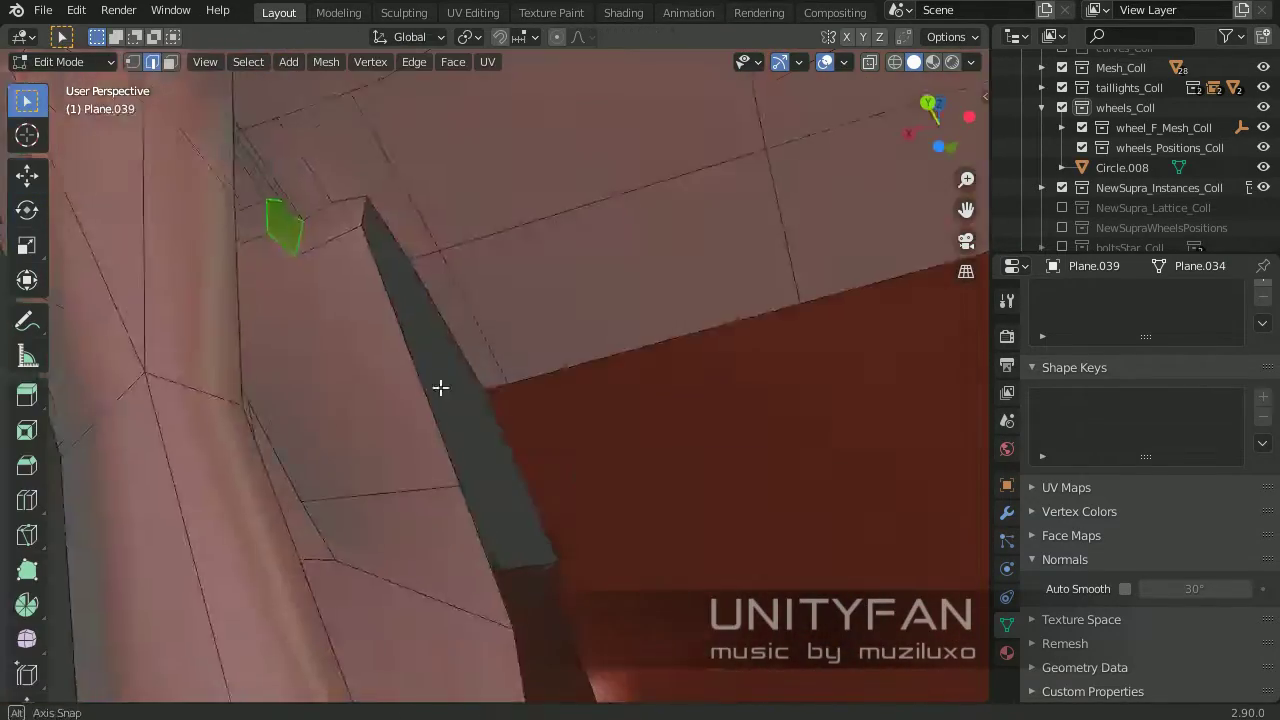
pyautogui.moveTo(440, 387)
pyautogui.mouseDown(button='middle')
pyautogui.moveTo(557, 234)
pyautogui.moveTo(279, 314)
pyautogui.moveTo(469, 214)
pyautogui.moveTo(646, 266)
pyautogui.moveTo(591, 389)
pyautogui.moveTo(404, 361)
pyautogui.mouseUp(button='middle')
pyautogui.keyDown('ctrl'); pyautogui.click(499, 381); pyautogui.keyUp('ctrl')
pyautogui.hotkey('shift', 'space')
pyautogui.press('g')
pyautogui.moveTo(282, 351); pyautogui.dragTo(250, 352)
pyautogui.moveTo(250, 352); pyautogui.dragTo(683, 496, button='middle')
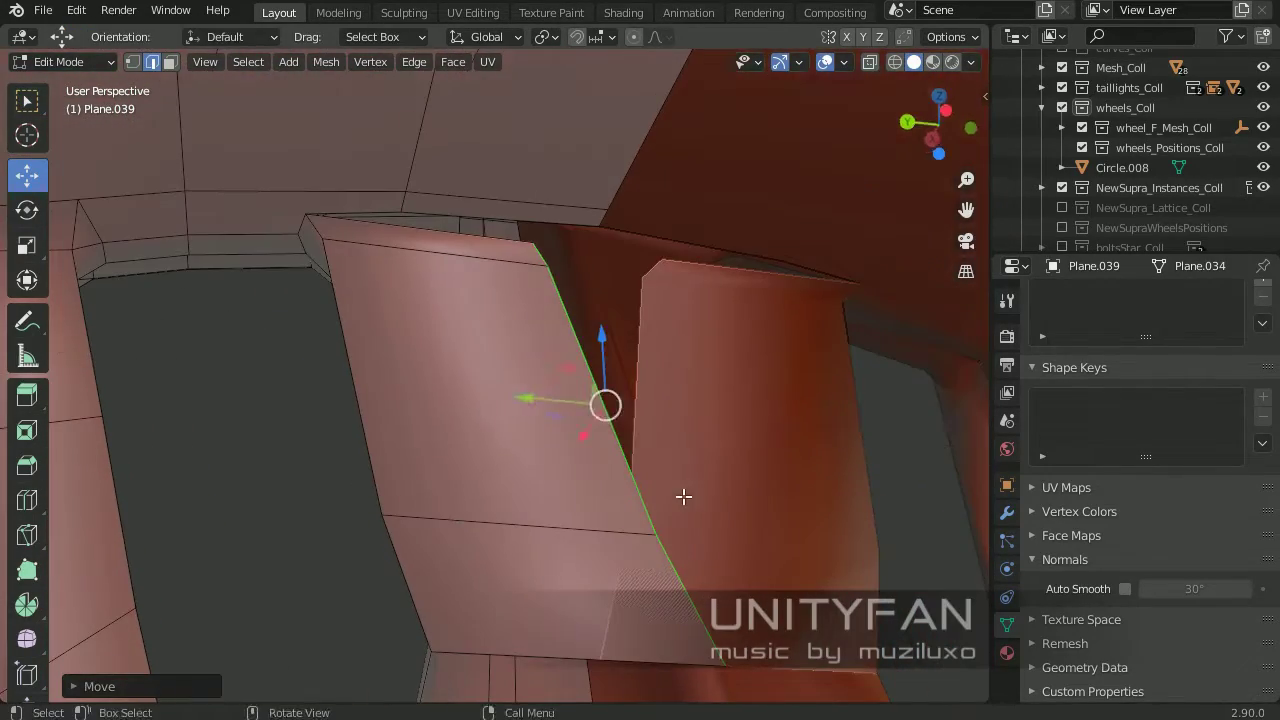
pyautogui.press('n')
pyautogui.moveTo(838, 250)
pyautogui.mouseDown(button='middle')
pyautogui.moveTo(509, 360)
pyautogui.moveTo(390, 200)
pyautogui.mouseUp(button='middle')
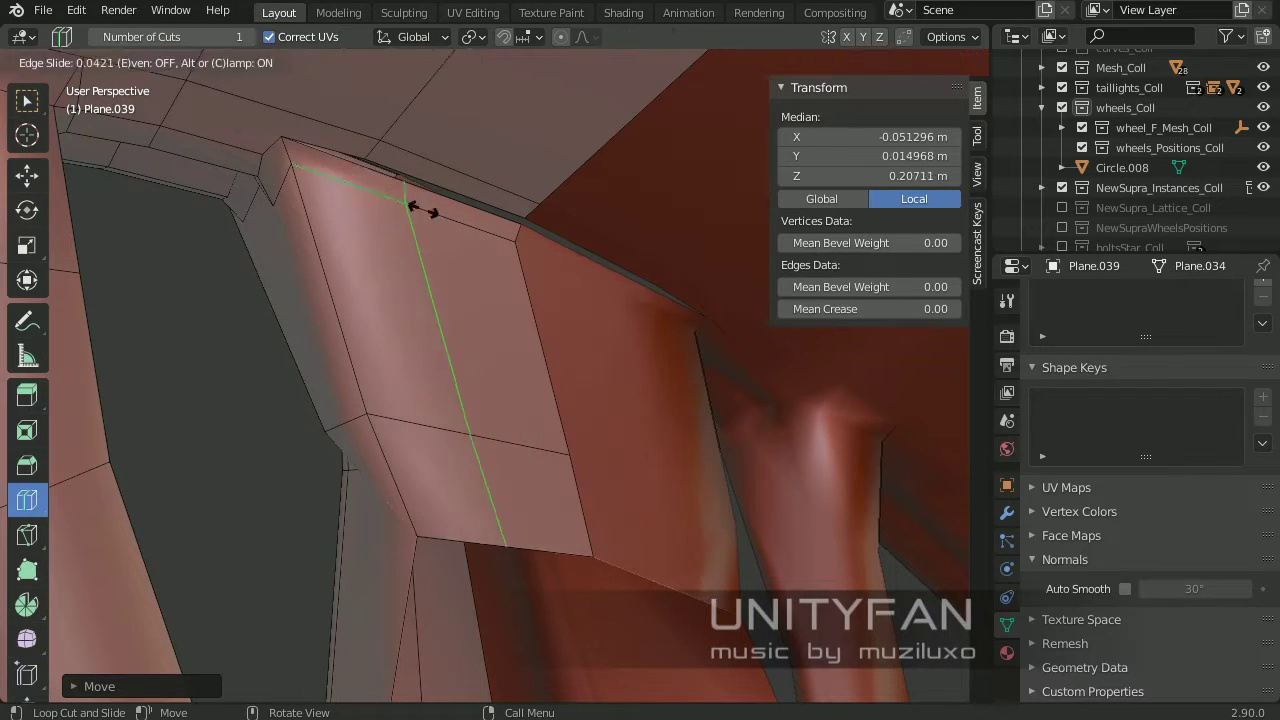
# Merge two vertices at the spoke edge into one with M
pyautogui.click(27, 101)
pyautogui.press('1')
pyautogui.moveTo(300, 300); pyautogui.dragTo(648, 328, button='middle')
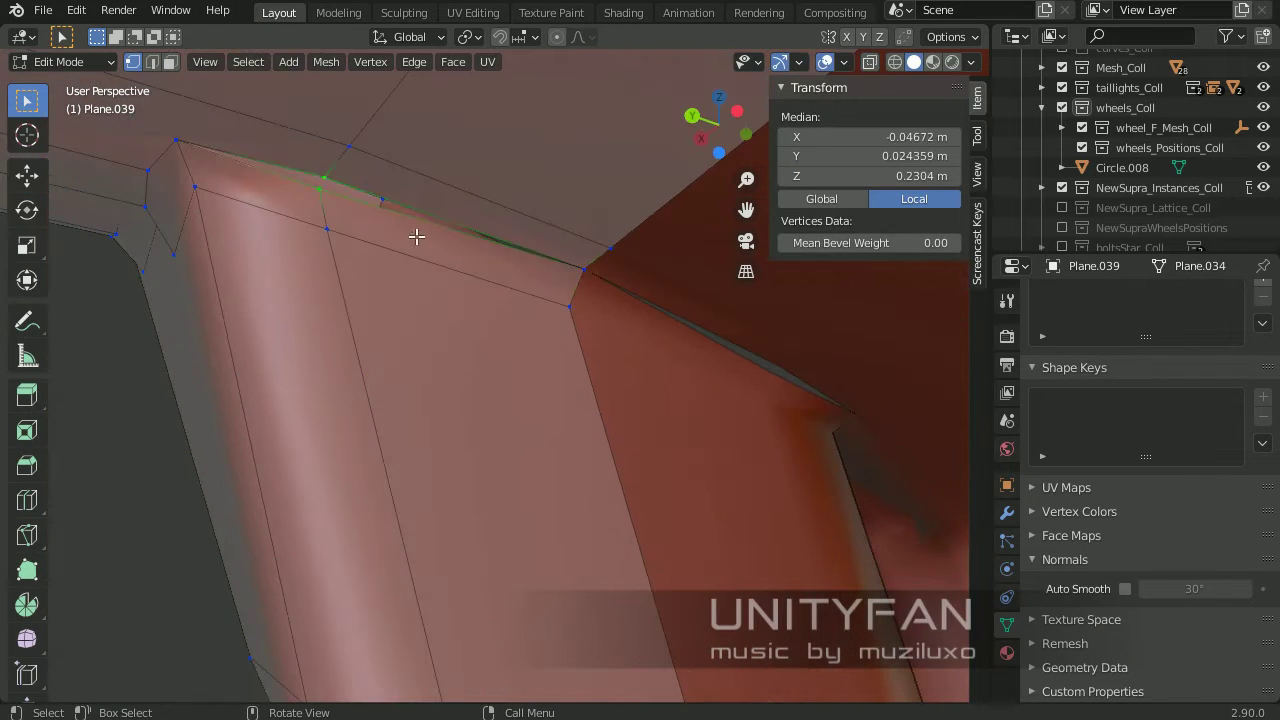
pyautogui.press('m')
pyautogui.click(440, 290)
pyautogui.moveTo(440, 290)
pyautogui.mouseDown(button='middle')
pyautogui.moveTo(543, 354)
pyautogui.moveTo(646, 229)
pyautogui.moveTo(157, 66)
pyautogui.mouseUp(button='middle')
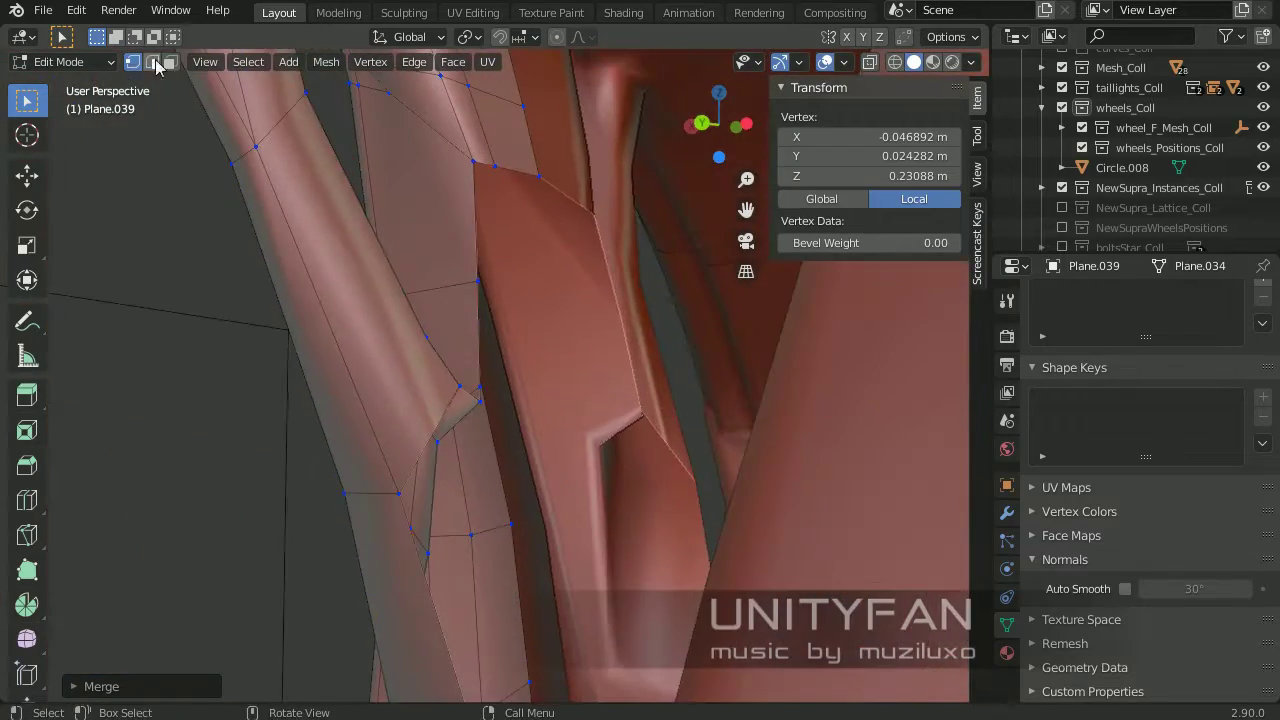
# Move spoke edges into new positions in edge select mode
pyautogui.click(157, 66)
pyautogui.moveTo(350, 170); pyautogui.dragTo(490, 245, button='middle')
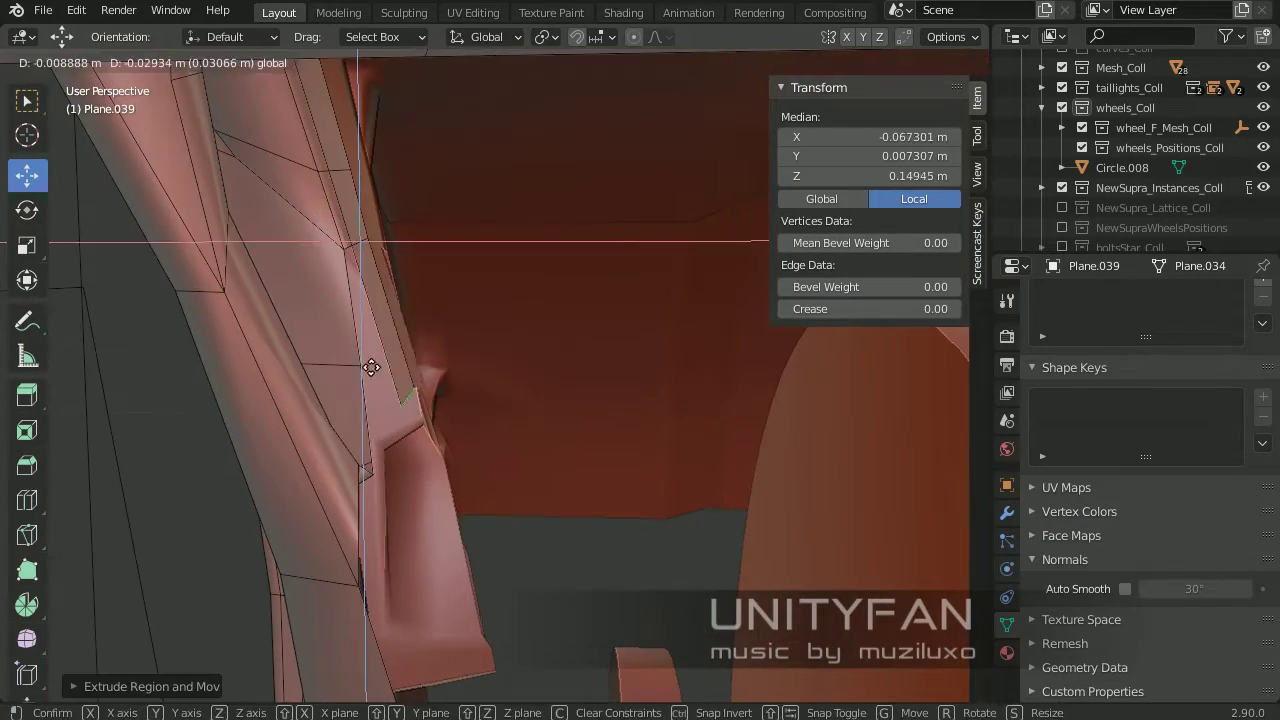
pyautogui.click(371, 367)
pyautogui.moveTo(371, 367)
pyautogui.mouseDown(button='middle')
pyautogui.moveTo(257, 394)
pyautogui.moveTo(383, 252)
pyautogui.mouseUp(button='middle')
pyautogui.click(379, 329)
pyautogui.moveTo(379, 329)
pyautogui.mouseDown(button='middle')
pyautogui.moveTo(534, 191)
pyautogui.moveTo(529, 341)
pyautogui.moveTo(337, 466)
pyautogui.moveTo(443, 460)
pyautogui.moveTo(537, 403)
pyautogui.moveTo(492, 380)
pyautogui.mouseUp(button='middle')
pyautogui.click(458, 331)
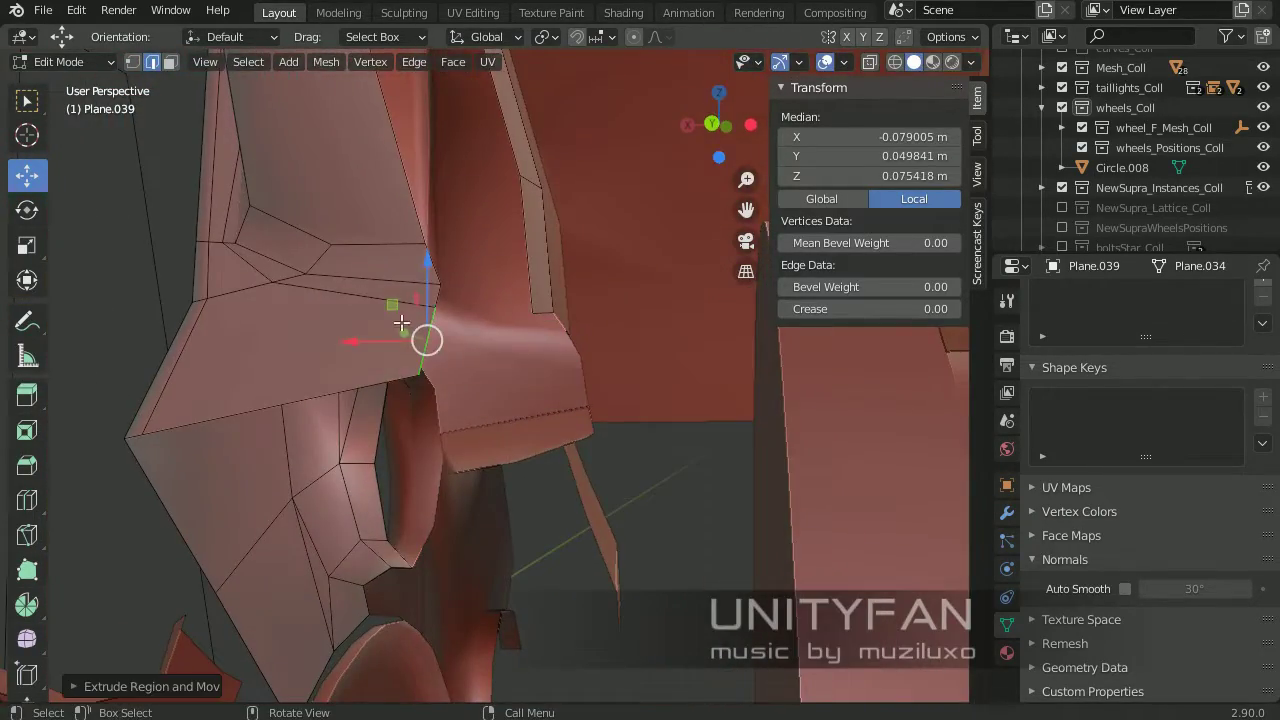
pyautogui.moveTo(401, 322); pyautogui.dragTo(569, 357, button='middle')
# Grab and reposition vertices at the spoke base
pyautogui.press('g')
pyautogui.click(580, 423)
pyautogui.moveTo(580, 423); pyautogui.dragTo(337, 437, button='middle')
pyautogui.click(440, 335)
pyautogui.moveTo(440, 335); pyautogui.dragTo(321, 459, button='middle')
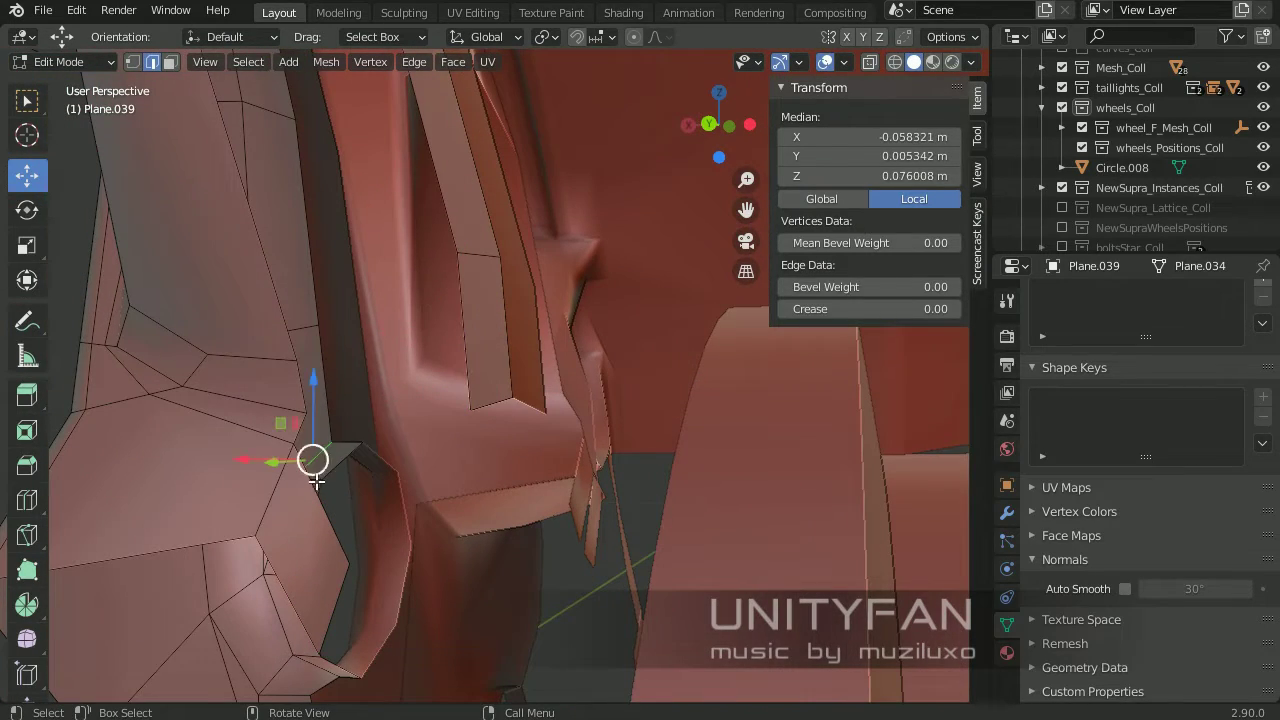
pyautogui.moveTo(414, 411); pyautogui.dragTo(89, 108, button='middle')
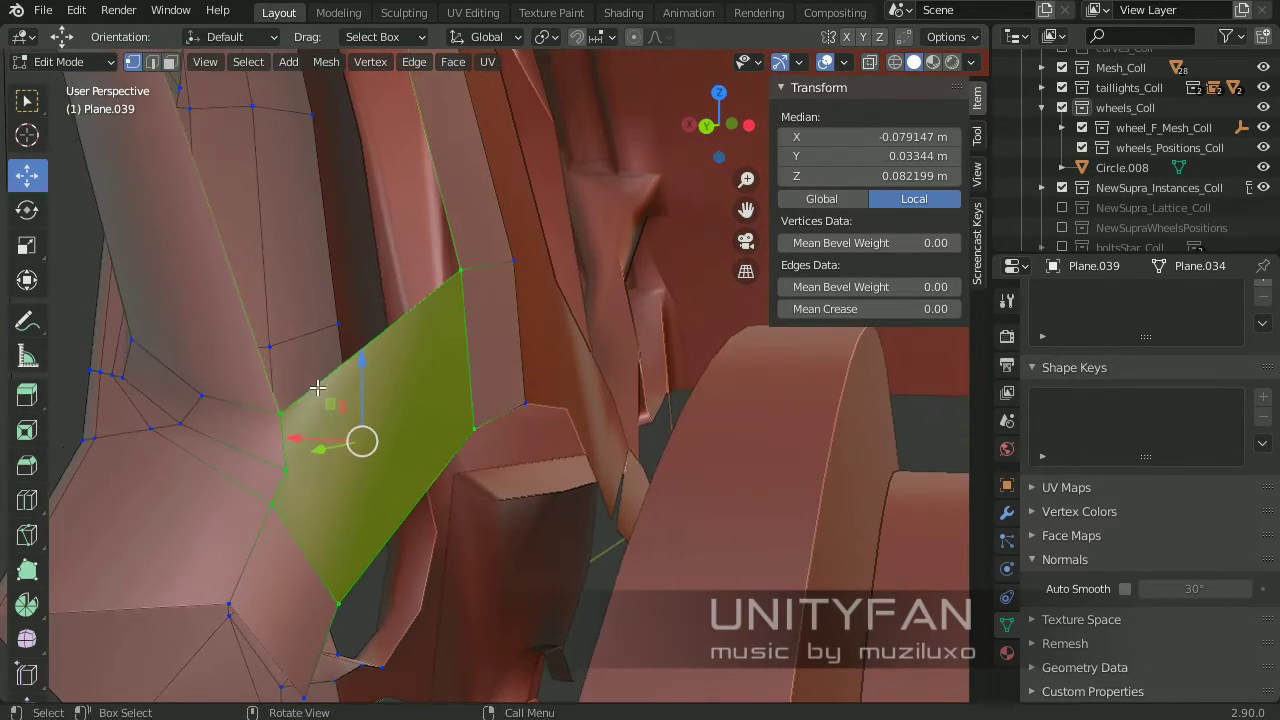
# Select individual vertices near where the spoke meets the rim
pyautogui.press('Escape')
pyautogui.click(397, 511)
pyautogui.moveTo(494, 494); pyautogui.dragTo(466, 368, button='middle')
pyautogui.click(468, 366)
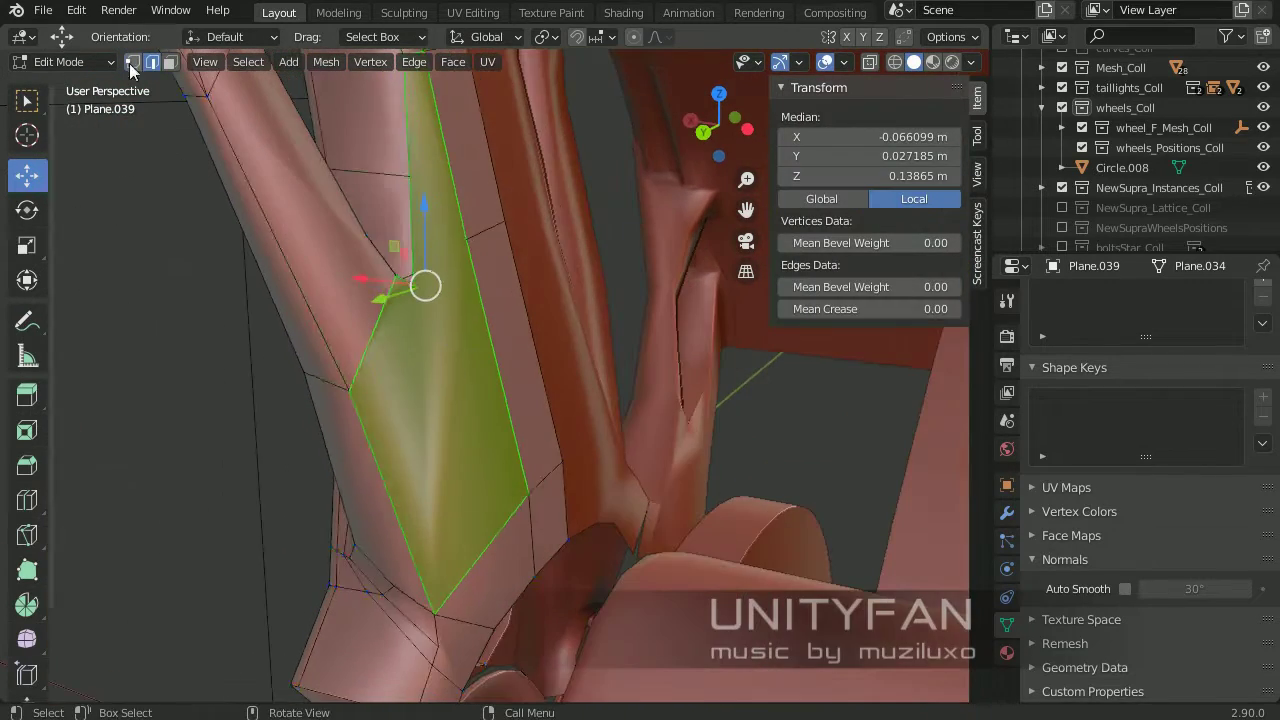
pyautogui.click(458, 423)
pyautogui.scroll(1, 458, 423)
pyautogui.press('k')
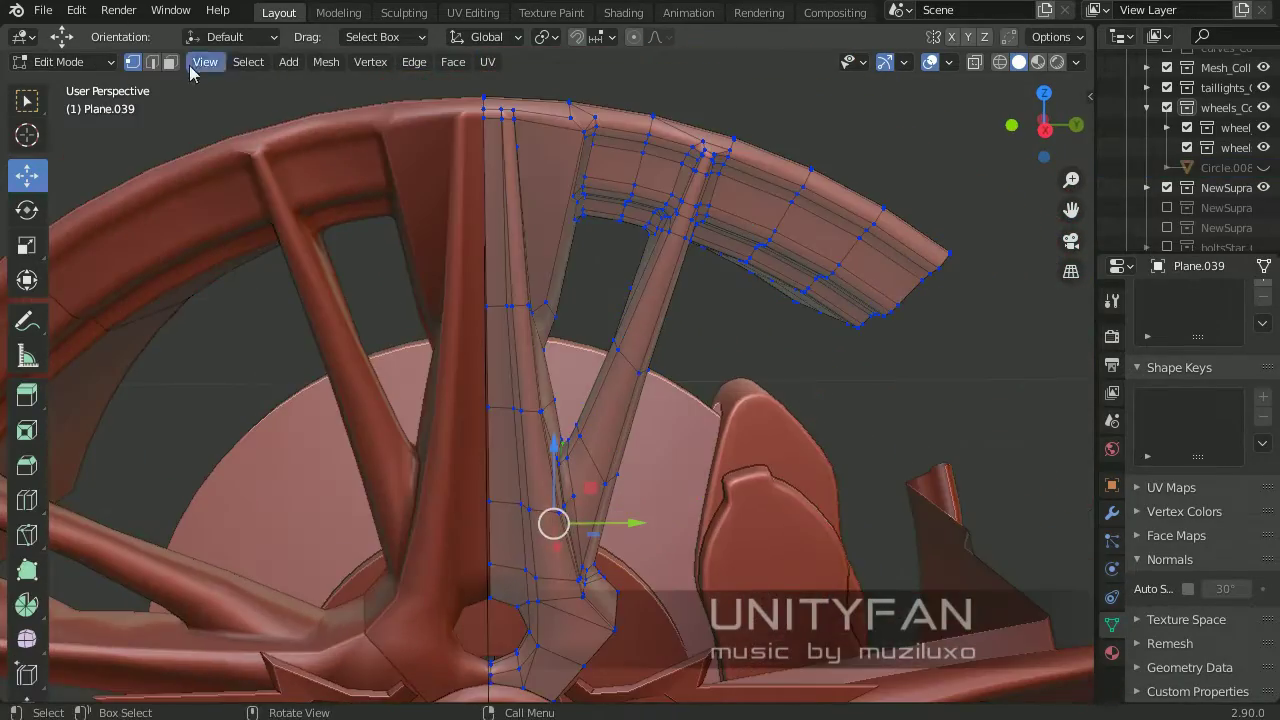
# Orbit to a close-up of the Plane.039 spoke and start a knife cut across it
pyautogui.moveTo(420, 200); pyautogui.dragTo(419, 313, button='middle')
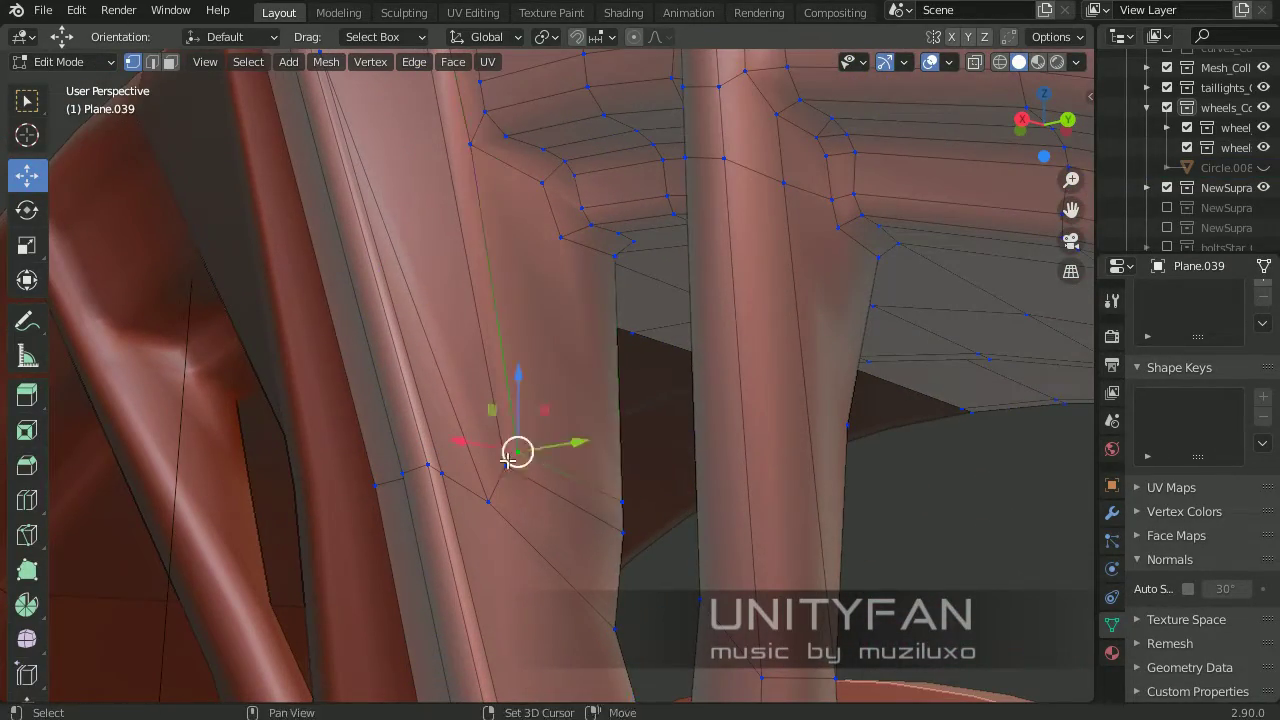
pyautogui.moveTo(508, 459); pyautogui.dragTo(443, 437, button='middle')
pyautogui.press('k')
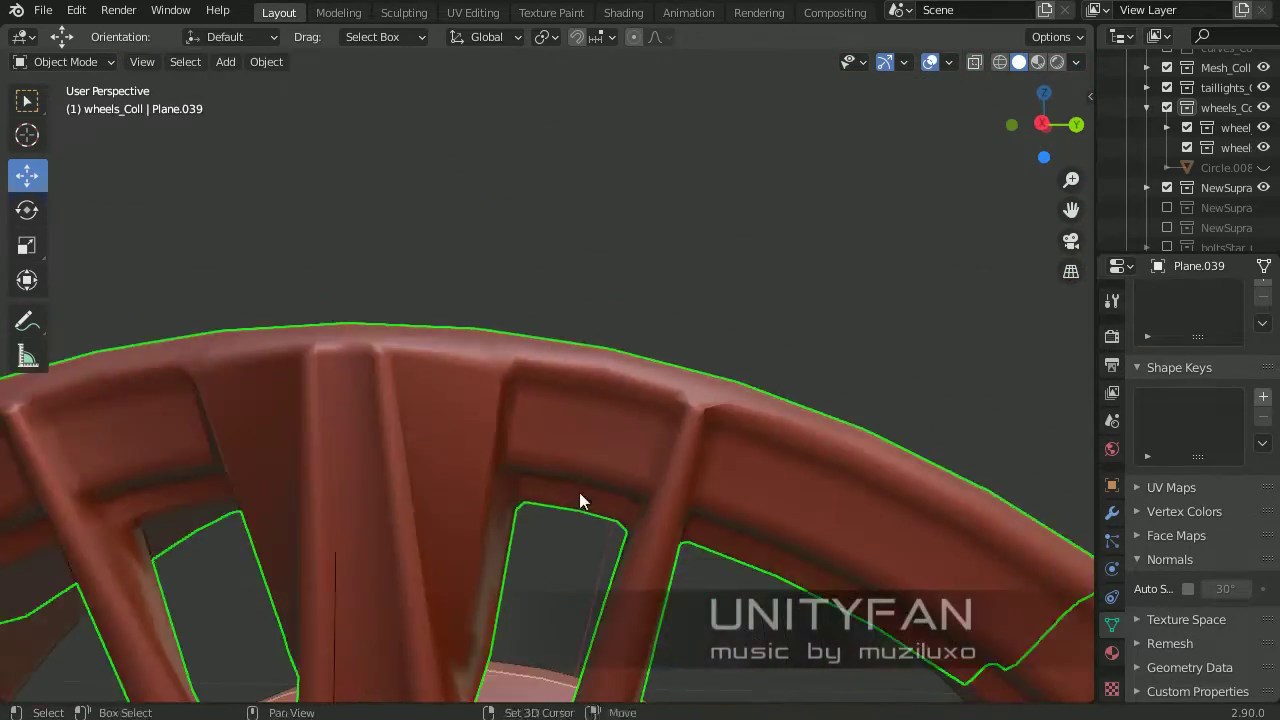
# Review the whole wheel, then return to editing and frame the spoke base junction
pyautogui.hotkey('shift', 'c')
pyautogui.moveTo(632, 347); pyautogui.dragTo(658, 278, button='middle')
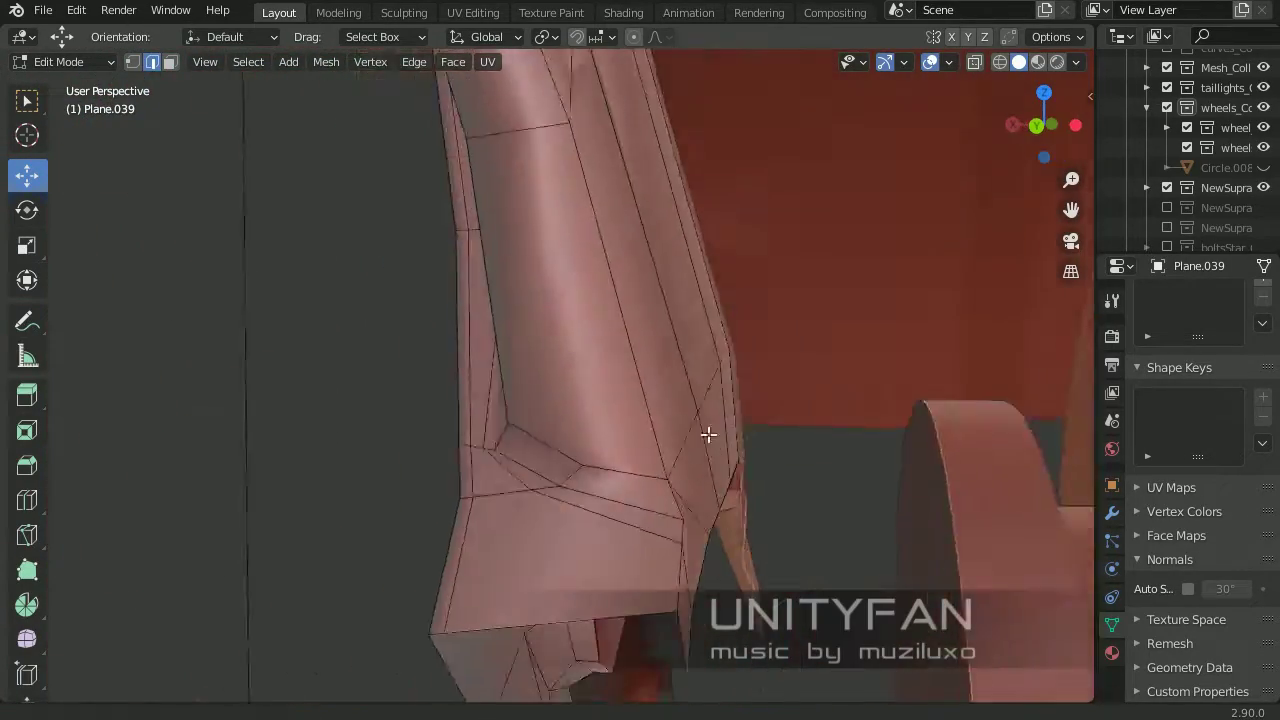
pyautogui.click(134, 62)
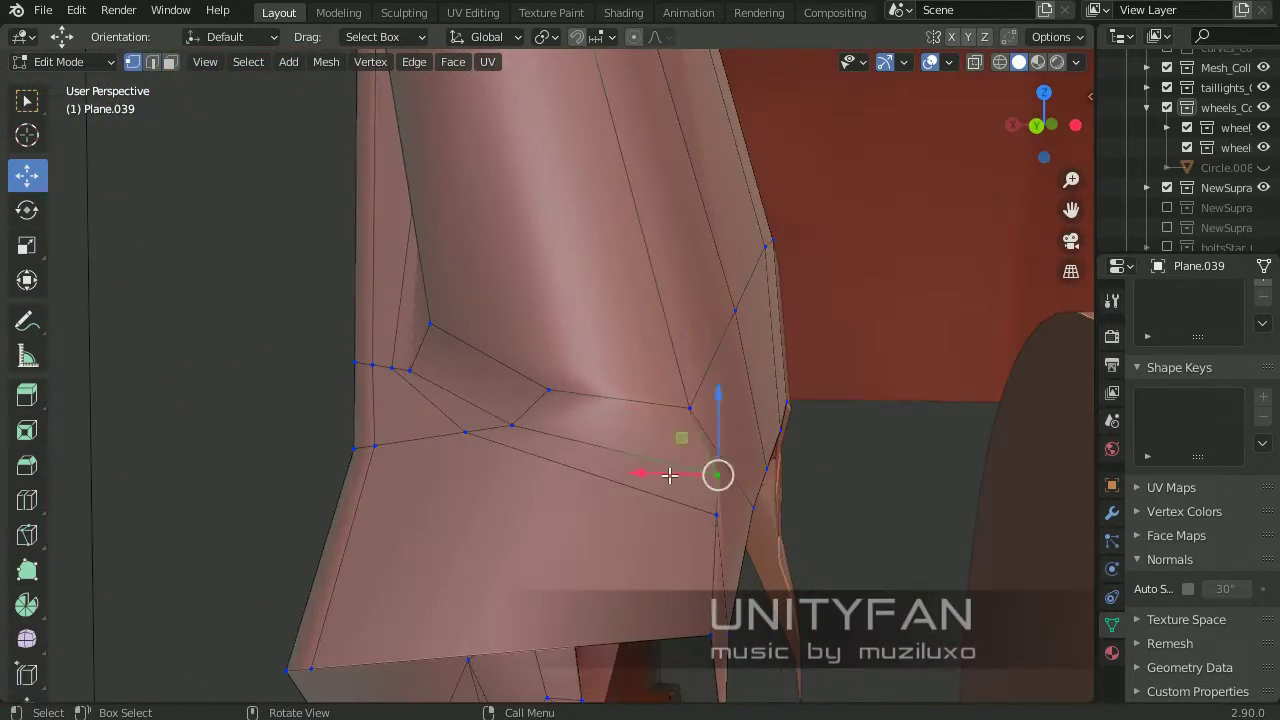
pyautogui.moveTo(629, 572)
pyautogui.mouseDown(button='middle')
pyautogui.moveTo(583, 514)
pyautogui.moveTo(683, 389)
pyautogui.mouseUp(button='middle')
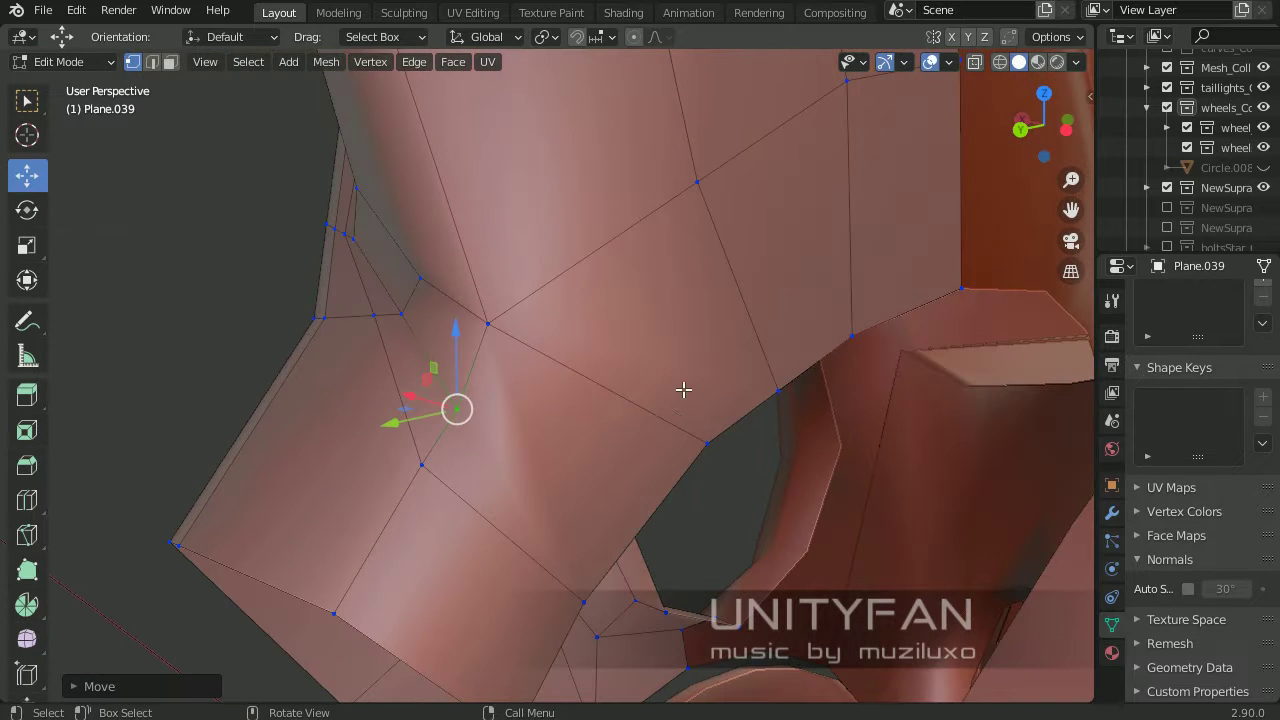
pyautogui.moveTo(639, 506); pyautogui.dragTo(789, 377, button='middle')
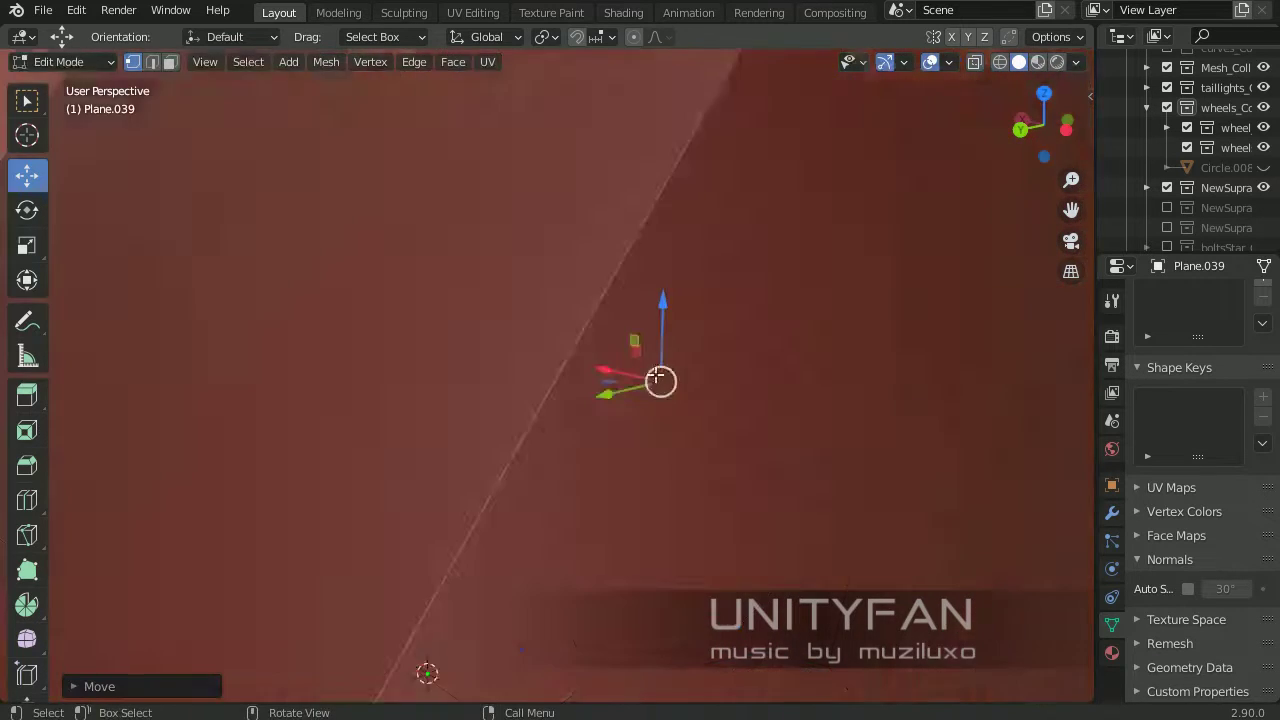
# Knife-cut across the Plane.039 spoke where it meets the rim and confirm it
pyautogui.press('k')
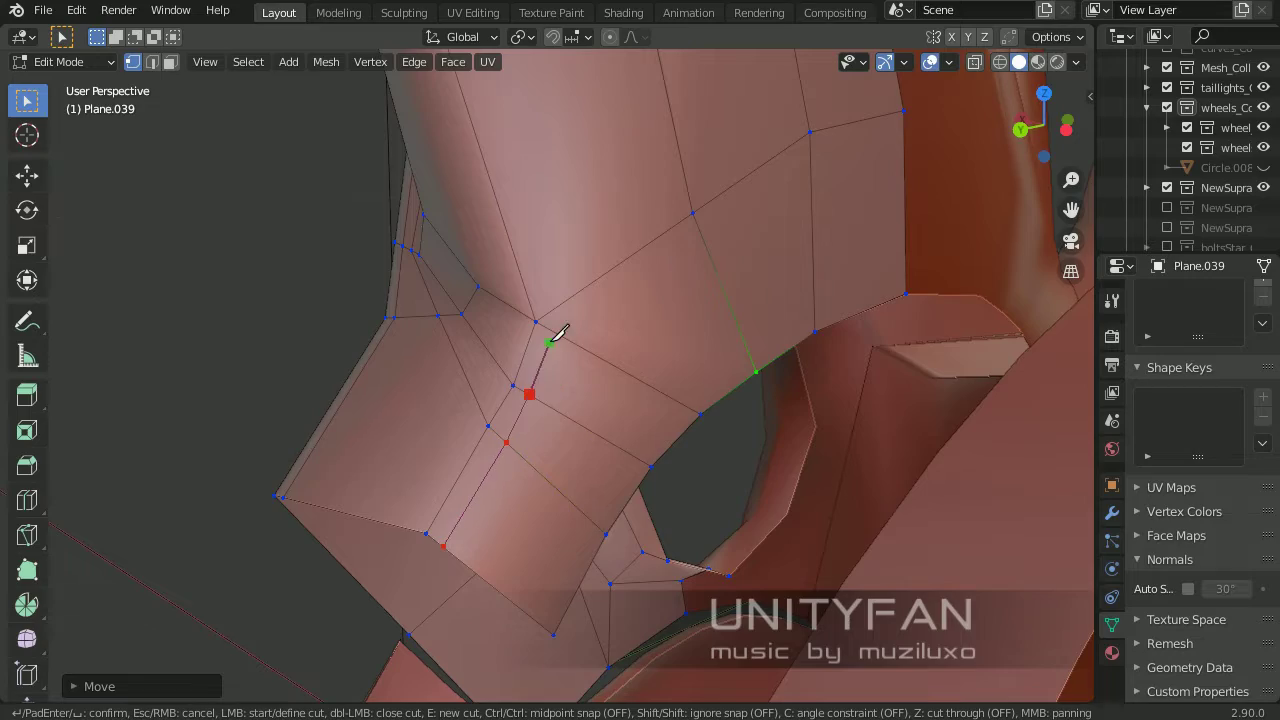
pyautogui.moveTo(560, 333)
pyautogui.mouseDown(button='middle')
pyautogui.moveTo(566, 414)
pyautogui.moveTo(453, 438)
pyautogui.moveTo(654, 377)
pyautogui.mouseUp(button='middle')
pyautogui.press('Return')
pyautogui.scroll(-5, 602, 462)
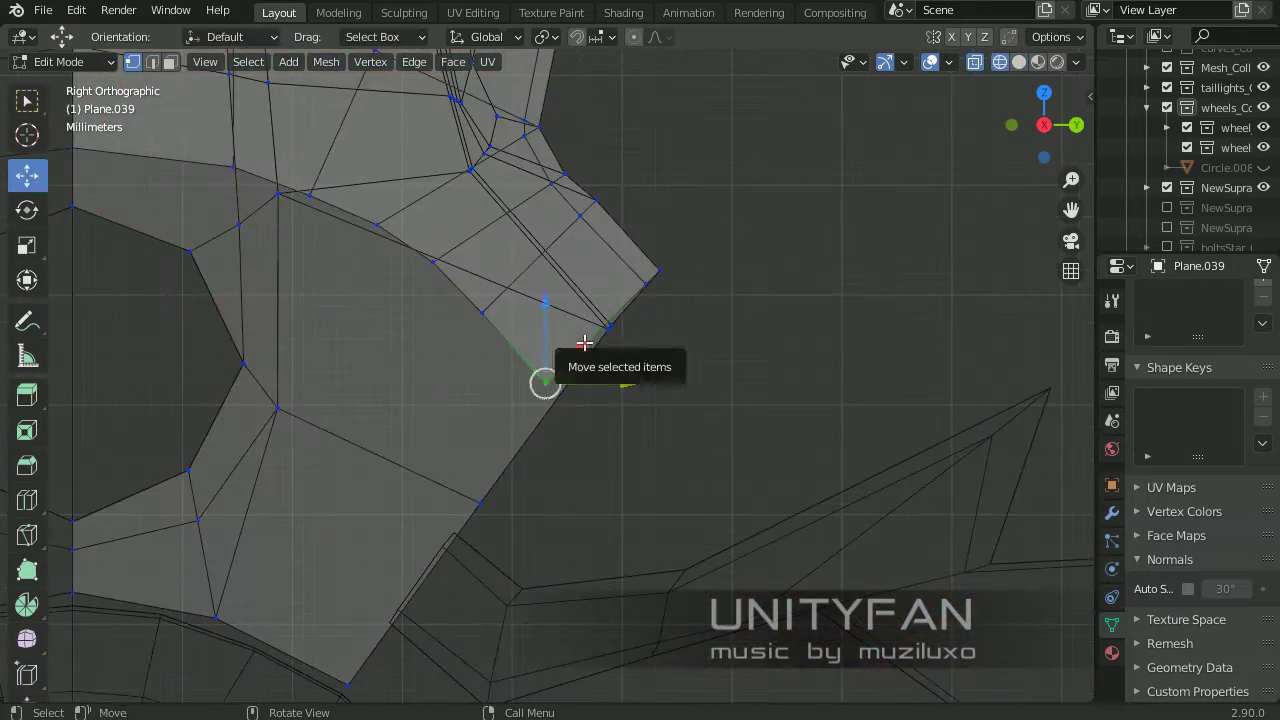
pyautogui.scroll(1, 570, 278)
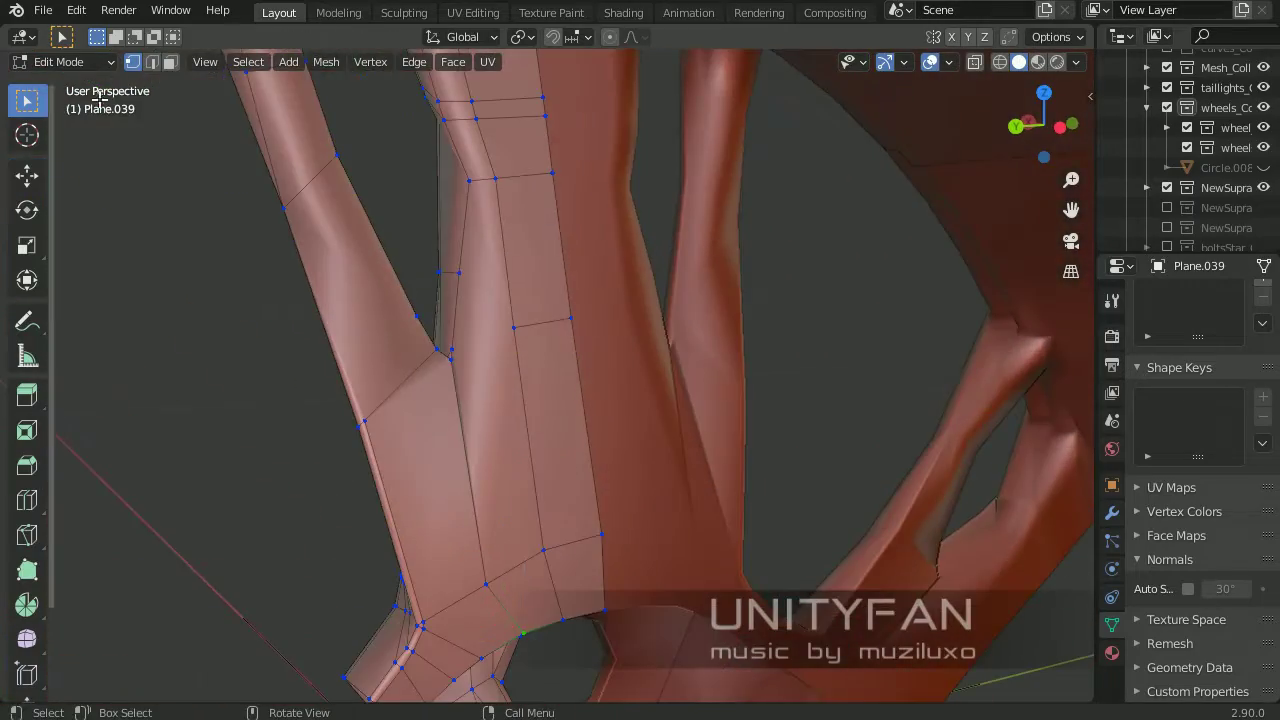
# Start a new knife cut on another spoke, placing the cut points around its rim end
pyautogui.moveTo(100, 97)
pyautogui.mouseDown(button='middle')
pyautogui.moveTo(409, 423)
pyautogui.moveTo(577, 491)
pyautogui.moveTo(623, 378)
pyautogui.moveTo(548, 378)
pyautogui.mouseUp(button='middle')
pyautogui.press('k')
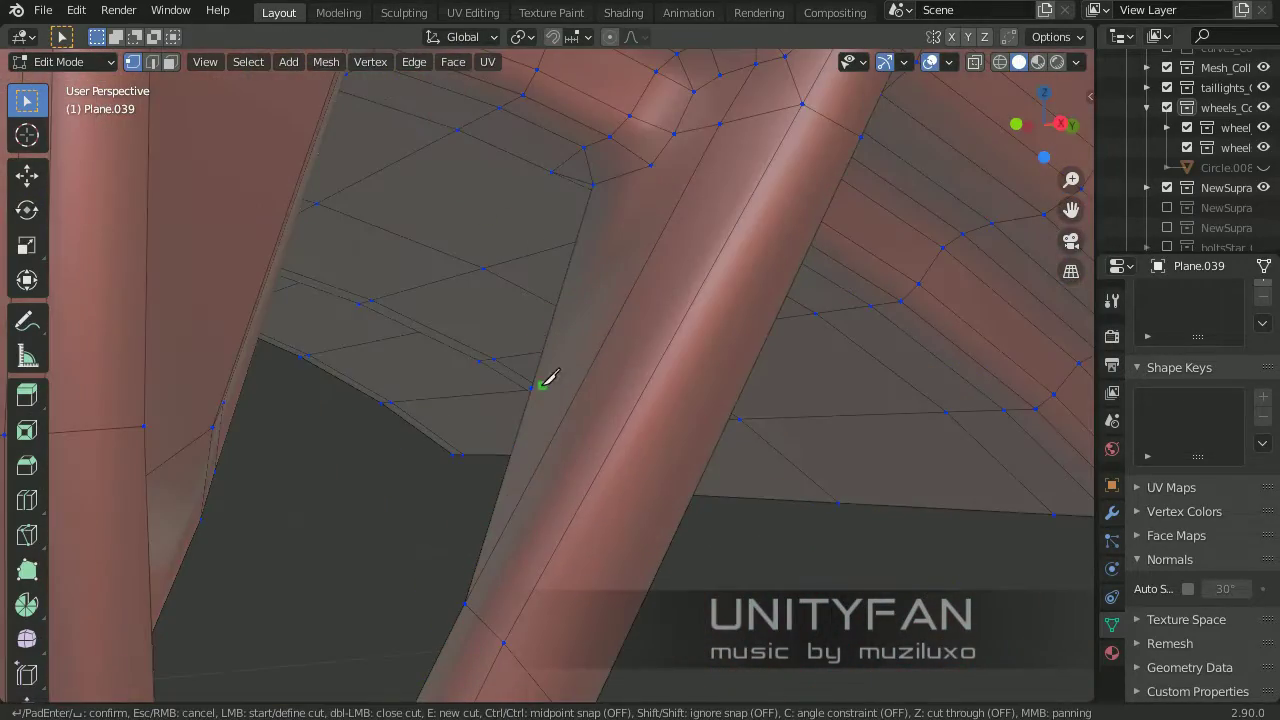
pyautogui.moveTo(652, 373); pyautogui.dragTo(422, 366, button='middle')
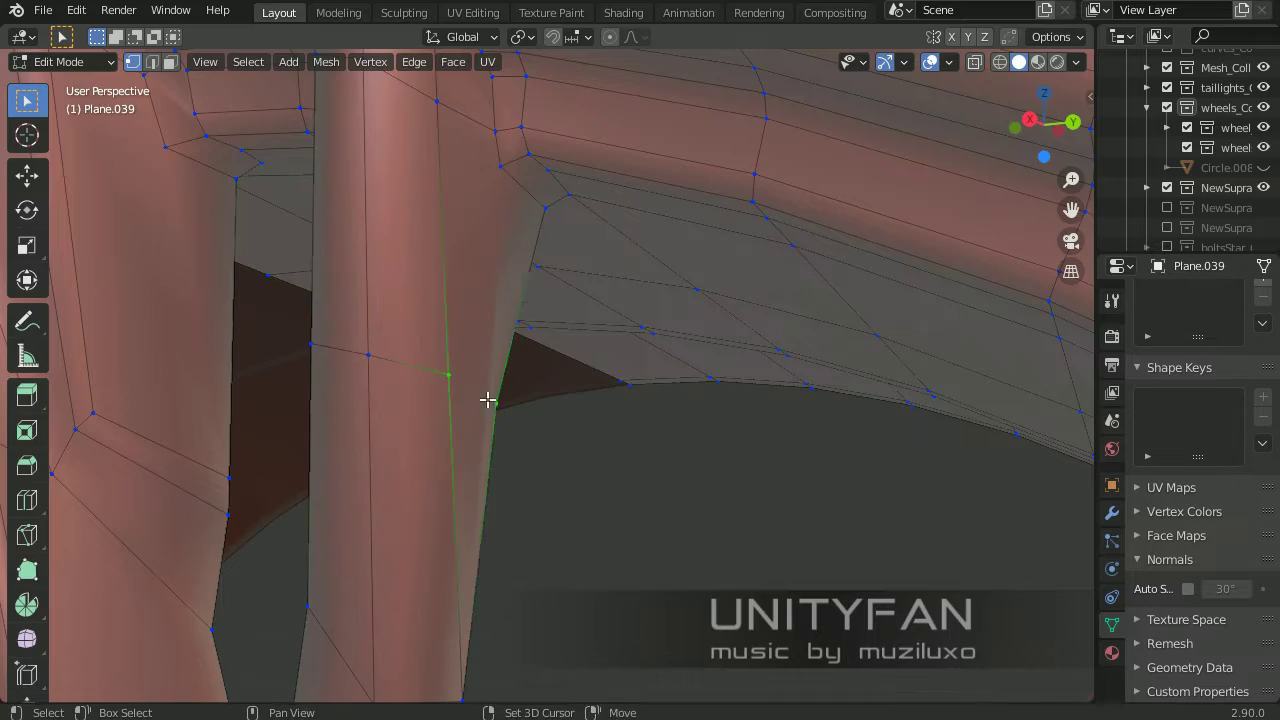
pyautogui.moveTo(487, 400)
pyautogui.mouseDown(button='middle')
pyautogui.moveTo(514, 317)
pyautogui.moveTo(617, 386)
pyautogui.moveTo(374, 460)
pyautogui.moveTo(527, 375)
pyautogui.moveTo(527, 428)
pyautogui.mouseUp(button='middle')
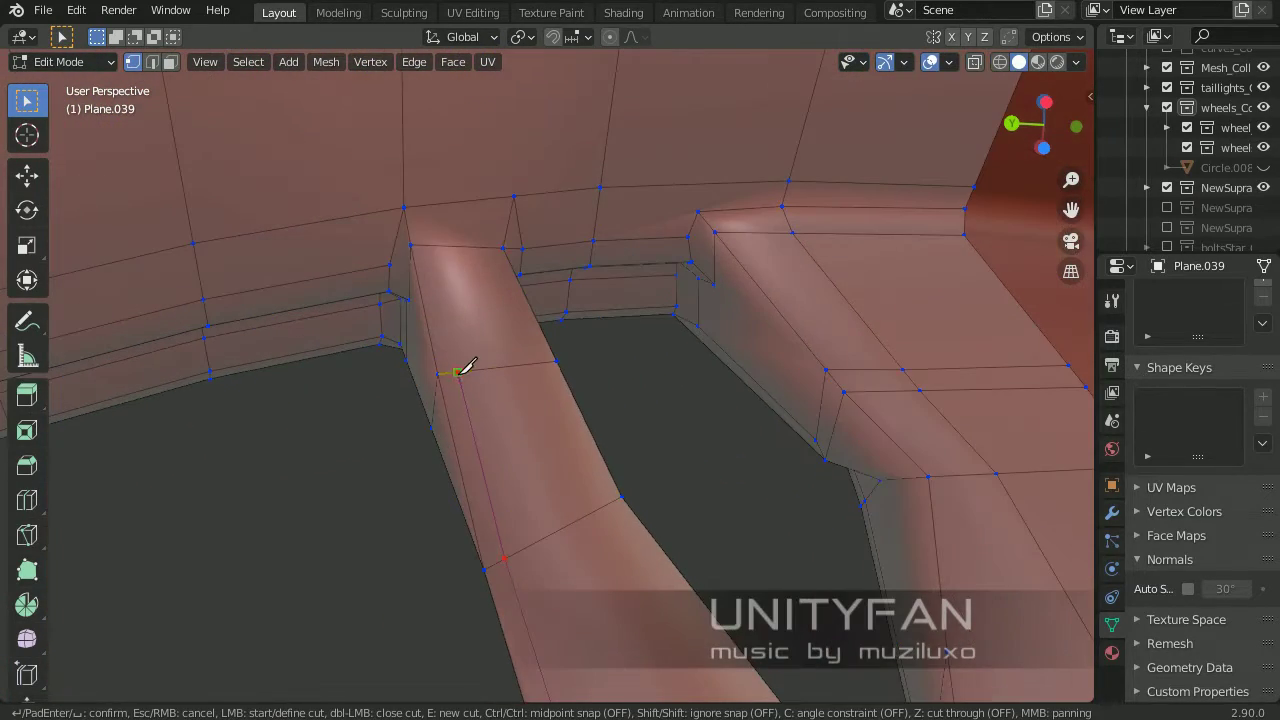
pyautogui.moveTo(425, 203)
pyautogui.mouseDown(button='middle')
pyautogui.moveTo(383, 343)
pyautogui.moveTo(209, 463)
pyautogui.moveTo(514, 297)
pyautogui.moveTo(659, 320)
pyautogui.moveTo(731, 300)
pyautogui.moveTo(465, 282)
pyautogui.moveTo(569, 289)
pyautogui.moveTo(614, 340)
pyautogui.moveTo(811, 378)
pyautogui.moveTo(603, 263)
pyautogui.moveTo(517, 394)
pyautogui.moveTo(651, 271)
pyautogui.moveTo(653, 385)
pyautogui.moveTo(623, 466)
pyautogui.moveTo(603, 423)
pyautogui.moveTo(663, 531)
pyautogui.moveTo(677, 354)
pyautogui.moveTo(580, 362)
pyautogui.mouseUp(button='middle')
# Move the selected new vertex into place and confirm the spoke cut
pyautogui.hotkey('shift', 'space')
pyautogui.press('g')
pyautogui.click(623, 466)
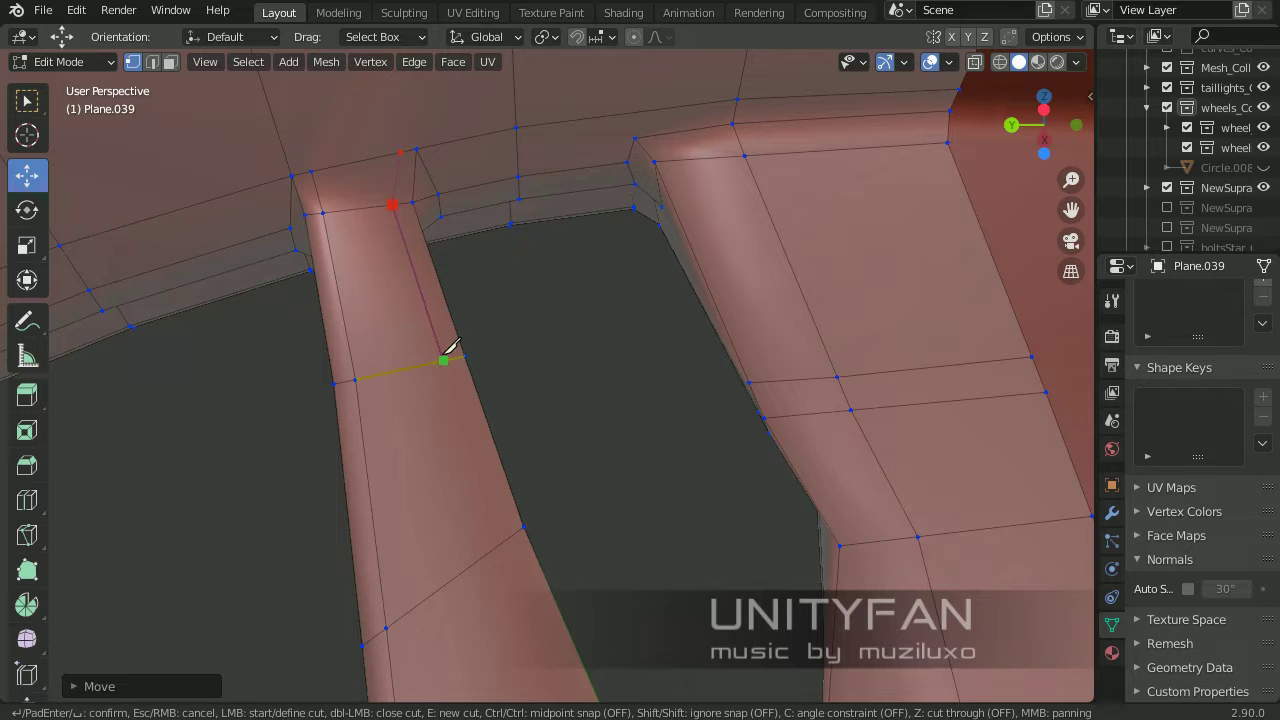
pyautogui.moveTo(448, 347); pyautogui.dragTo(513, 465, button='middle')
pyautogui.press('Return')
# Add and confirm another knife cut on the spoke
pyautogui.moveTo(745, 420); pyautogui.dragTo(837, 487, button='middle')
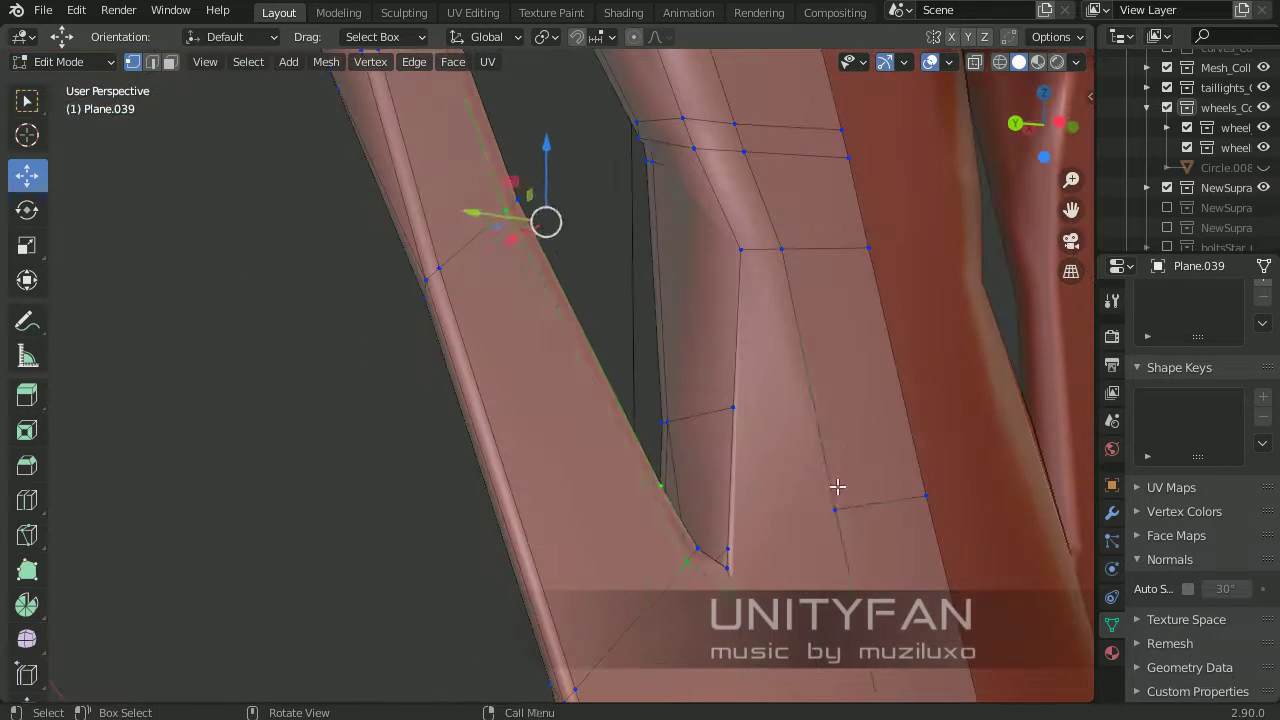
pyautogui.moveTo(765, 411)
pyautogui.mouseDown(button='middle')
pyautogui.moveTo(634, 503)
pyautogui.moveTo(578, 340)
pyautogui.mouseUp(button='middle')
pyautogui.press('k')
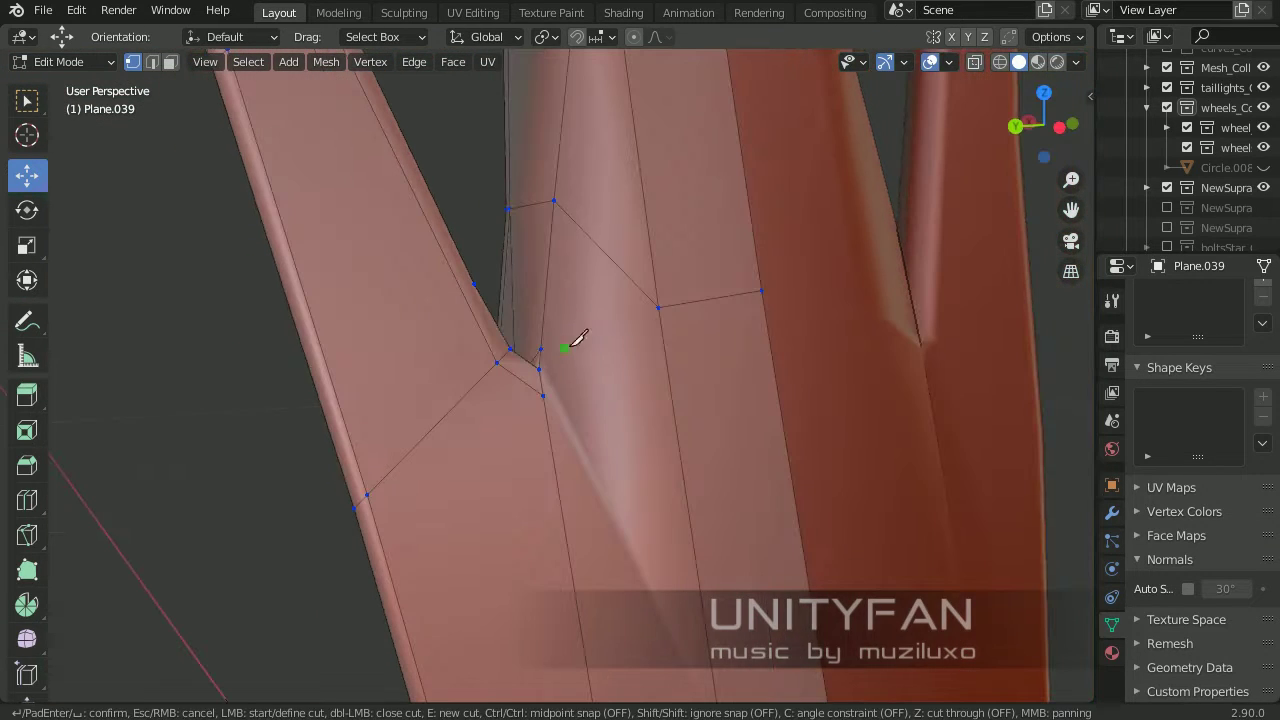
pyautogui.press('Return')
pyautogui.moveTo(782, 386); pyautogui.dragTo(629, 400, button='middle')
# Reposition the newly cut vertex and add another knife cut on the spoke
pyautogui.press('g')
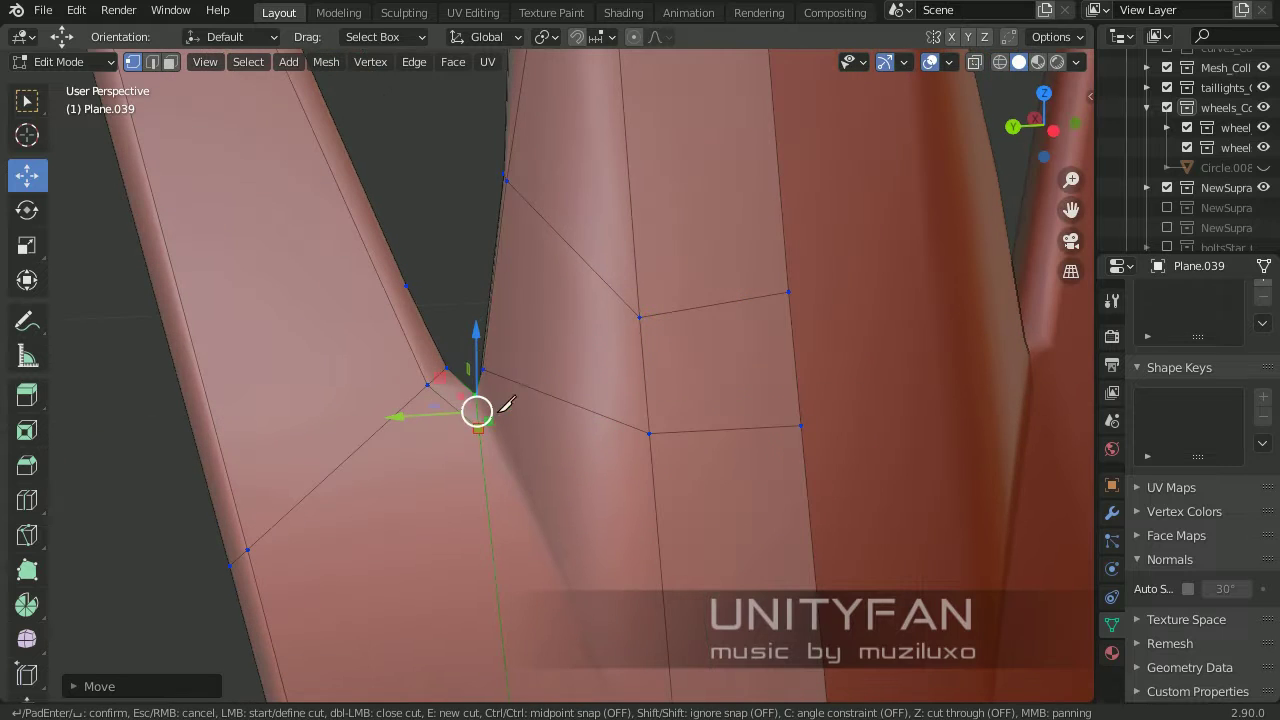
pyautogui.moveTo(537, 308)
pyautogui.mouseDown(button='middle')
pyautogui.moveTo(597, 180)
pyautogui.moveTo(362, 257)
pyautogui.moveTo(565, 511)
pyautogui.mouseUp(button='middle')
pyautogui.press('Return')
pyautogui.press('k')
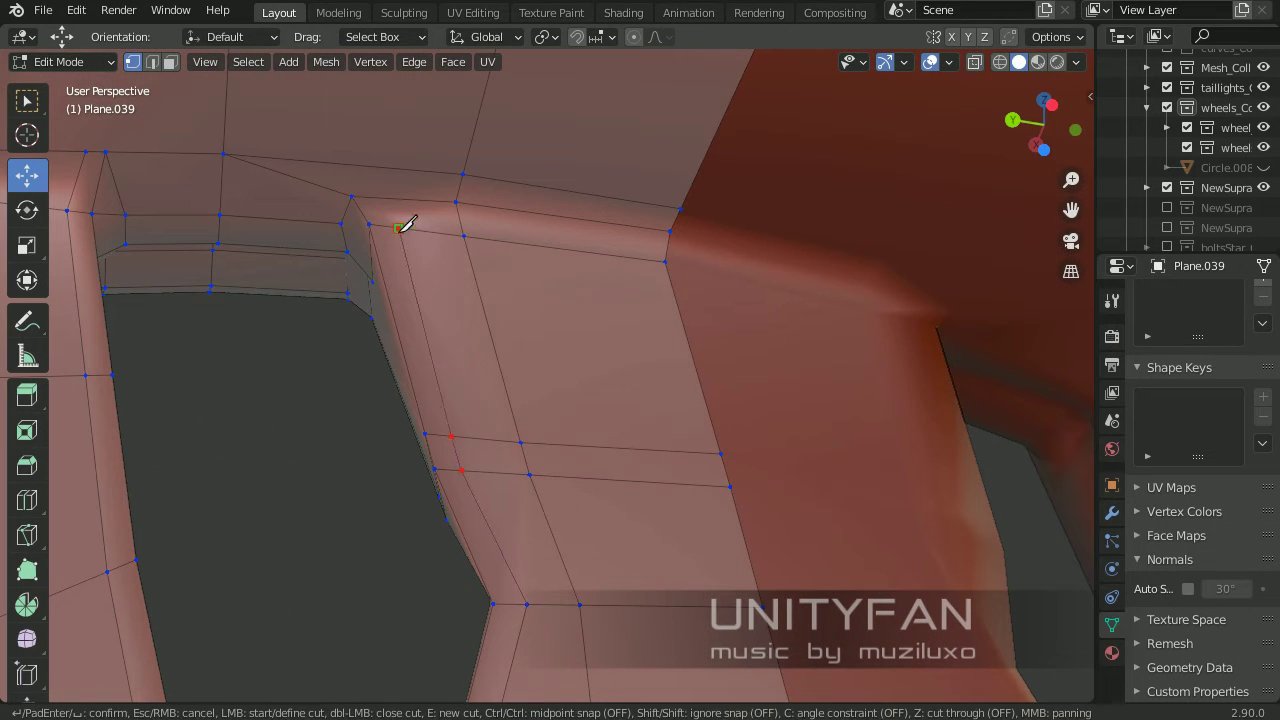
pyautogui.press('Return')
# Back in Edit Mode, confirm another knife cut running along the spoke
pyautogui.moveTo(443, 337)
pyautogui.mouseDown(button='middle')
pyautogui.moveTo(334, 374)
pyautogui.moveTo(770, 384)
pyautogui.moveTo(714, 363)
pyautogui.moveTo(634, 423)
pyautogui.moveTo(560, 449)
pyautogui.moveTo(602, 401)
pyautogui.mouseUp(button='middle')
pyautogui.press('Tab')
pyautogui.press('Tab')
pyautogui.moveTo(540, 267)
pyautogui.mouseDown(button='middle')
pyautogui.moveTo(566, 357)
pyautogui.moveTo(514, 374)
pyautogui.moveTo(492, 455)
pyautogui.mouseUp(button='middle')
pyautogui.scroll(2, 492, 455)
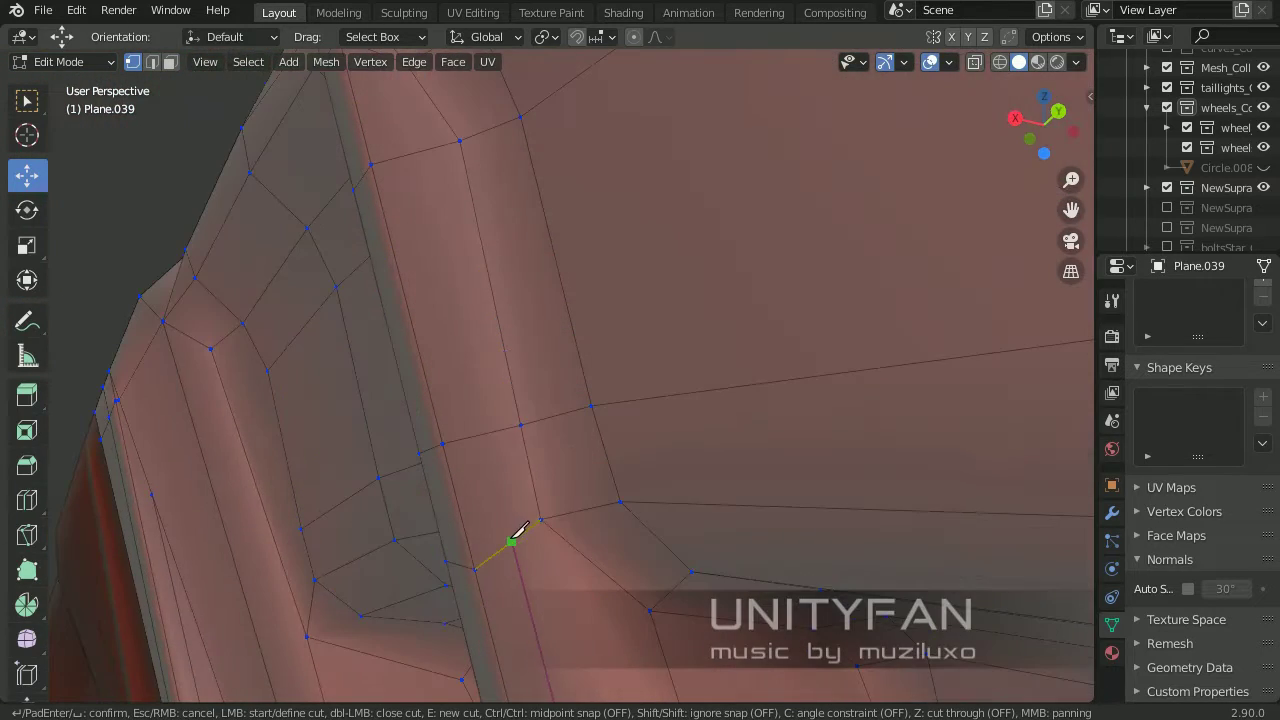
pyautogui.press('Return')
pyautogui.scroll(-4, 423, 314)
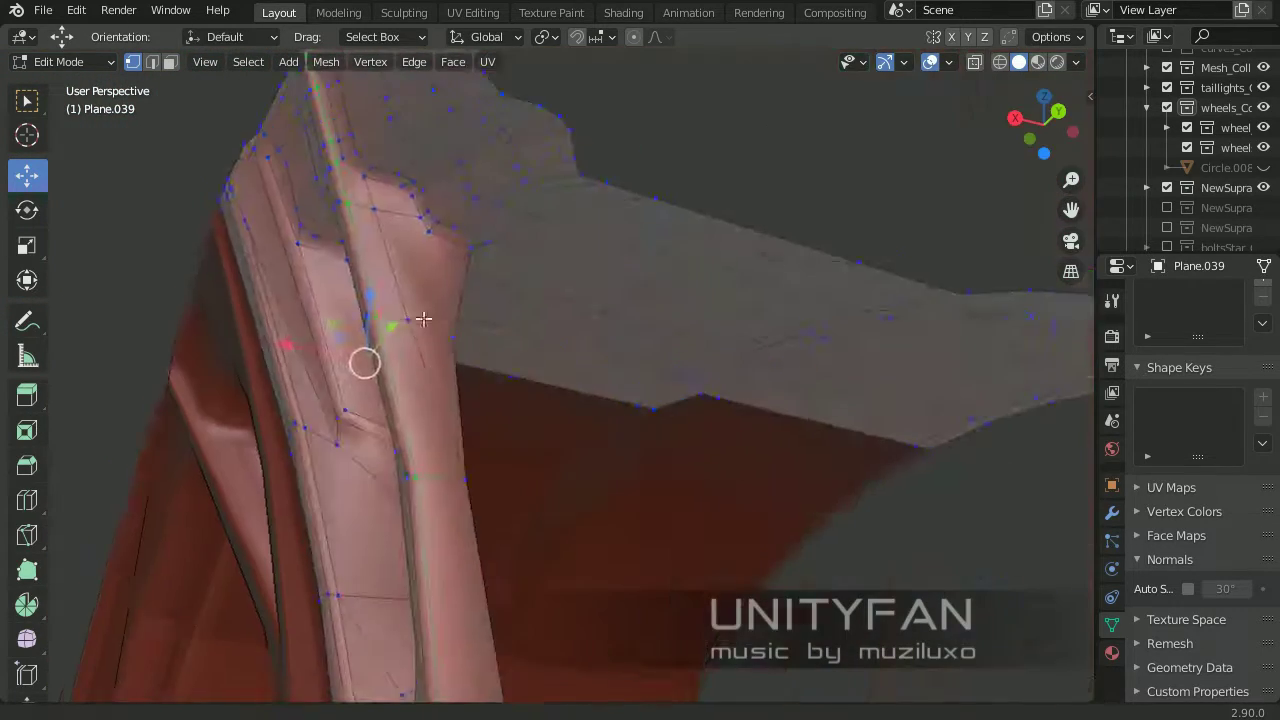
pyautogui.moveTo(423, 314)
pyautogui.mouseDown(button='middle')
pyautogui.moveTo(450, 293)
pyautogui.moveTo(486, 366)
pyautogui.moveTo(466, 471)
pyautogui.moveTo(697, 434)
pyautogui.moveTo(606, 437)
pyautogui.moveTo(571, 453)
pyautogui.mouseUp(button='middle')
# Check the wheel, then cut and confirm further edges along the spoke toward the rim
pyautogui.press('Tab')
pyautogui.press('Tab')
pyautogui.scroll(5, 571, 453)
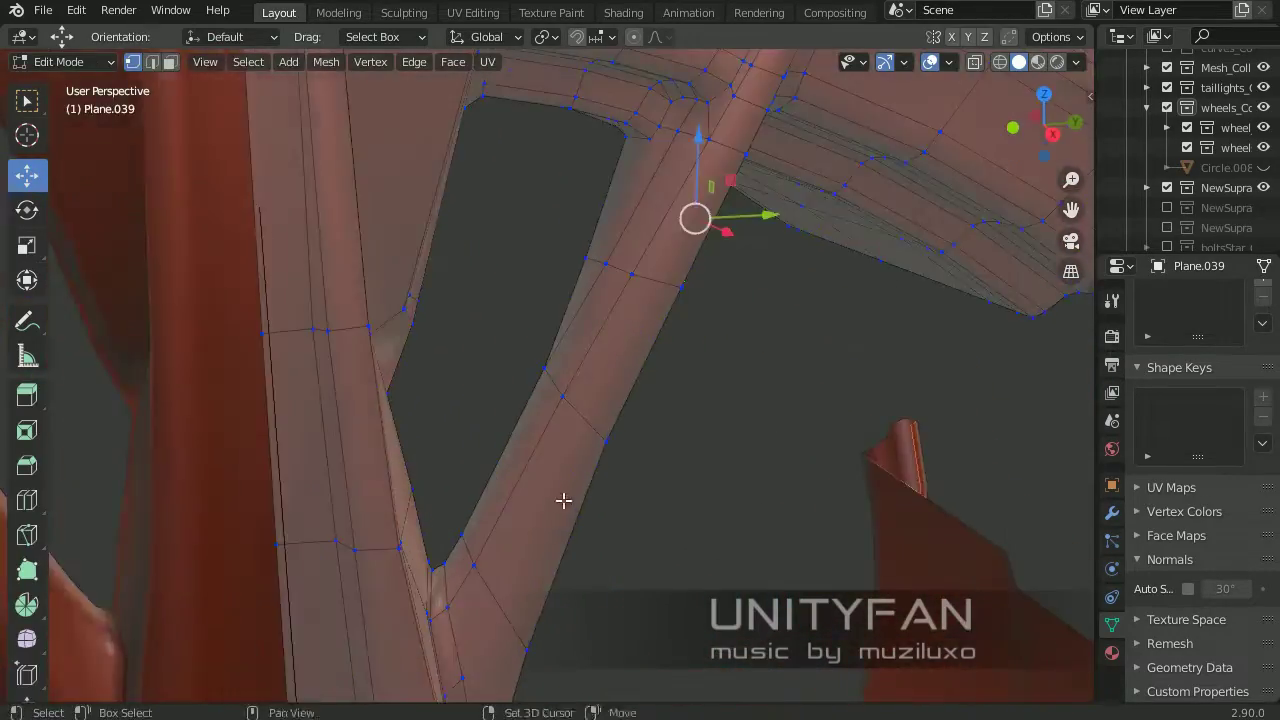
pyautogui.moveTo(563, 503)
pyautogui.mouseDown(button='middle')
pyautogui.moveTo(489, 463)
pyautogui.moveTo(512, 436)
pyautogui.moveTo(449, 454)
pyautogui.moveTo(290, 540)
pyautogui.mouseUp(button='middle')
pyautogui.press('k')
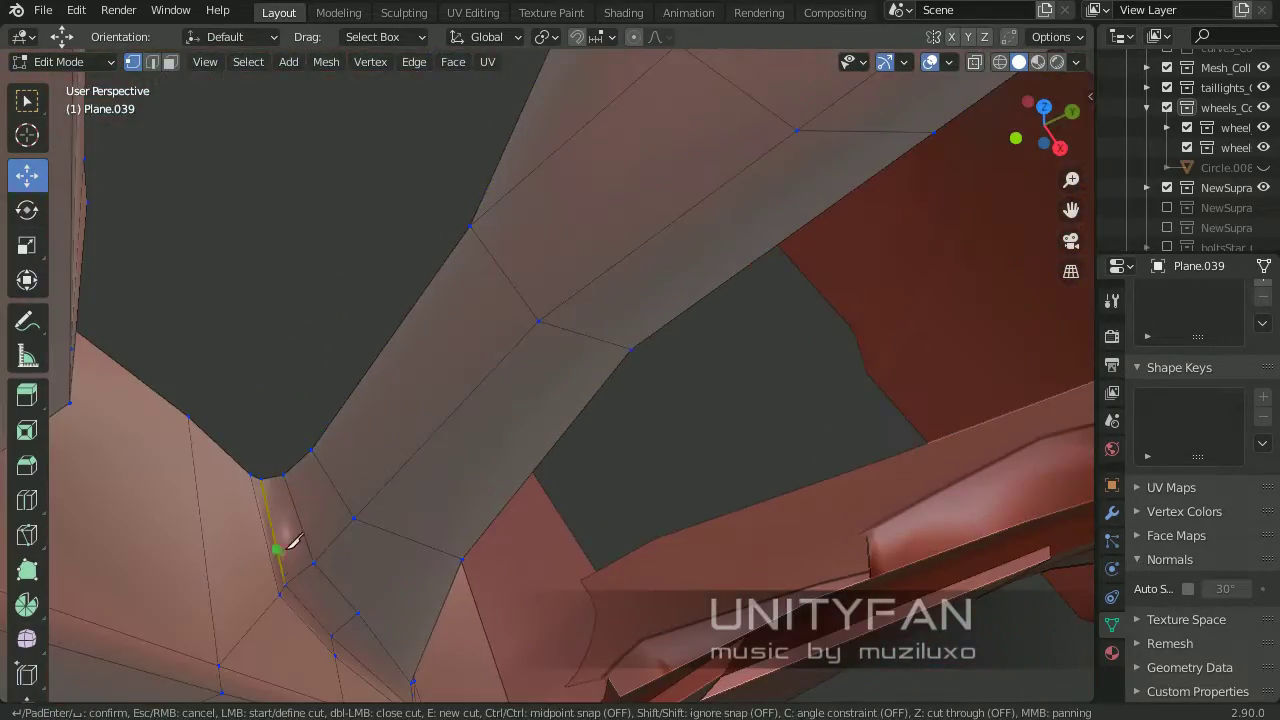
pyautogui.moveTo(343, 497)
pyautogui.mouseDown(button='middle')
pyautogui.moveTo(600, 220)
pyautogui.moveTo(651, 266)
pyautogui.moveTo(497, 411)
pyautogui.moveTo(455, 297)
pyautogui.mouseUp(button='middle')
pyautogui.press('Return')
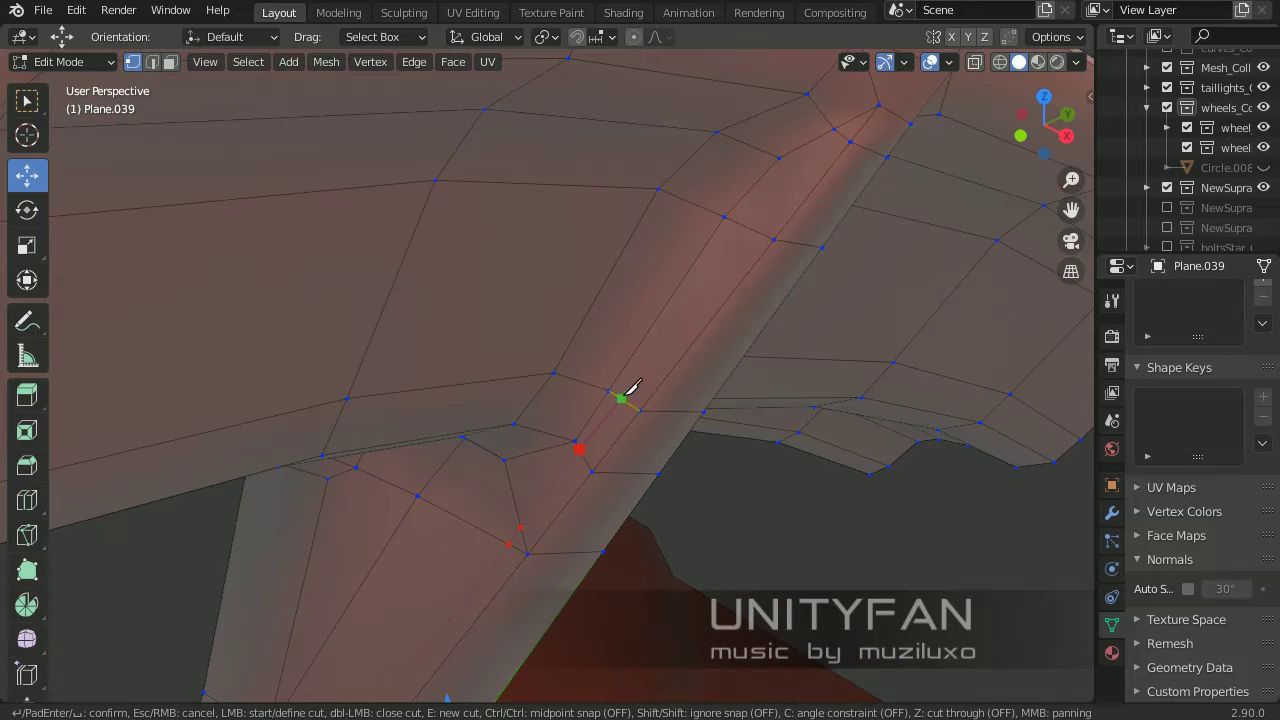
pyautogui.press('Return')
pyautogui.moveTo(842, 124)
pyautogui.mouseDown(button='middle')
pyautogui.moveTo(586, 459)
pyautogui.moveTo(585, 355)
pyautogui.mouseUp(button='middle')
# Knife-cut one more edge along the spoke and preview the whole wheel in Object Mode
pyautogui.press('Tab')
pyautogui.press('Tab')
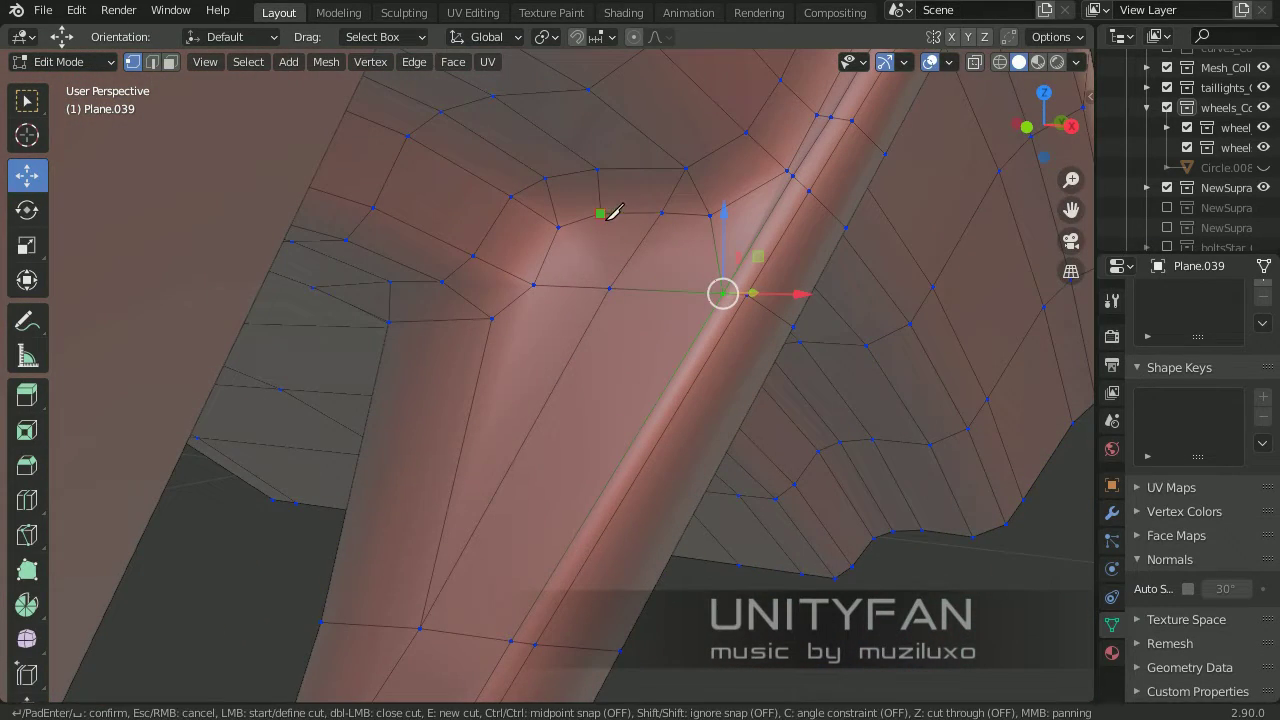
pyautogui.press('Tab')
pyautogui.moveTo(387, 354)
pyautogui.mouseDown(button='middle')
pyautogui.moveTo(541, 381)
pyautogui.moveTo(420, 260)
pyautogui.moveTo(551, 363)
pyautogui.mouseUp(button='middle')
pyautogui.press('Tab')
pyautogui.moveTo(650, 414)
pyautogui.mouseDown(button='middle')
pyautogui.moveTo(537, 614)
pyautogui.moveTo(462, 538)
pyautogui.mouseUp(button='middle')
pyautogui.press('k')
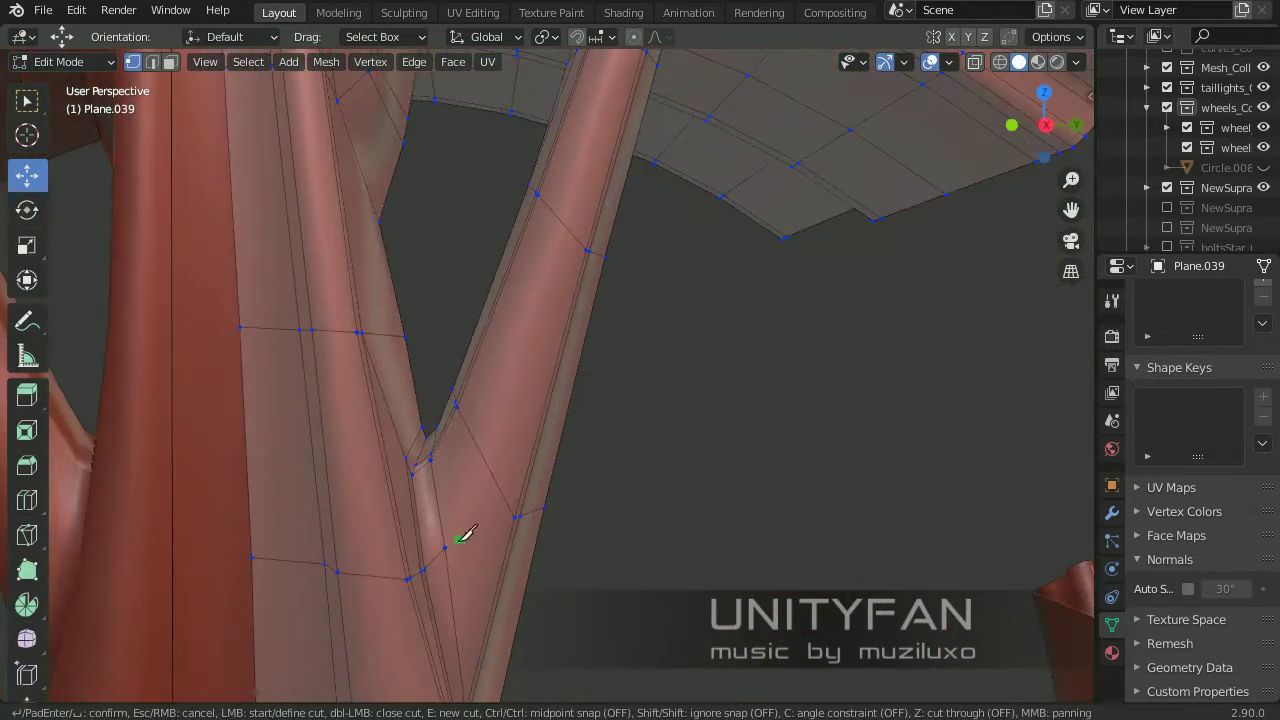
pyautogui.moveTo(493, 376)
pyautogui.mouseDown(button='middle')
pyautogui.moveTo(486, 509)
pyautogui.moveTo(449, 500)
pyautogui.moveTo(536, 200)
pyautogui.mouseUp(button='middle')
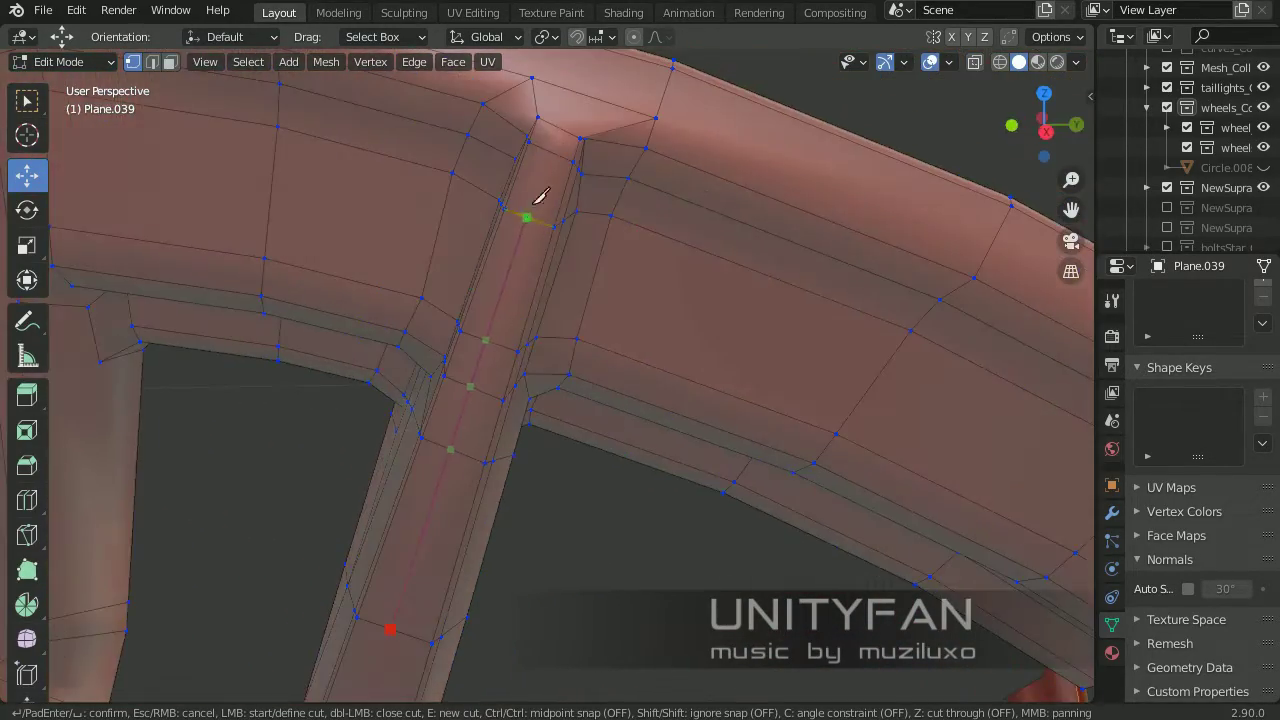
pyautogui.press('Return')
pyautogui.press('Tab')
pyautogui.moveTo(562, 127)
pyautogui.mouseDown(button='middle')
pyautogui.moveTo(486, 525)
pyautogui.moveTo(405, 303)
pyautogui.mouseUp(button='middle')
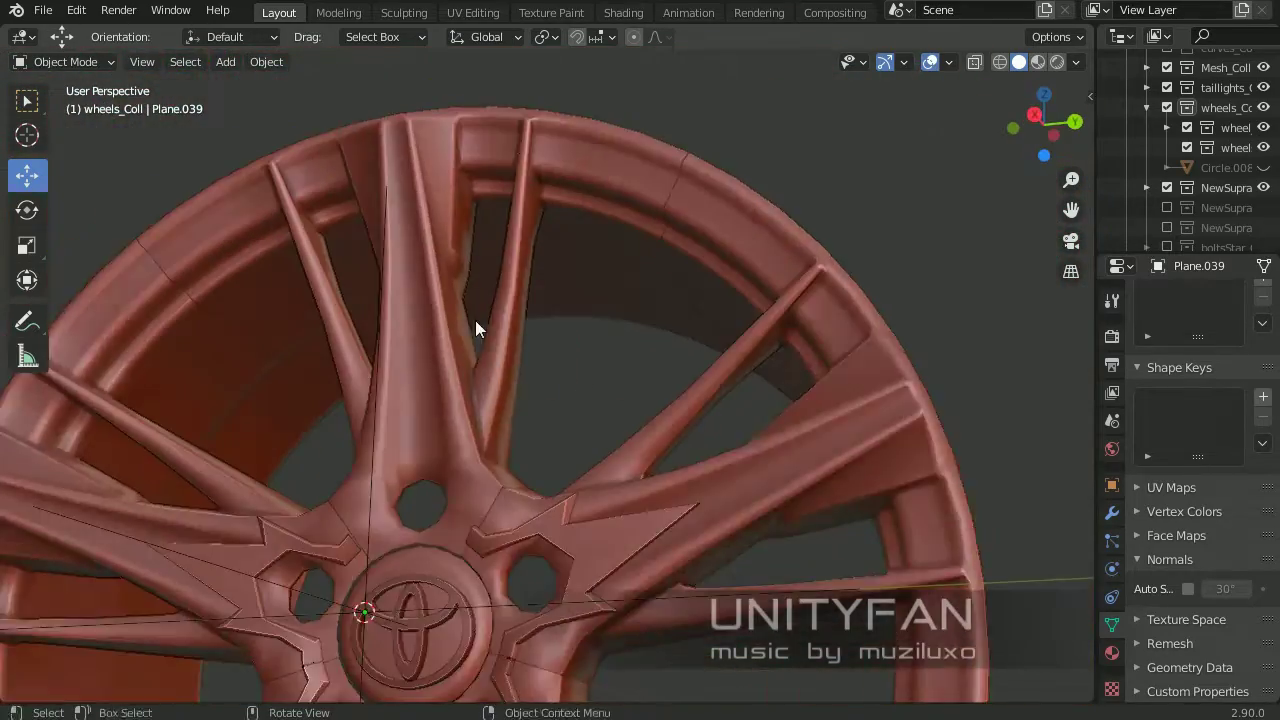
# Zoom in on the V-shaped spoke and commit the pending knife cuts into its mesh
pyautogui.press('Tab')
pyautogui.scroll(6, 405, 303)
pyautogui.moveTo(609, 317); pyautogui.dragTo(539, 403, button='middle')
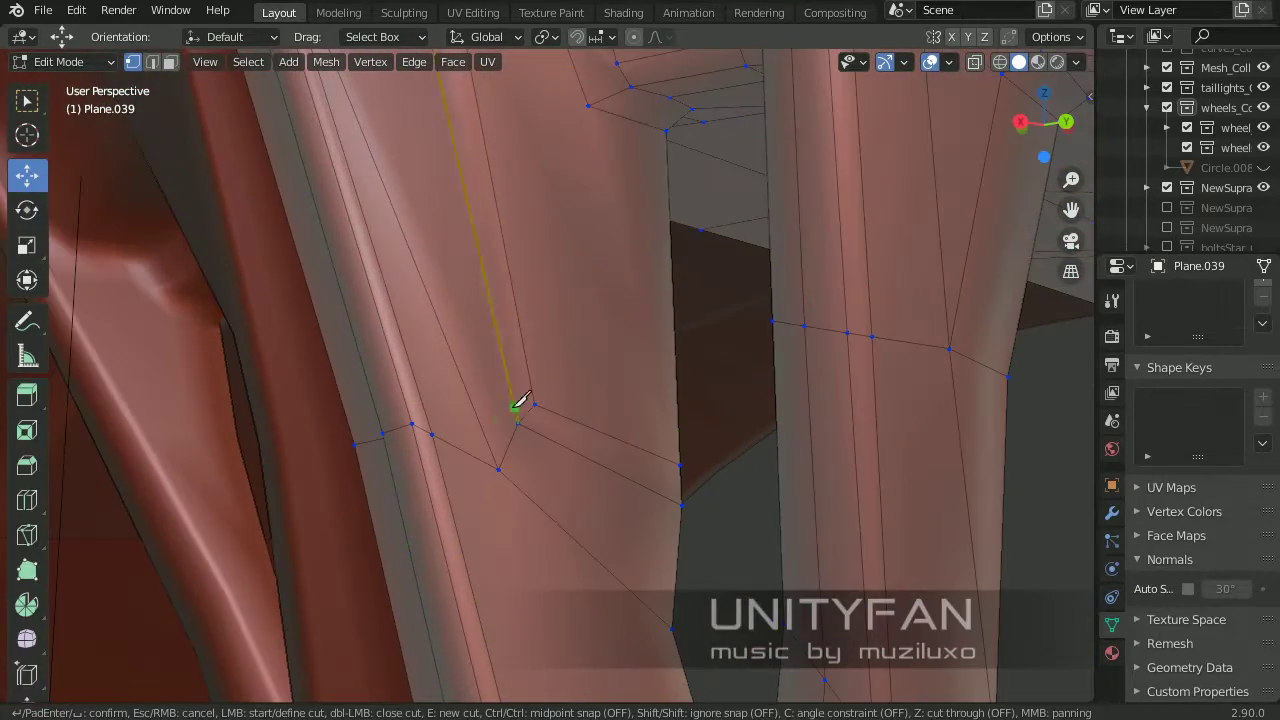
pyautogui.press('Tab')
pyautogui.moveTo(583, 105)
pyautogui.mouseDown(button='middle')
pyautogui.moveTo(514, 246)
pyautogui.moveTo(500, 337)
pyautogui.moveTo(134, 300)
pyautogui.moveTo(456, 276)
pyautogui.mouseUp(button='middle')
pyautogui.press('Tab')
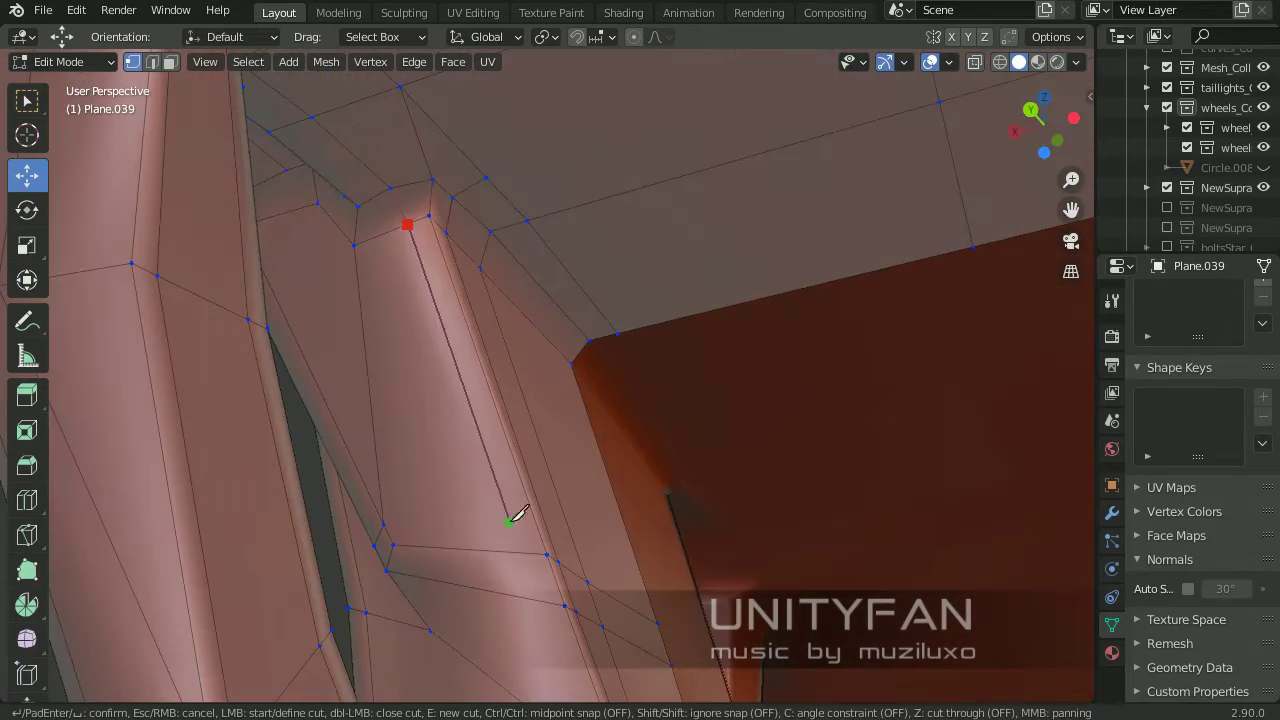
pyautogui.press('Return')
pyautogui.moveTo(556, 590)
pyautogui.mouseDown(button='middle')
pyautogui.moveTo(608, 354)
pyautogui.moveTo(614, 523)
pyautogui.moveTo(609, 286)
pyautogui.moveTo(657, 449)
pyautogui.moveTo(518, 338)
pyautogui.moveTo(797, 406)
pyautogui.moveTo(554, 457)
pyautogui.mouseUp(button='middle')
pyautogui.press('Return')
# Start new knife cuts on the V-shaped spoke's inner surface, previewing toward the rim
pyautogui.press('k')
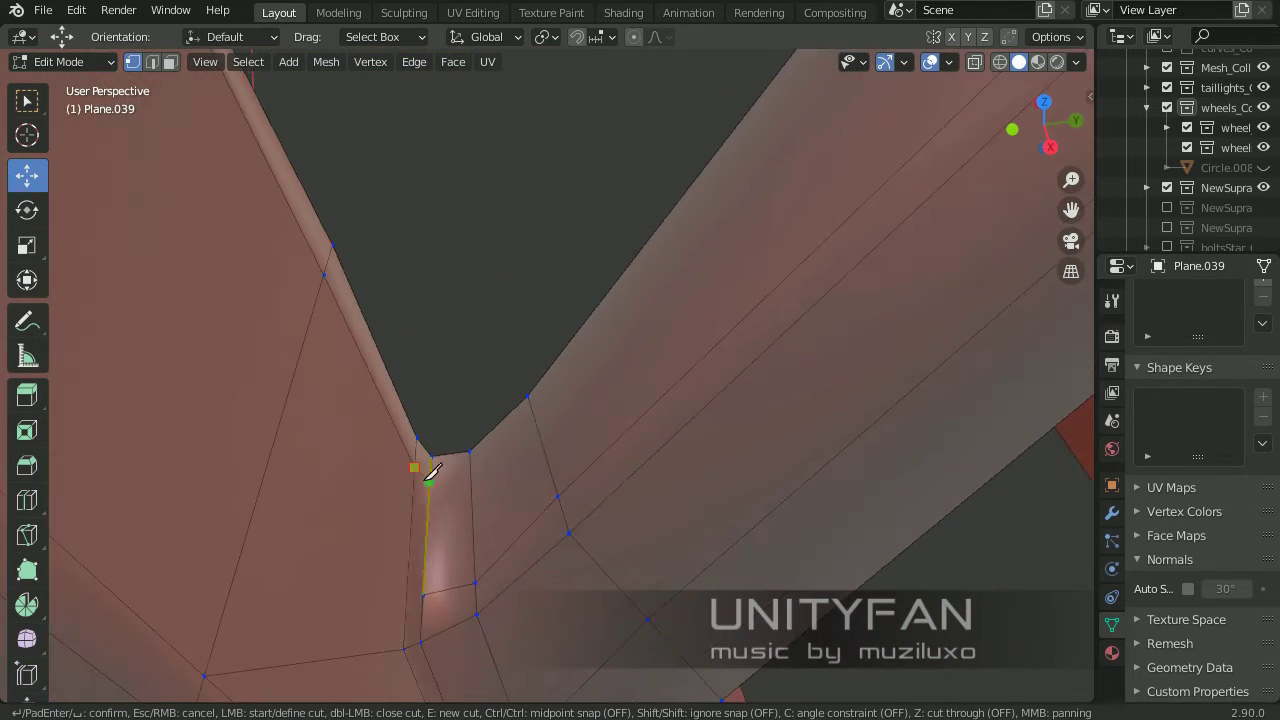
pyautogui.moveTo(621, 404)
pyautogui.mouseDown(button='middle')
pyautogui.moveTo(680, 337)
pyautogui.moveTo(583, 503)
pyautogui.moveTo(612, 540)
pyautogui.mouseUp(button='middle')
pyautogui.press('k')
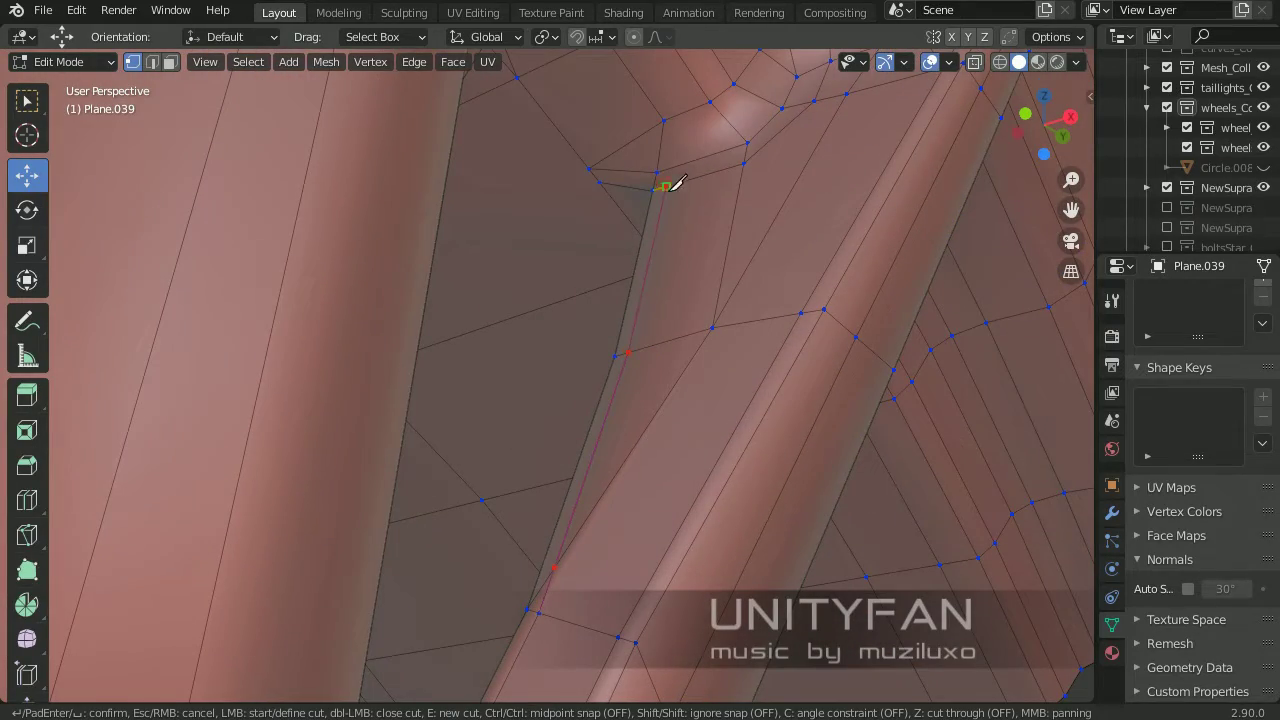
pyautogui.moveTo(579, 613)
pyautogui.mouseDown(button='middle')
pyautogui.moveTo(596, 423)
pyautogui.moveTo(649, 368)
pyautogui.moveTo(596, 462)
pyautogui.moveTo(571, 437)
pyautogui.mouseUp(button='middle')
pyautogui.press('Tab')
pyautogui.press('Tab')
# Commit the pending cut as a new edge and frame the rim edge
pyautogui.scroll(5, 571, 437)
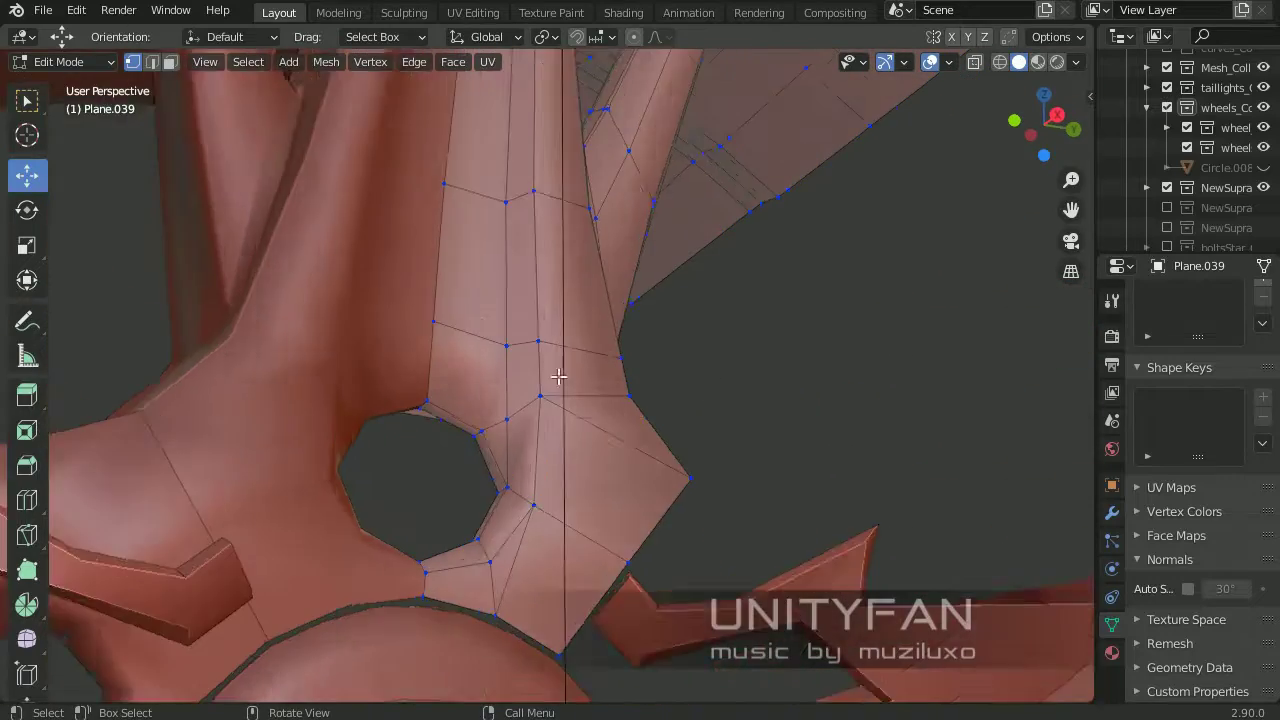
pyautogui.scroll(3, 468, 448)
pyautogui.press('Return')
pyautogui.scroll(-3, 483, 391)
pyautogui.scroll(3, 486, 441)
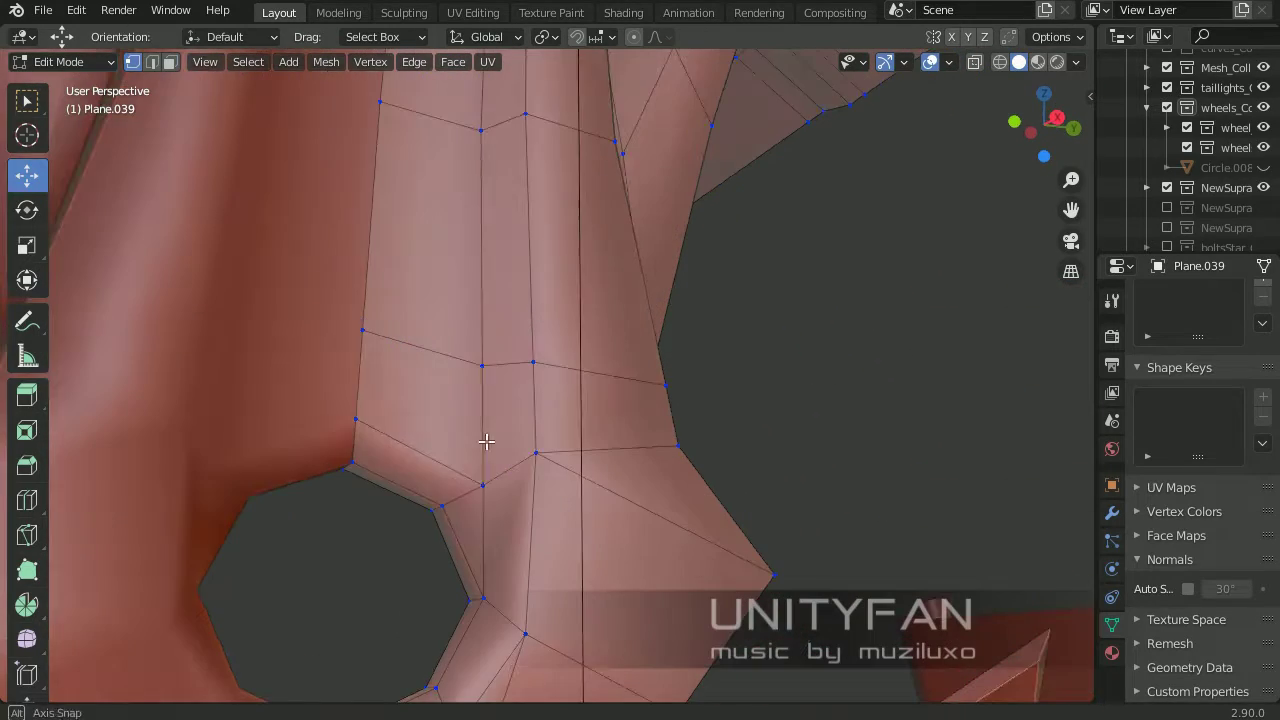
pyautogui.scroll(-2, 457, 229)
pyautogui.moveTo(457, 229)
pyautogui.mouseDown(button='middle')
pyautogui.moveTo(446, 500)
pyautogui.moveTo(422, 235)
pyautogui.mouseUp(button='middle')
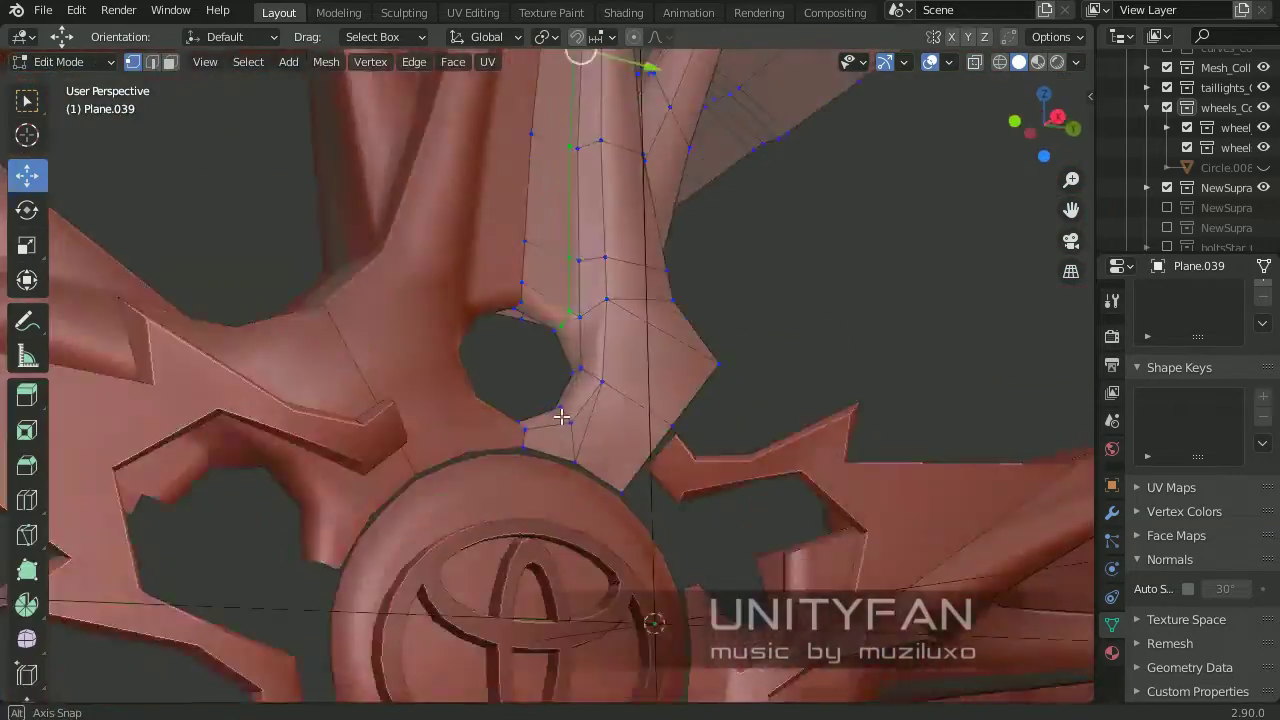
# Close in on the spoke hole and start knife-cutting edges around it
pyautogui.moveTo(562, 417); pyautogui.dragTo(329, 591, button='middle')
pyautogui.scroll(3, 440, 426)
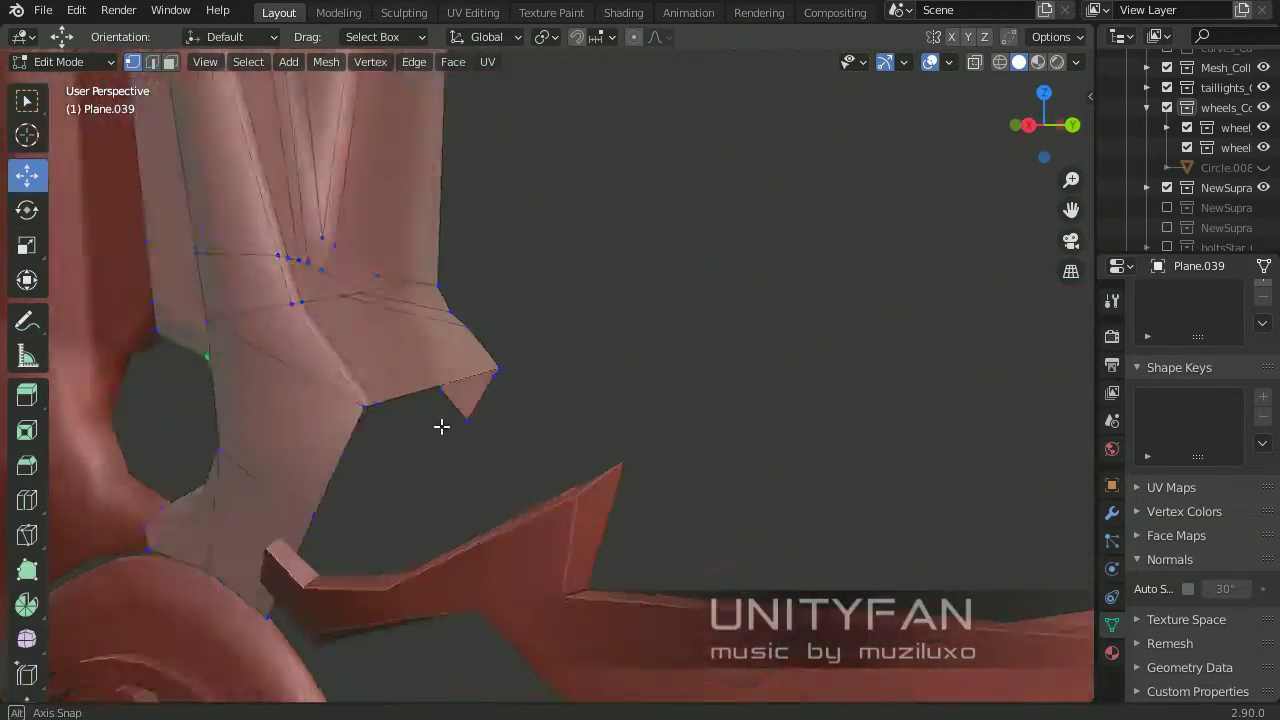
pyautogui.moveTo(440, 426); pyautogui.dragTo(503, 386, button='middle')
pyautogui.scroll(2, 425, 471)
pyautogui.press('k')
pyautogui.moveTo(425, 471); pyautogui.dragTo(440, 458, button='middle')
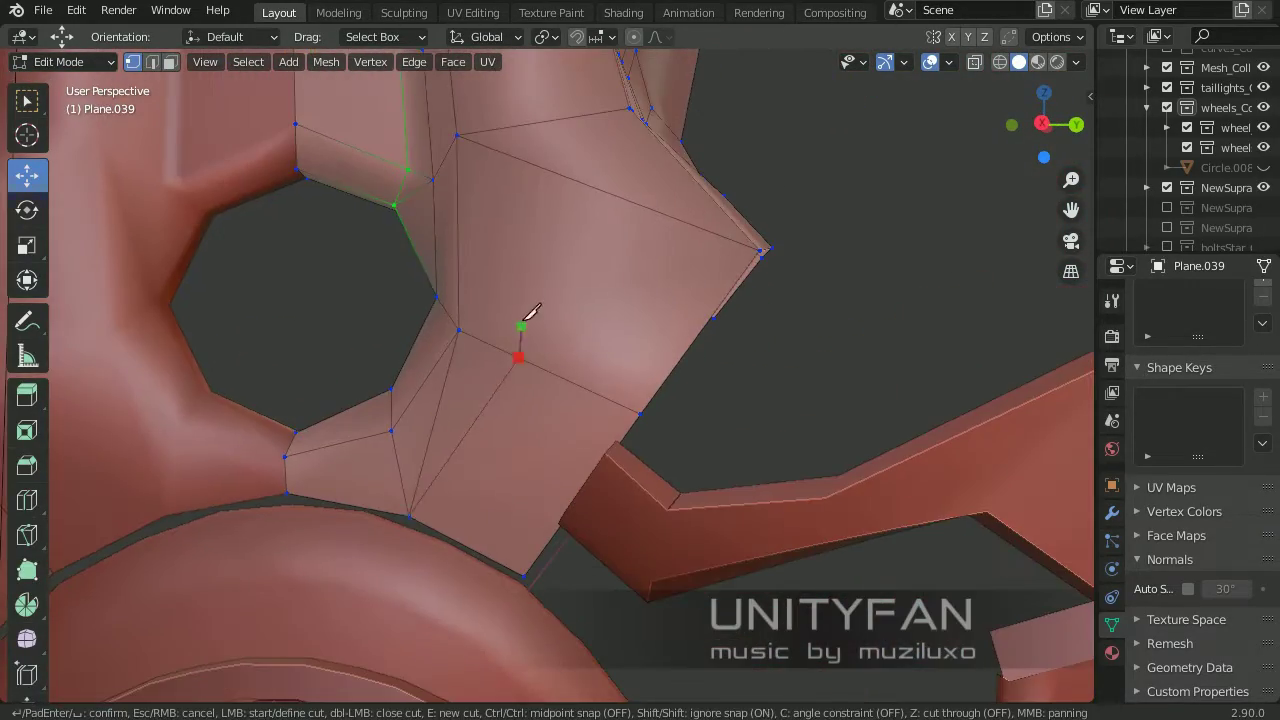
pyautogui.moveTo(532, 312); pyautogui.dragTo(486, 357, button='middle')
pyautogui.scroll(-4, 486, 357)
pyautogui.scroll(3, 503, 423)
pyautogui.scroll(2, 400, 416)
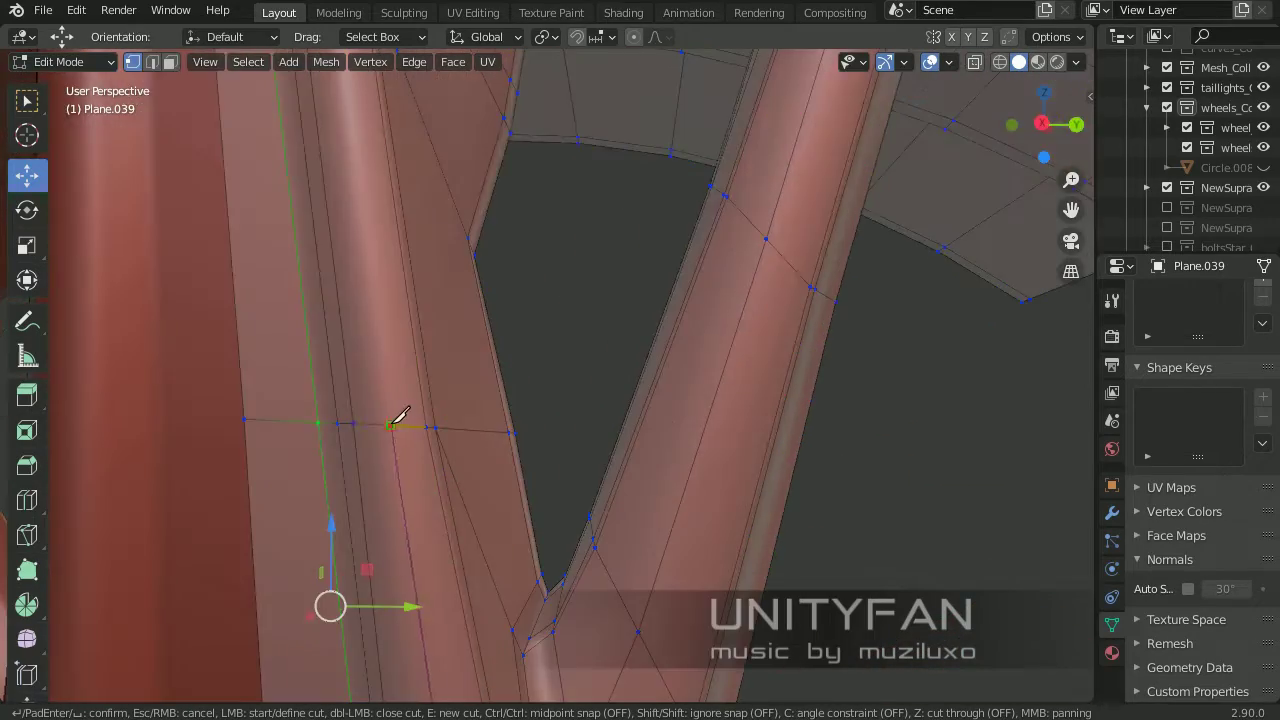
# Orbit around the rim to the spoke base and merge the chosen vertices into one
pyautogui.moveTo(400, 416)
pyautogui.mouseDown(button='middle')
pyautogui.moveTo(530, 420)
pyautogui.moveTo(543, 286)
pyautogui.moveTo(468, 218)
pyautogui.mouseUp(button='middle')
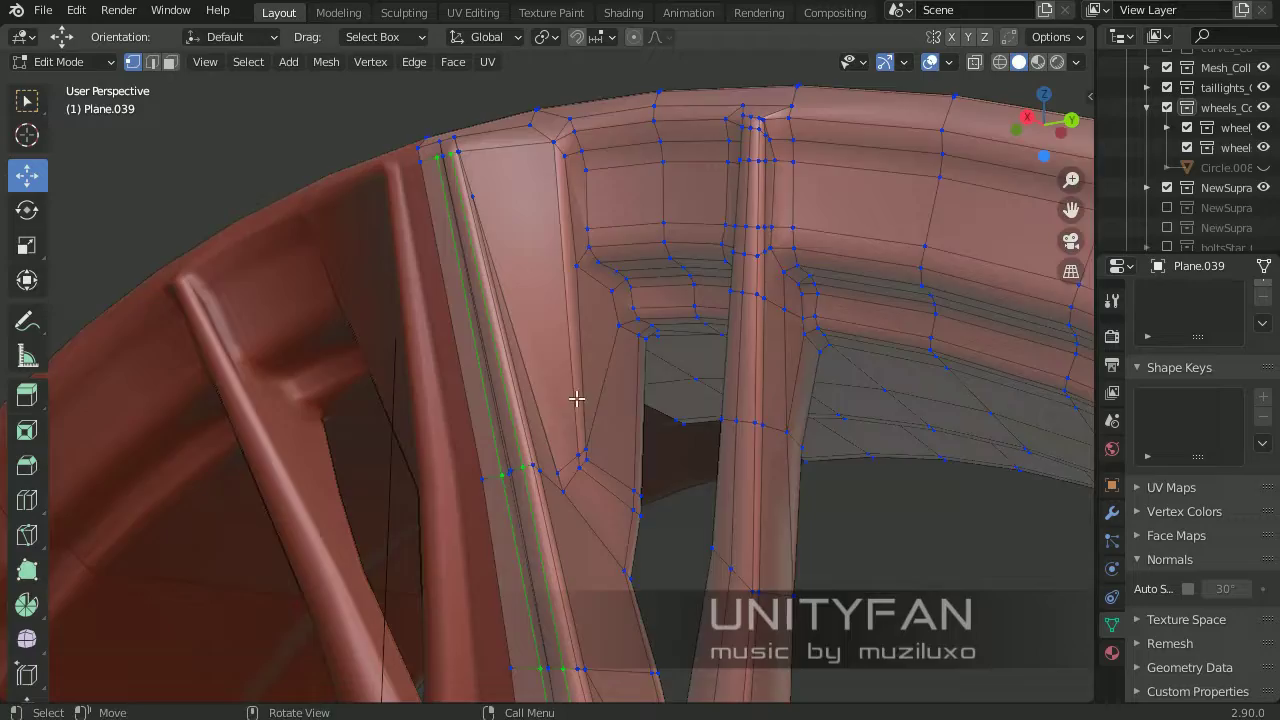
pyautogui.moveTo(580, 400)
pyautogui.mouseDown(button='middle')
pyautogui.moveTo(469, 434)
pyautogui.moveTo(385, 395)
pyautogui.mouseUp(button='middle')
pyautogui.scroll(3, 498, 375)
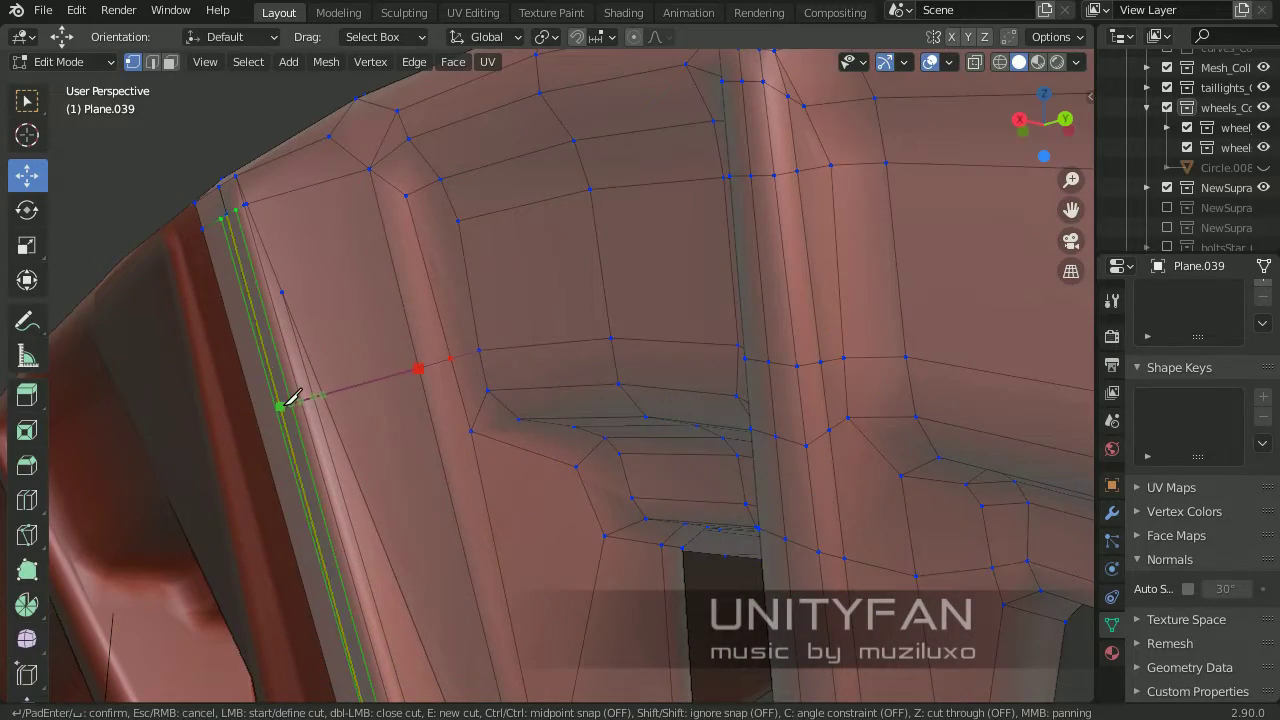
pyautogui.moveTo(293, 398)
pyautogui.mouseDown(button='middle')
pyautogui.moveTo(366, 460)
pyautogui.moveTo(527, 367)
pyautogui.mouseUp(button='middle')
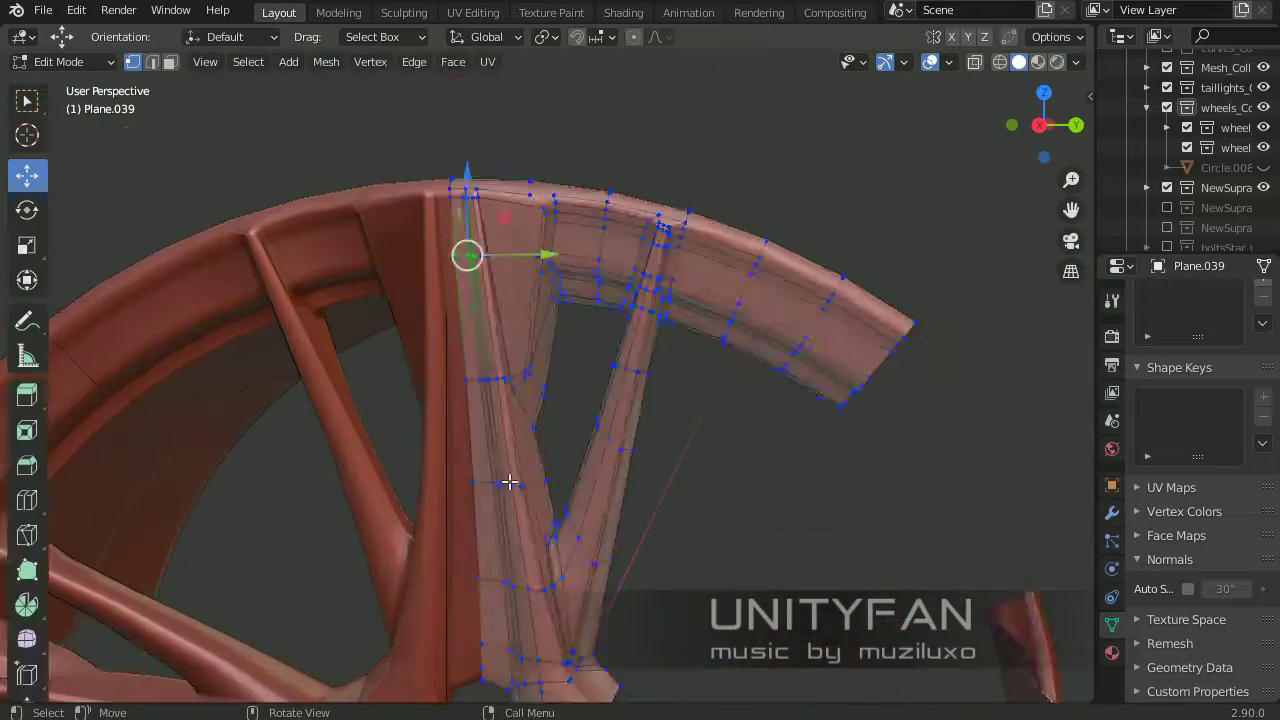
pyautogui.scroll(3, 509, 483)
pyautogui.scroll(3, 529, 306)
pyautogui.moveTo(457, 243)
pyautogui.mouseDown(button='middle')
pyautogui.moveTo(586, 297)
pyautogui.moveTo(485, 338)
pyautogui.mouseUp(button='middle')
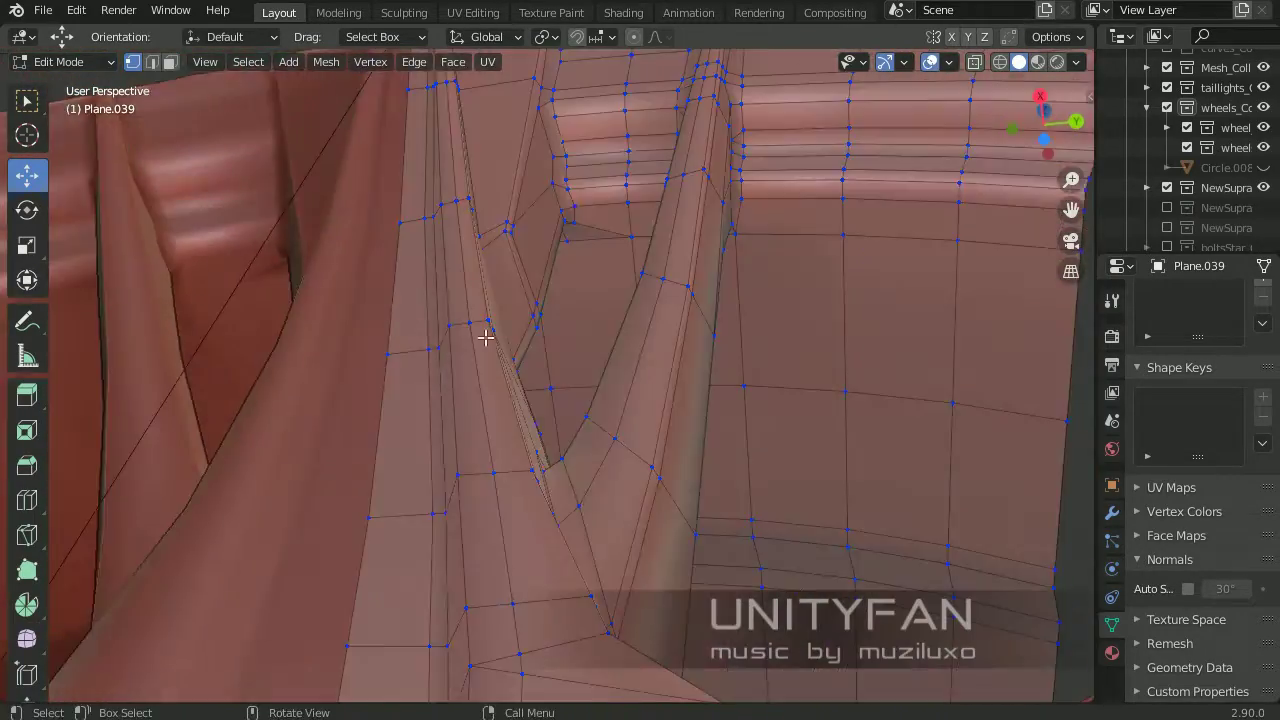
pyautogui.scroll(-3, 487, 340)
pyautogui.click(567, 396)
pyautogui.scroll(2, 576, 444)
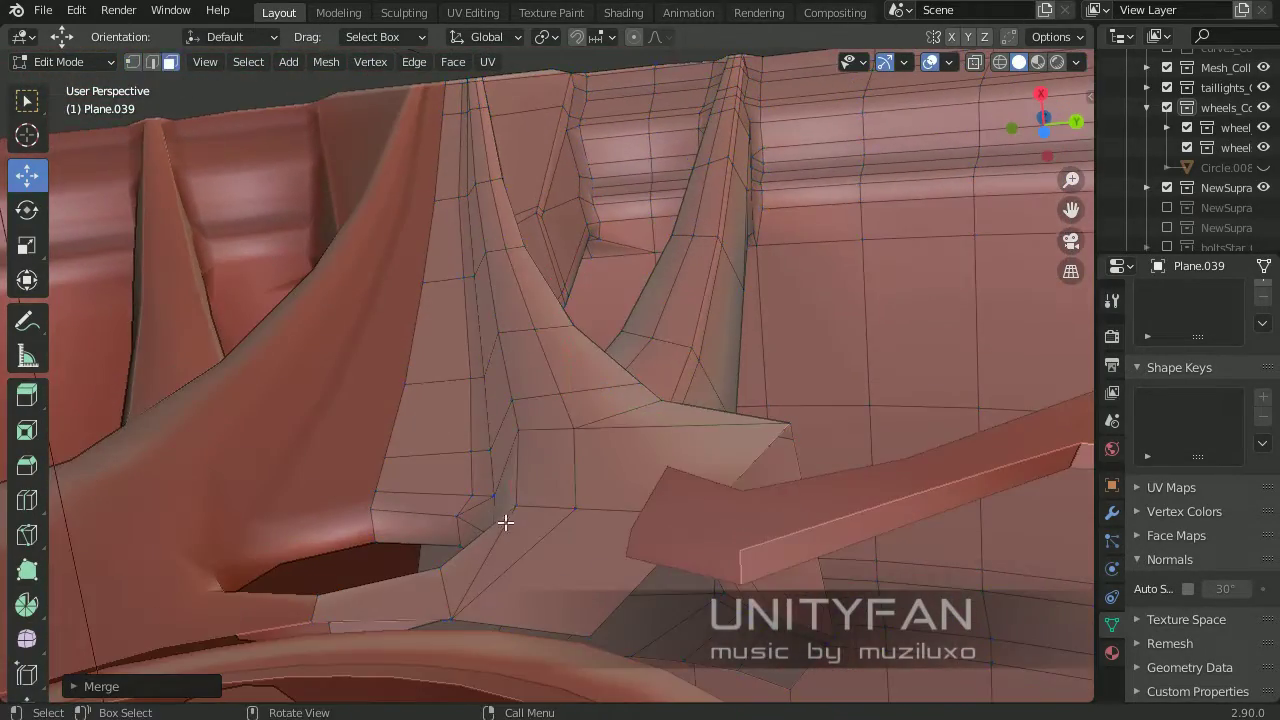
# Switch to vertex select and start a knife cut near the spoke hole by the hub
pyautogui.moveTo(486, 535)
pyautogui.mouseDown(button='middle')
pyautogui.moveTo(883, 369)
pyautogui.moveTo(477, 277)
pyautogui.mouseUp(button='middle')
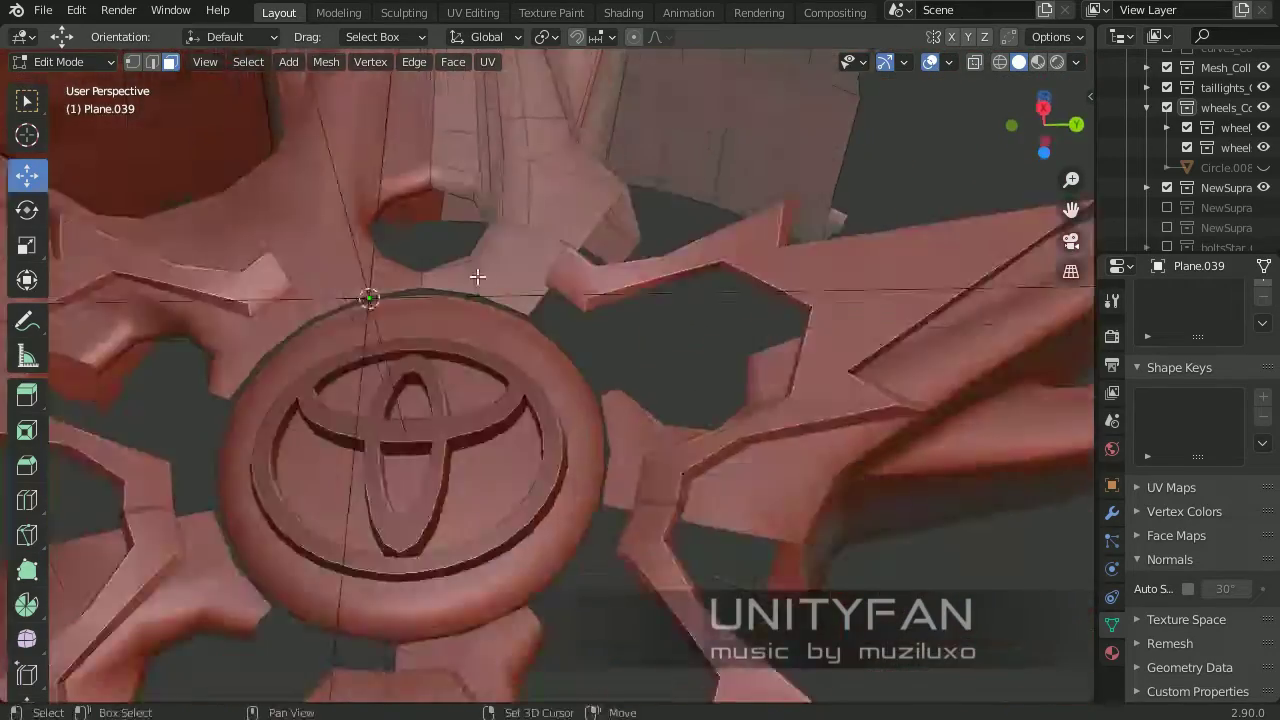
pyautogui.scroll(3, 240, 214)
pyautogui.press('1')
pyautogui.scroll(-2, 581, 432)
pyautogui.scroll(5, 580, 432)
pyautogui.press('k')
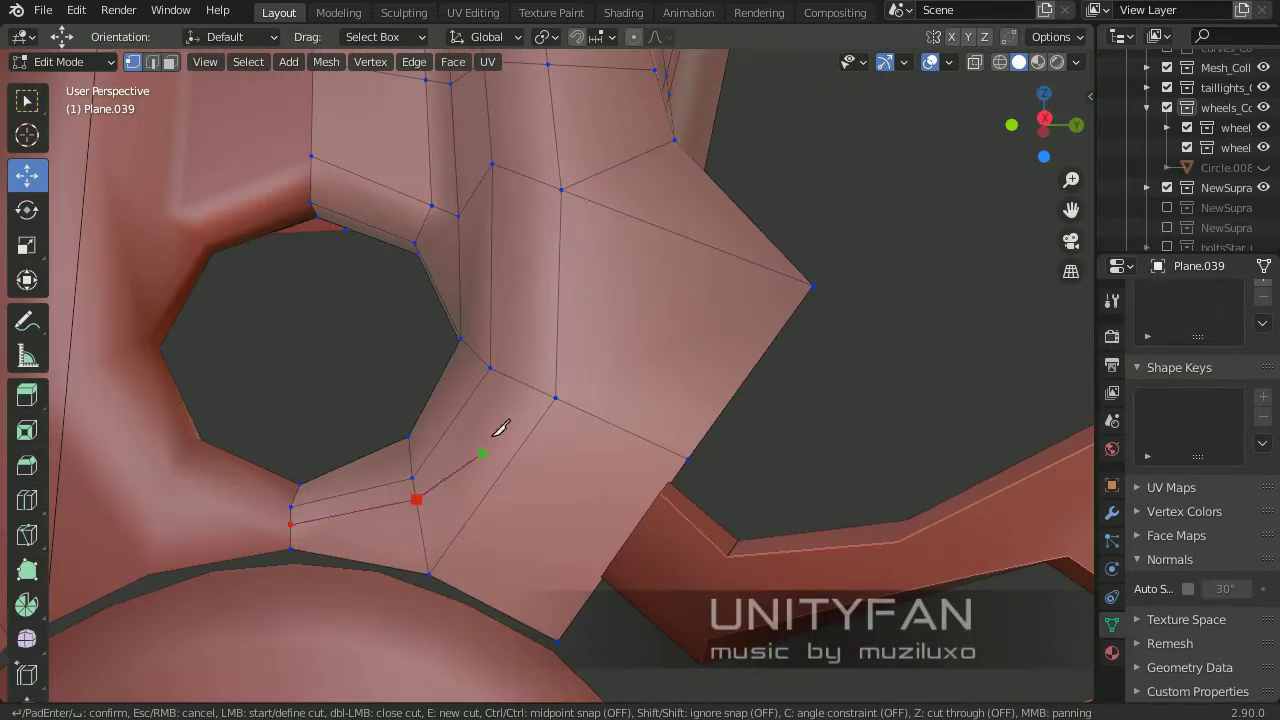
pyautogui.moveTo(500, 428); pyautogui.dragTo(470, 383, button='middle')
pyautogui.moveTo(462, 272)
pyautogui.mouseDown(button='middle')
pyautogui.moveTo(466, 506)
pyautogui.moveTo(446, 514)
pyautogui.moveTo(471, 514)
pyautogui.moveTo(449, 323)
pyautogui.mouseUp(button='middle')
# Confirm the knife cut, preview the wheel, and return to editing in face select mode
pyautogui.press('Return')
pyautogui.press('Tab')
pyautogui.scroll(-4, 428, 314)
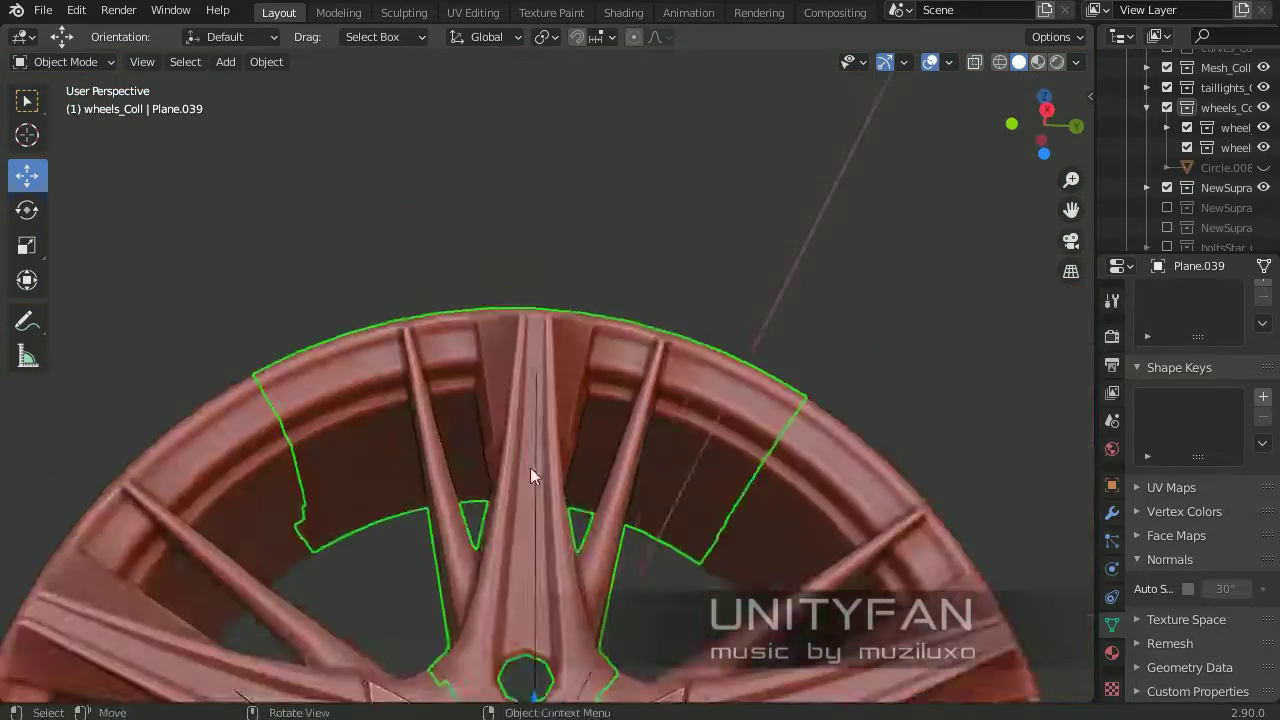
pyautogui.scroll(5, 491, 337)
pyautogui.press('Tab')
pyautogui.scroll(2, 460, 396)
pyautogui.press('3')
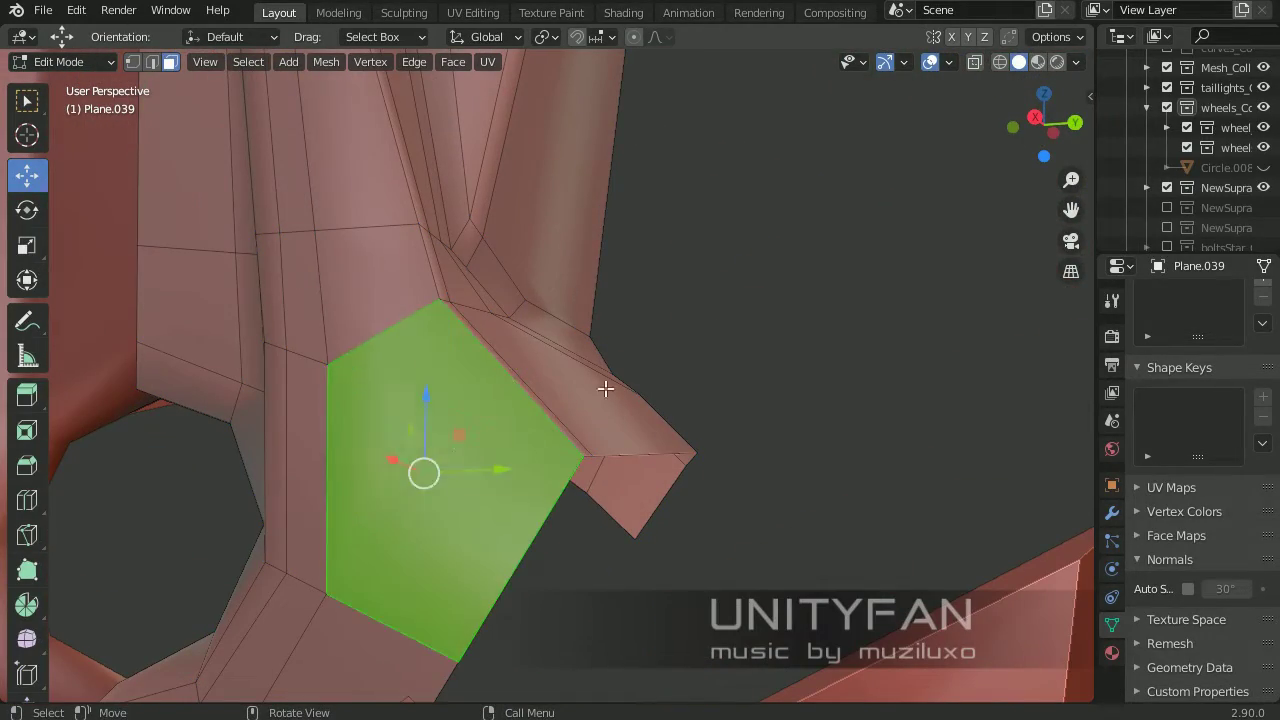
# Confirm another knife cut on the spoke and preview it in Object Mode
pyautogui.moveTo(410, 226)
pyautogui.mouseDown(button='middle')
pyautogui.moveTo(463, 437)
pyautogui.moveTo(457, 371)
pyautogui.moveTo(491, 420)
pyautogui.moveTo(487, 370)
pyautogui.moveTo(451, 465)
pyautogui.moveTo(420, 450)
pyautogui.moveTo(545, 512)
pyautogui.mouseUp(button='middle')
pyautogui.scroll(-3, 487, 368)
pyautogui.press('Return')
pyautogui.press('Tab')
pyautogui.scroll(-4, 497, 449)
pyautogui.scroll(4, 520, 371)
pyautogui.press('Tab')
pyautogui.scroll(3, 451, 465)
pyautogui.scroll(2, 360, 354)
# Add and confirm a new knife cut on the spoke, then preview the rim
pyautogui.press('k')
pyautogui.moveTo(428, 402)
pyautogui.mouseDown(button='middle')
pyautogui.moveTo(471, 374)
pyautogui.moveTo(422, 325)
pyautogui.mouseUp(button='middle')
pyautogui.press('Return')
pyautogui.moveTo(412, 278); pyautogui.dragTo(571, 543, button='middle')
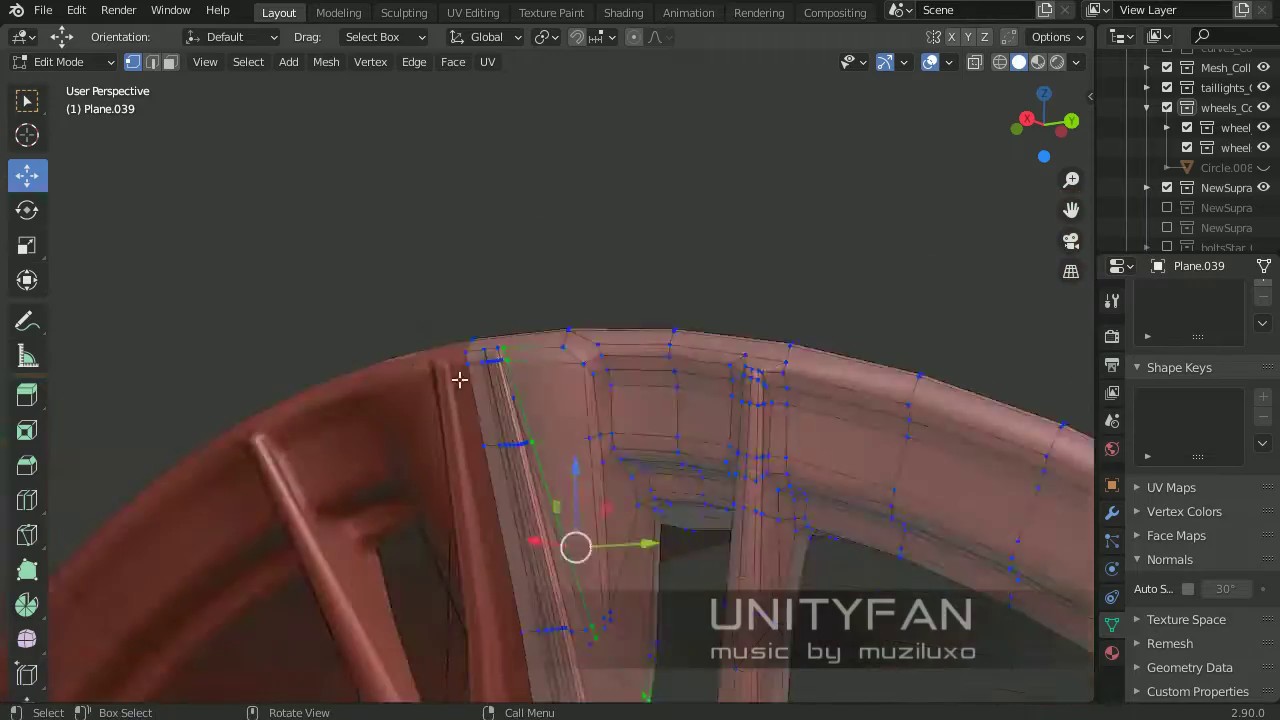
pyautogui.press('Tab')
pyautogui.press('Tab')
pyautogui.moveTo(380, 306)
pyautogui.mouseDown(button='middle')
pyautogui.moveTo(428, 359)
pyautogui.moveTo(426, 347)
pyautogui.moveTo(553, 292)
pyautogui.mouseUp(button='middle')
# Knife-cut the rim near the window opening and merge the vertices at the last selected one
pyautogui.press('k')
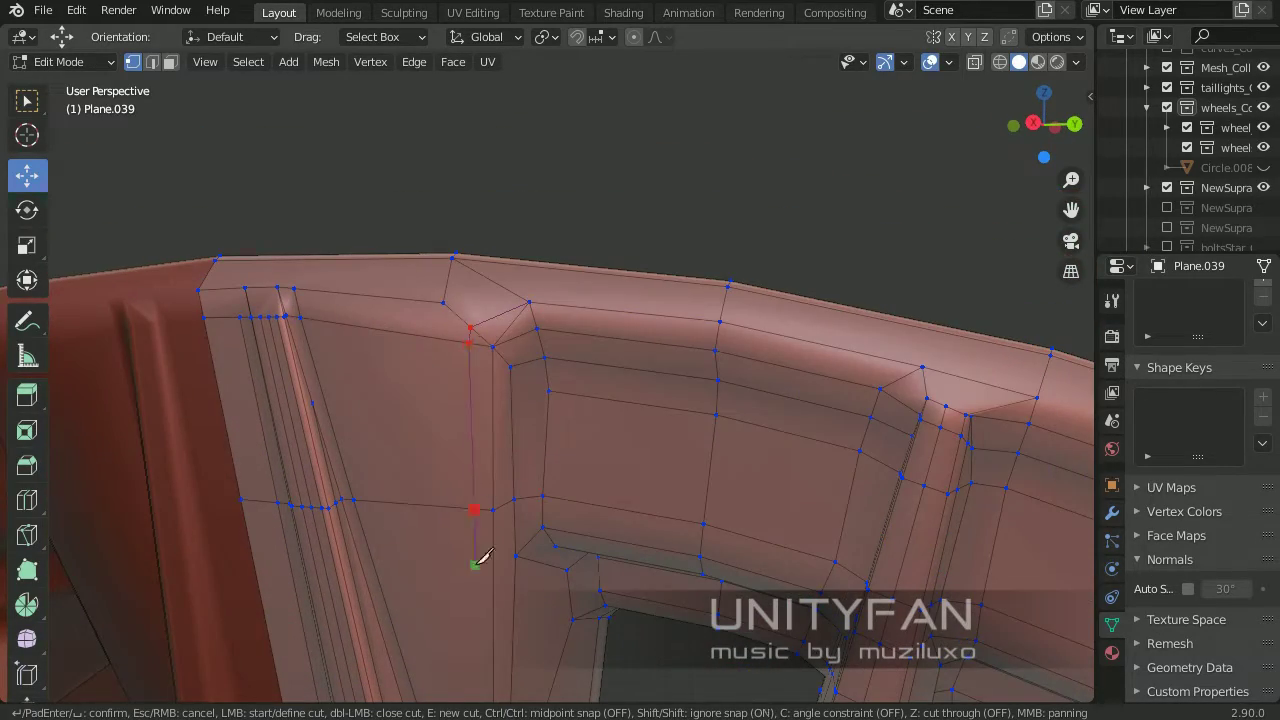
pyautogui.moveTo(478, 563); pyautogui.dragTo(490, 505, button='middle')
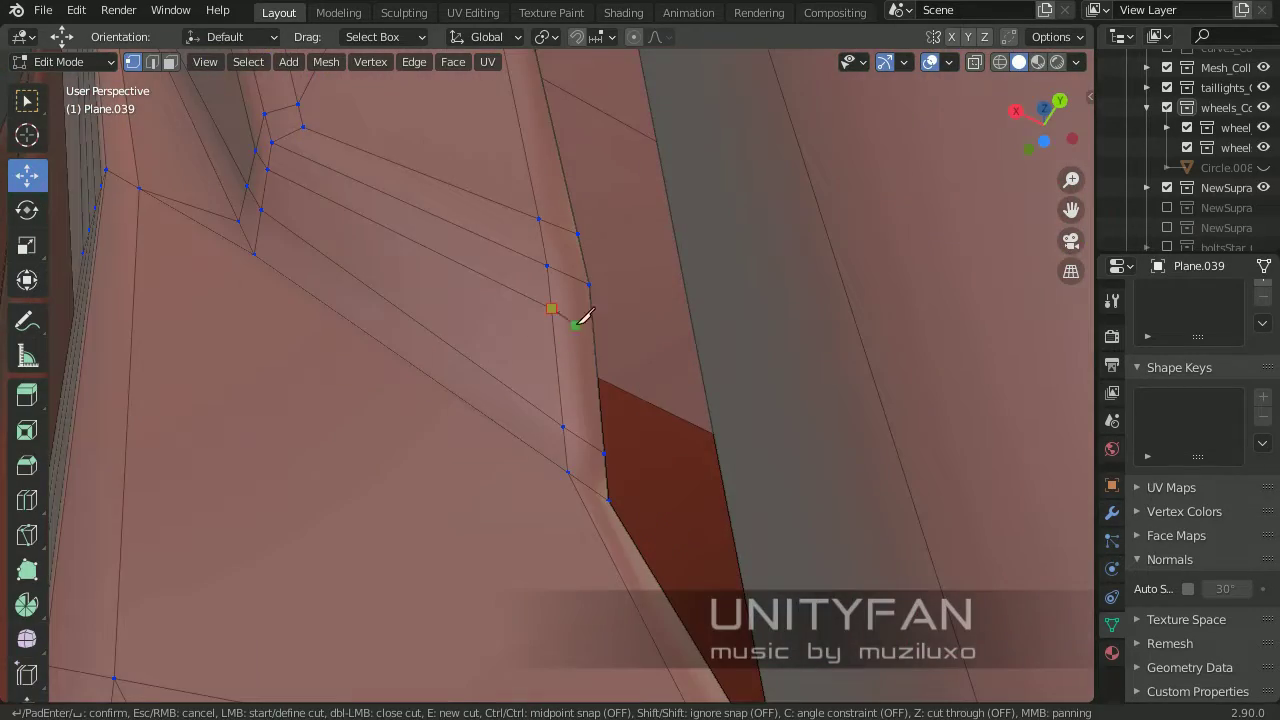
pyautogui.moveTo(585, 315)
pyautogui.mouseDown(button='middle')
pyautogui.moveTo(357, 457)
pyautogui.moveTo(543, 509)
pyautogui.moveTo(472, 368)
pyautogui.mouseUp(button='middle')
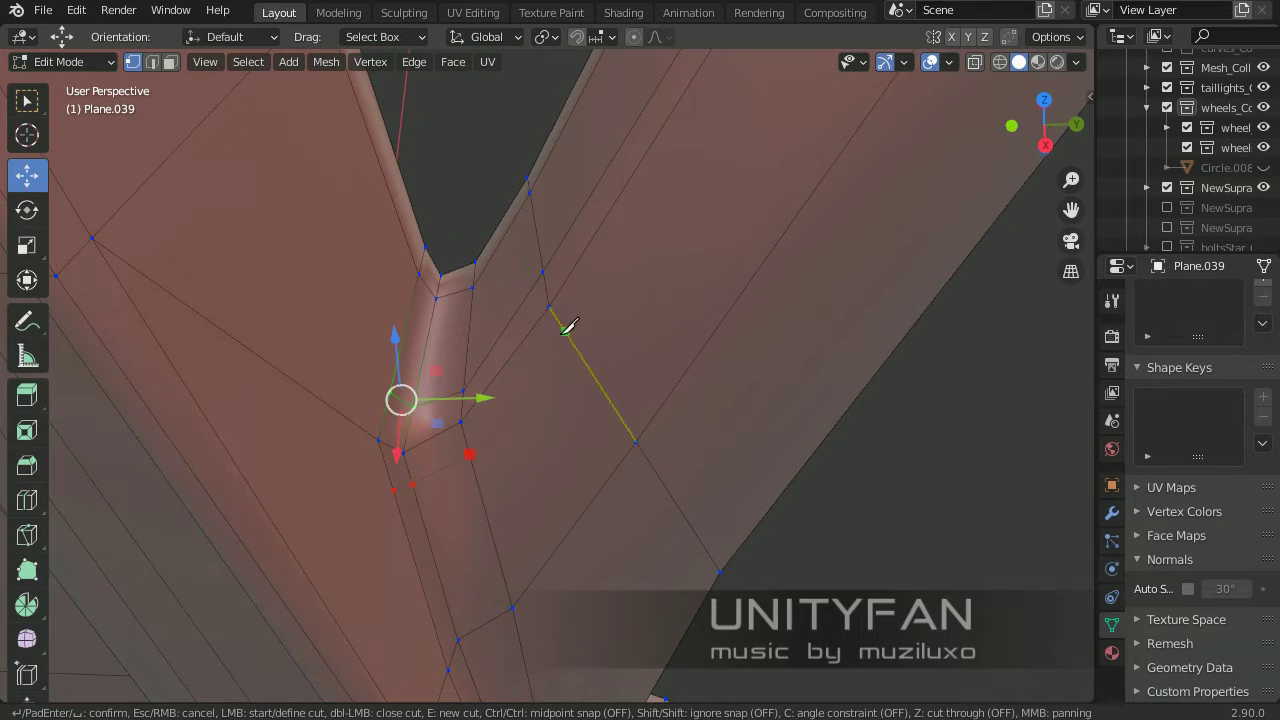
pyautogui.scroll(-2, 568, 326)
pyautogui.moveTo(620, 283)
pyautogui.mouseDown(button='middle')
pyautogui.moveTo(643, 300)
pyautogui.moveTo(571, 432)
pyautogui.mouseUp(button='middle')
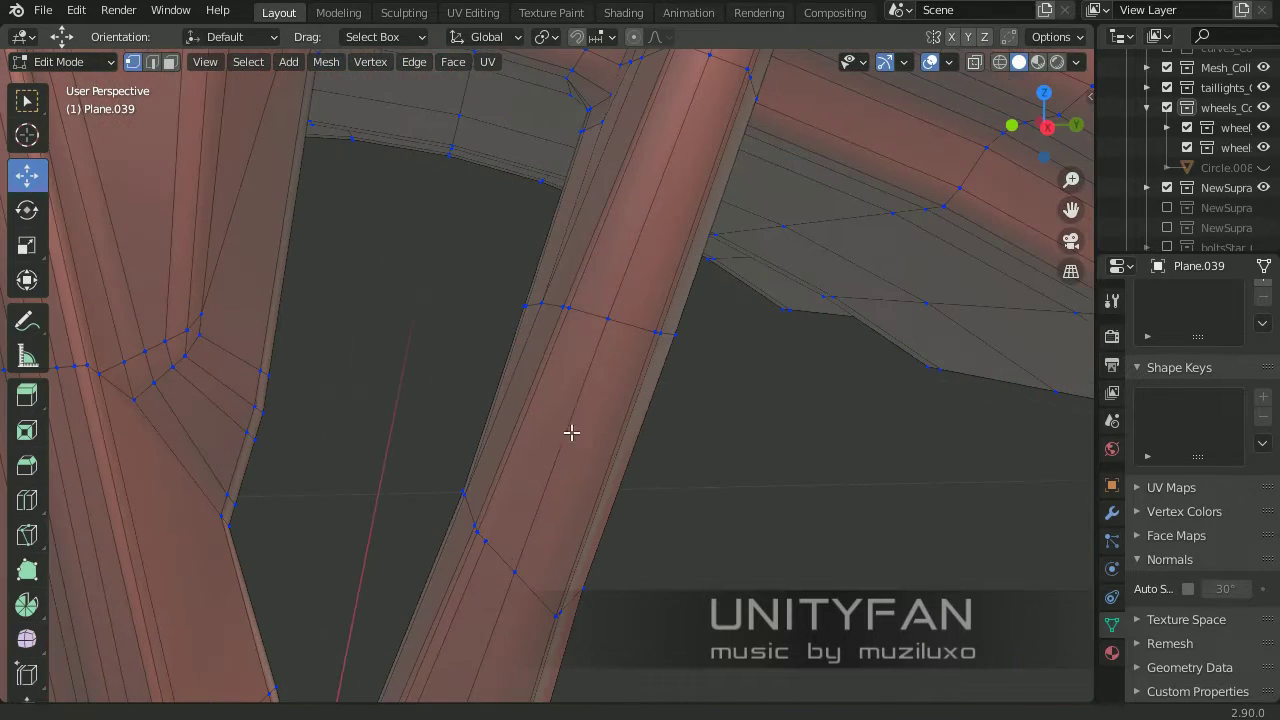
pyautogui.keyDown('shift'); pyautogui.moveTo(588, 346); pyautogui.dragTo(556, 394, button='middle'); pyautogui.keyUp('shift')
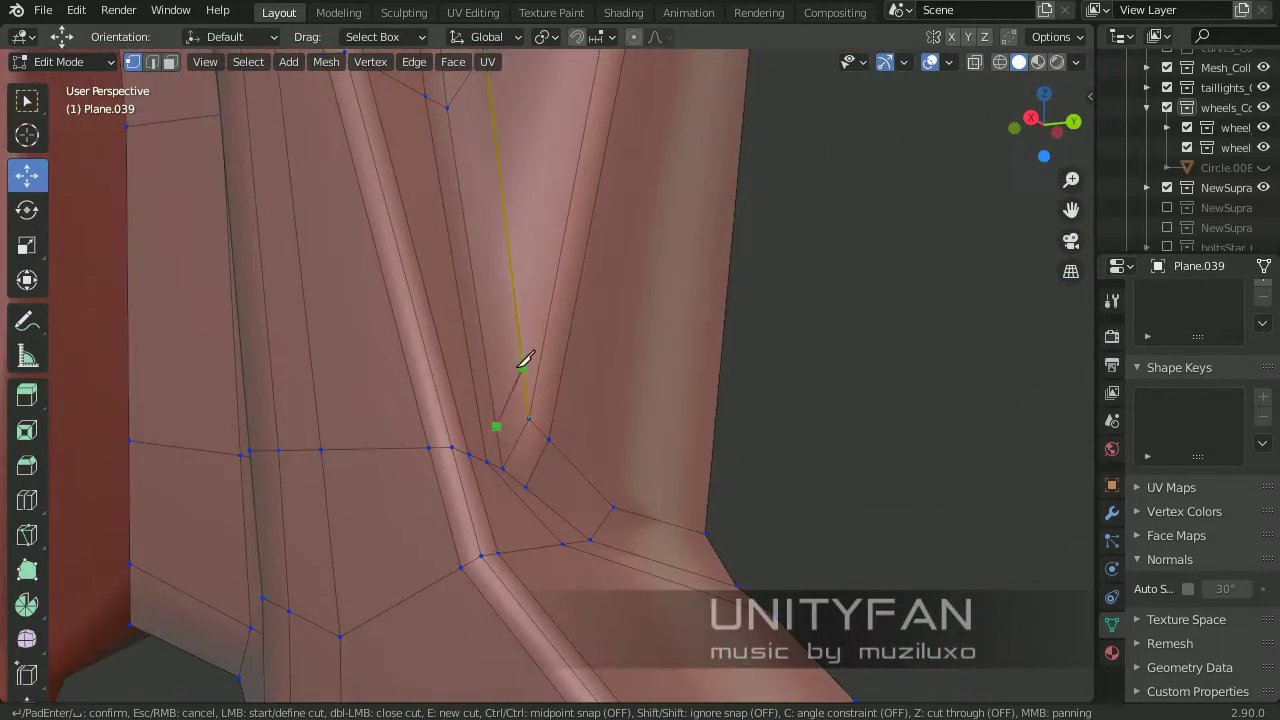
pyautogui.moveTo(521, 365)
pyautogui.mouseDown(button='middle')
pyautogui.moveTo(608, 380)
pyautogui.moveTo(597, 400)
pyautogui.moveTo(566, 286)
pyautogui.moveTo(559, 398)
pyautogui.moveTo(577, 437)
pyautogui.mouseUp(button='middle')
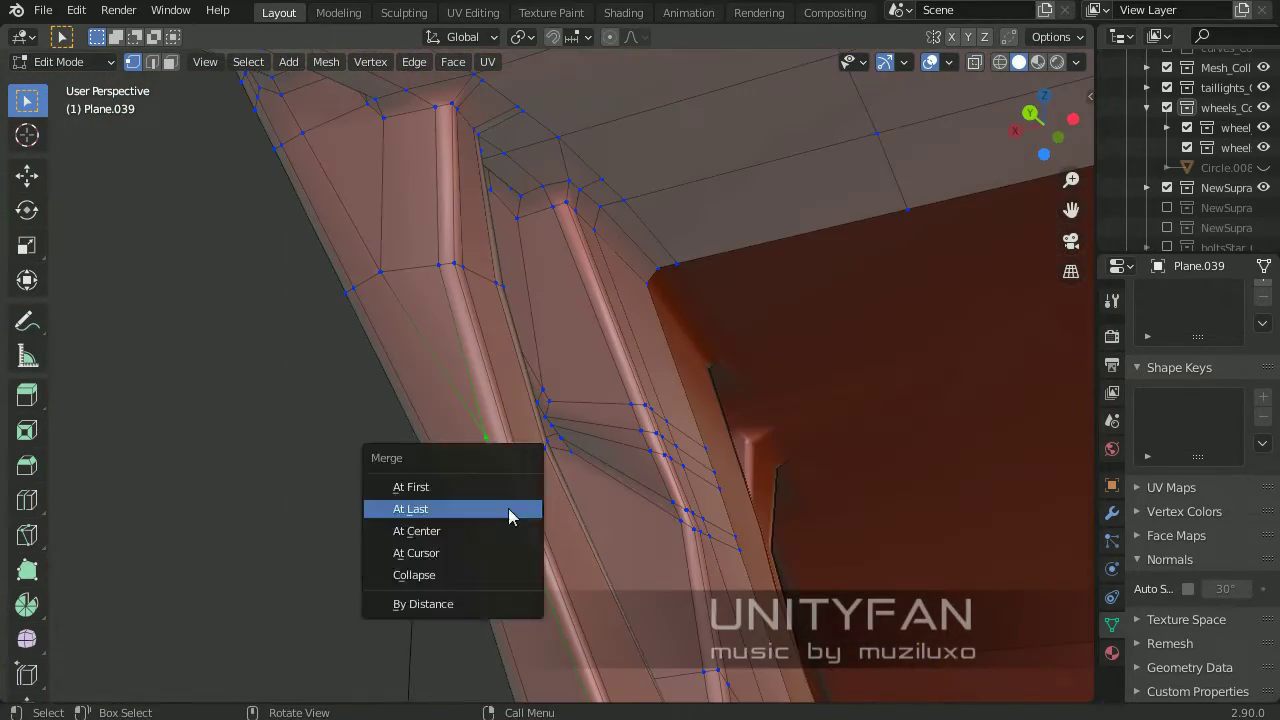
pyautogui.click(508, 508)
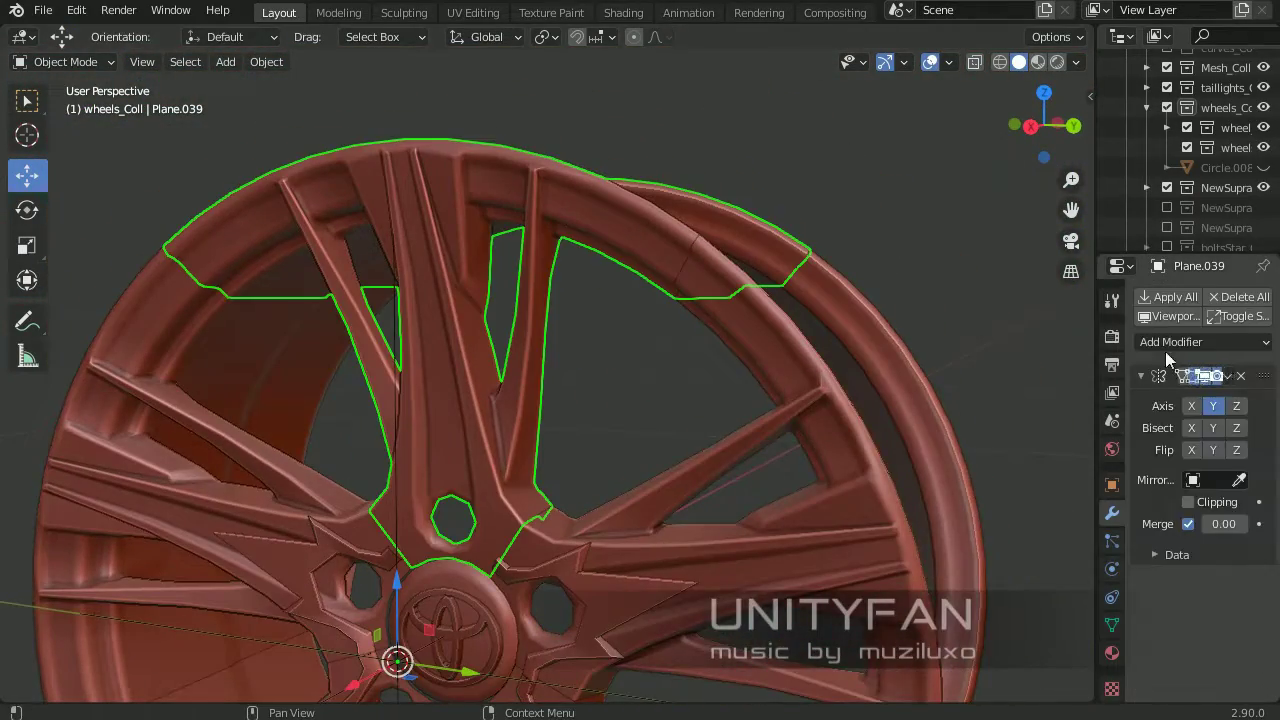
# Add a Subdivision Surface modifier to the wheel and orbit to inspect the smoothing
pyautogui.click(1165, 351)
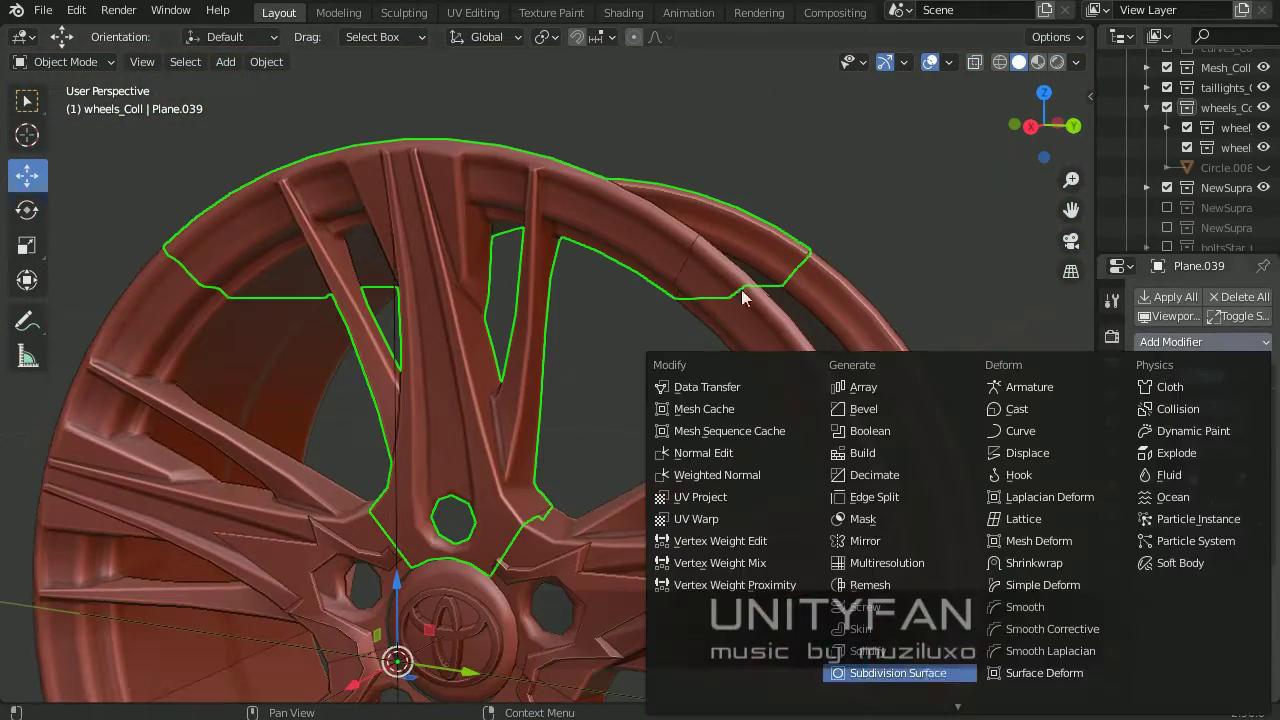
pyautogui.click(886, 637)
pyautogui.scroll(-5, 558, 463)
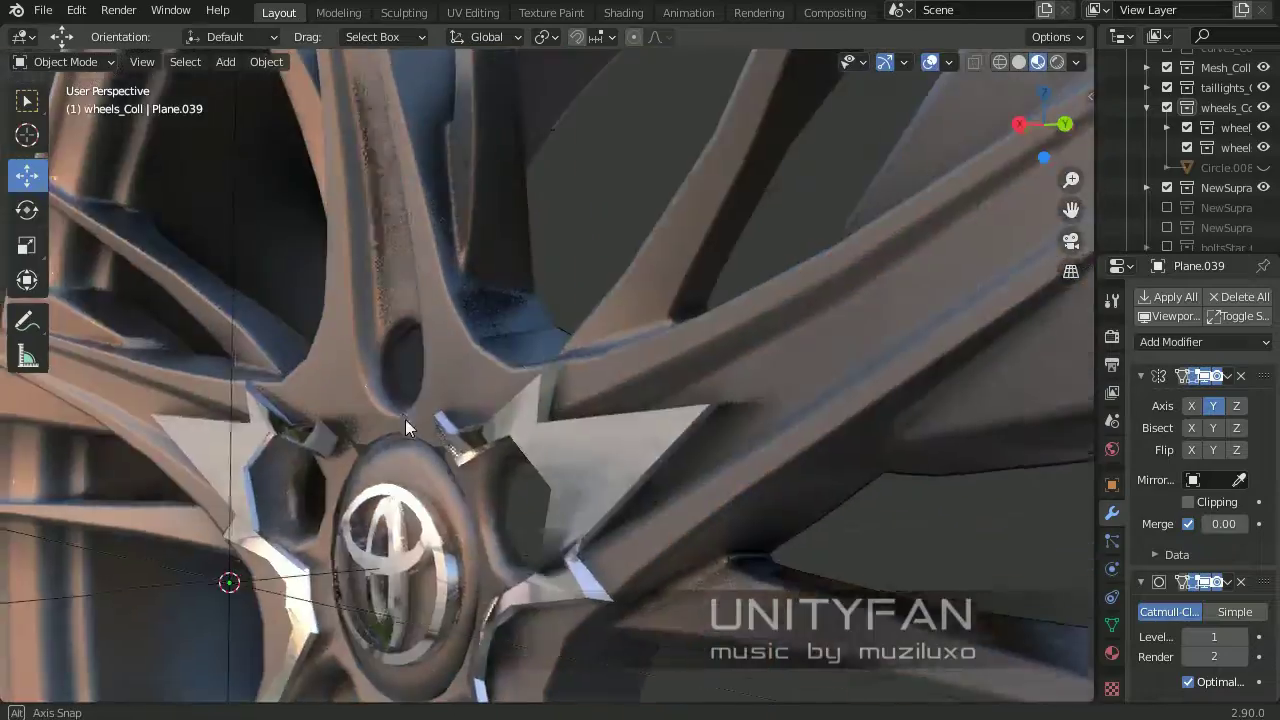
pyautogui.moveTo(405, 419)
pyautogui.mouseDown(button='middle')
pyautogui.moveTo(652, 386)
pyautogui.moveTo(468, 400)
pyautogui.moveTo(403, 368)
pyautogui.mouseUp(button='middle')
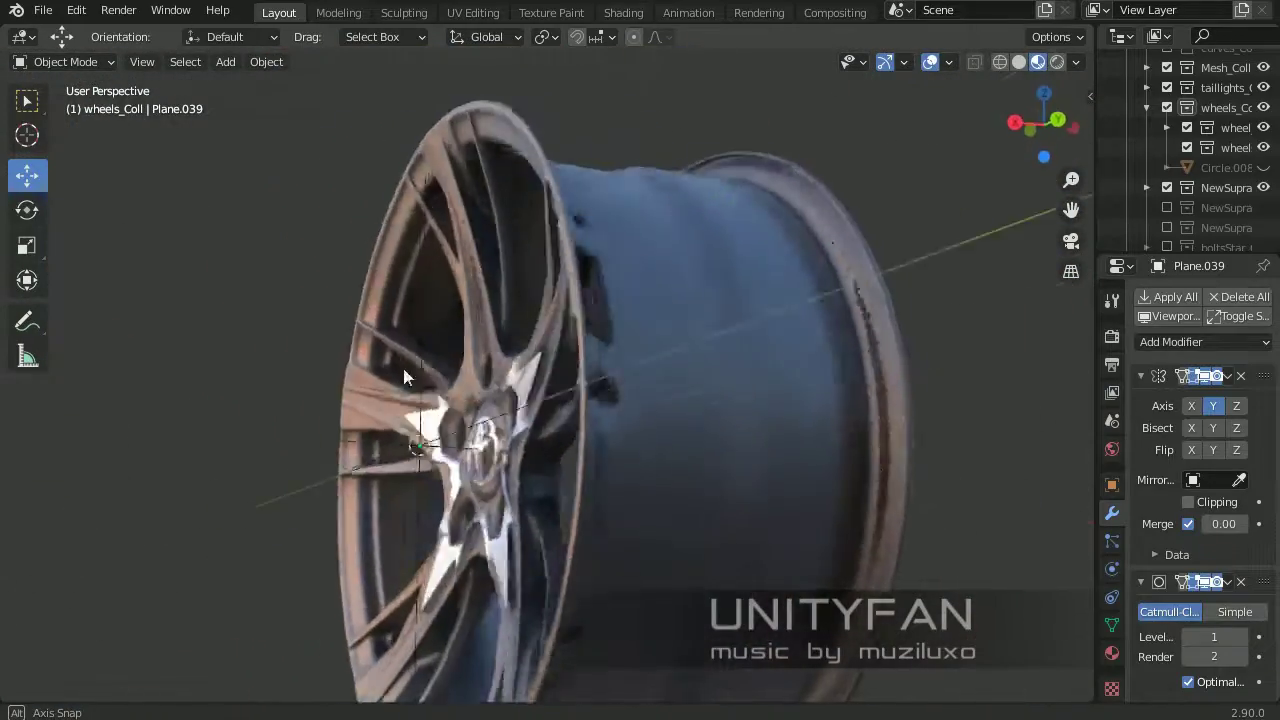
pyautogui.scroll(5, 403, 368)
pyautogui.moveTo(617, 403)
pyautogui.mouseDown(button='middle')
pyautogui.moveTo(782, 425)
pyautogui.moveTo(558, 386)
pyautogui.mouseUp(button='middle')
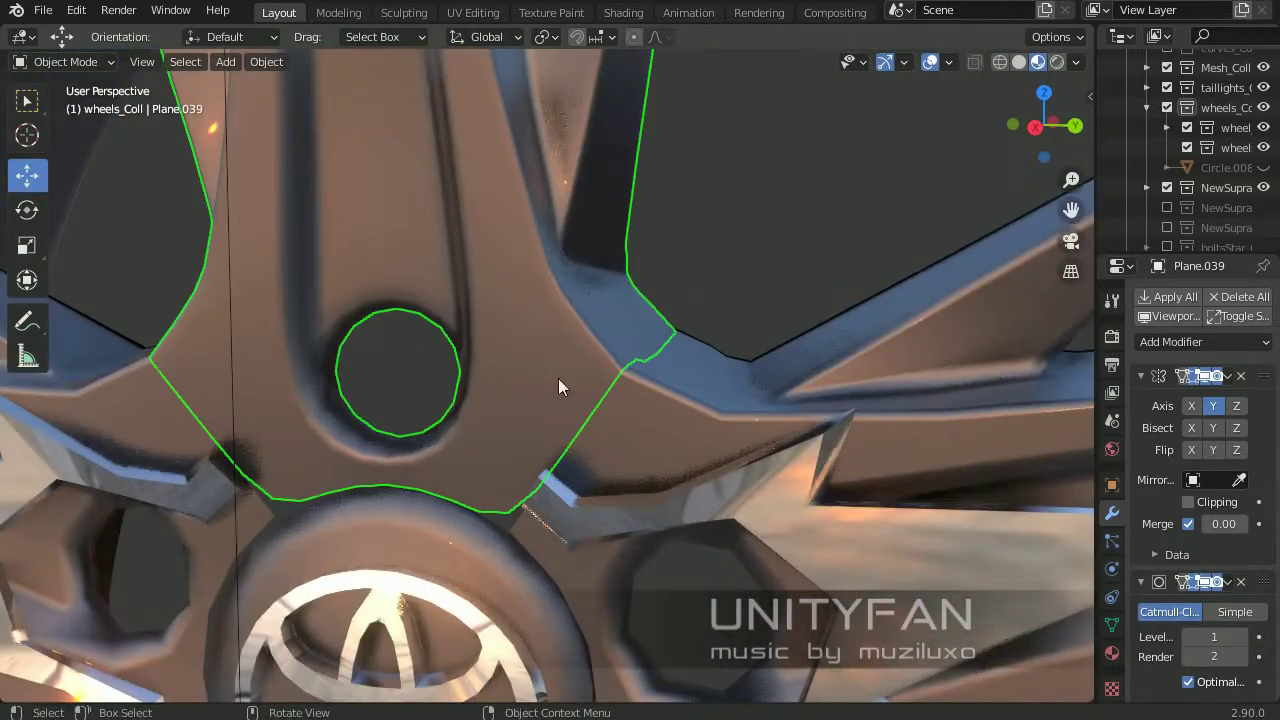
# Remove the spoke's Subdivision modifier and extrude a spoke edge in Edit Mode
pyautogui.click(1243, 583)
pyautogui.press('Tab')
pyautogui.moveTo(529, 449)
pyautogui.mouseDown(button='middle')
pyautogui.moveTo(549, 409)
pyautogui.moveTo(334, 400)
pyautogui.moveTo(677, 371)
pyautogui.moveTo(412, 339)
pyautogui.mouseUp(button='middle')
pyautogui.scroll(3, 549, 409)
pyautogui.hotkey('shift', 'space')
pyautogui.press('g')
pyautogui.click(350, 314)
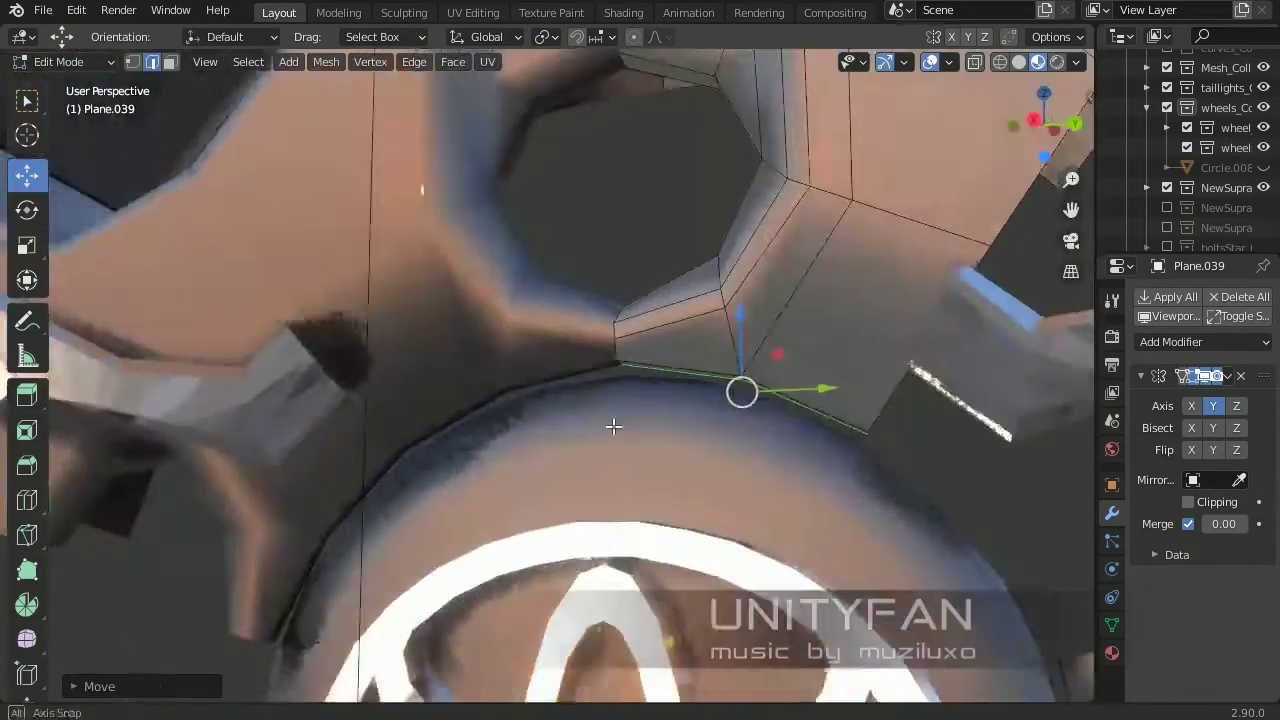
# Knife-cut a new edge across the spoke, then orbit around the whole wheel
pyautogui.moveTo(614, 429)
pyautogui.mouseDown(button='middle')
pyautogui.moveTo(446, 360)
pyautogui.moveTo(412, 288)
pyautogui.mouseUp(button='middle')
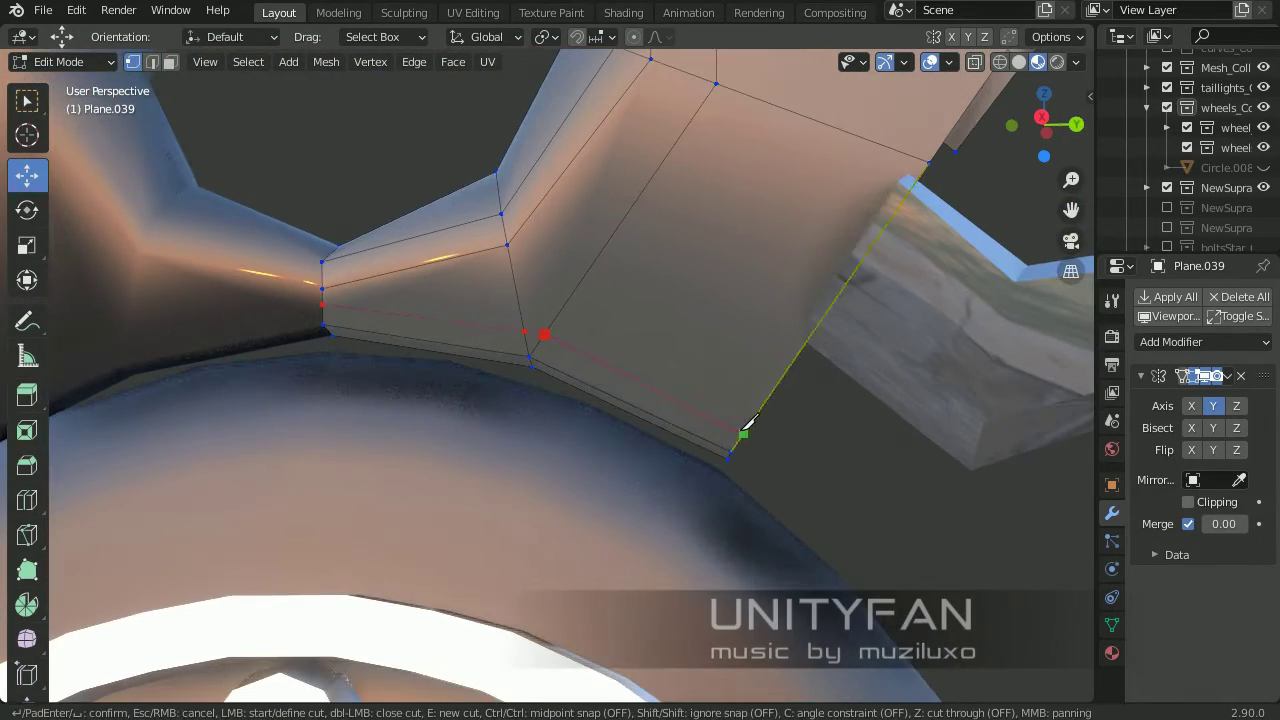
pyautogui.click(743, 430)
pyautogui.press('Return')
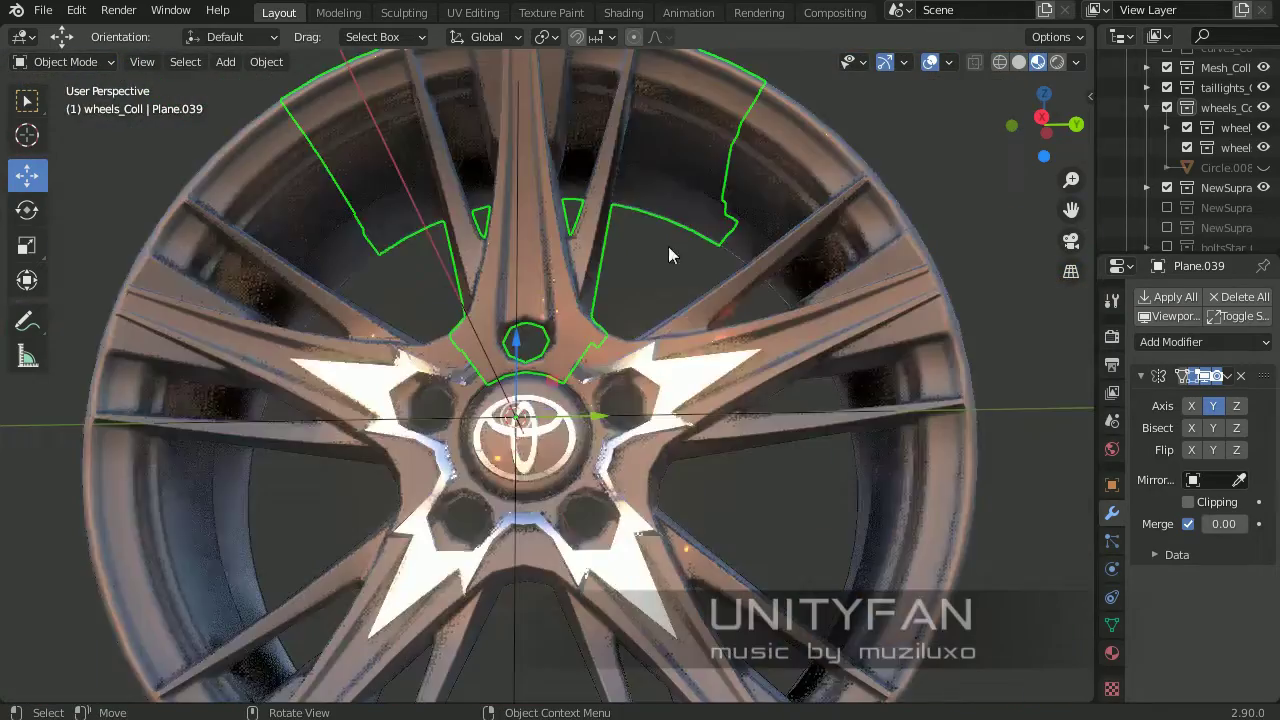
pyautogui.moveTo(668, 251)
pyautogui.mouseDown(button='middle')
pyautogui.moveTo(760, 414)
pyautogui.moveTo(766, 355)
pyautogui.moveTo(778, 463)
pyautogui.moveTo(711, 418)
pyautogui.moveTo(549, 441)
pyautogui.mouseUp(button='middle')
pyautogui.scroll(3, 539, 295)
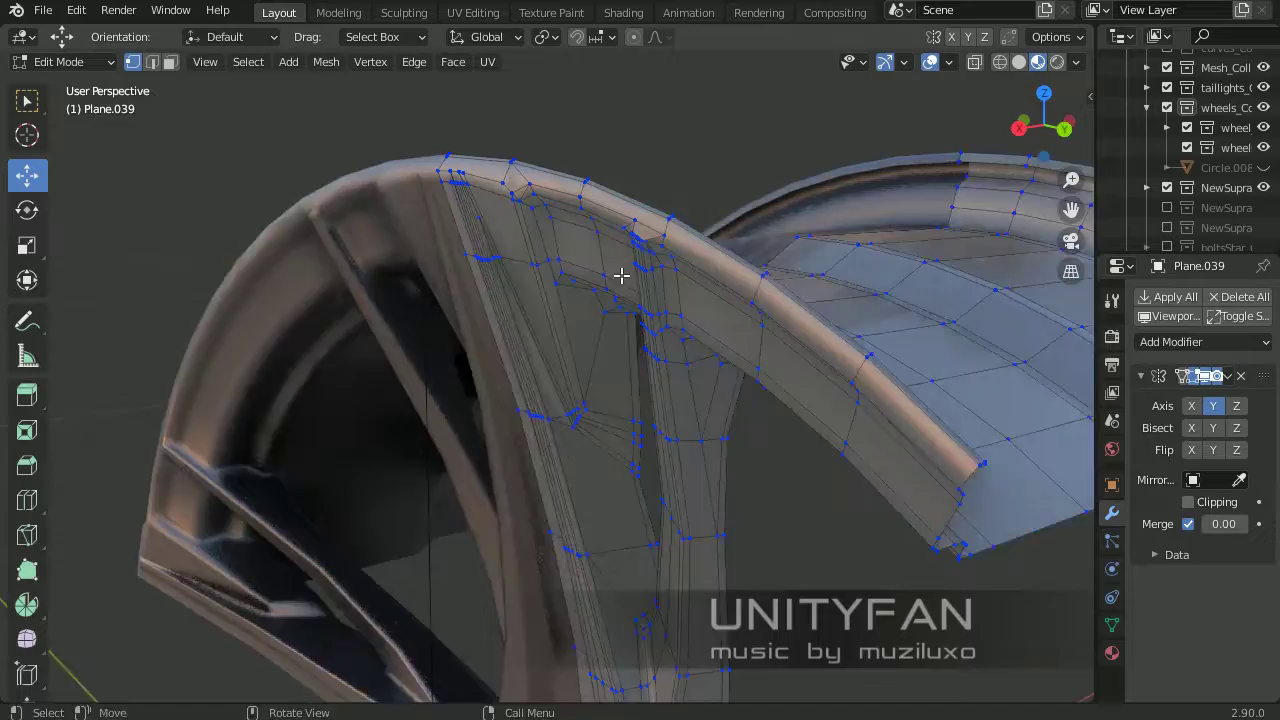
pyautogui.moveTo(620, 274)
pyautogui.mouseDown(button='middle')
pyautogui.moveTo(591, 300)
pyautogui.moveTo(605, 270)
pyautogui.mouseUp(button='middle')
pyautogui.scroll(3, 609, 261)
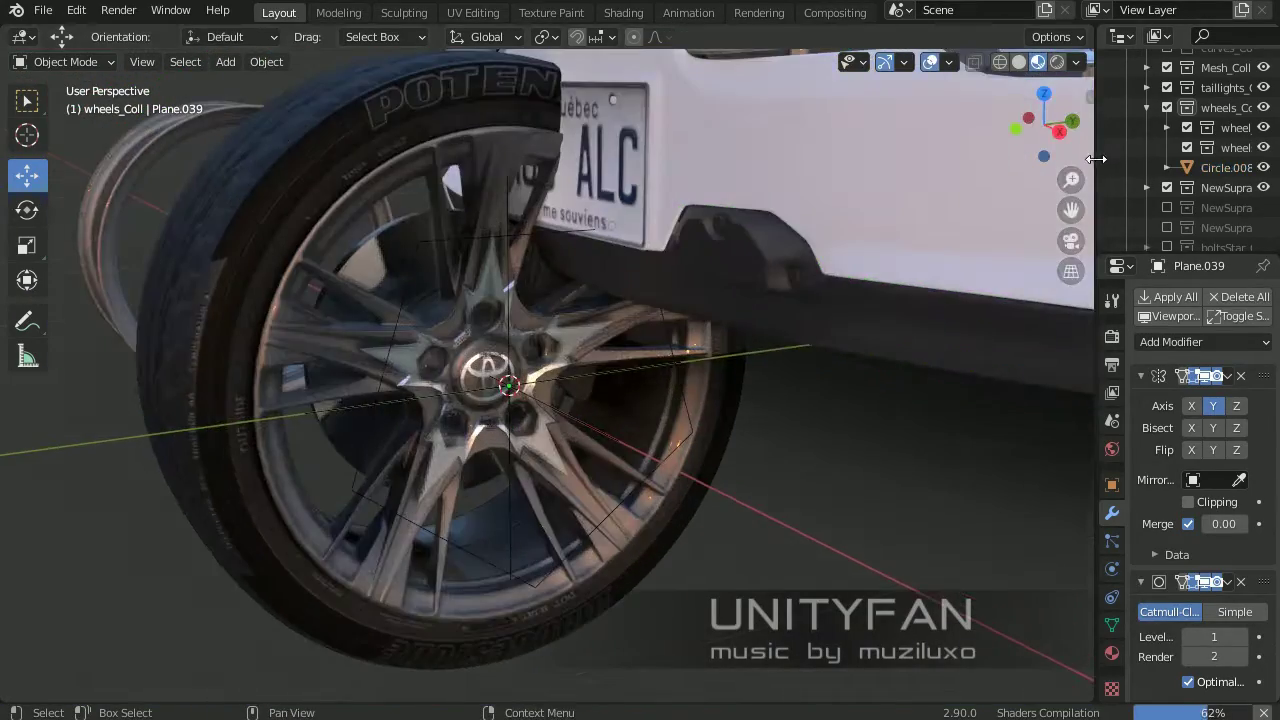
# Widen the outliner and properties panels and select the wheels collection's objects
pyautogui.moveTo(1097, 159); pyautogui.dragTo(985, 159)
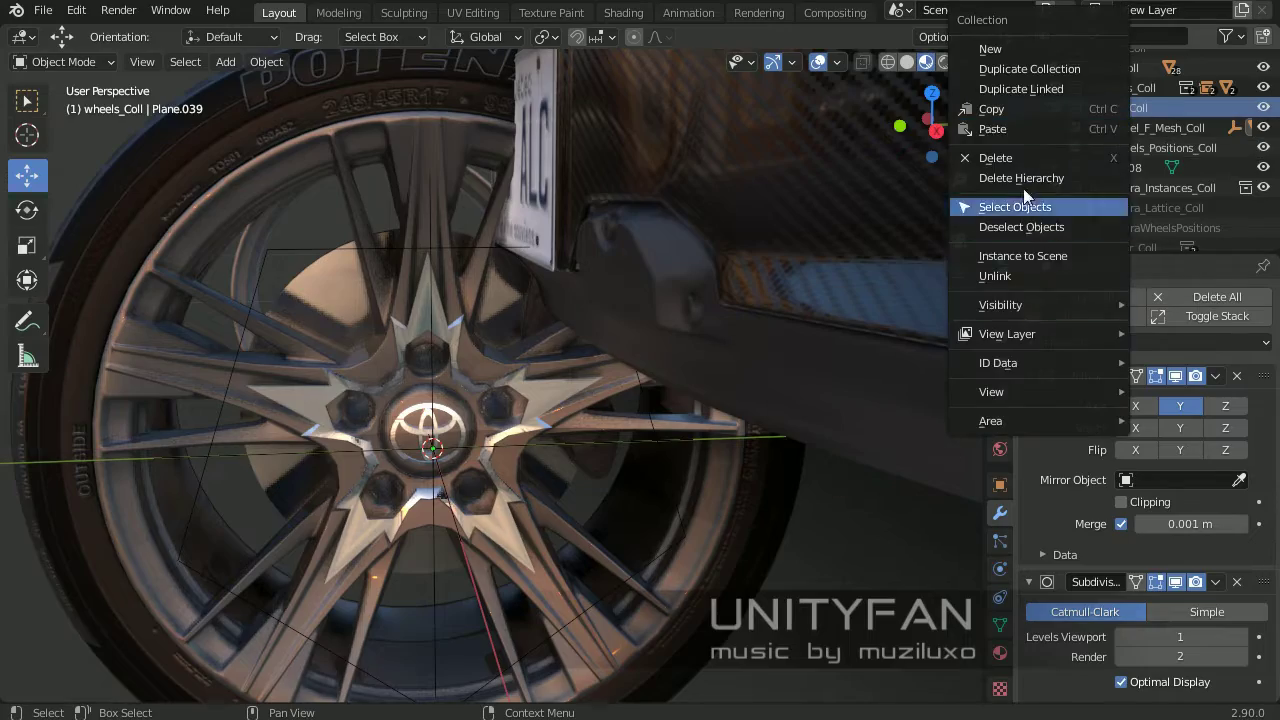
pyautogui.click(1015, 206)
pyautogui.click(668, 390)
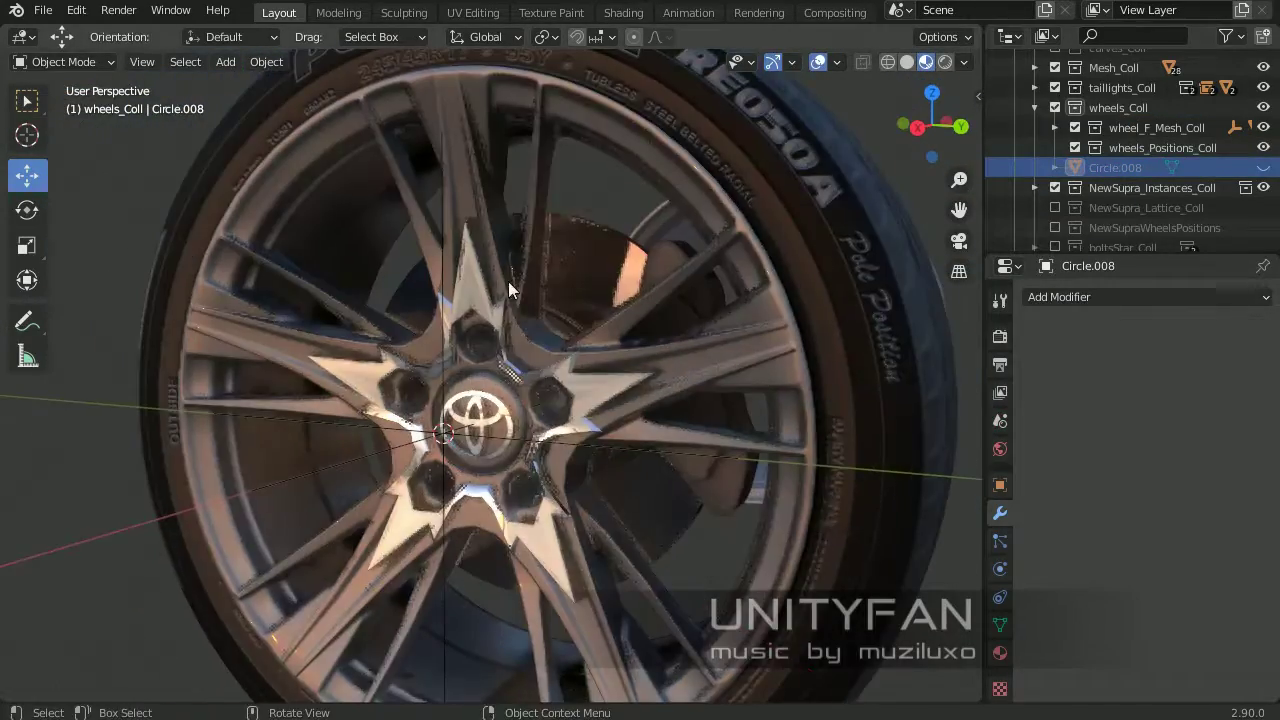
pyautogui.scroll(-5, 508, 281)
pyautogui.moveTo(508, 281); pyautogui.dragTo(547, 404, button='middle')
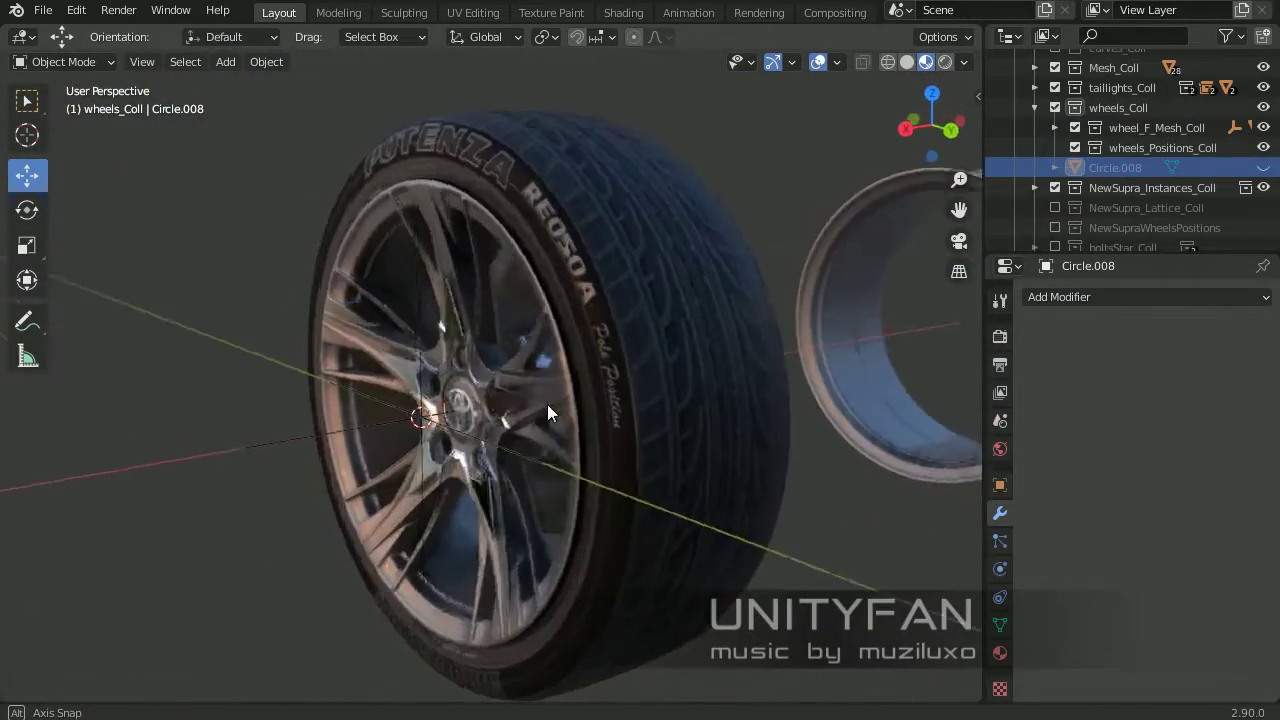
pyautogui.scroll(5, 547, 404)
# Turn off Auto Smooth on the star spike piece Plane.062 and enter its Edit Mode
pyautogui.click(538, 390)
pyautogui.scroll(2, 538, 390)
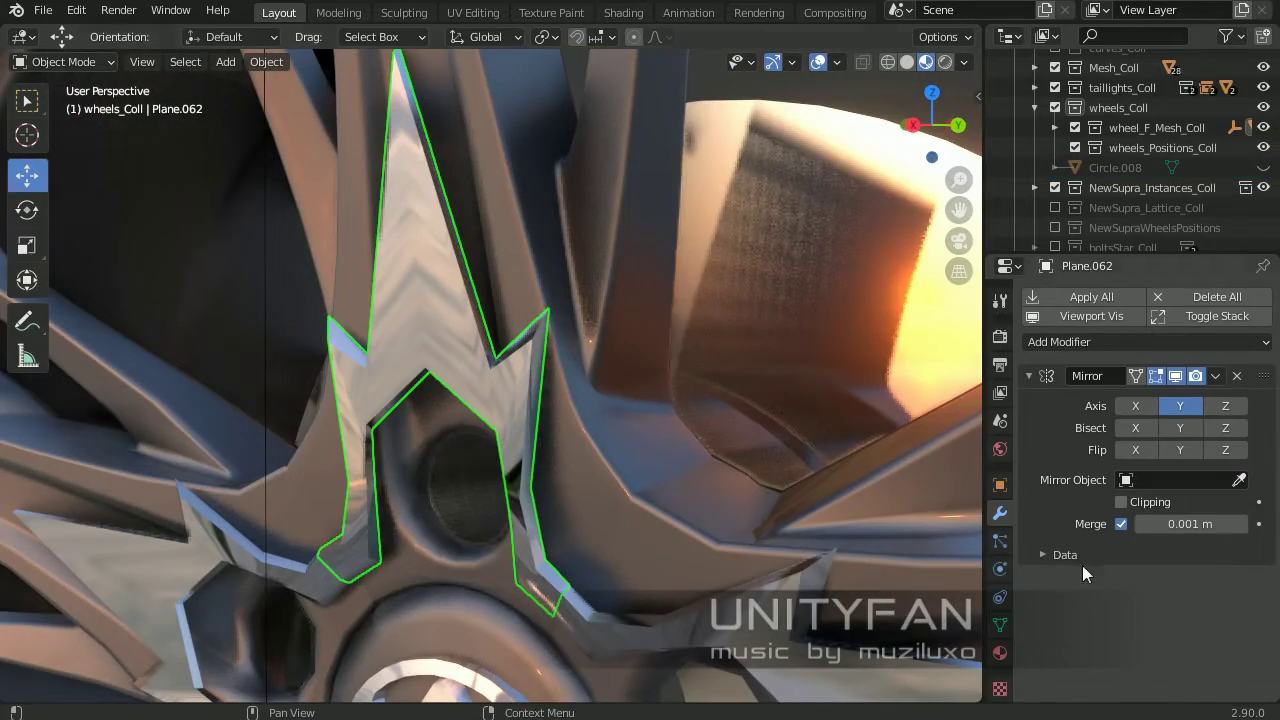
pyautogui.click(999, 624)
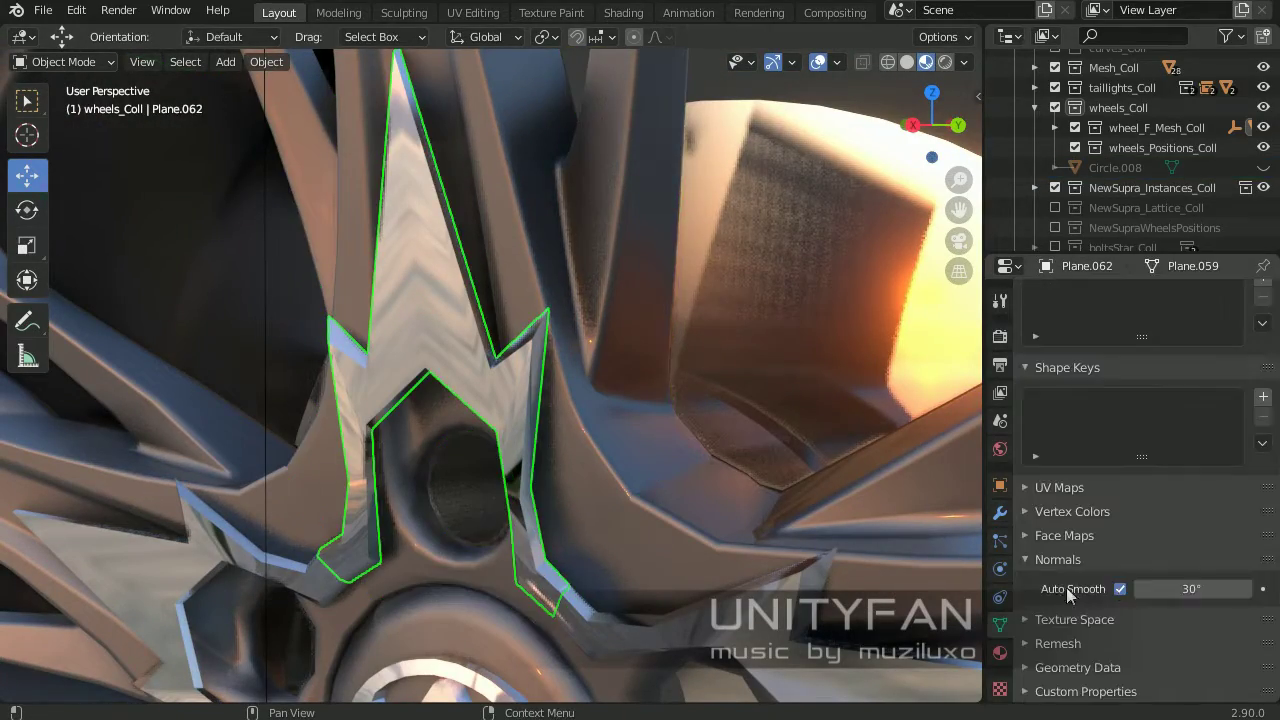
pyautogui.click(1066, 587)
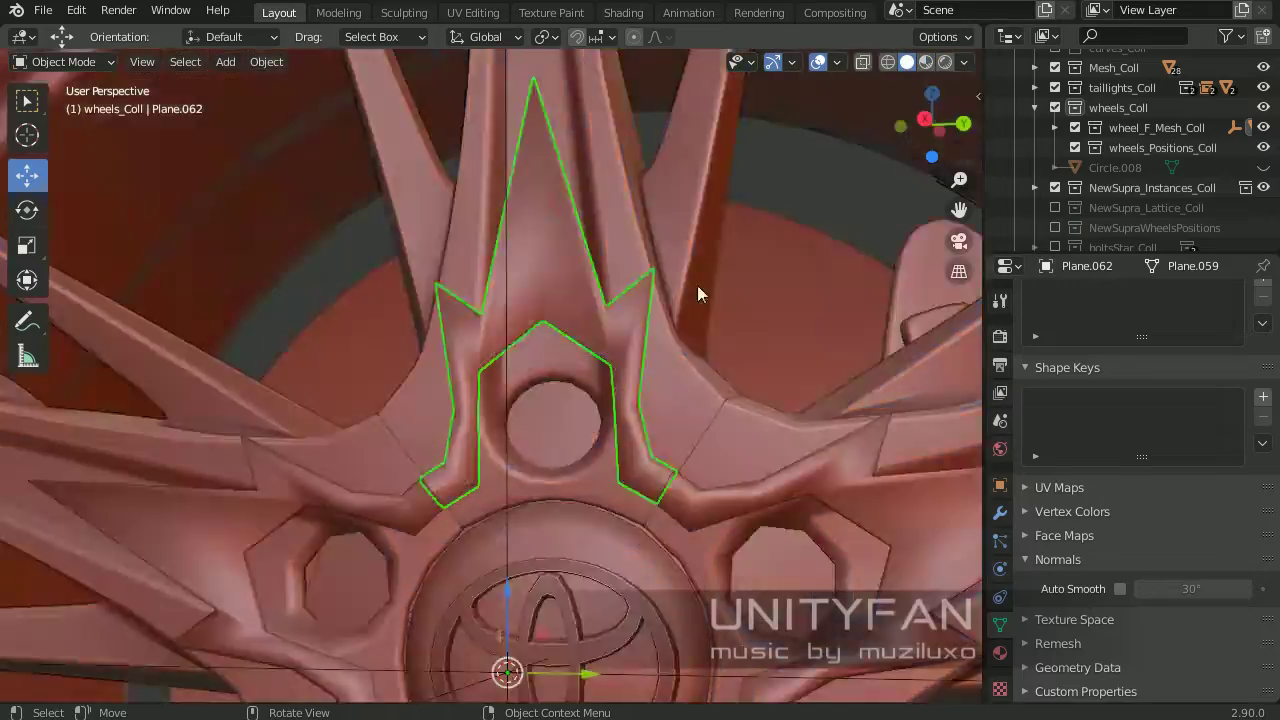
pyautogui.press('Tab')
pyautogui.scroll(3, 566, 391)
pyautogui.moveTo(651, 400); pyautogui.dragTo(480, 423, button='middle')
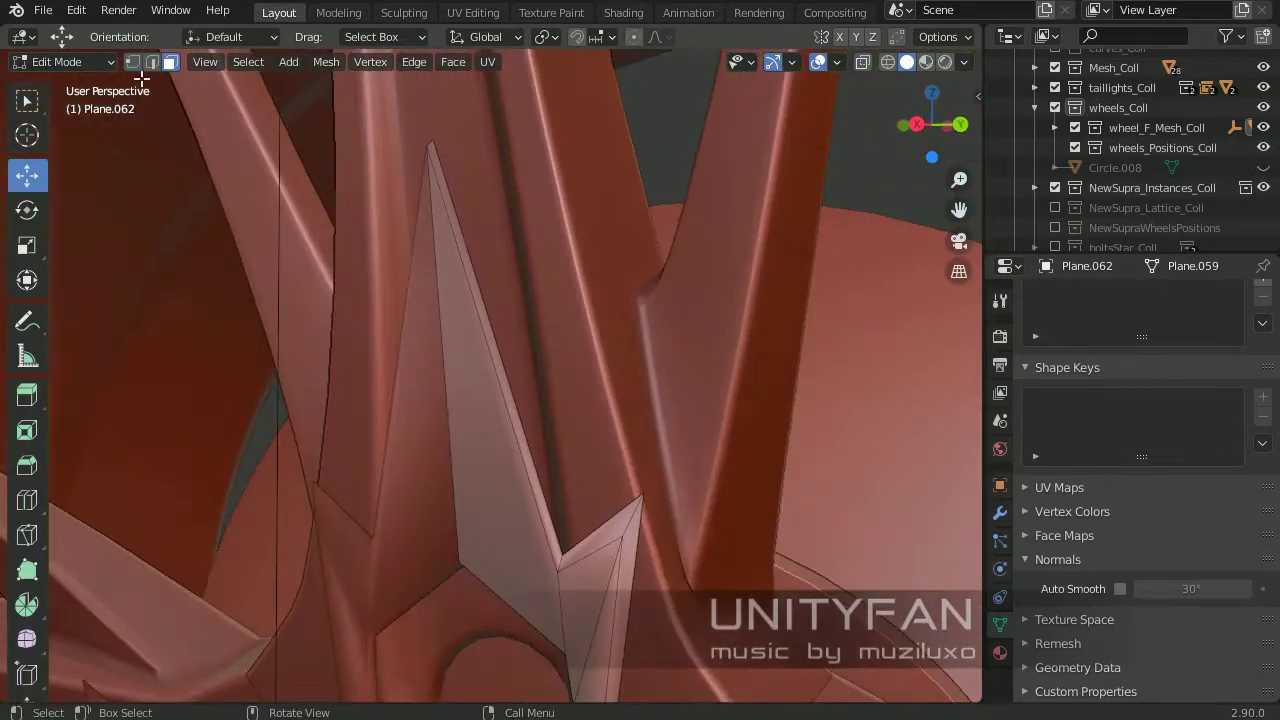
# Switch to vertex select and knife-cut edges along the spike
pyautogui.click(132, 61)
pyautogui.moveTo(600, 286)
pyautogui.mouseDown(button='middle')
pyautogui.moveTo(509, 328)
pyautogui.moveTo(447, 222)
pyautogui.mouseUp(button='middle')
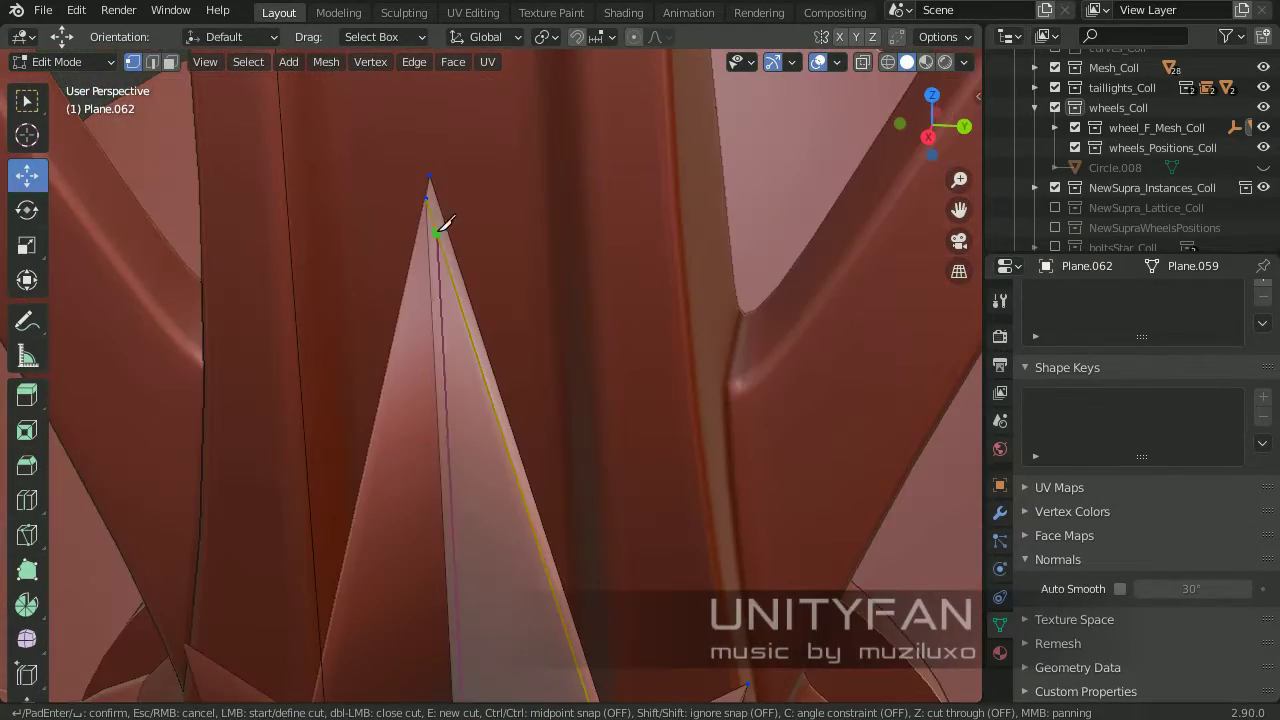
pyautogui.scroll(-3, 442, 196)
pyautogui.press('Return')
pyautogui.moveTo(126, 114)
pyautogui.mouseDown(button='middle')
pyautogui.moveTo(571, 314)
pyautogui.moveTo(519, 406)
pyautogui.moveTo(450, 268)
pyautogui.moveTo(551, 309)
pyautogui.moveTo(472, 473)
pyautogui.mouseUp(button='middle')
pyautogui.click(484, 400)
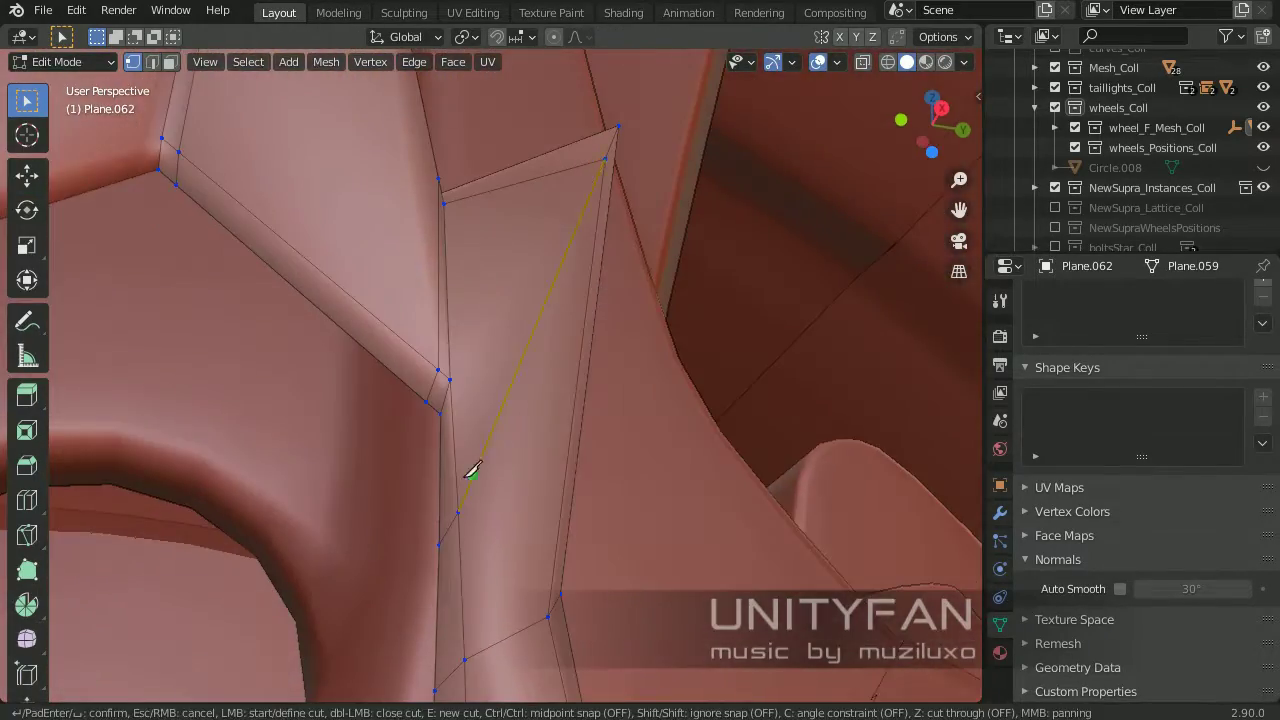
pyautogui.press('Return')
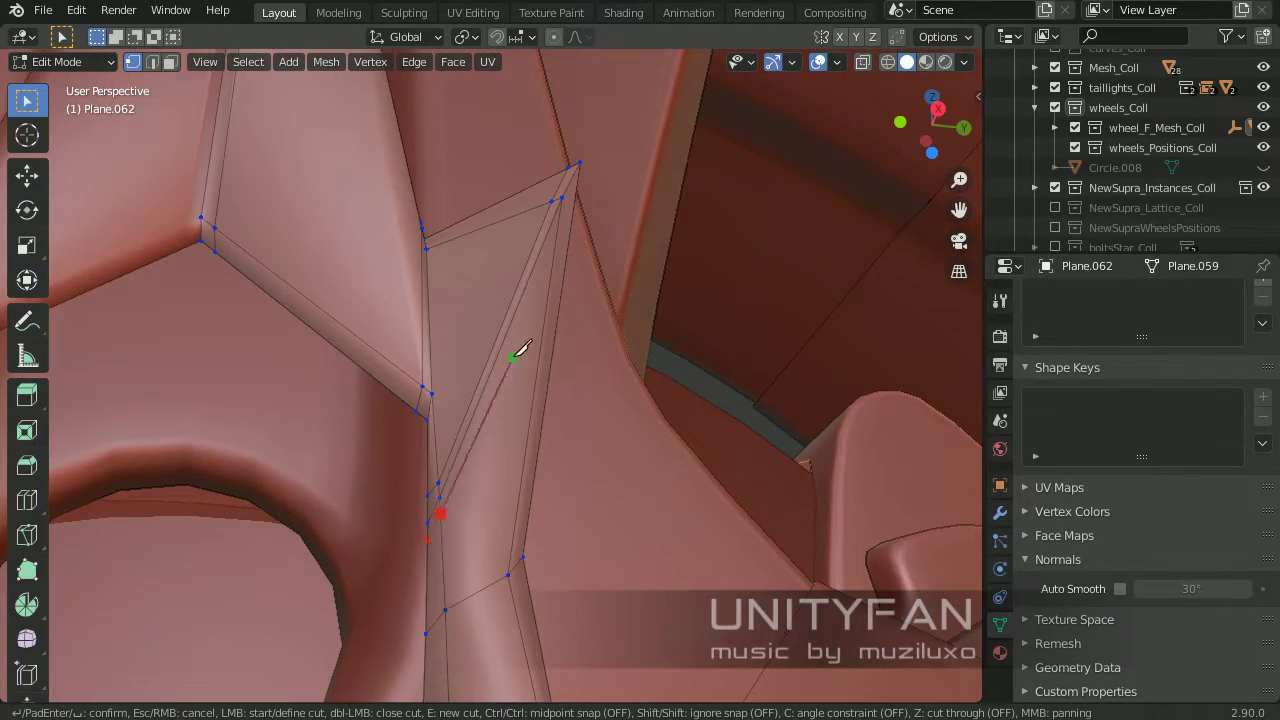
# Cut further edges and slide an edge loop along the spike to reshape it
pyautogui.click(513, 356)
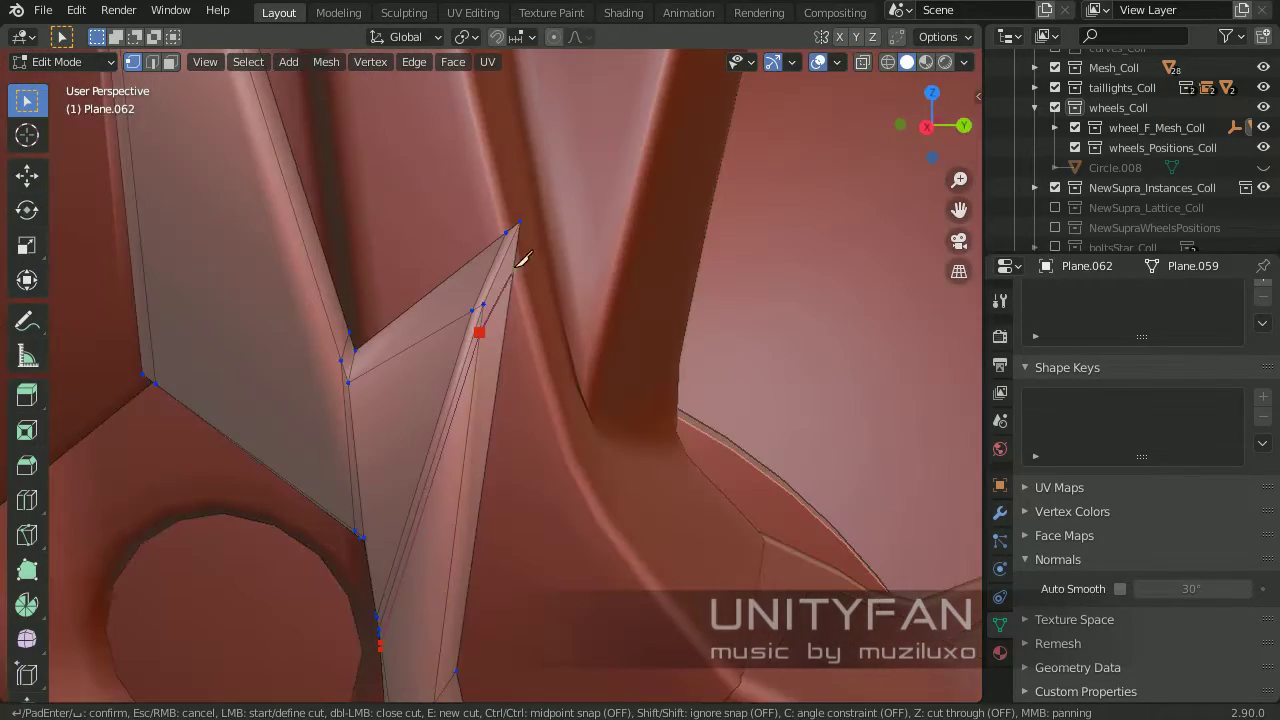
pyautogui.moveTo(523, 257)
pyautogui.mouseDown(button='middle')
pyautogui.moveTo(591, 269)
pyautogui.moveTo(486, 520)
pyautogui.moveTo(417, 507)
pyautogui.moveTo(412, 345)
pyautogui.moveTo(443, 423)
pyautogui.mouseUp(button='middle')
pyautogui.scroll(3, 443, 423)
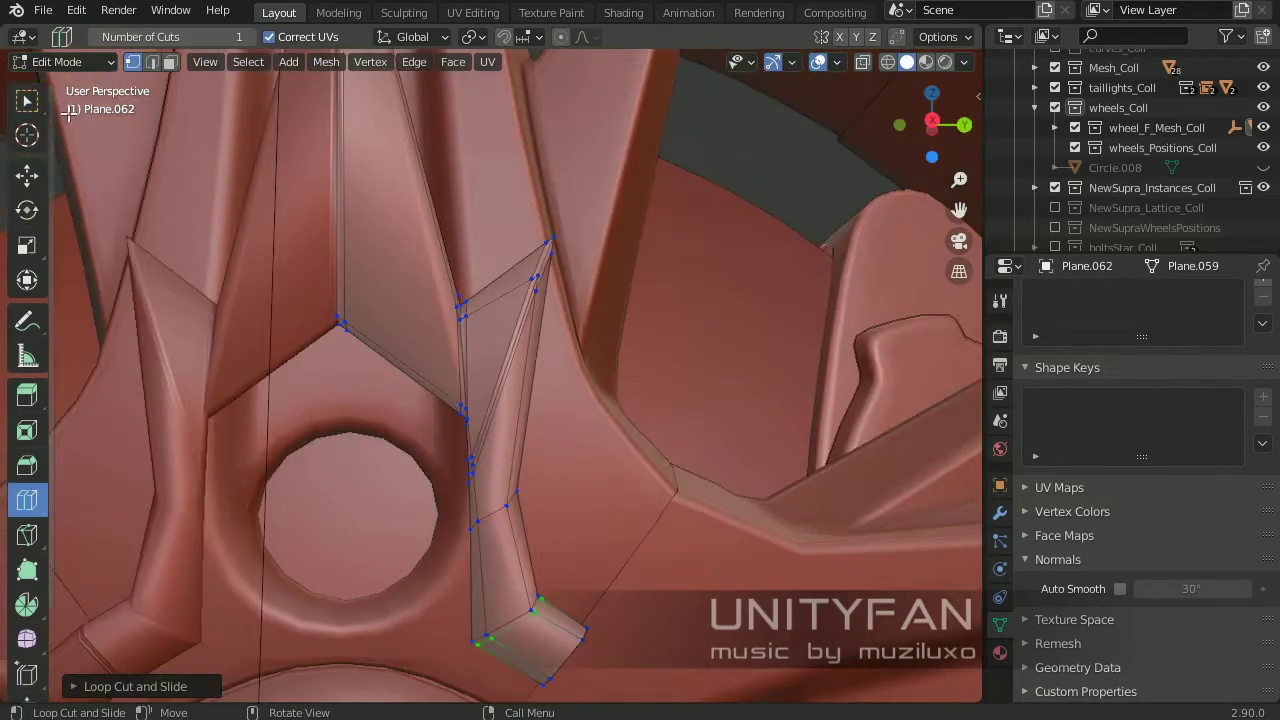
pyautogui.click(420, 443)
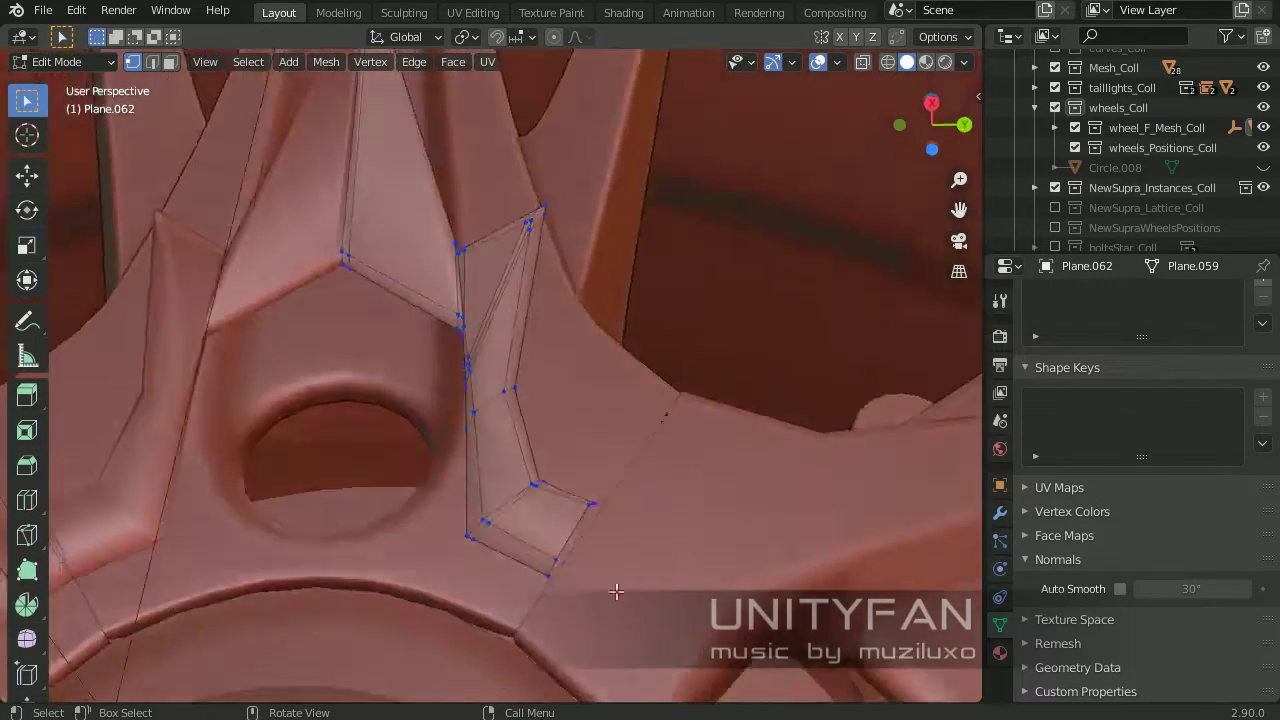
pyautogui.moveTo(420, 443); pyautogui.dragTo(619, 563, button='middle')
pyautogui.click(494, 583)
pyautogui.moveTo(494, 583); pyautogui.dragTo(517, 297, button='middle')
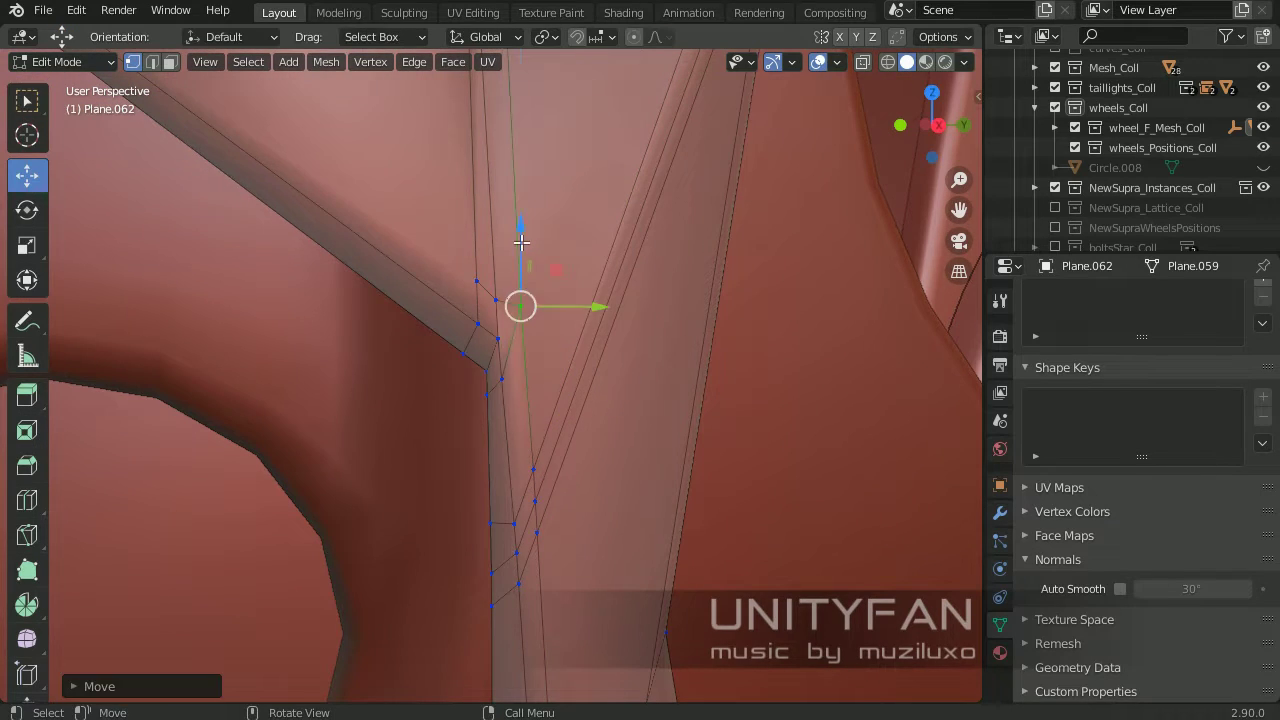
pyautogui.moveTo(521, 242)
pyautogui.mouseDown(button='middle')
pyautogui.moveTo(323, 357)
pyautogui.moveTo(608, 366)
pyautogui.mouseUp(button='middle')
pyautogui.press('k')
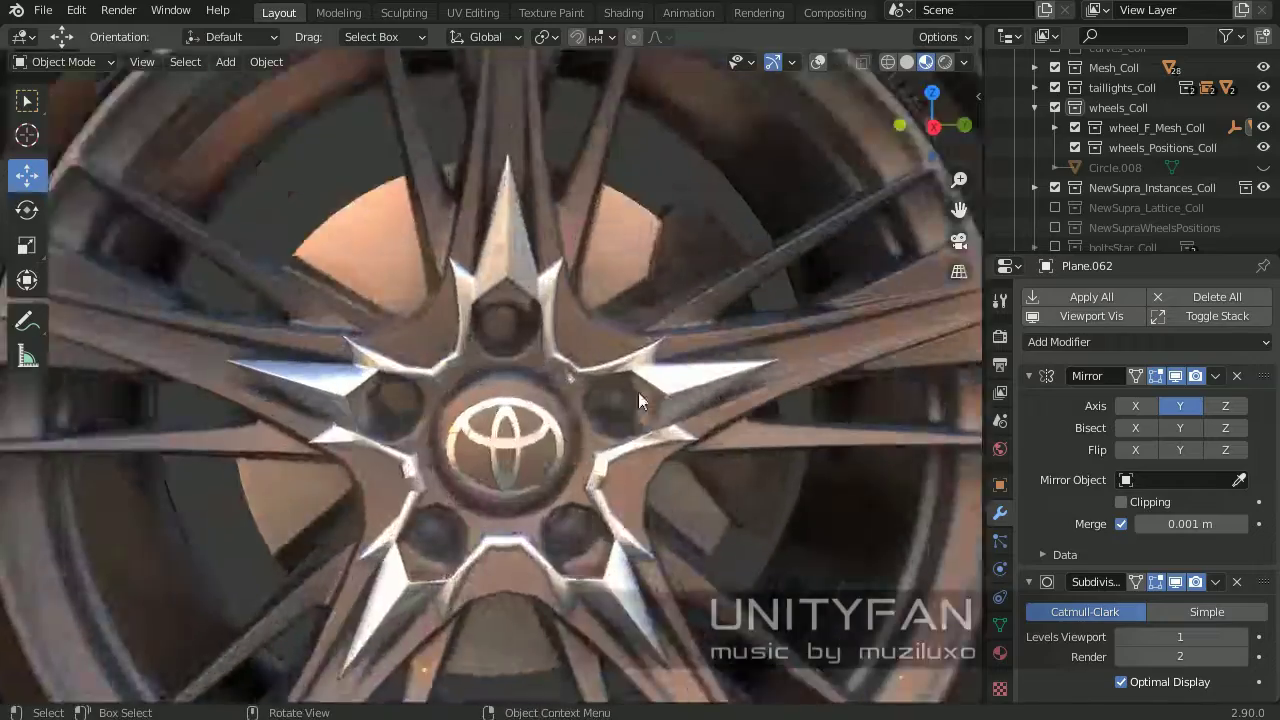
# Delete the four old spike pieces around the hub
pyautogui.moveTo(638, 392); pyautogui.dragTo(852, 312, button='middle')
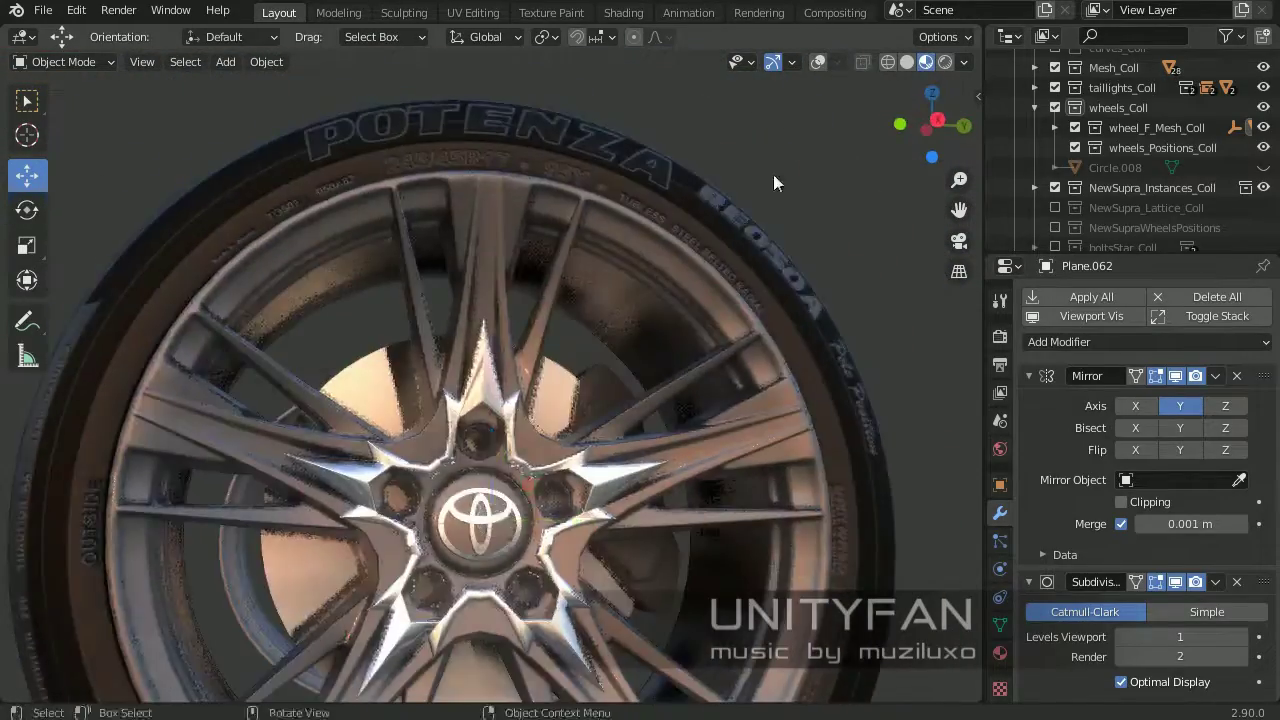
pyautogui.moveTo(773, 174); pyautogui.dragTo(545, 282, button='middle')
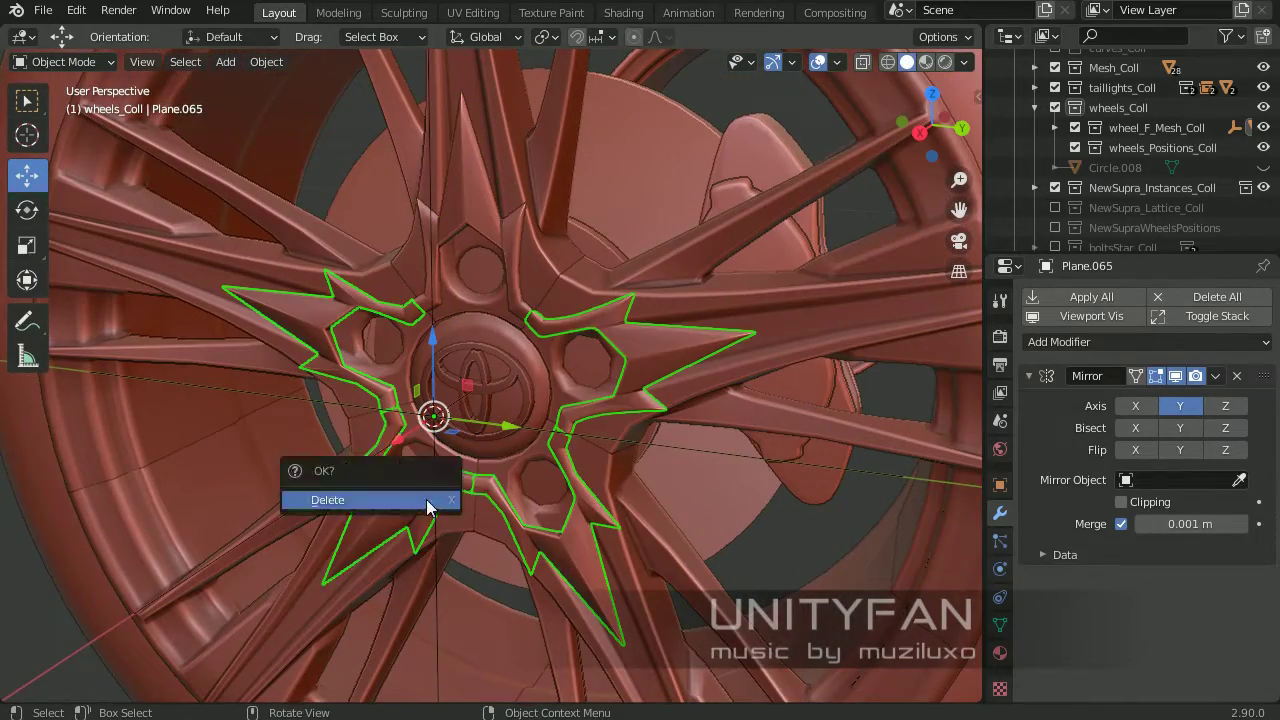
pyautogui.click(427, 500)
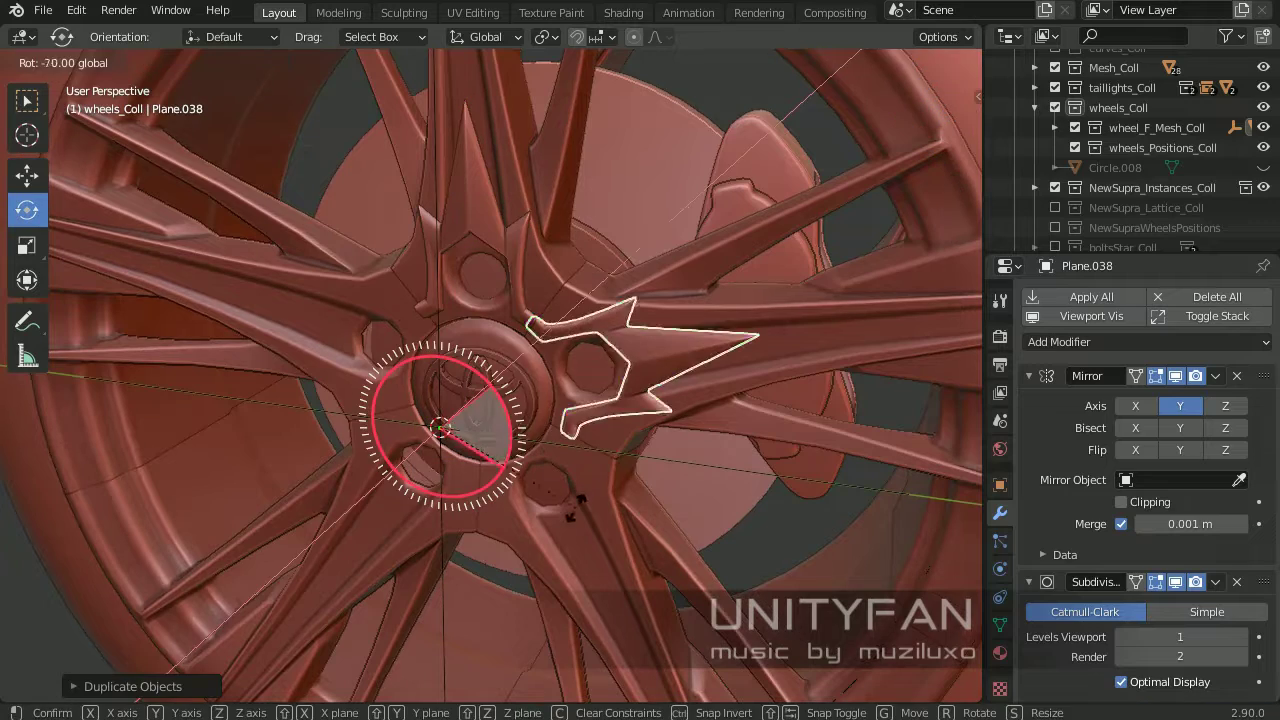
pyautogui.moveTo(278, 559); pyautogui.dragTo(513, 417, button='middle')
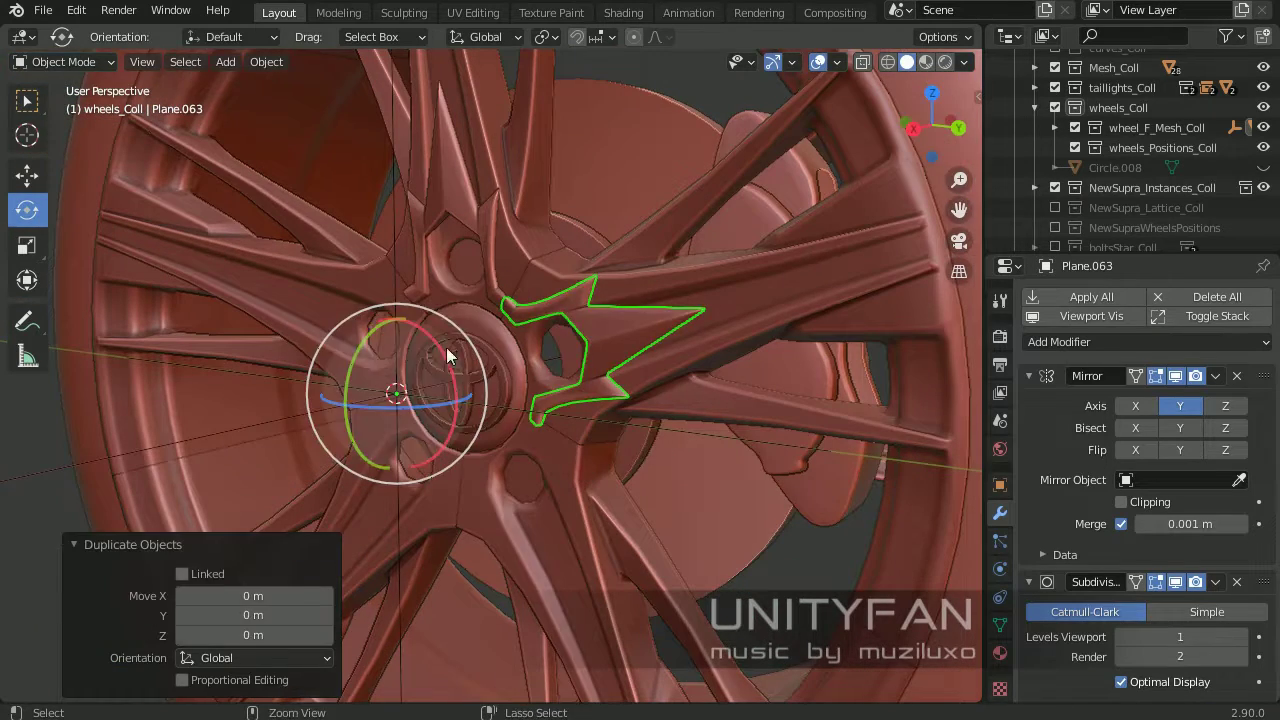
# Rotate a spike copy -72° about X and duplicate it for the next point
pyautogui.press('Escape')
pyautogui.moveTo(380, 540); pyautogui.dragTo(501, 516, button='middle')
pyautogui.write('-70d')
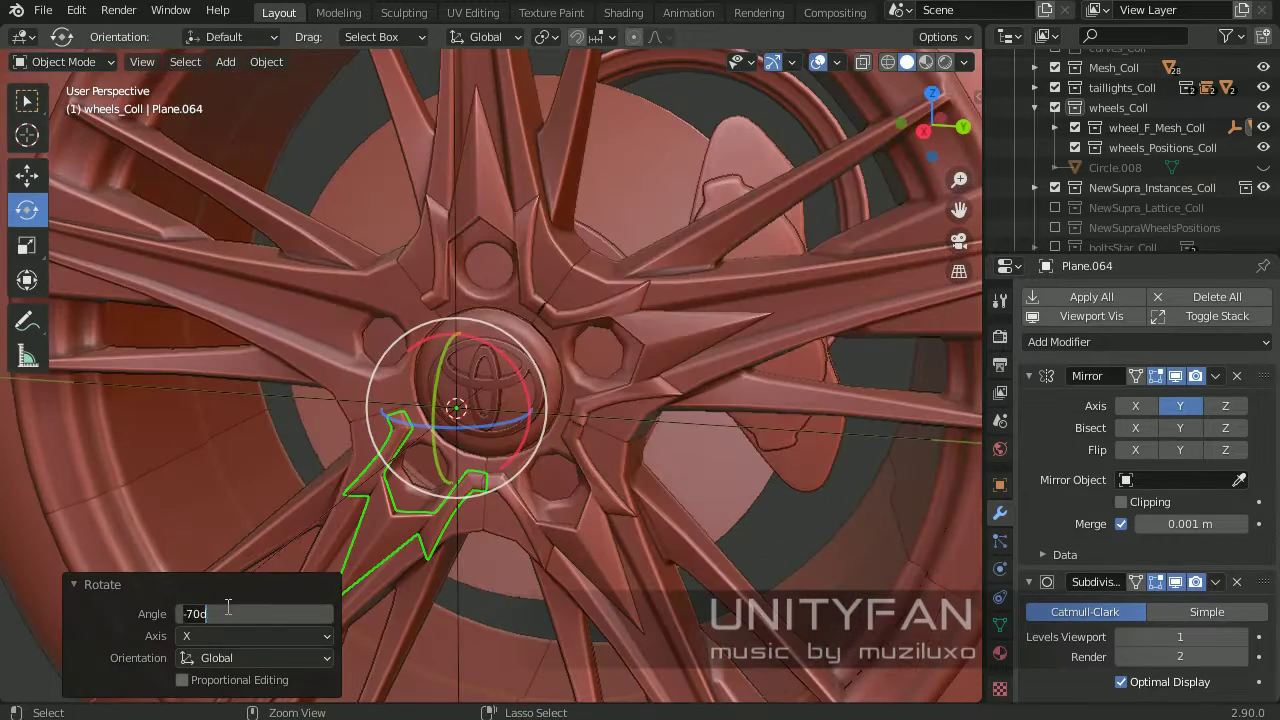
pyautogui.press('Return')
pyautogui.moveTo(228, 606)
pyautogui.mouseDown(button='middle')
pyautogui.moveTo(391, 308)
pyautogui.moveTo(473, 370)
pyautogui.mouseUp(button='middle')
pyautogui.hotkey('shift', 'd')
pyautogui.press('Escape')
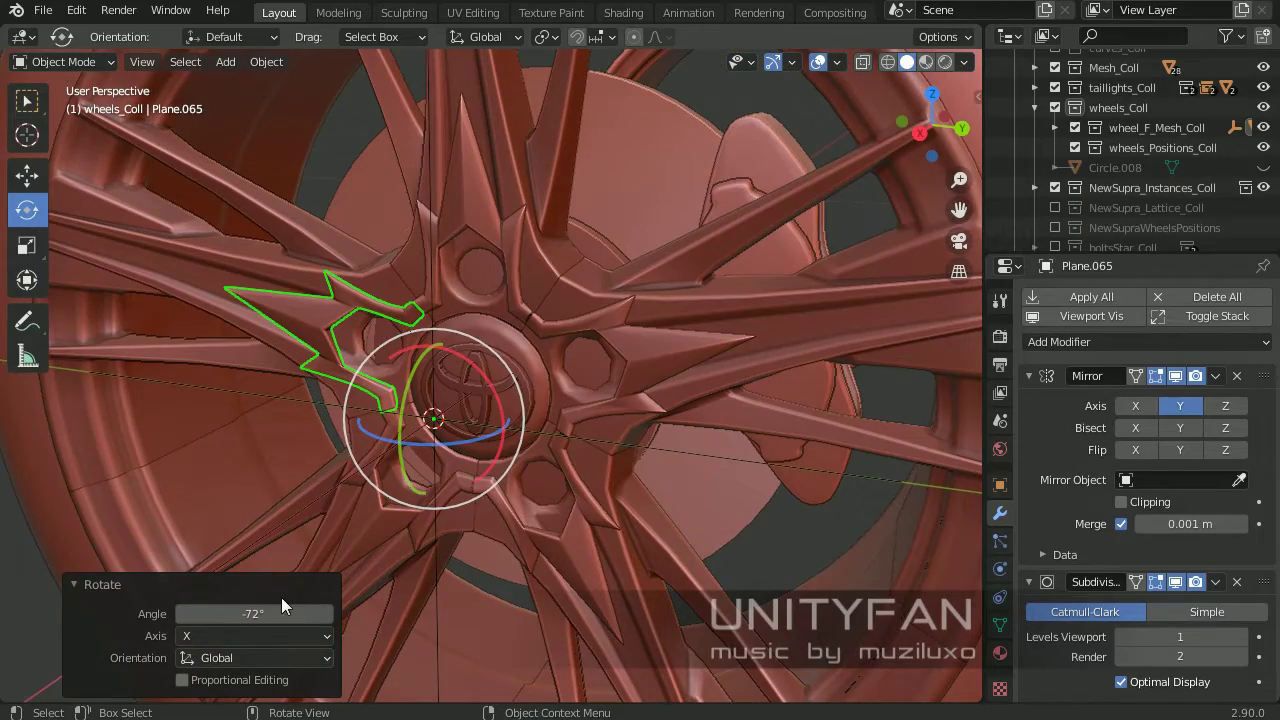
pyautogui.moveTo(288, 581)
pyautogui.mouseDown(button='middle')
pyautogui.moveTo(388, 184)
pyautogui.moveTo(531, 358)
pyautogui.moveTo(580, 370)
pyautogui.mouseUp(button='middle')
# Select the spike pieces around the hub and join them into one star object
pyautogui.press('w')
pyautogui.click(388, 184)
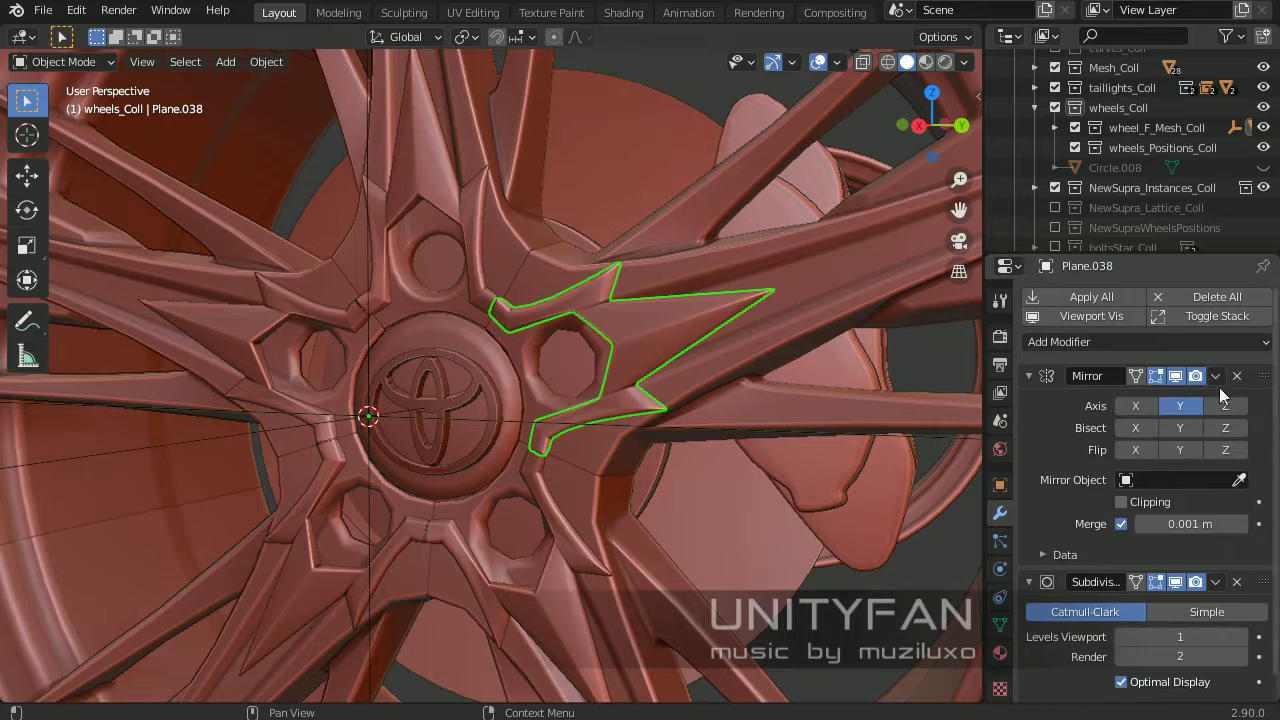
pyautogui.hotkey('ctrl', 'x')
pyautogui.moveTo(560, 430); pyautogui.dragTo(620, 460, button='middle')
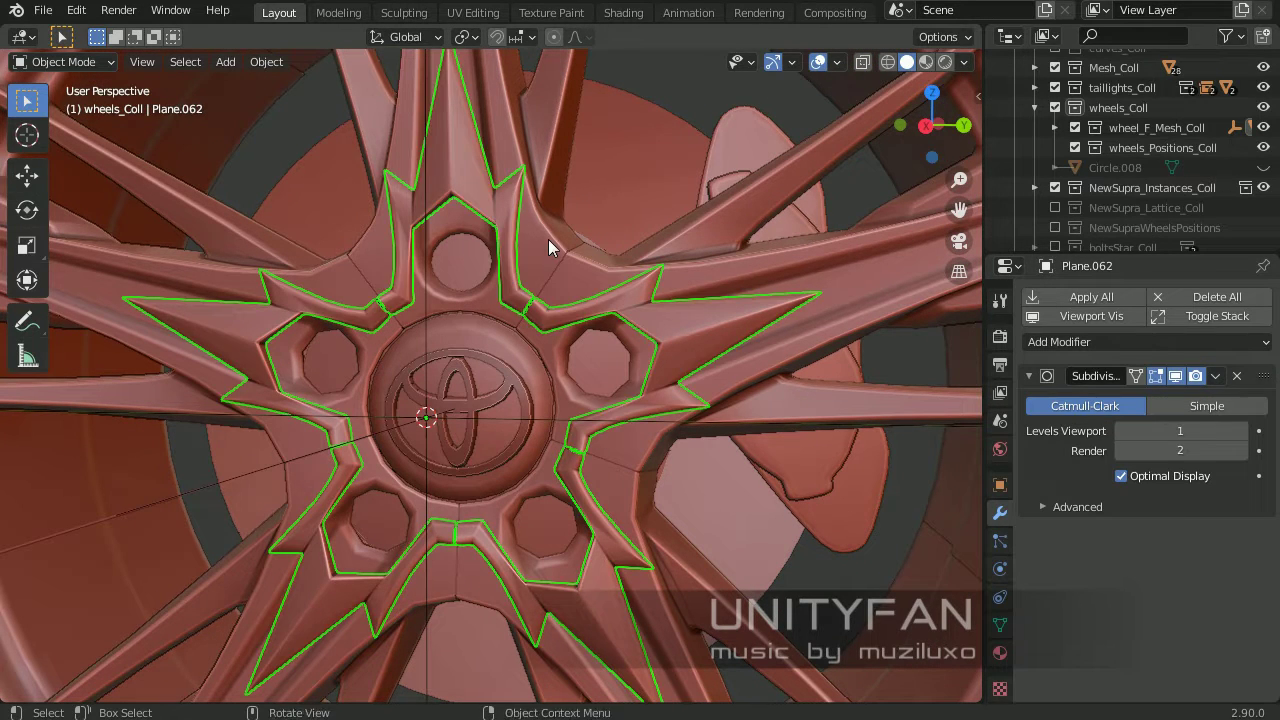
# Enter Edit Mode on the joined star and begin merging its overlapping vertices
pyautogui.press('Tab')
pyautogui.scroll(2, 548, 239)
pyautogui.press('m')
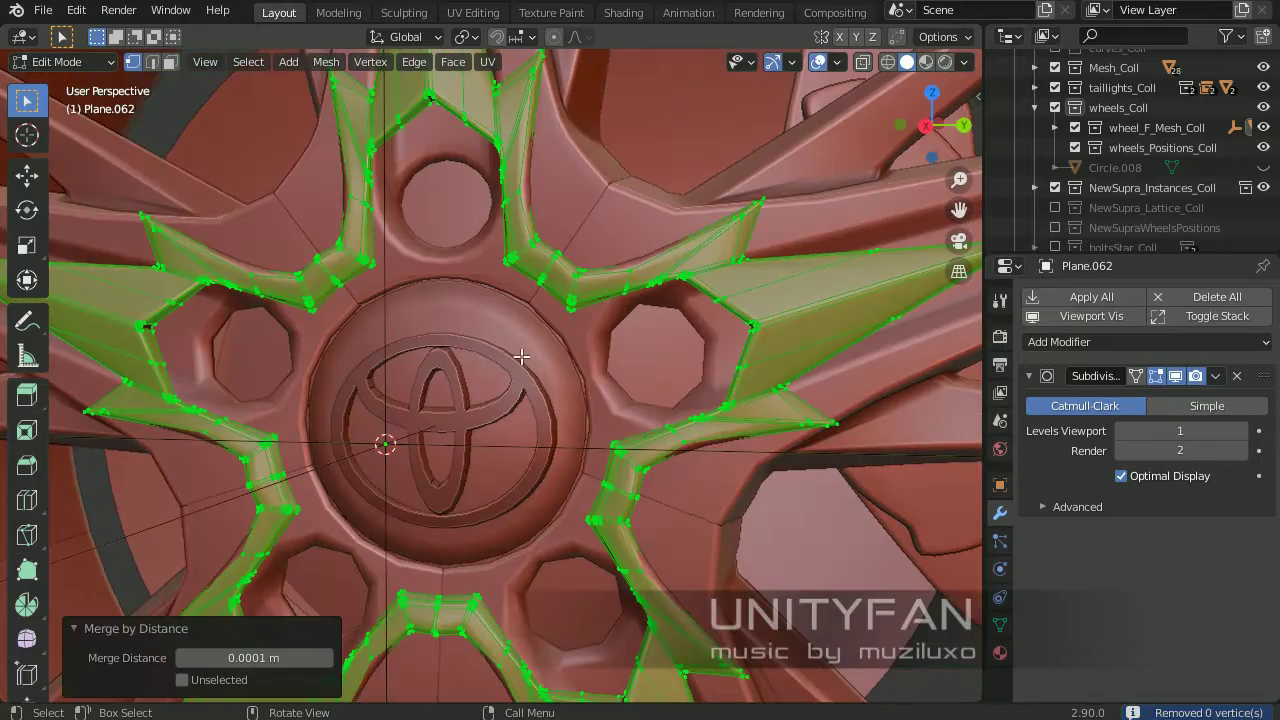
pyautogui.press('Tab')
pyautogui.scroll(5, 457, 326)
pyautogui.press('Tab')
pyautogui.scroll(-4, 571, 350)
pyautogui.scroll(2, 654, 327)
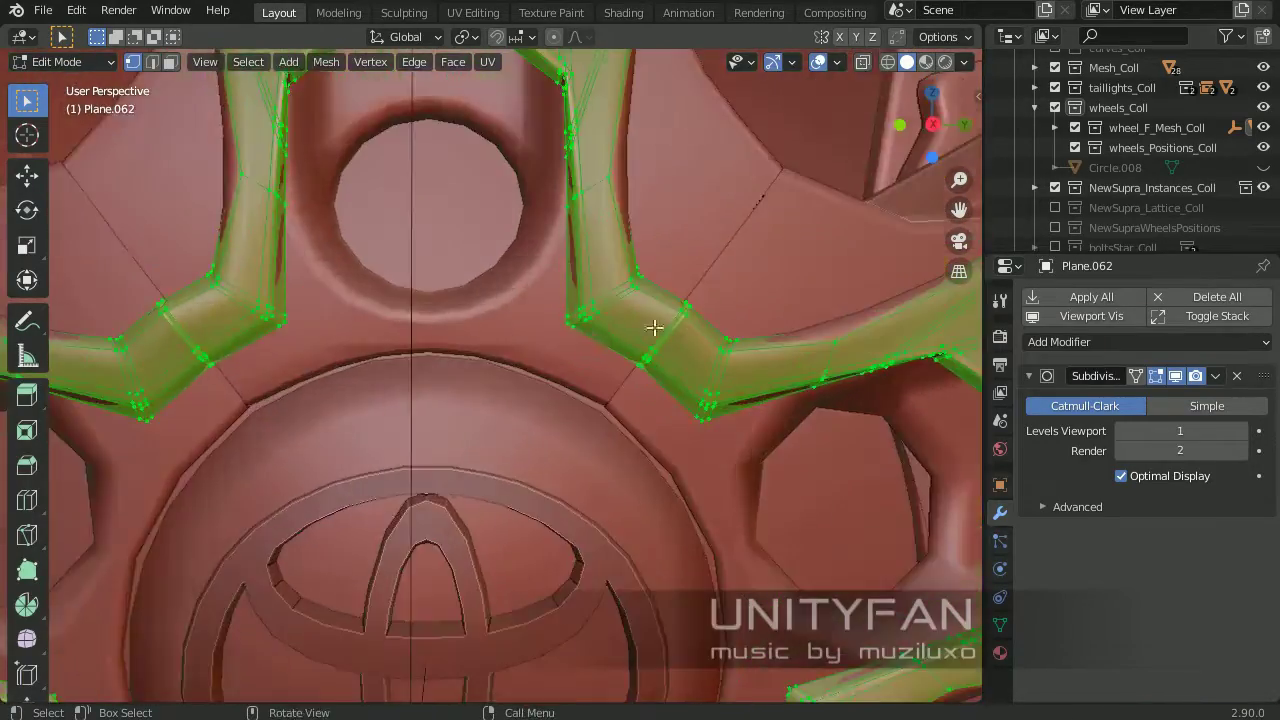
pyautogui.scroll(5, 654, 327)
pyautogui.scroll(-3, 471, 520)
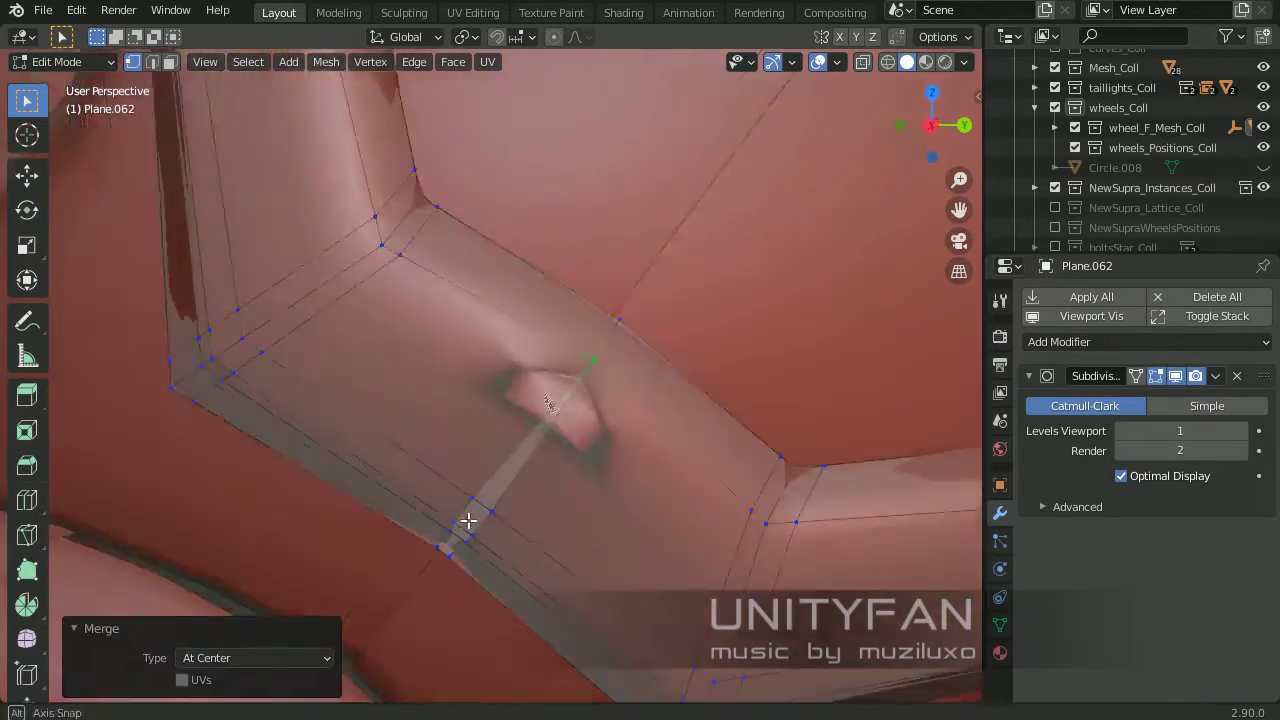
# Box-select the stray spoke-corner vertices with X-ray and merge them at center
pyautogui.press('m')
pyautogui.press('Escape')
pyautogui.scroll(3, 645, 320)
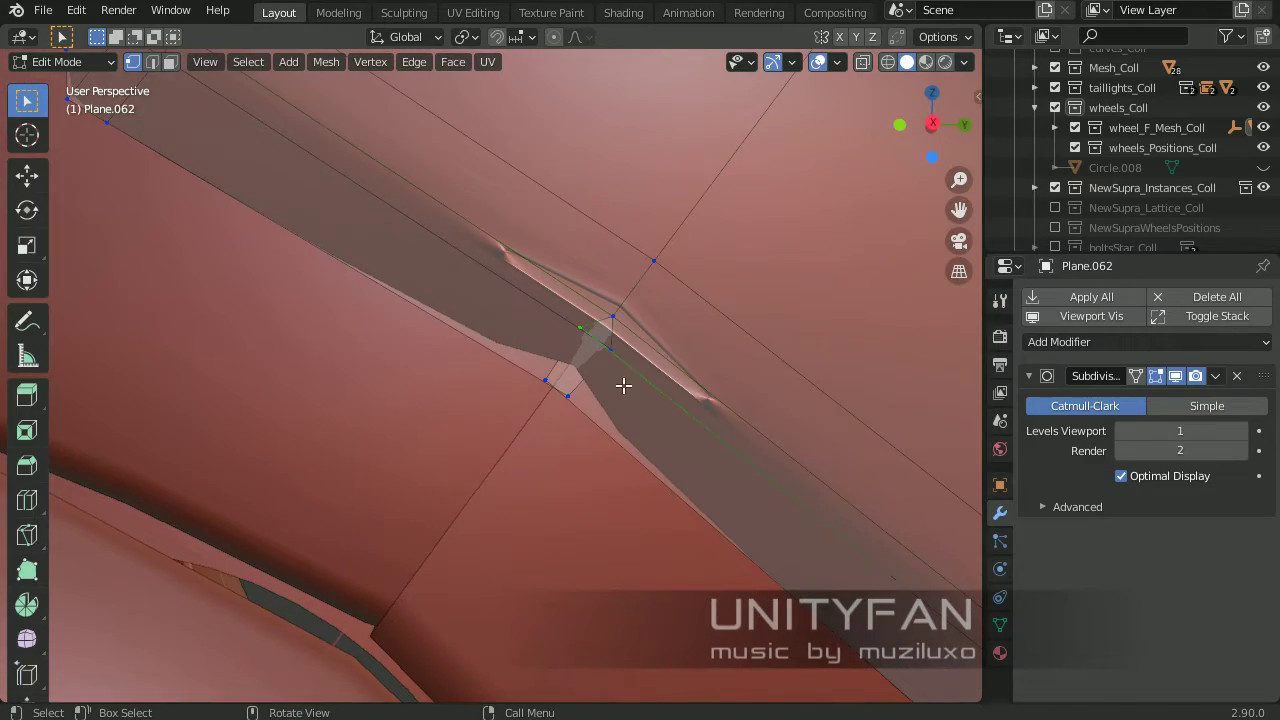
pyautogui.scroll(-3, 423, 257)
pyautogui.scroll(3, 423, 257)
pyautogui.moveTo(386, 383); pyautogui.dragTo(295, 326)
pyautogui.hotkey('alt', 'z')
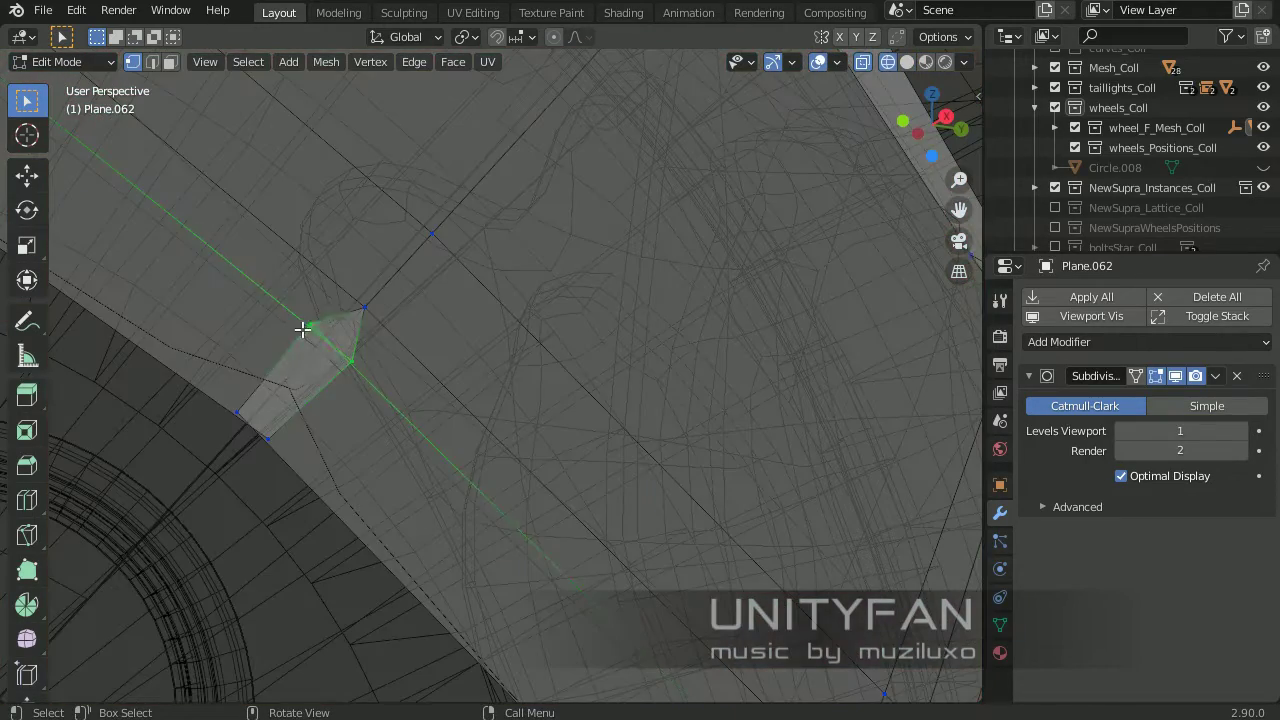
pyautogui.click(196, 400)
pyautogui.hotkey('alt', 'z')
# Merge the next pairs of corner vertices at center
pyautogui.scroll(-3, 430, 550)
pyautogui.scroll(3, 466, 334)
pyautogui.scroll(2, 397, 293)
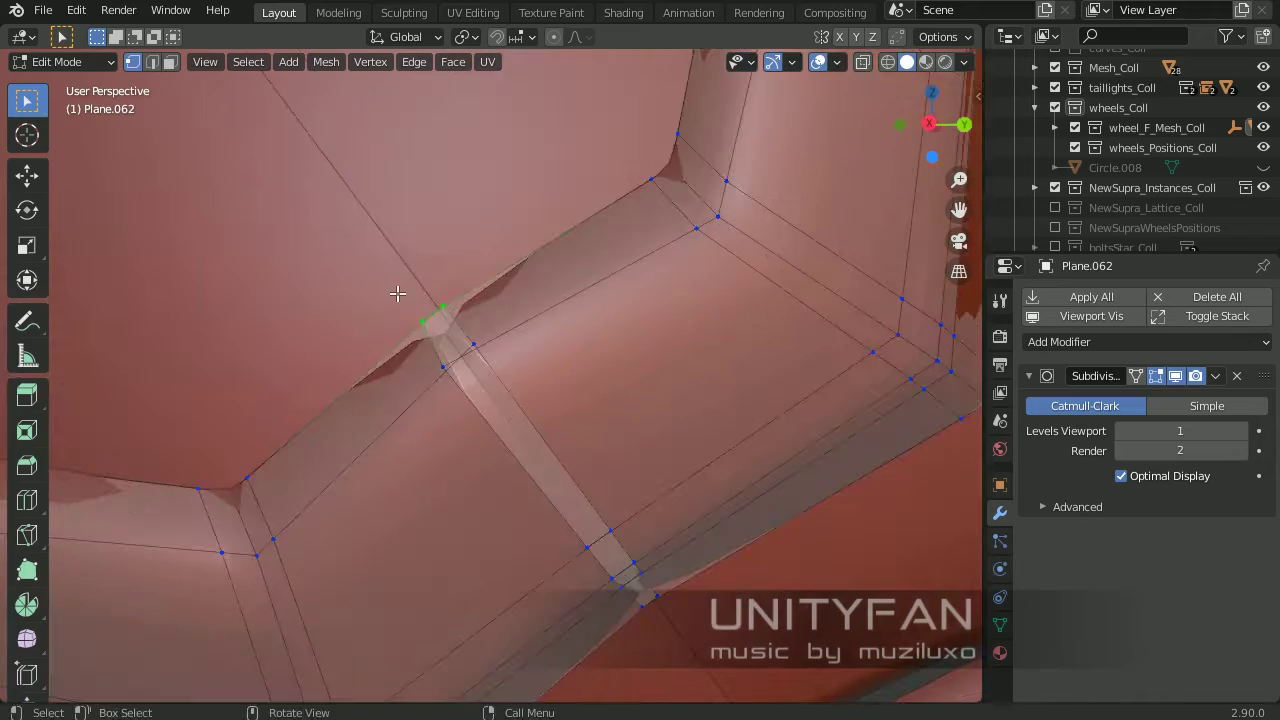
pyautogui.click(419, 350)
pyautogui.scroll(-2, 289, 260)
pyautogui.scroll(2, 289, 260)
pyautogui.moveTo(311, 314); pyautogui.dragTo(243, 268)
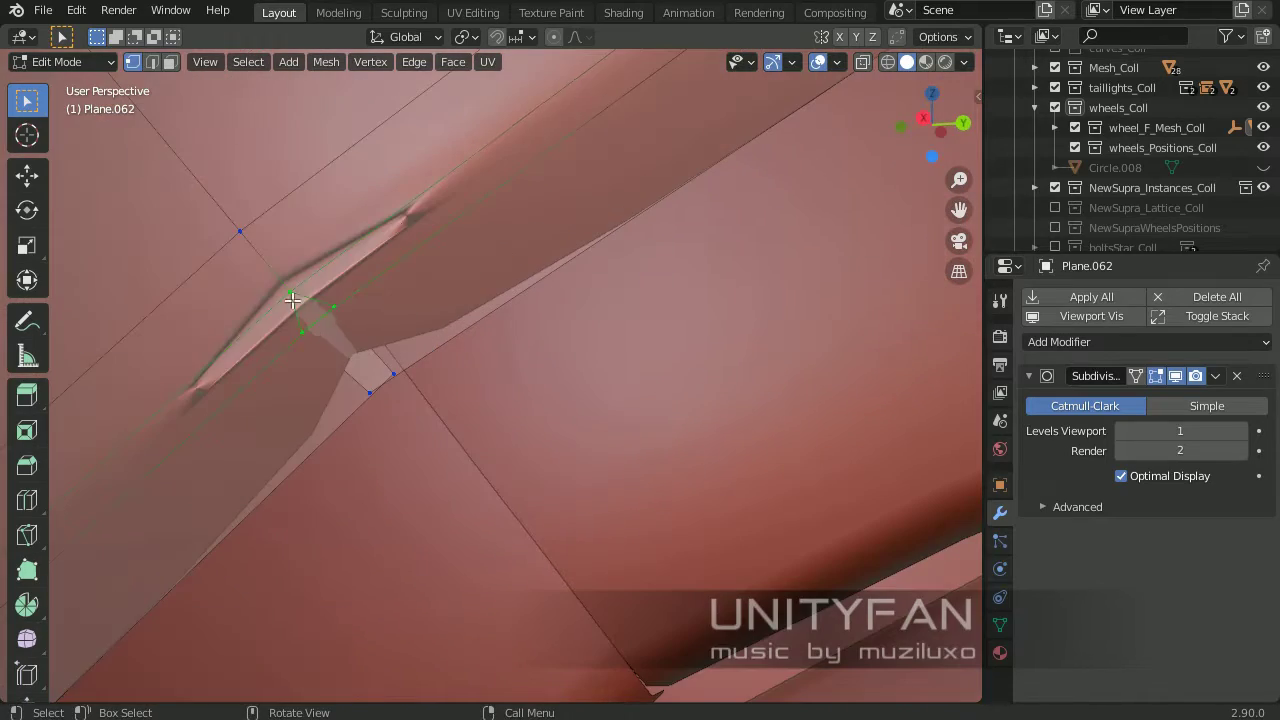
pyautogui.hotkey('alt', 'z')
pyautogui.press('m')
pyautogui.click(457, 354)
pyautogui.hotkey('alt', 'z')
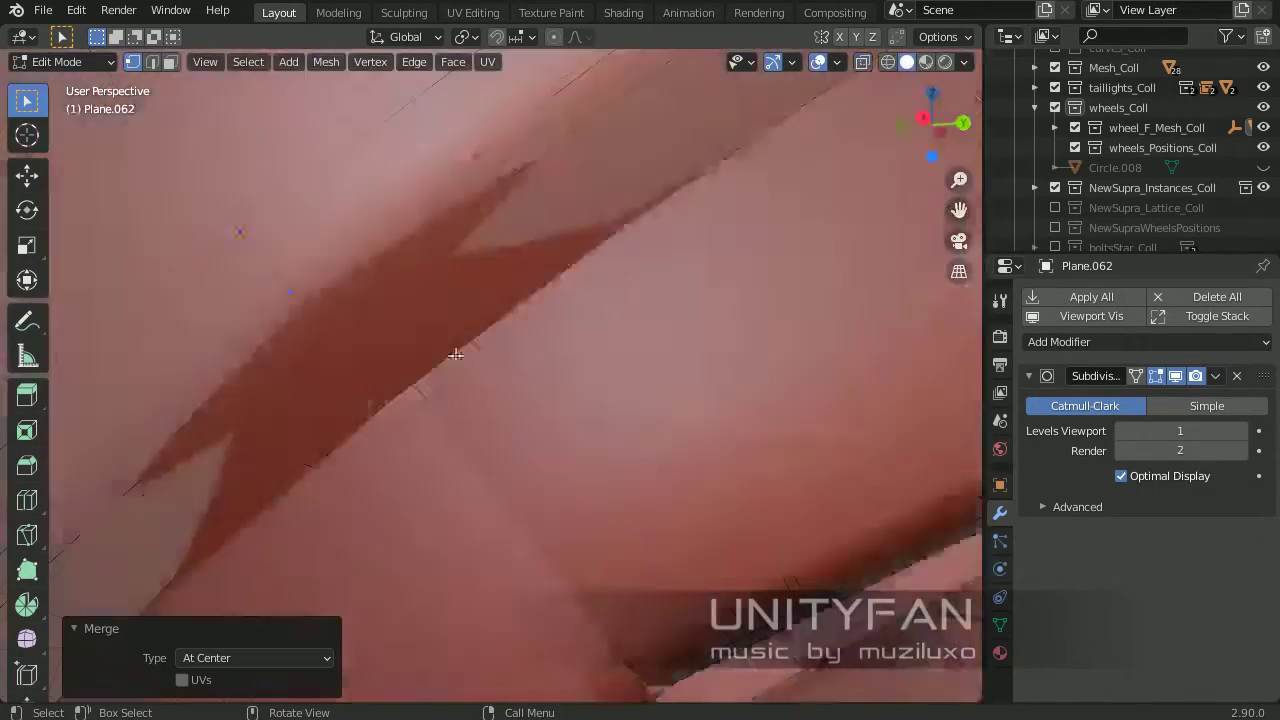
# Switch to face select and delete two faces where the star meets the spokes
pyautogui.press('Tab')
pyautogui.press('Tab')
pyautogui.hotkey('alt', 'z')
pyautogui.press('3')
pyautogui.click(463, 377)
pyautogui.keyDown('shift'); pyautogui.click(757, 371); pyautogui.keyUp('shift')
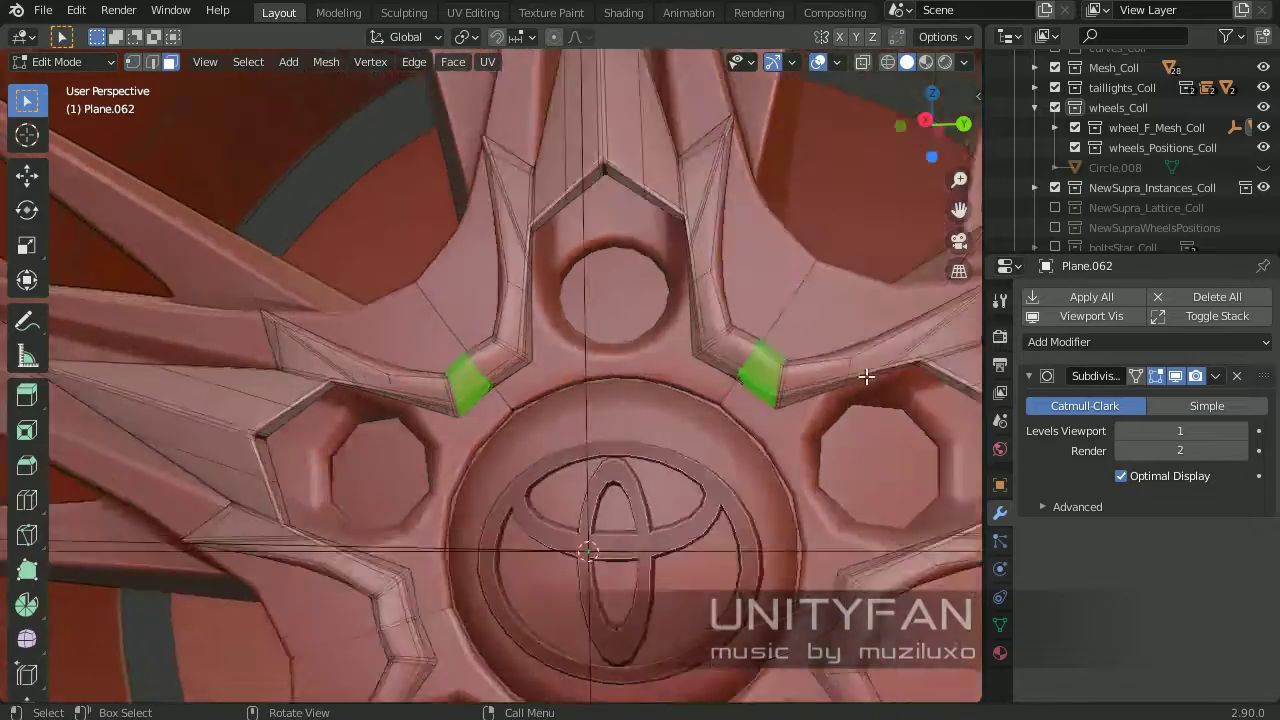
pyautogui.press('x')
pyautogui.click(560, 306)
# Delete another spoke-joining face on the lower spokes and select spoke piece Plane.038
pyautogui.keyDown('shift'); pyautogui.moveTo(463, 600); pyautogui.dragTo(433, 500, button='middle'); pyautogui.keyUp('shift')
pyautogui.keyDown('shift'); pyautogui.click(640, 387); pyautogui.keyUp('shift')
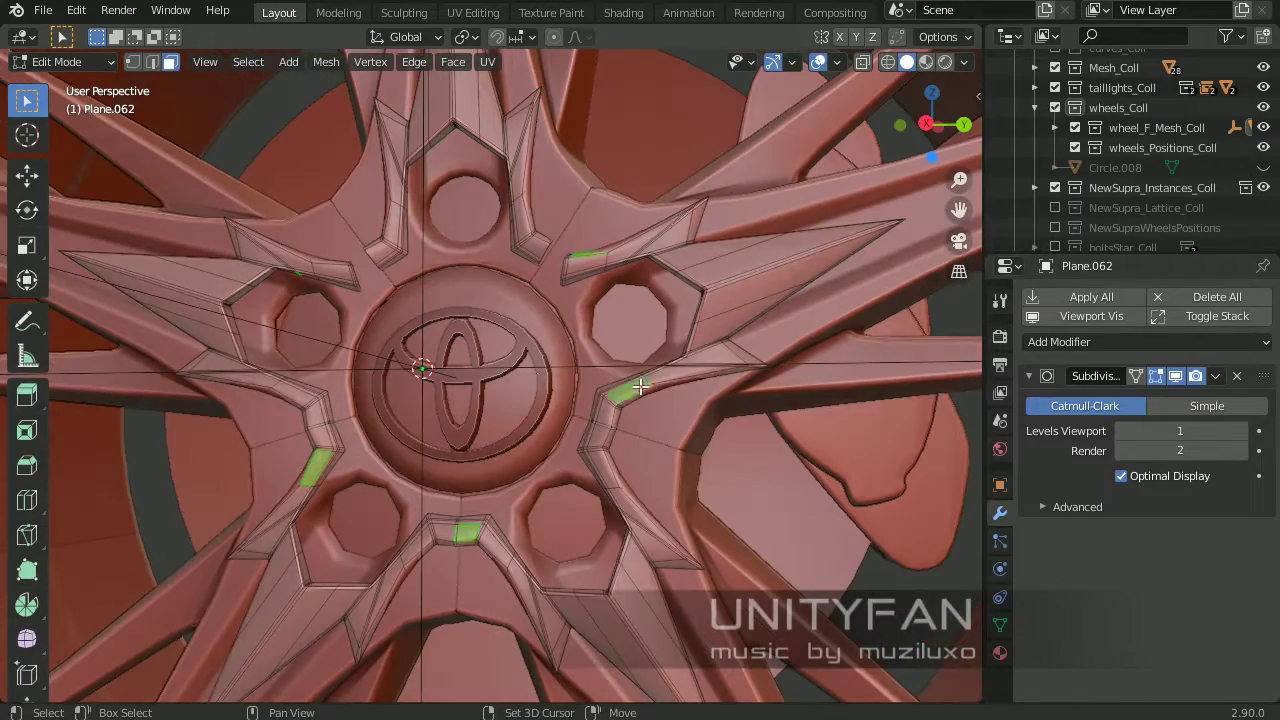
pyautogui.press('x')
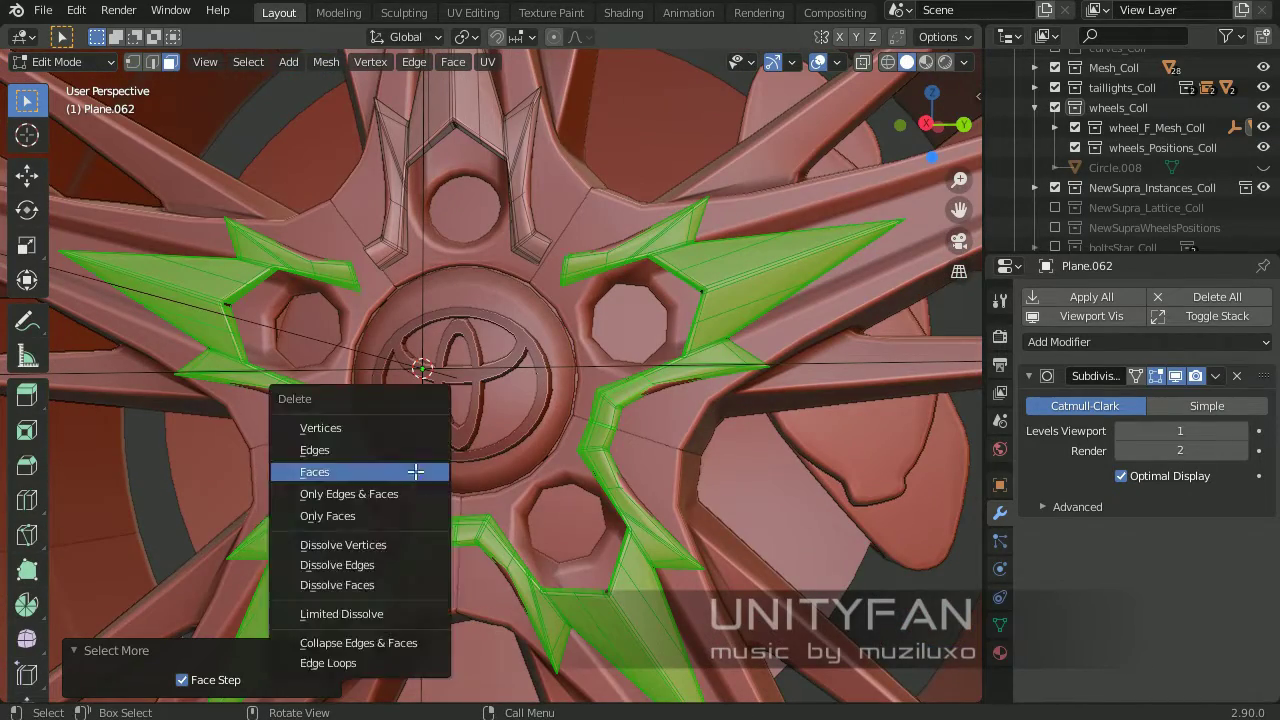
pyautogui.click(400, 470)
pyautogui.press('Tab')
pyautogui.click(27, 210)
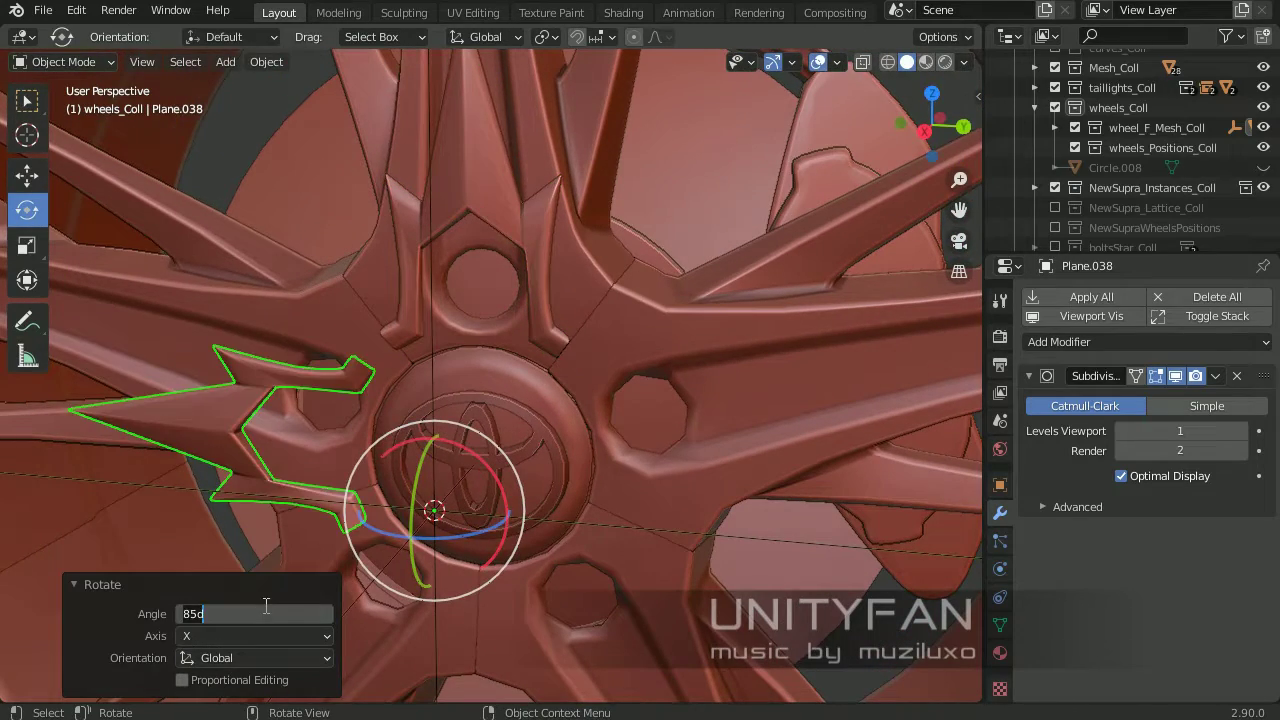
# Rotate the spoke piece 72° and duplicate it for the next copy
pyautogui.press('Return')
pyautogui.moveTo(300, 560); pyautogui.dragTo(385, 482, button='middle')
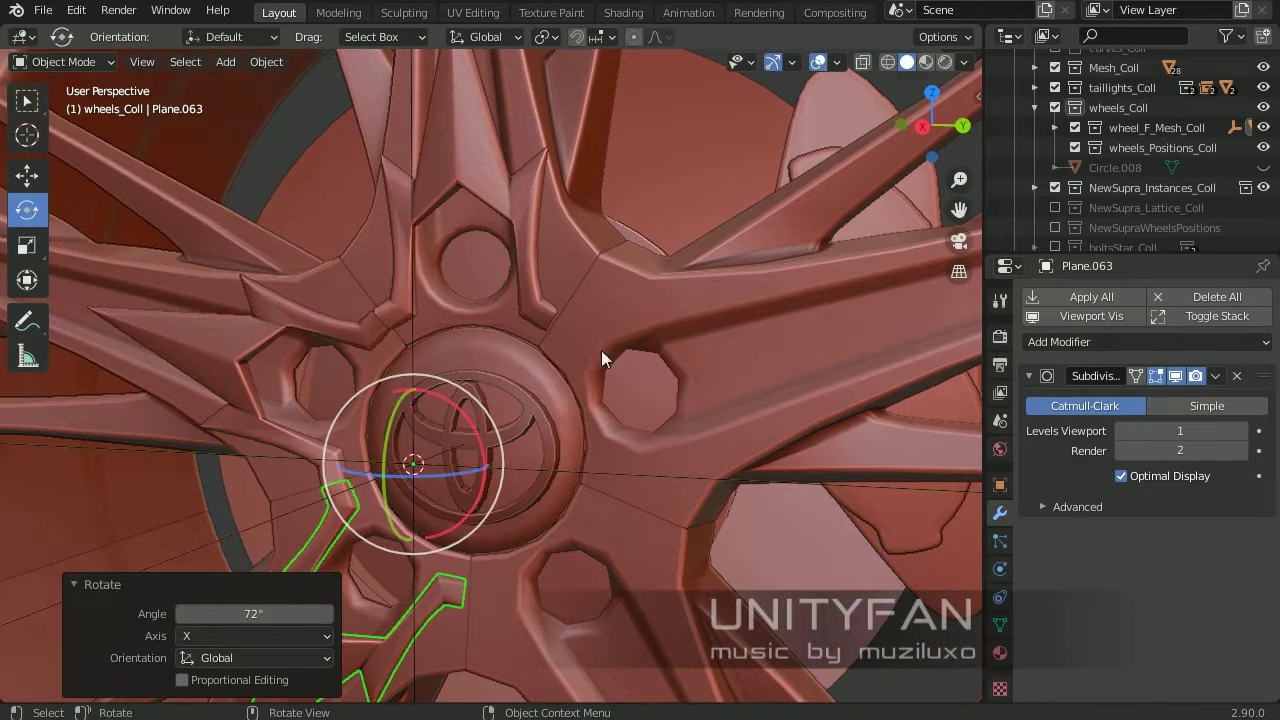
pyautogui.hotkey('shift', 'd')
pyautogui.moveTo(601, 350); pyautogui.dragTo(468, 440, button='middle')
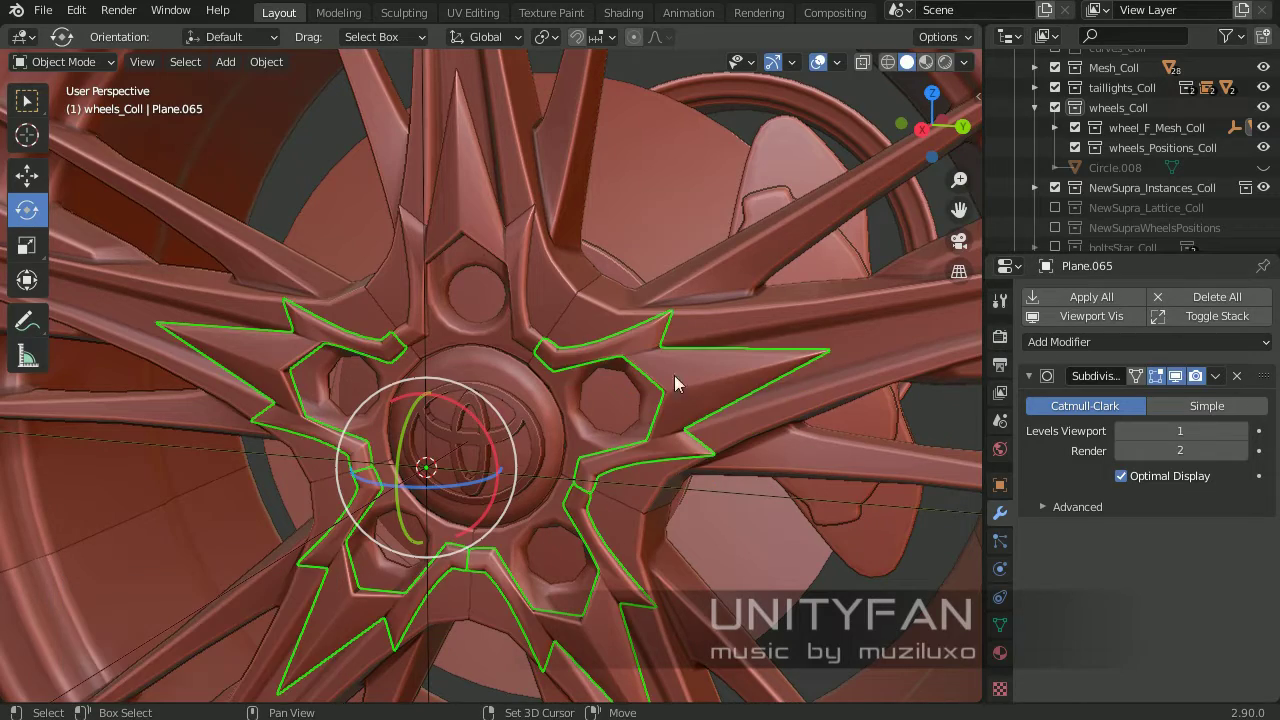
# Weld the star piece's vertices by distance and switch to Material Preview shading
pyautogui.click(511, 288)
pyautogui.press('Tab')
pyautogui.scroll(5, 663, 268)
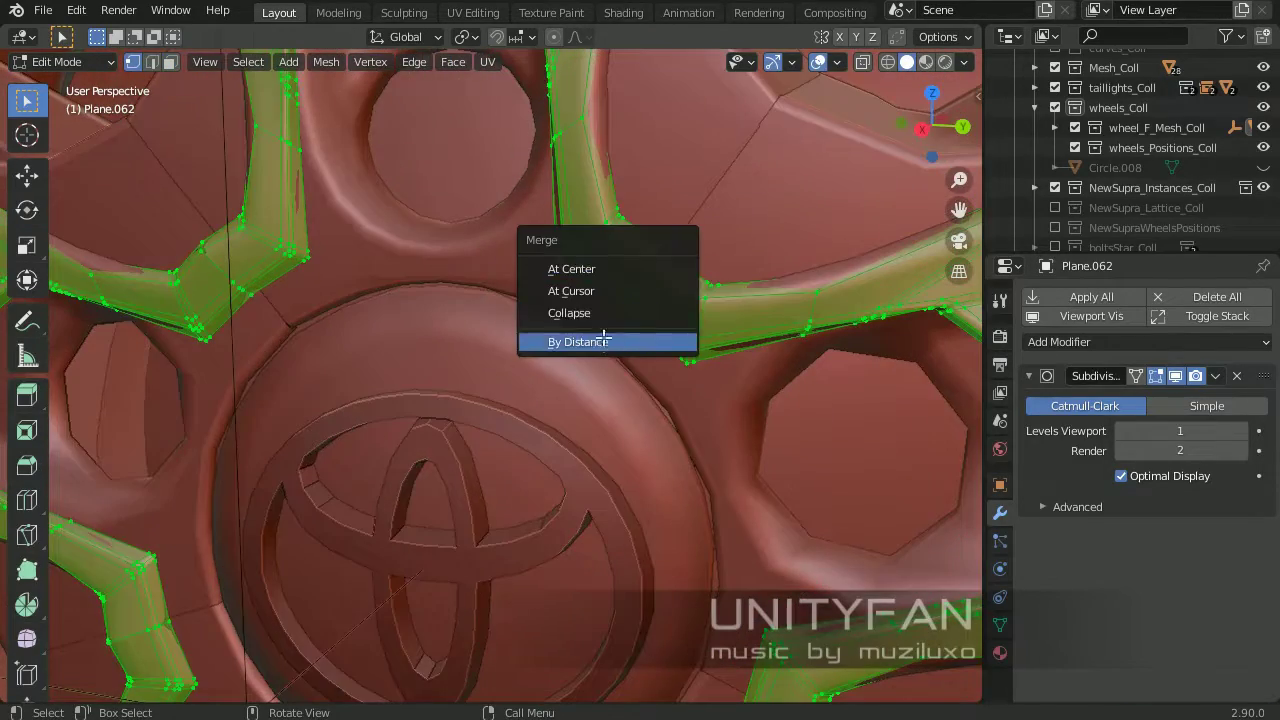
pyautogui.click(604, 336)
pyautogui.press('Tab')
pyautogui.scroll(-5, 557, 300)
pyautogui.press('z')
pyautogui.click(557, 423)
# Select the outer rim section and orbit to a frontal view of the wheel
pyautogui.scroll(3, 496, 371)
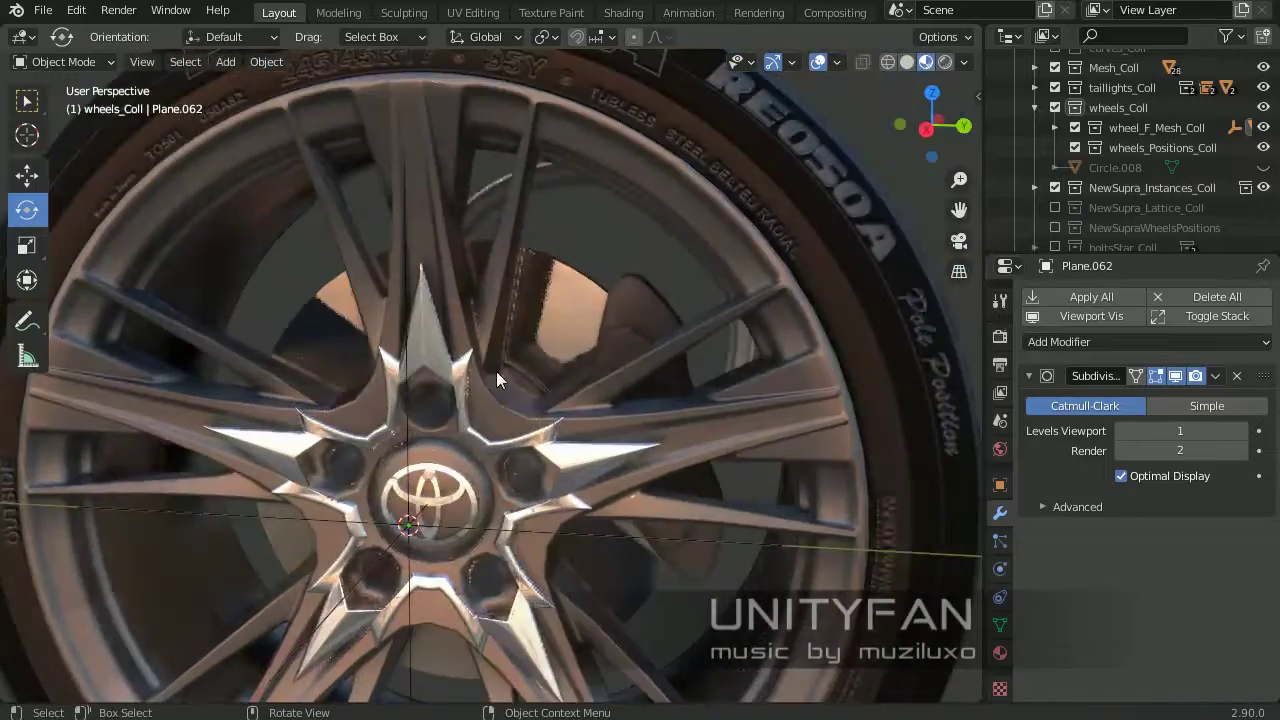
pyautogui.click(496, 371)
pyautogui.moveTo(900, 410); pyautogui.dragTo(681, 414, button='middle')
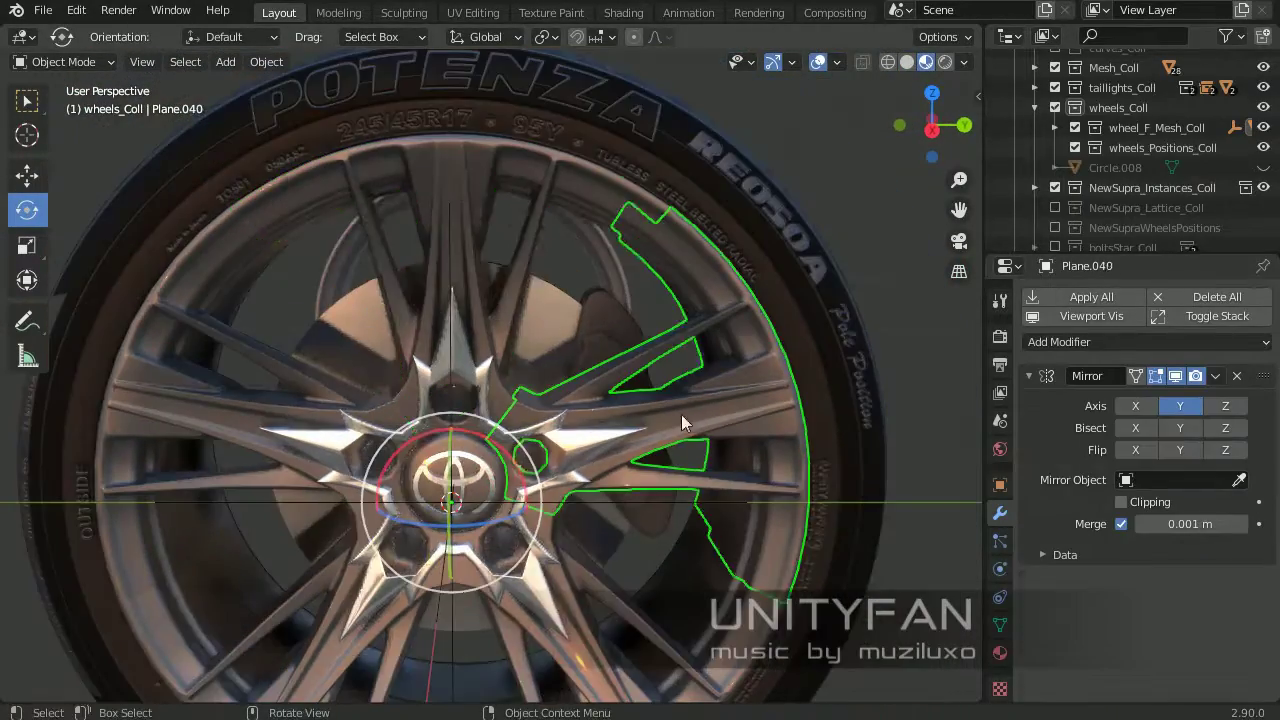
pyautogui.moveTo(374, 554); pyautogui.dragTo(558, 293, button='middle')
pyautogui.press('Delete')
pyautogui.hotkey('ctrl', 'z')
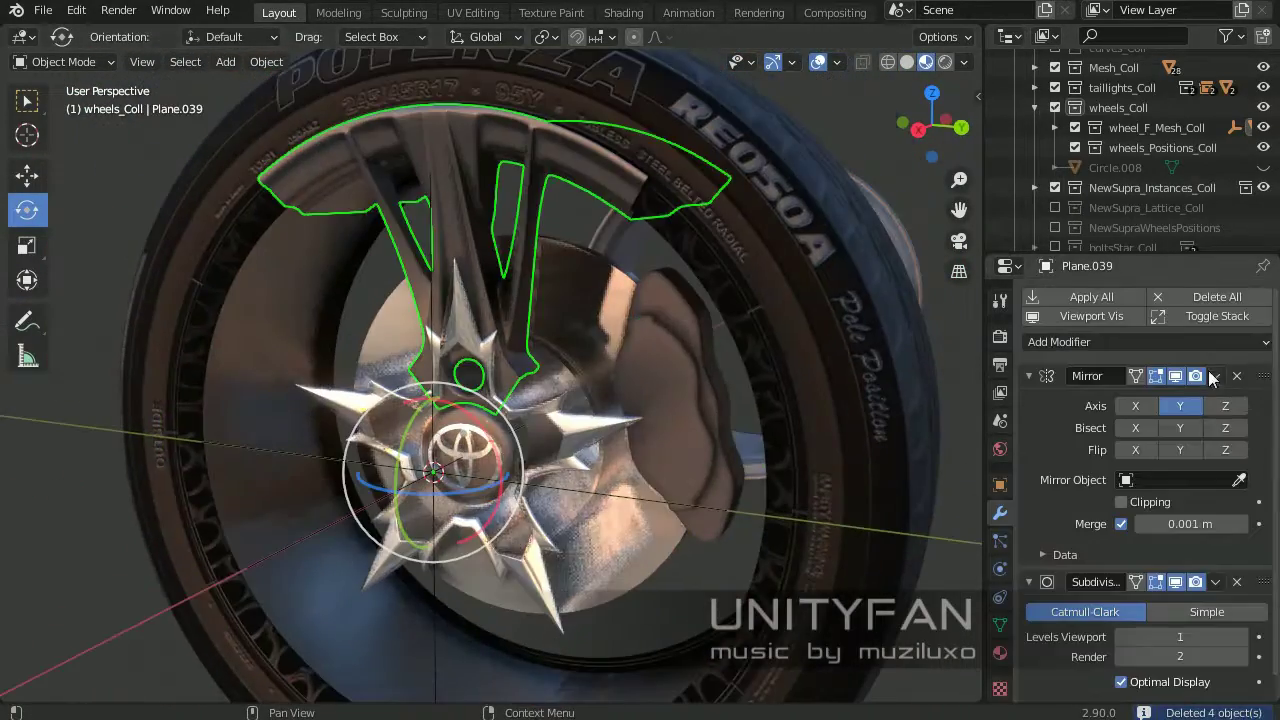
pyautogui.moveTo(513, 433); pyautogui.dragTo(473, 465, button='middle')
# Duplicate the rim section and rotate the copy -72° around the hub
pyautogui.hotkey('shift', 'd')
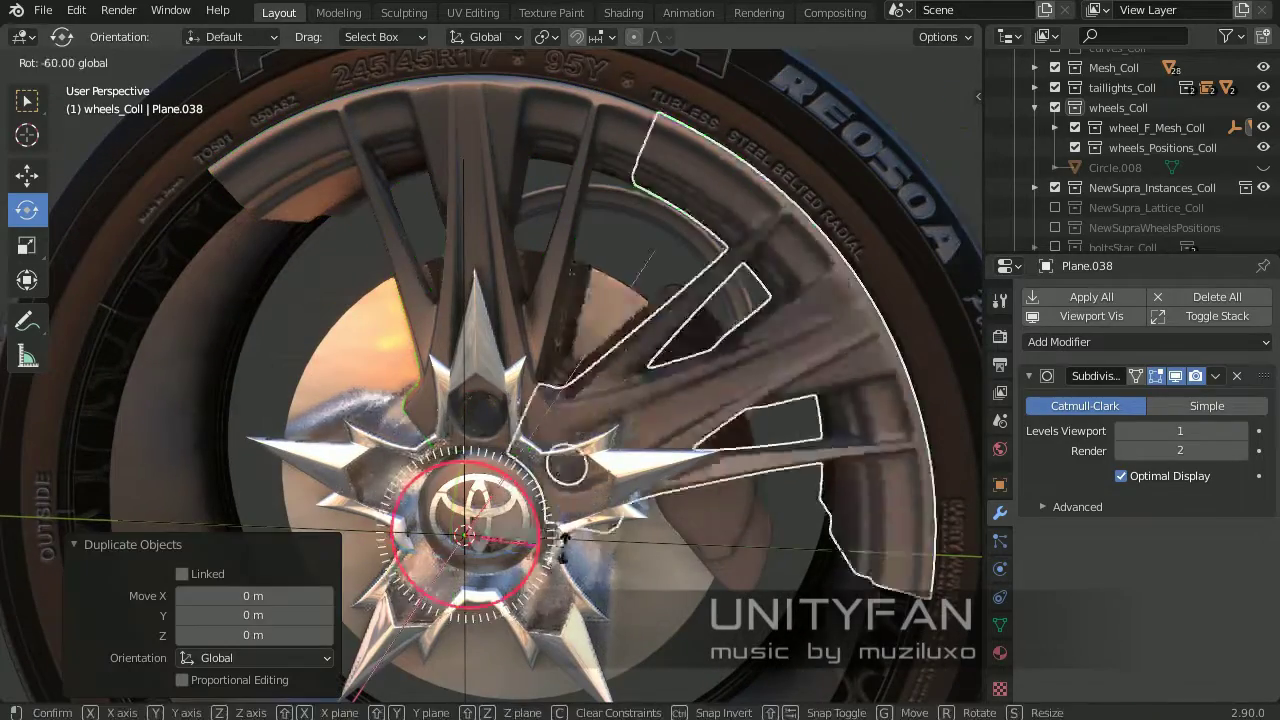
pyautogui.press('r')
pyautogui.moveTo(300, 400); pyautogui.dragTo(428, 393, button='middle')
pyautogui.hotkey('shift', 'd')
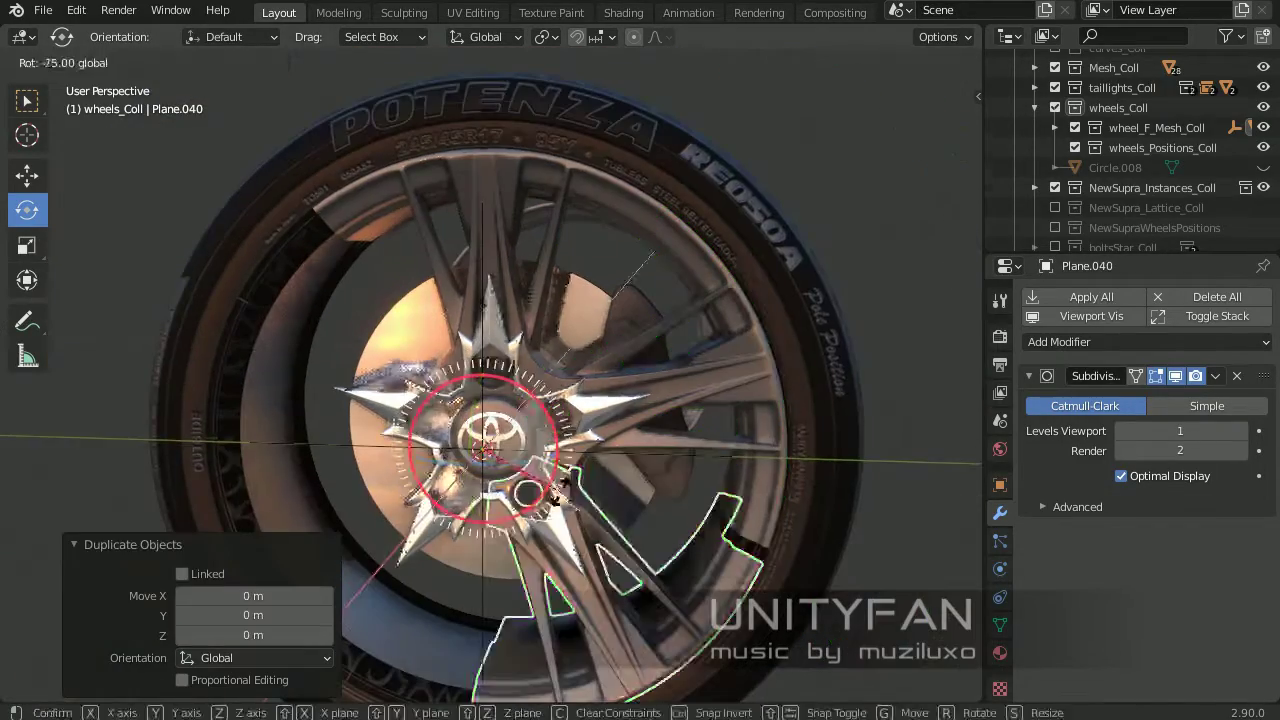
pyautogui.write('-72')
pyautogui.press('Return')
pyautogui.keyDown('shift'); pyautogui.moveTo(659, 281); pyautogui.dragTo(663, 232, button='middle'); pyautogui.keyUp('shift')
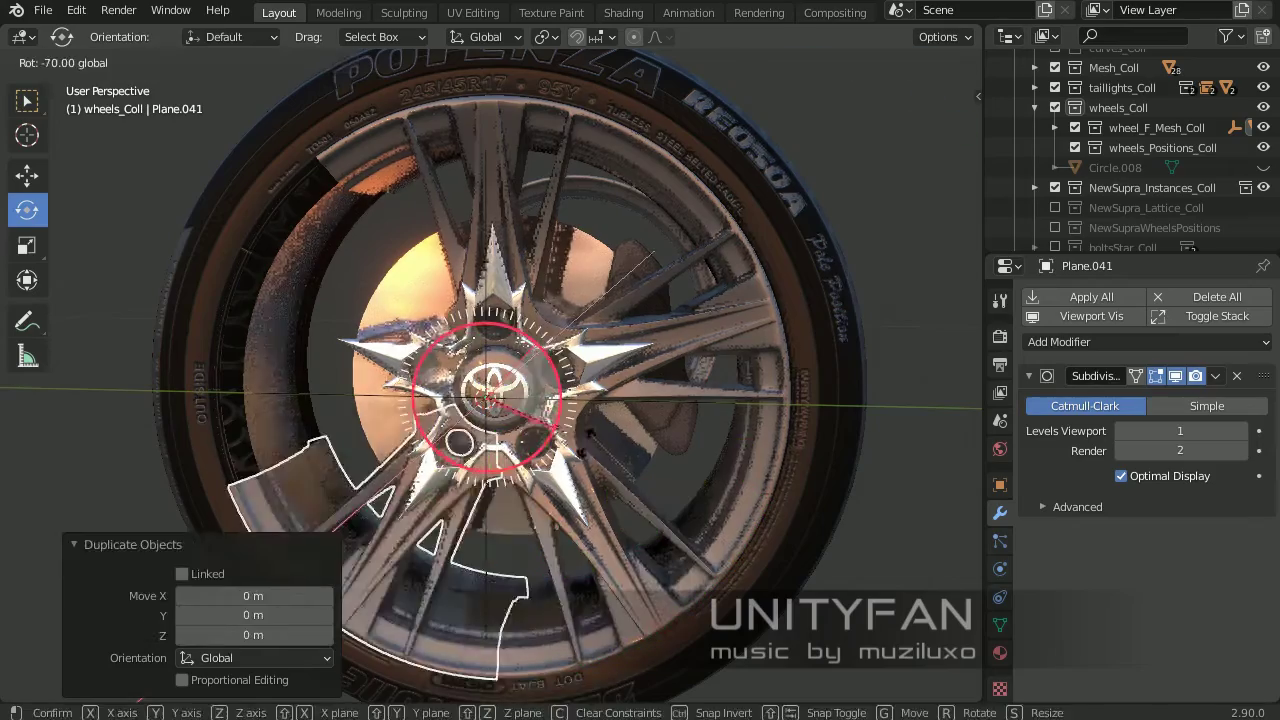
pyautogui.press('Return')
# Change the copy's rotation angle to -80° and add further rim-section copies
pyautogui.doubleClick(255, 614)
pyautogui.write('-80d')
pyautogui.hotkey('shift', 'd')
pyautogui.rightClick(505, 348)
pyautogui.moveTo(505, 348); pyautogui.dragTo(538, 378, button='middle')
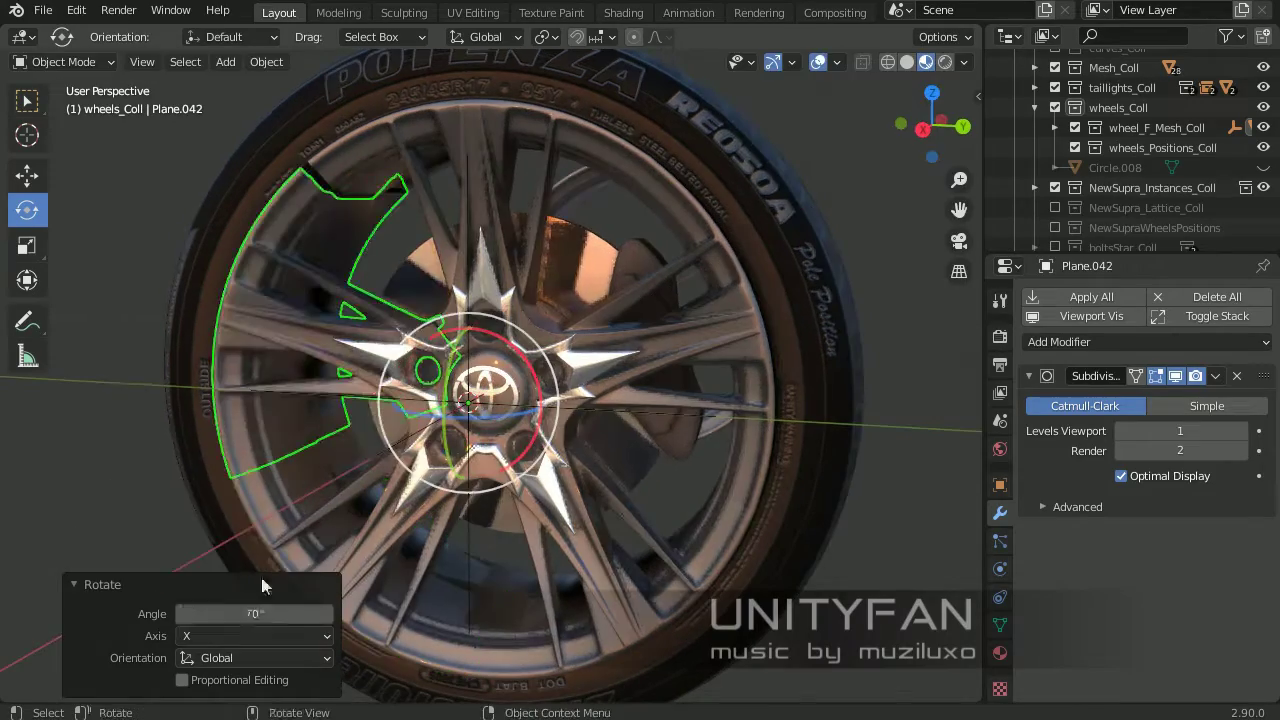
pyautogui.press('Return')
pyautogui.moveTo(420, 490); pyautogui.dragTo(464, 458, button='middle')
pyautogui.hotkey('ctrl', 'z')
pyautogui.moveTo(670, 447); pyautogui.dragTo(633, 372, button='middle')
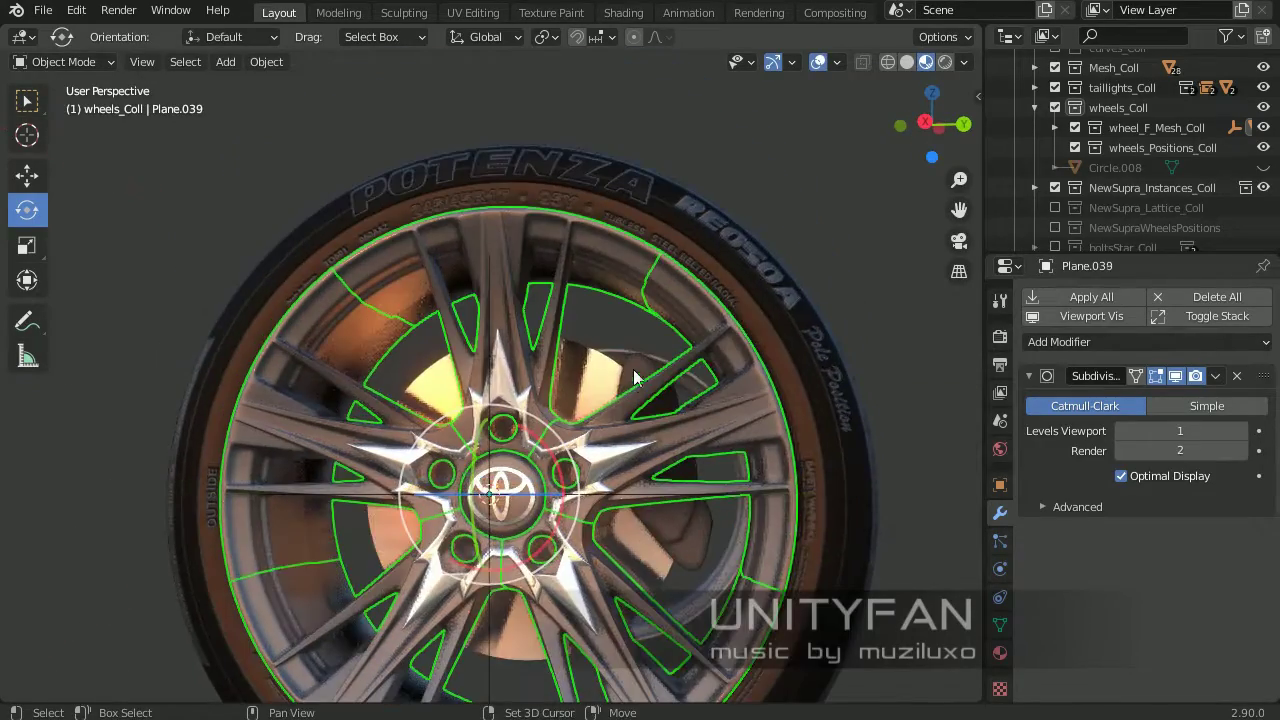
# Weld overlapping vertices across the whole wheel mesh with Merge By Distance
pyautogui.press('Tab')
pyautogui.scroll(2, 617, 381)
pyautogui.press('a')
pyautogui.press('m')
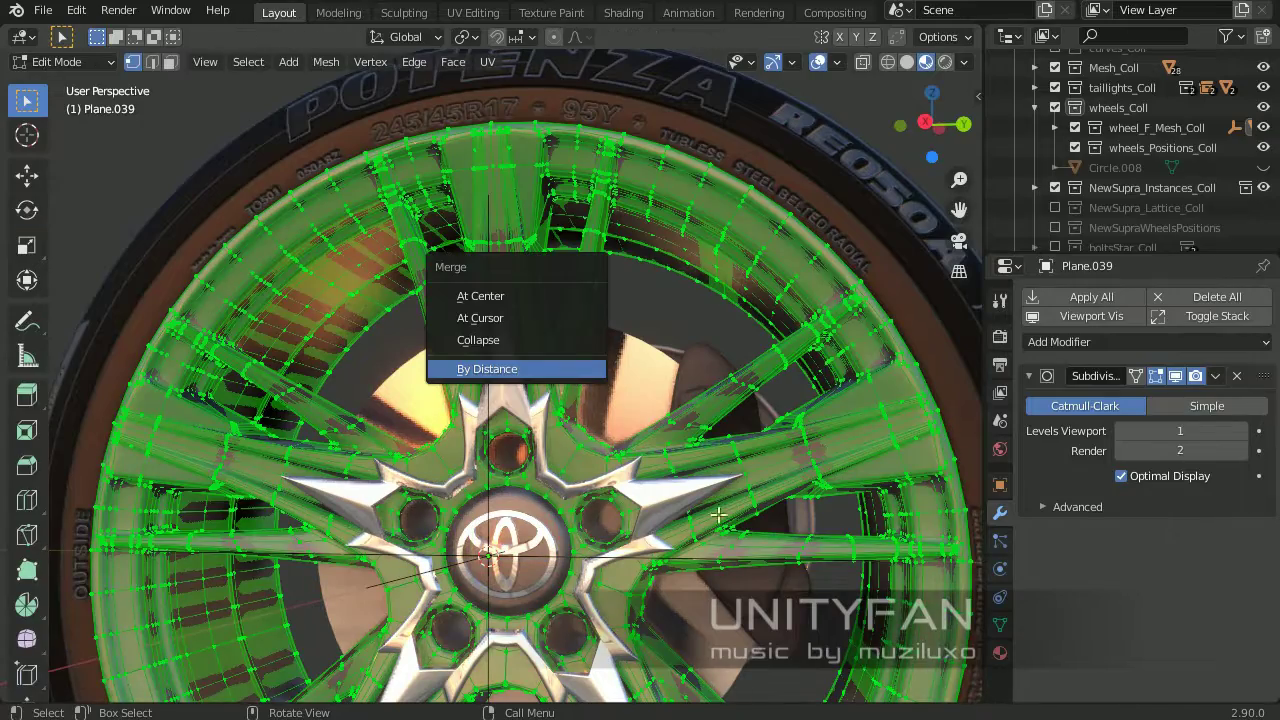
pyautogui.press('Return')
pyautogui.press('Tab')
pyautogui.scroll(4, 648, 352)
pyautogui.press('Tab')
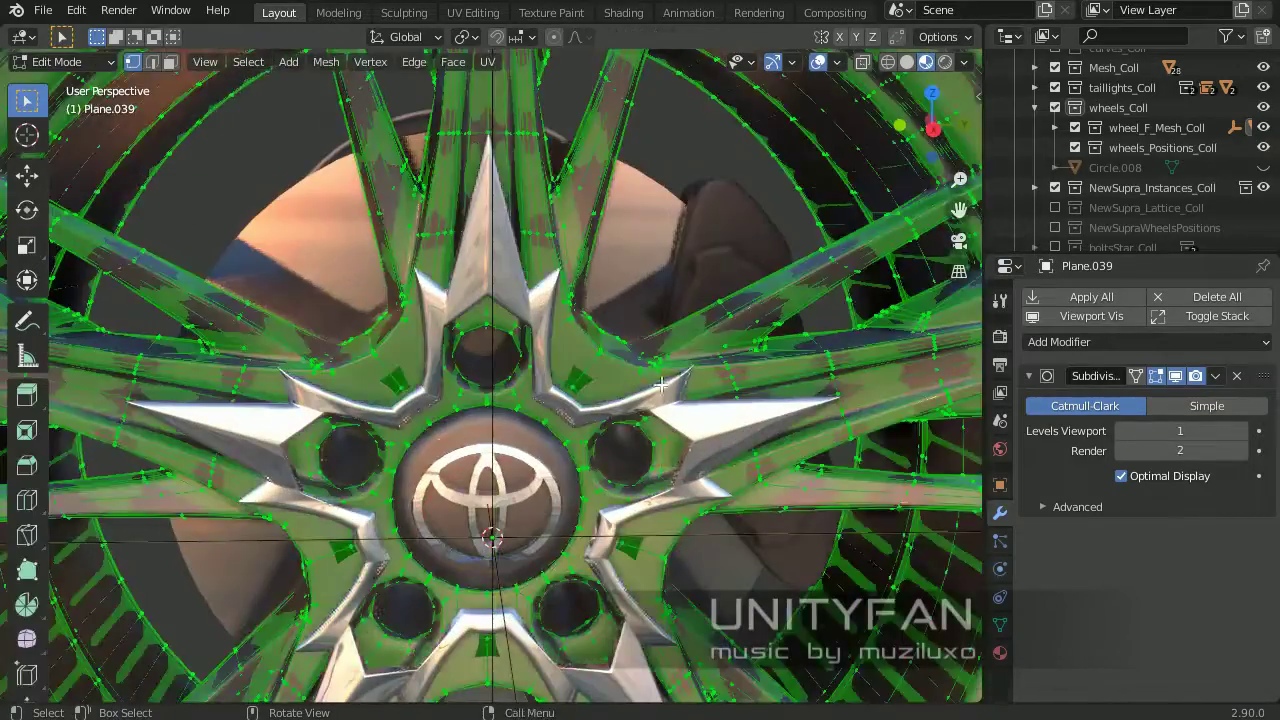
# Merge a pair of spoke-seam vertices at their centre
pyautogui.moveTo(660, 384); pyautogui.dragTo(543, 314, button='middle')
pyautogui.press('Tab')
pyautogui.hotkey('shift', 'z')
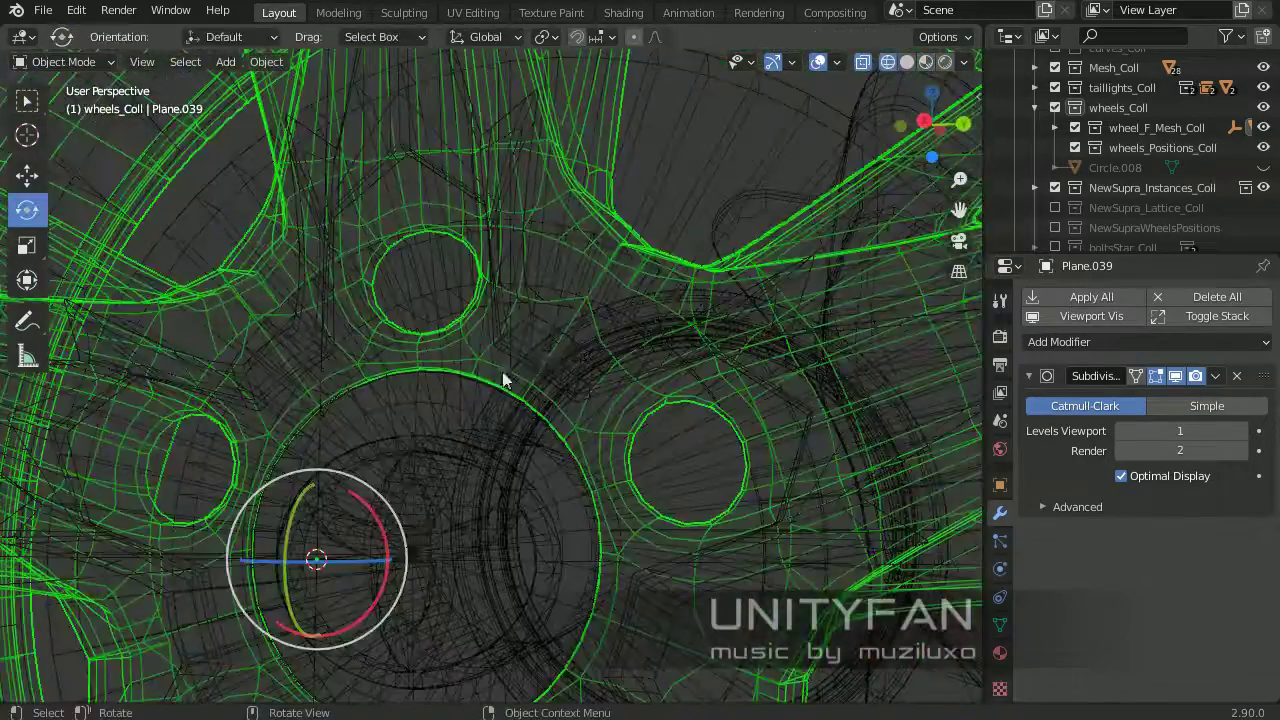
pyautogui.press('Tab')
pyautogui.hotkey('shift', 'z')
pyautogui.moveTo(677, 334)
pyautogui.mouseDown(button='middle')
pyautogui.moveTo(571, 429)
pyautogui.moveTo(627, 401)
pyautogui.moveTo(570, 451)
pyautogui.mouseUp(button='middle')
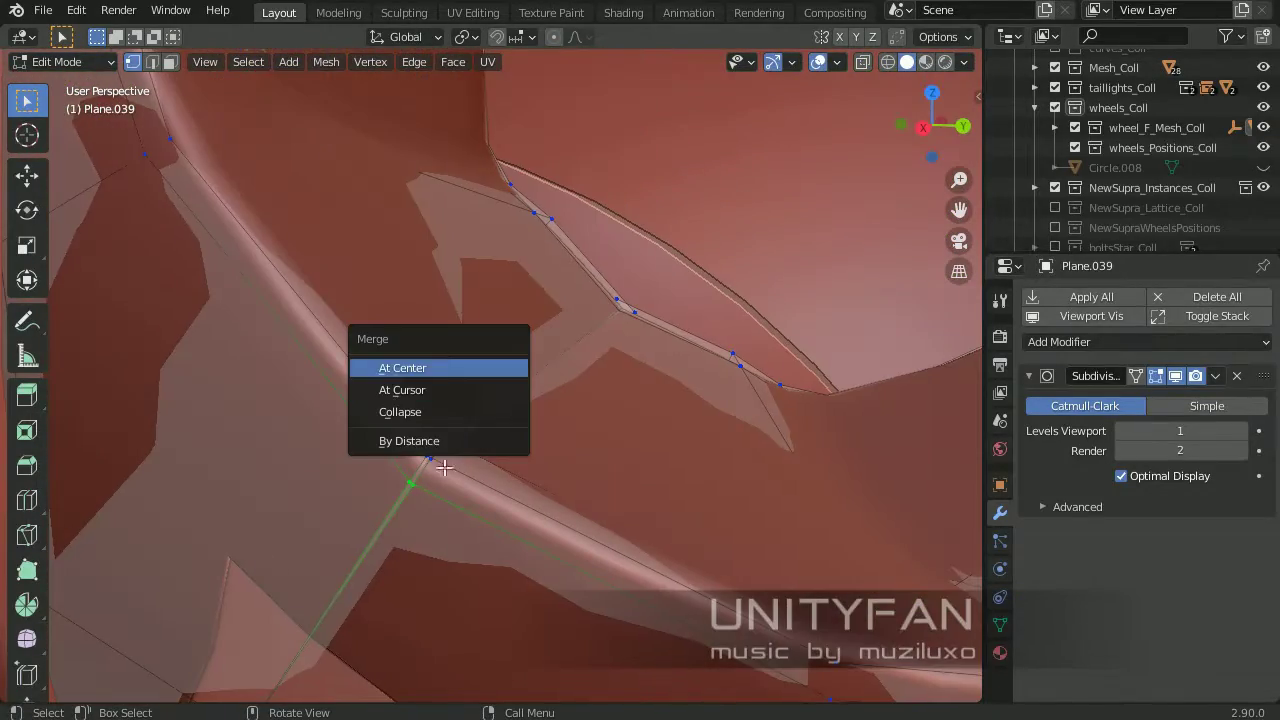
pyautogui.press('Return')
# Merge further seam vertex pairs at center in wireframe, then toggle see-through view
pyautogui.moveTo(445, 467); pyautogui.dragTo(383, 519, button='middle')
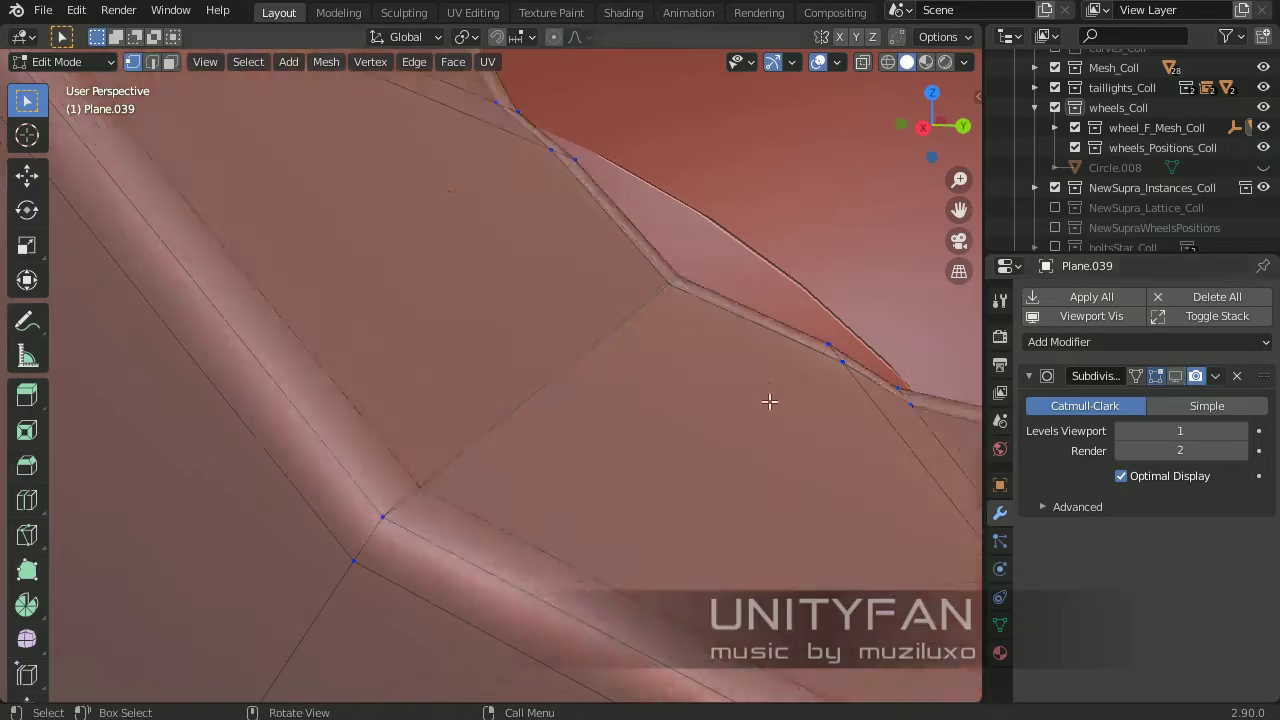
pyautogui.hotkey('shift', 'z')
pyautogui.moveTo(766, 400)
pyautogui.mouseDown(button='middle')
pyautogui.moveTo(403, 446)
pyautogui.moveTo(586, 437)
pyautogui.moveTo(531, 467)
pyautogui.mouseUp(button='middle')
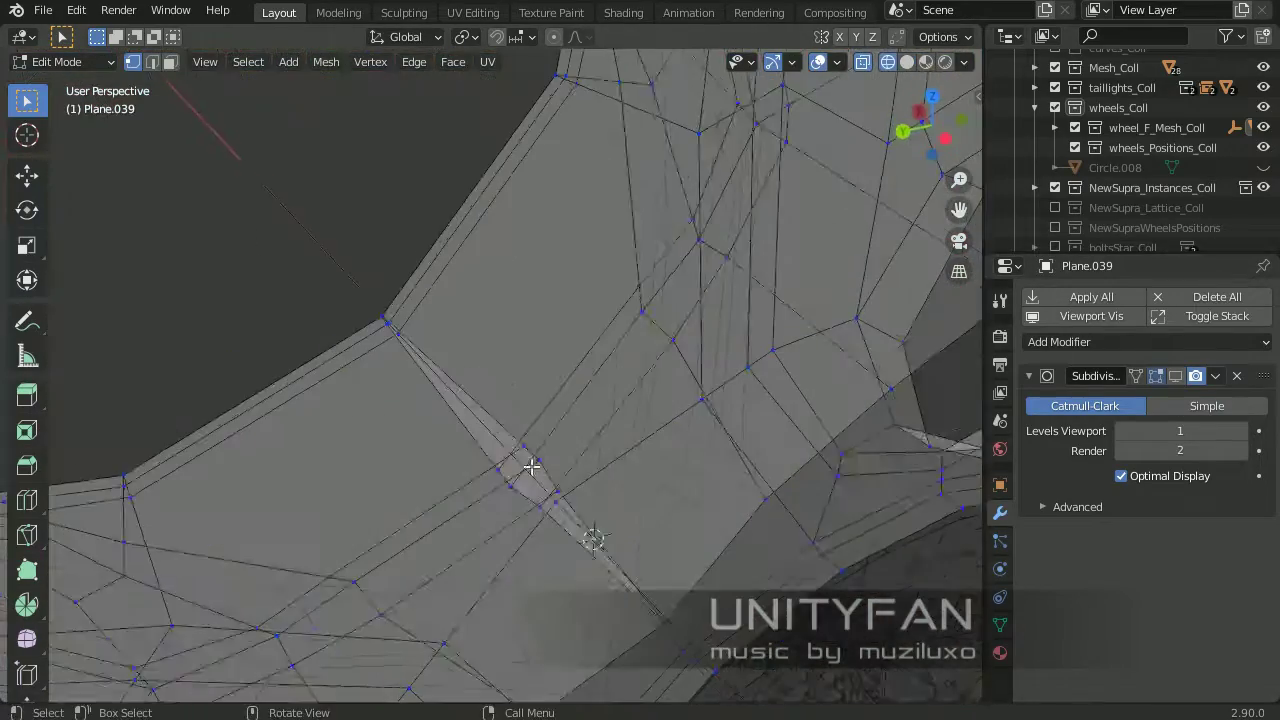
pyautogui.press('m')
pyautogui.click(570, 470)
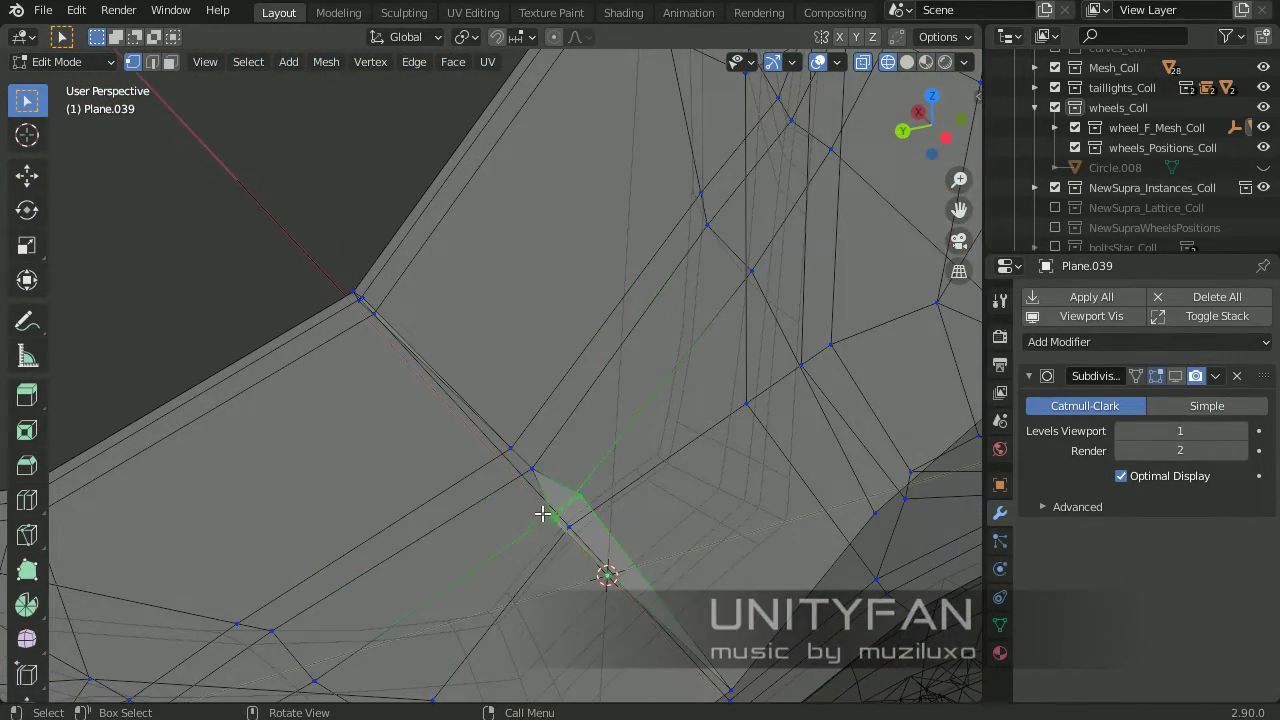
pyautogui.press('m')
pyautogui.click(543, 443)
pyautogui.moveTo(543, 443)
pyautogui.mouseDown(button='middle')
pyautogui.moveTo(357, 443)
pyautogui.moveTo(567, 480)
pyautogui.mouseUp(button='middle')
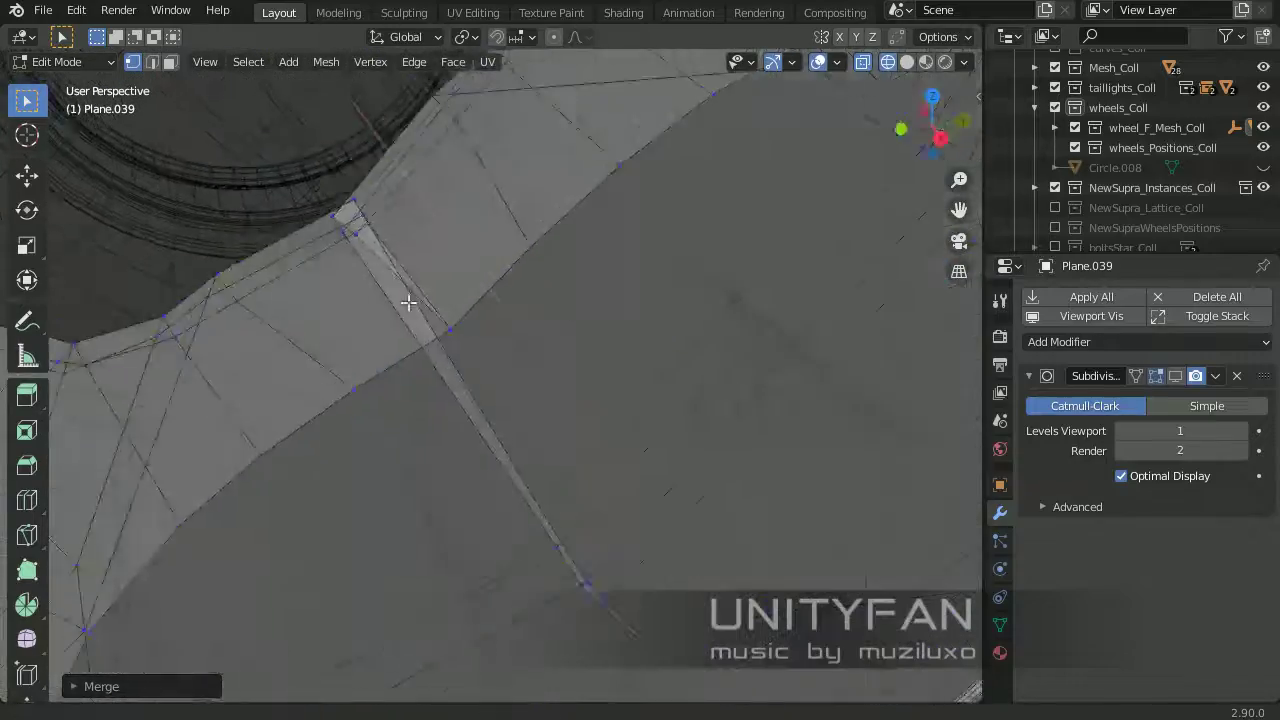
pyautogui.moveTo(408, 302); pyautogui.dragTo(441, 435, button='middle')
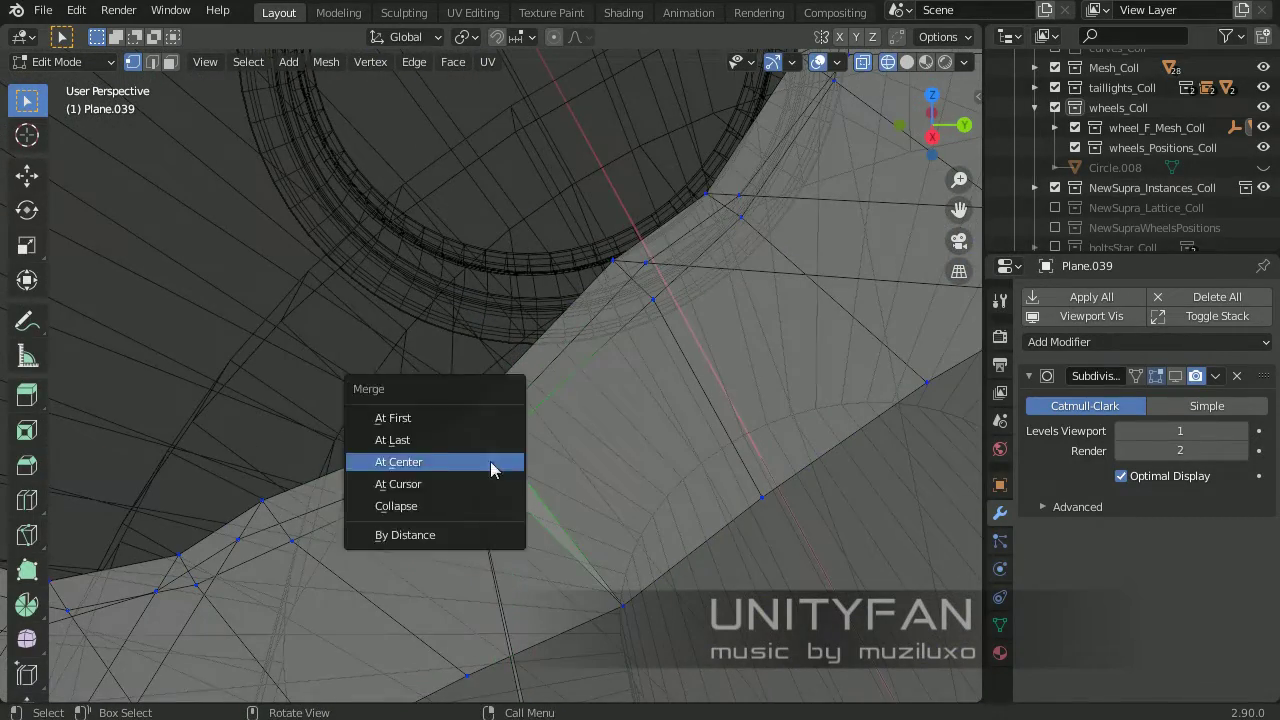
pyautogui.scroll(-5, 540, 510)
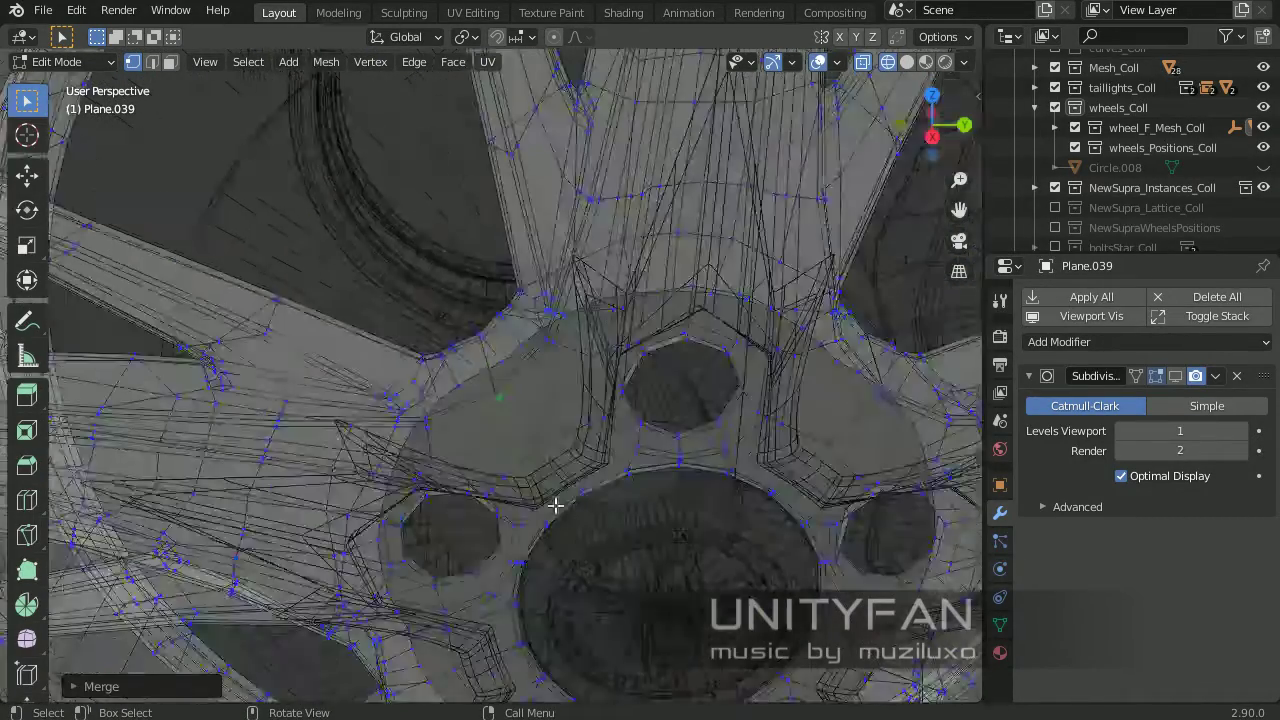
pyautogui.hotkey('alt', 'z')
pyautogui.hotkey('alt', 'z')
# Delete the overlapping face loop at the spoke joint near the hub
pyautogui.press('3')
pyautogui.keyDown('alt'); pyautogui.click(517, 440); pyautogui.keyUp('alt')
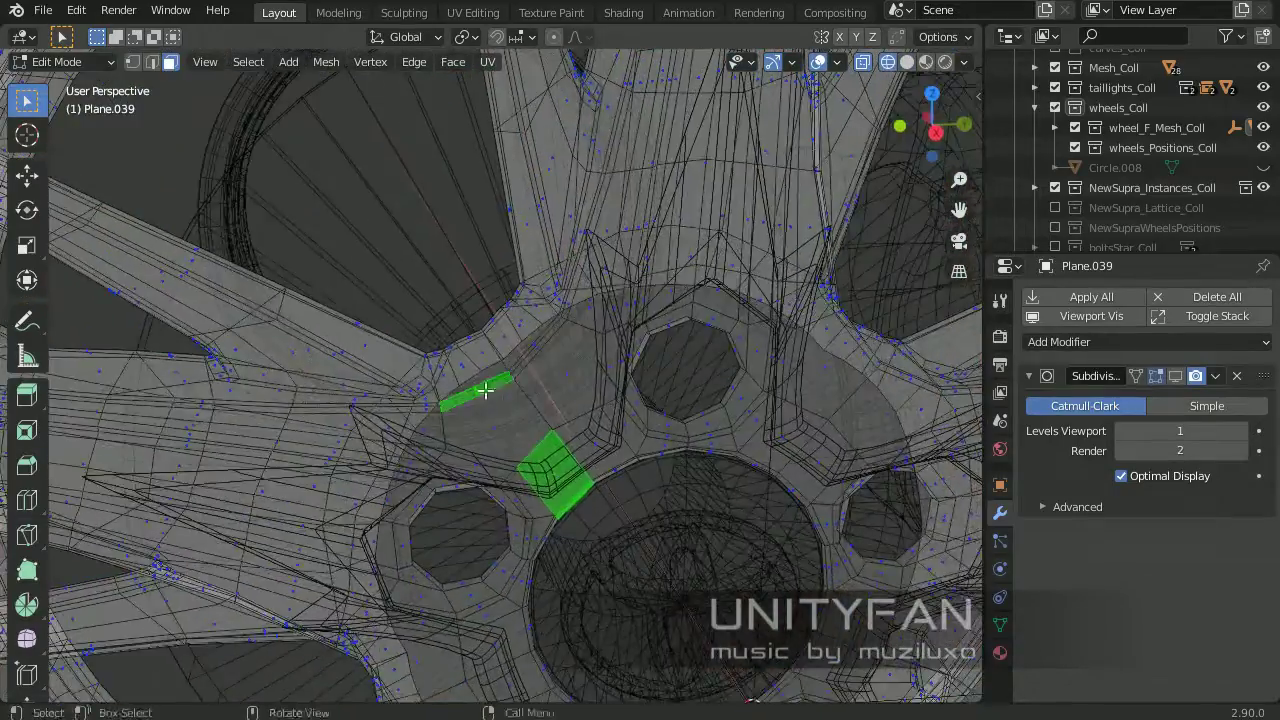
pyautogui.moveTo(517, 440)
pyautogui.mouseDown(button='middle')
pyautogui.moveTo(726, 403)
pyautogui.moveTo(240, 269)
pyautogui.mouseUp(button='middle')
pyautogui.press('x')
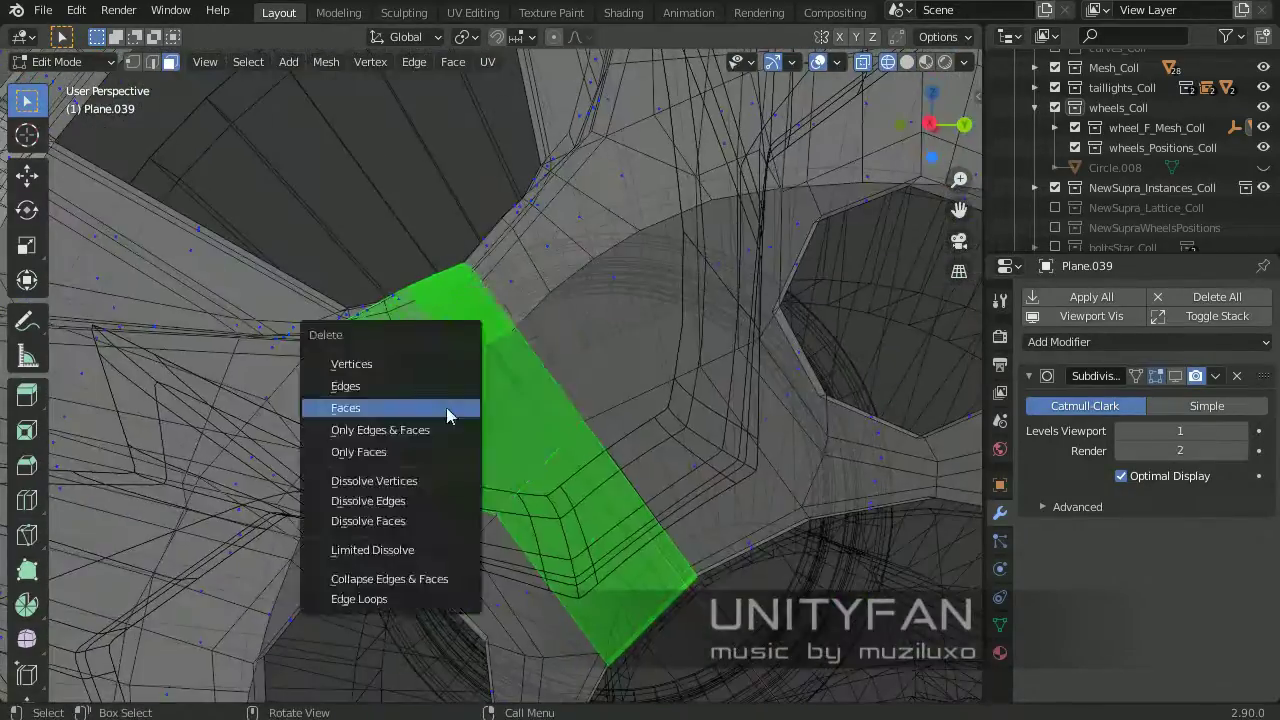
pyautogui.click(449, 409)
pyautogui.moveTo(449, 409); pyautogui.dragTo(699, 400, button='middle')
# Merge the green overlapping vertices together and turn X-ray off to show the solid wheel
pyautogui.scroll(3, 659, 424)
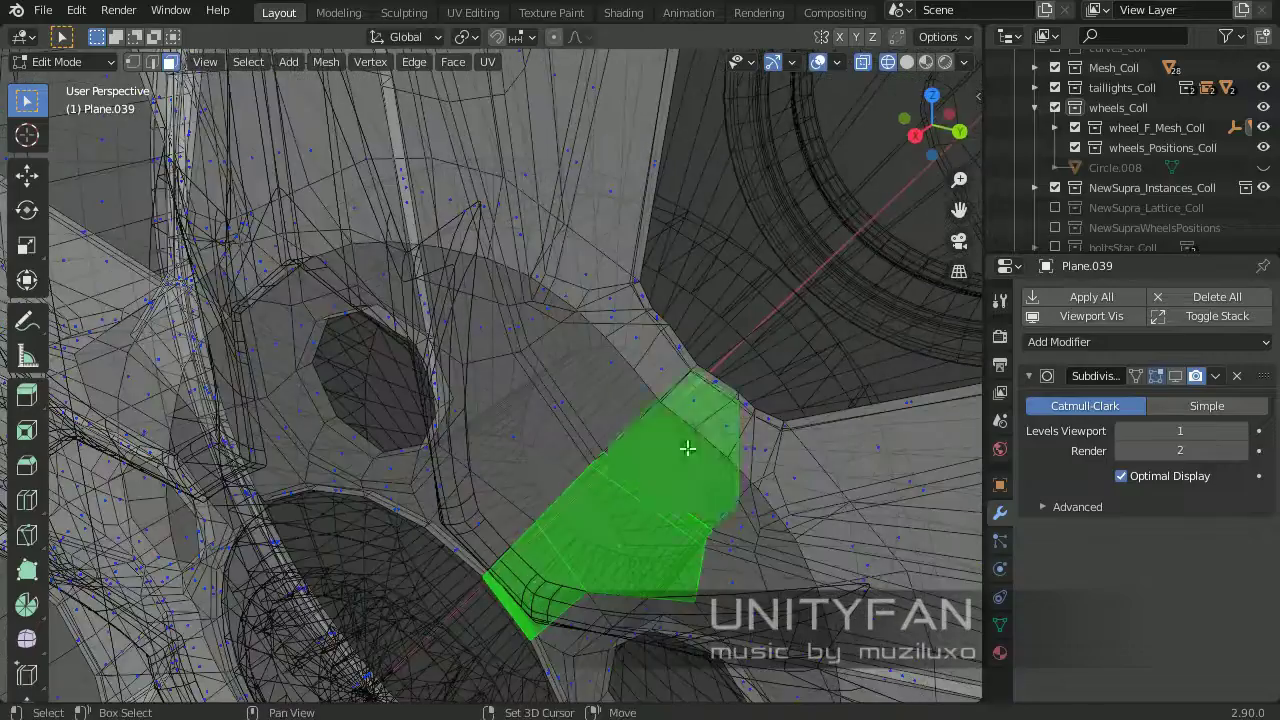
pyautogui.moveTo(686, 449)
pyautogui.mouseDown(button='middle')
pyautogui.moveTo(657, 300)
pyautogui.moveTo(461, 343)
pyautogui.mouseUp(button='middle')
pyautogui.press('x')
pyautogui.scroll(3, 461, 343)
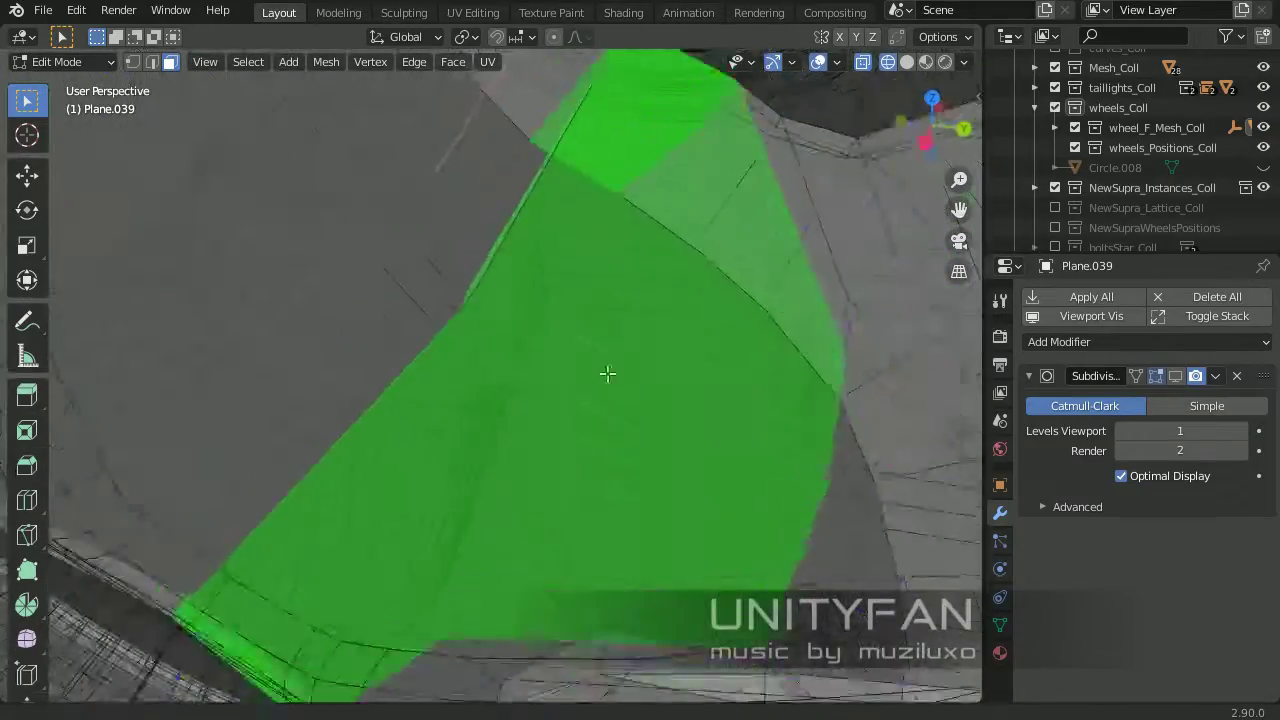
pyautogui.moveTo(606, 371)
pyautogui.mouseDown(button='middle')
pyautogui.moveTo(493, 312)
pyautogui.moveTo(469, 455)
pyautogui.mouseUp(button='middle')
pyautogui.click(481, 315)
pyautogui.scroll(-3, 534, 337)
pyautogui.press('3')
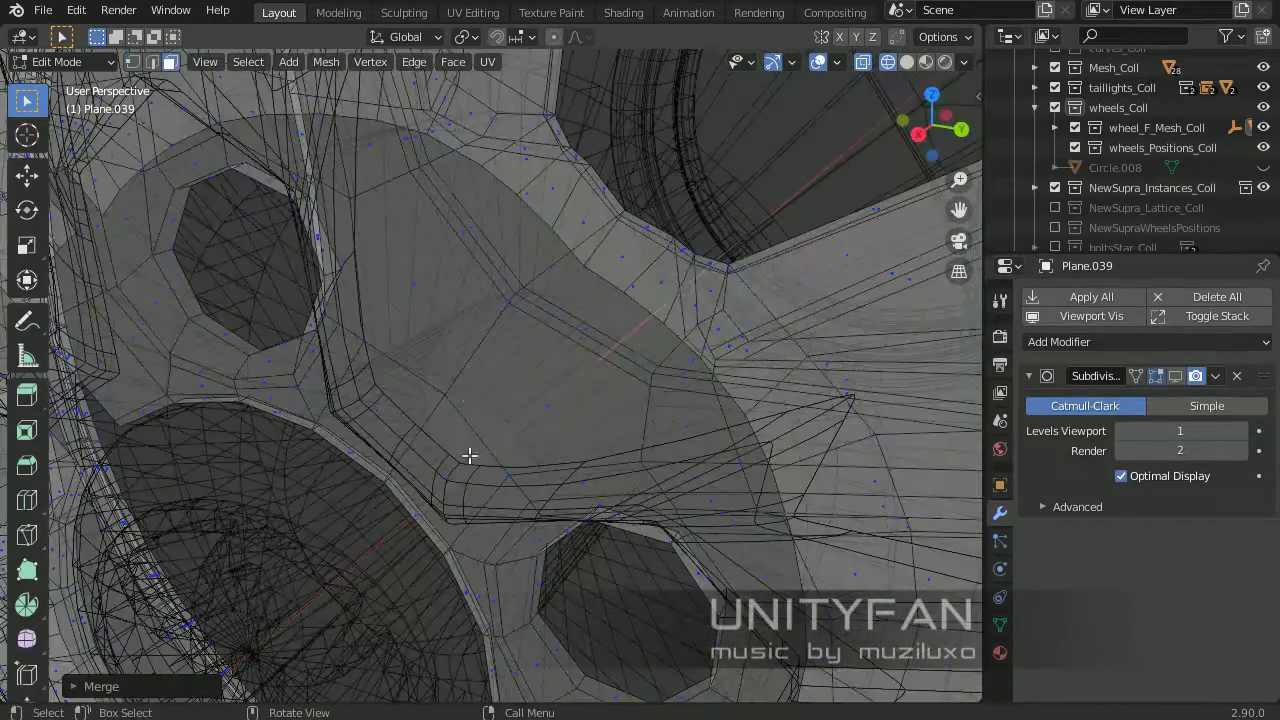
pyautogui.moveTo(602, 350); pyautogui.dragTo(523, 540, button='middle')
pyautogui.scroll(-5, 646, 414)
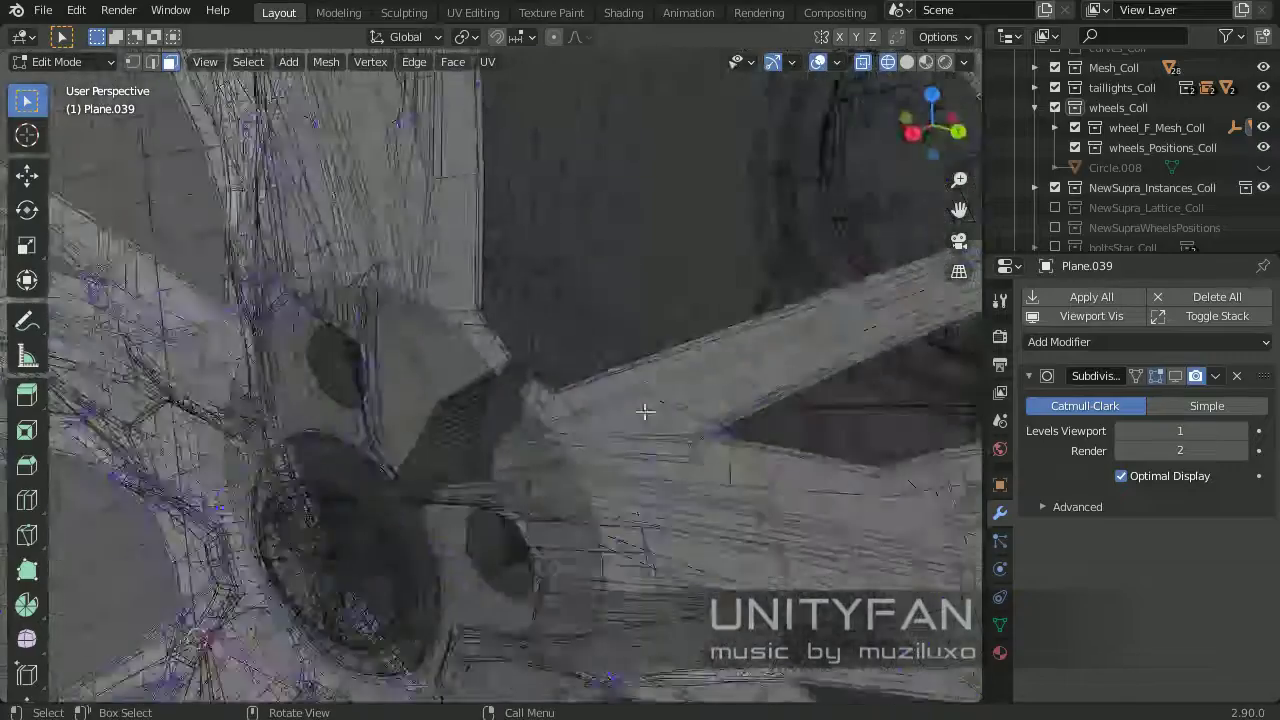
pyautogui.hotkey('alt', 'z')
pyautogui.hotkey('ctrl', 'l')
# Hide the linked spoke geometry and return to Object Mode
pyautogui.press('h')
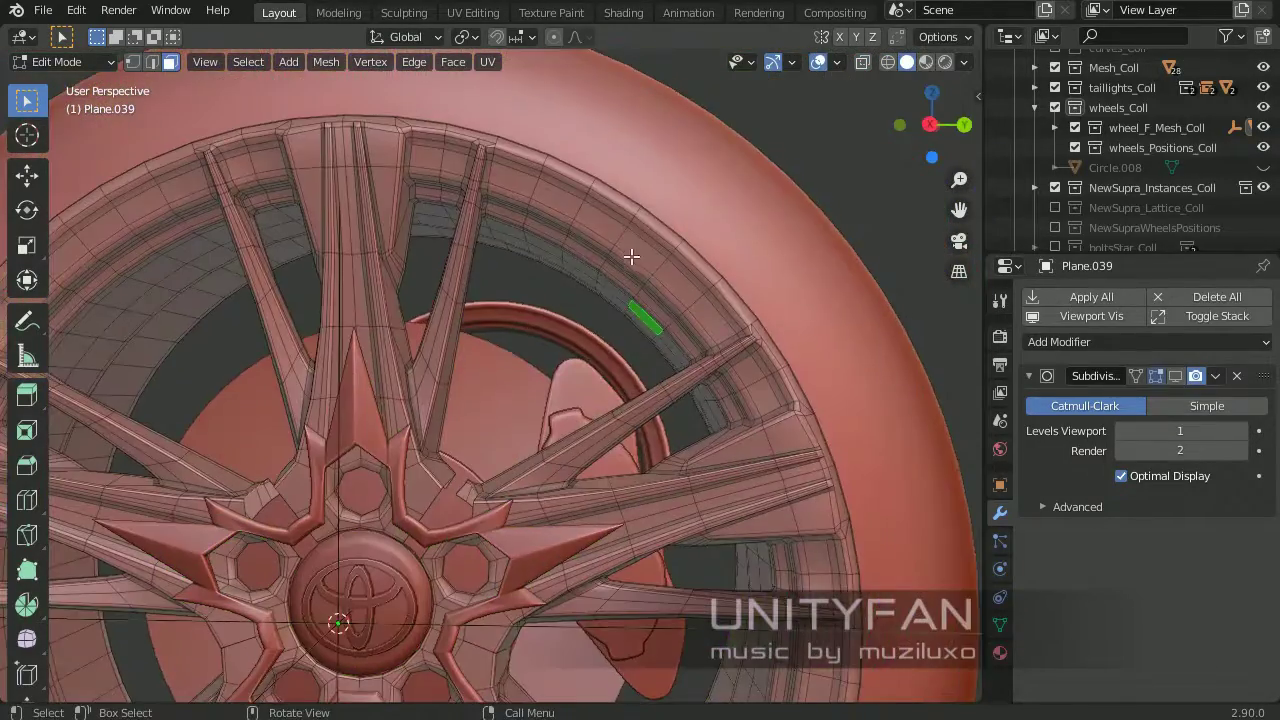
pyautogui.moveTo(634, 257); pyautogui.dragTo(414, 266, button='middle')
pyautogui.scroll(-3, 663, 360)
pyautogui.click(608, 371)
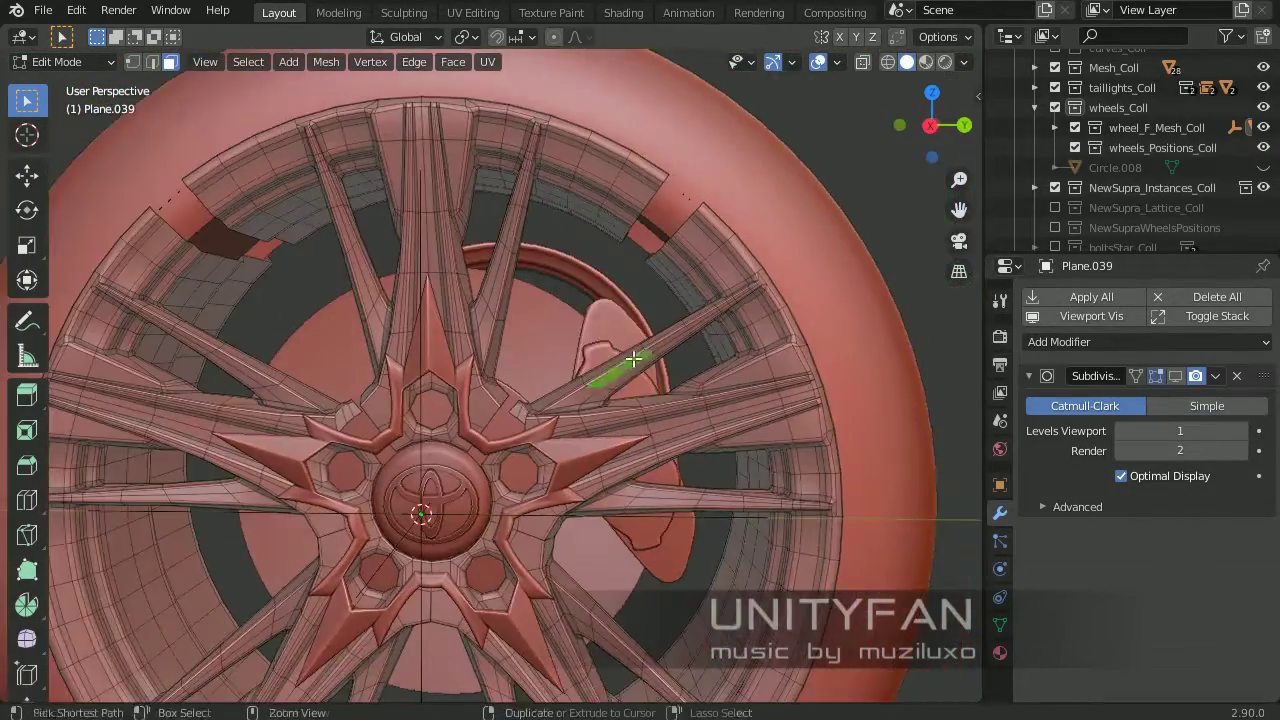
pyautogui.hotkey('ctrl', 'l')
pyautogui.press('h')
pyautogui.moveTo(608, 371)
pyautogui.mouseDown(button='middle')
pyautogui.moveTo(543, 316)
pyautogui.moveTo(543, 452)
pyautogui.mouseUp(button='middle')
pyautogui.press('Tab')
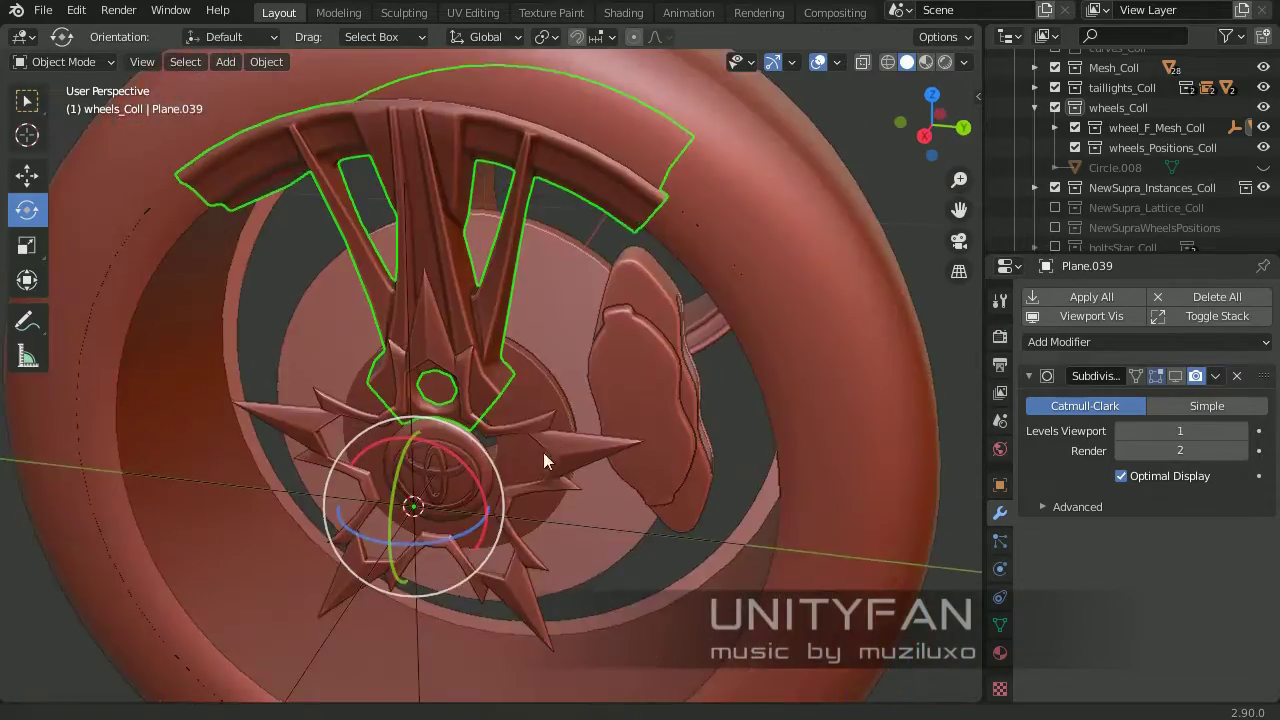
# Duplicate the spoke section twice, rotating each copy 72° about X
pyautogui.hotkey('shift', 'd')
pyautogui.press('r')
pyautogui.click(485, 636)
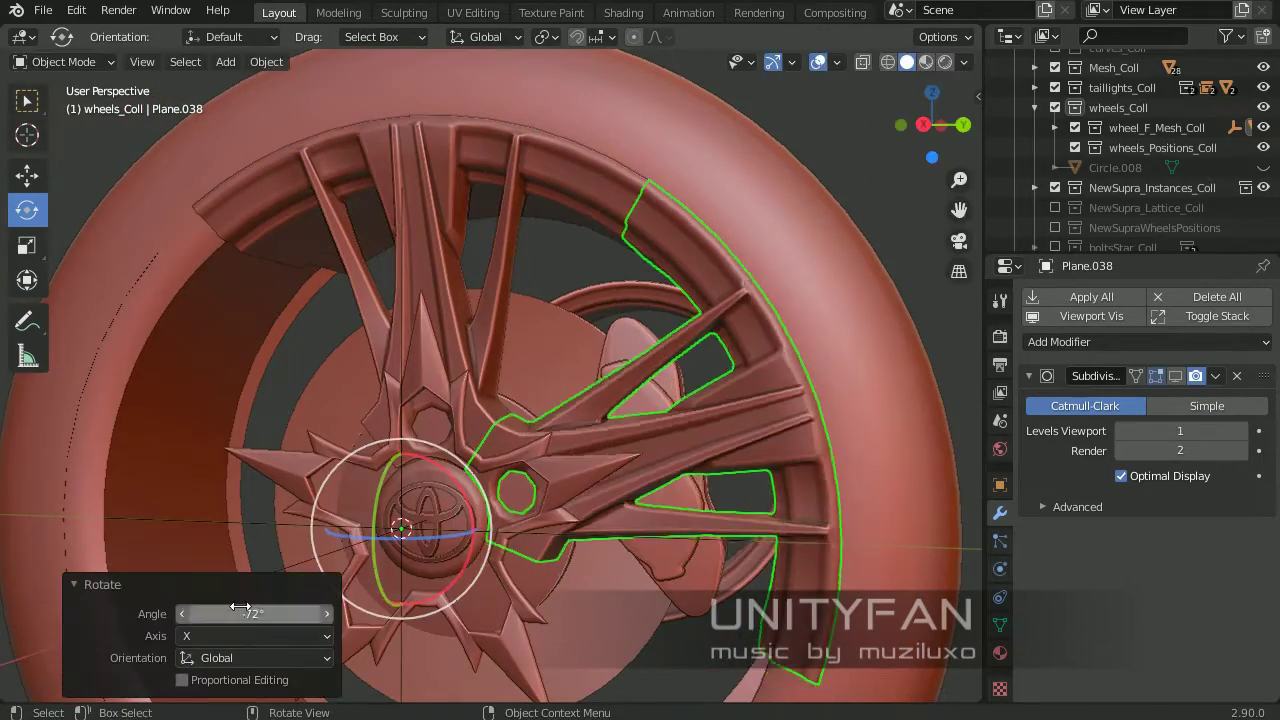
pyautogui.hotkey('shift', 'd')
pyautogui.moveTo(240, 560)
pyautogui.mouseDown(button='middle')
pyautogui.moveTo(430, 450)
pyautogui.moveTo(473, 393)
pyautogui.mouseUp(button='middle')
pyautogui.press('r')
# Add more spoke-section copies (Plane.040–Plane.042) to complete the ring around the hub
pyautogui.hotkey('shift', 'd')
pyautogui.rightClick(473, 393)
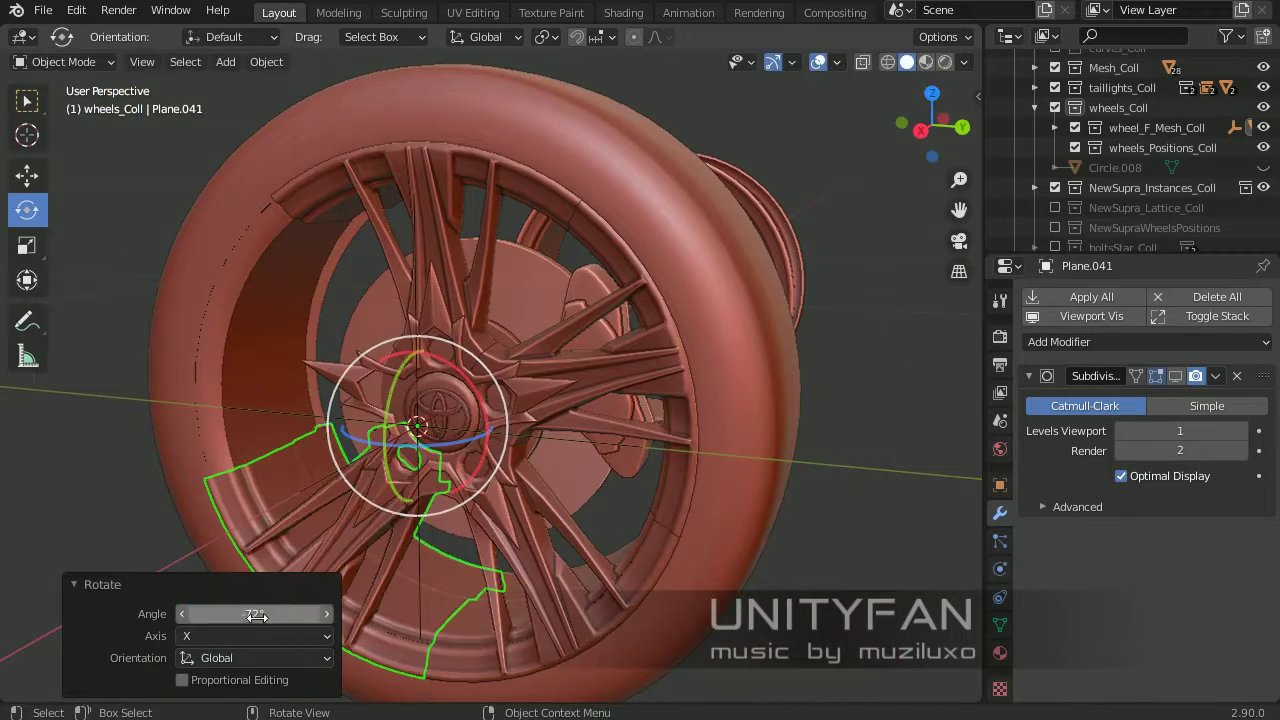
pyautogui.moveTo(360, 480); pyautogui.dragTo(376, 460, button='middle')
pyautogui.hotkey('shift', 'd')
pyautogui.rightClick(376, 460)
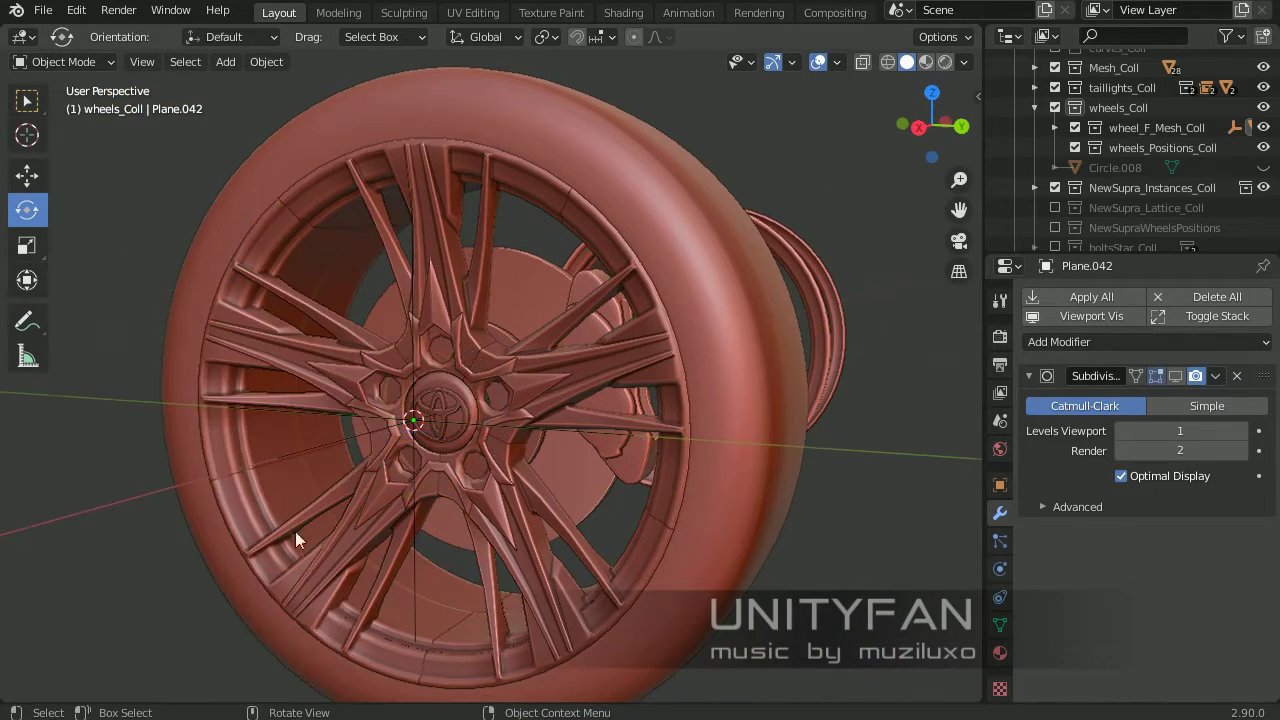
pyautogui.moveTo(295, 531); pyautogui.dragTo(597, 369, button='middle')
pyautogui.click(461, 238)
pyautogui.hotkey('ctrl', 'z')
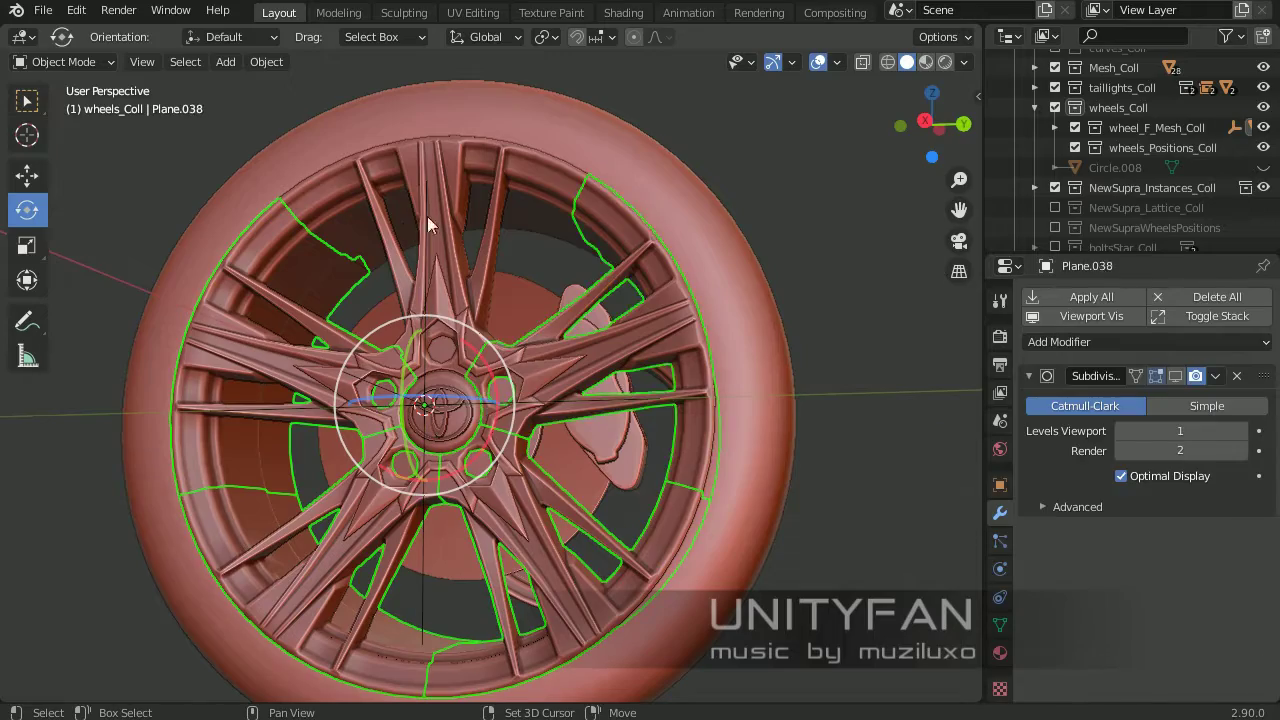
# Select the rim object Plane.039 and weld away its 185 duplicate vertices in Edit Mode
pyautogui.click(500, 500)
pyautogui.click(214, 363)
pyautogui.moveTo(214, 363); pyautogui.dragTo(529, 351, button='middle')
pyautogui.scroll(2, 529, 351)
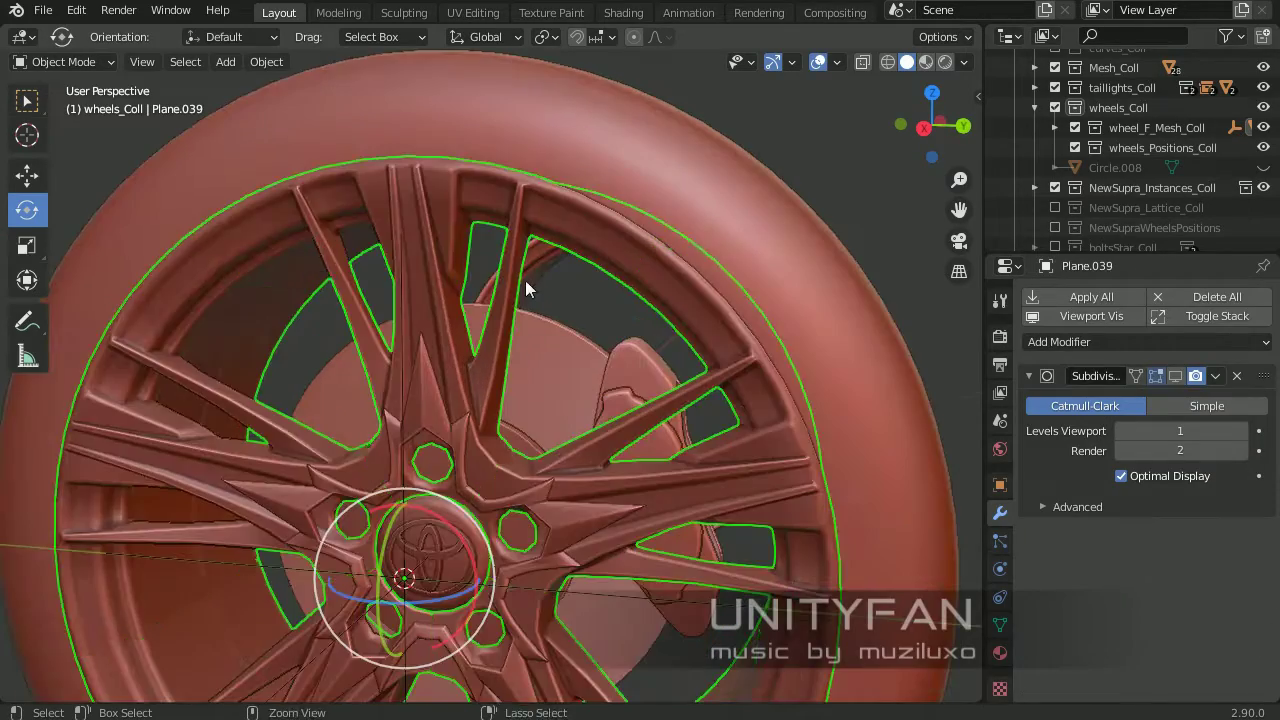
pyautogui.moveTo(523, 286); pyautogui.dragTo(443, 335, button='middle')
pyautogui.press('Tab')
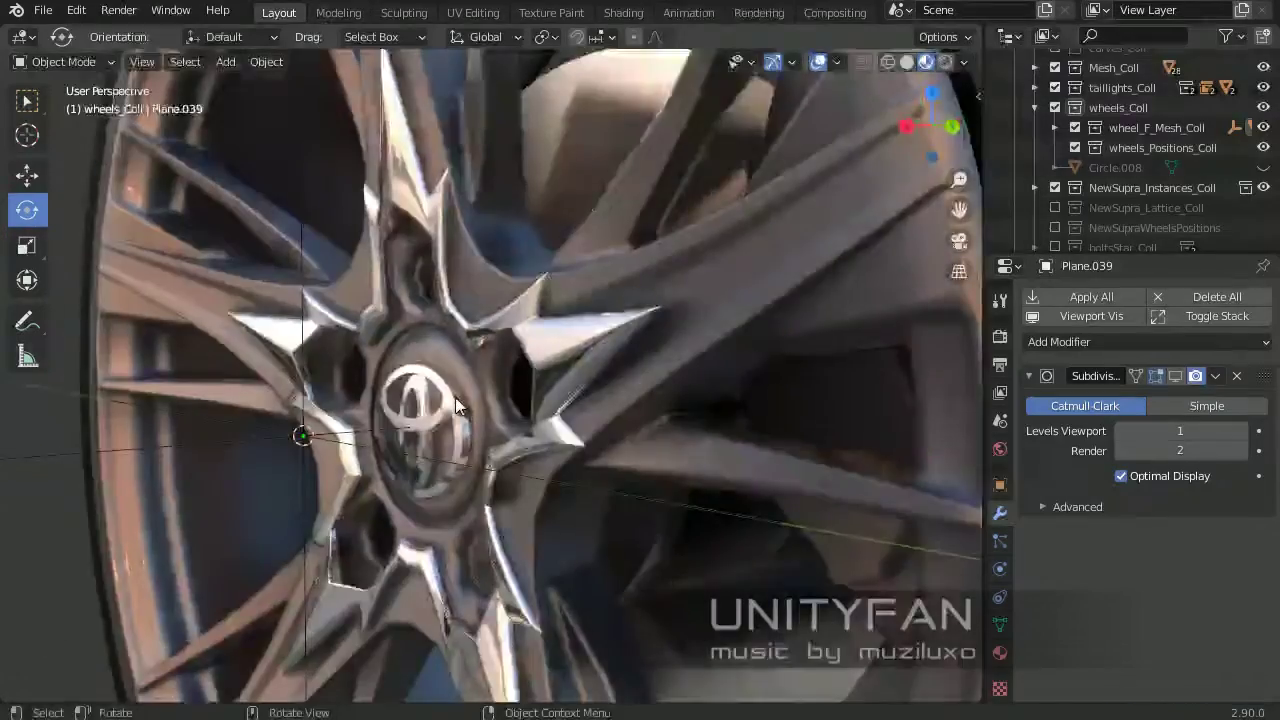
pyautogui.moveTo(455, 397); pyautogui.dragTo(428, 397, button='middle')
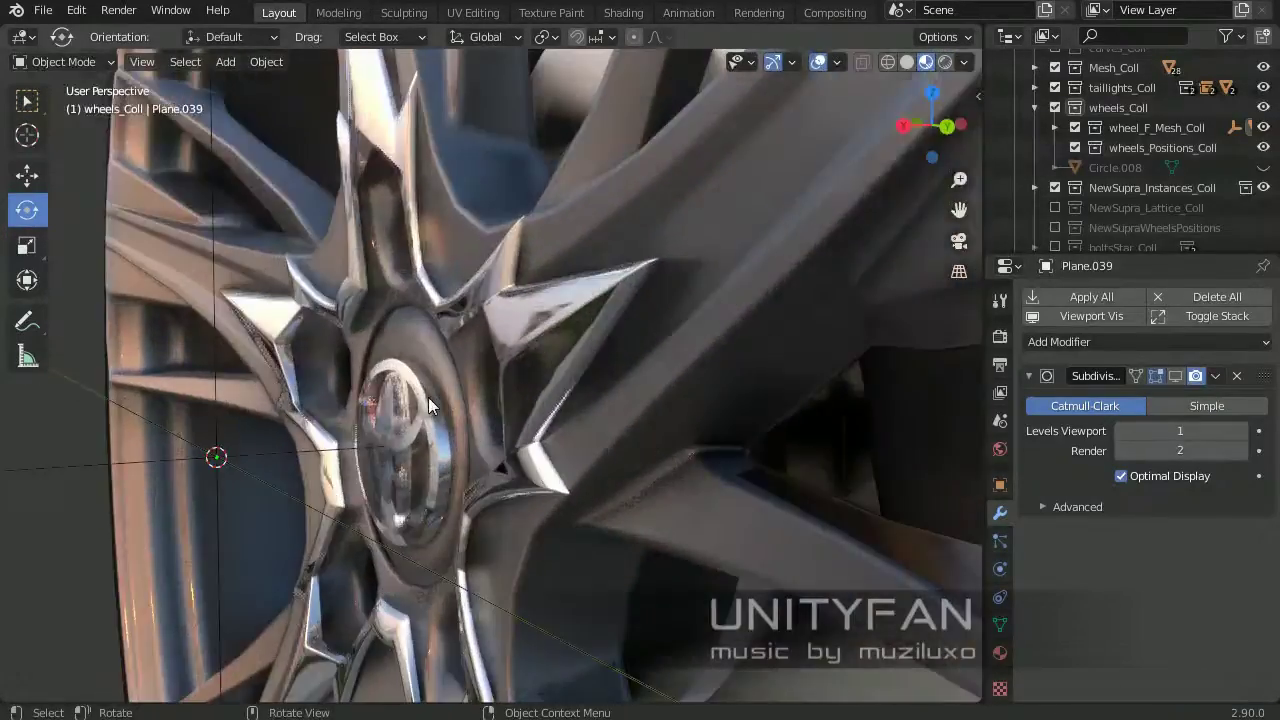
pyautogui.scroll(-3, 667, 382)
pyautogui.moveTo(667, 382)
pyautogui.mouseDown(button='middle')
pyautogui.moveTo(611, 380)
pyautogui.moveTo(556, 444)
pyautogui.mouseUp(button='middle')
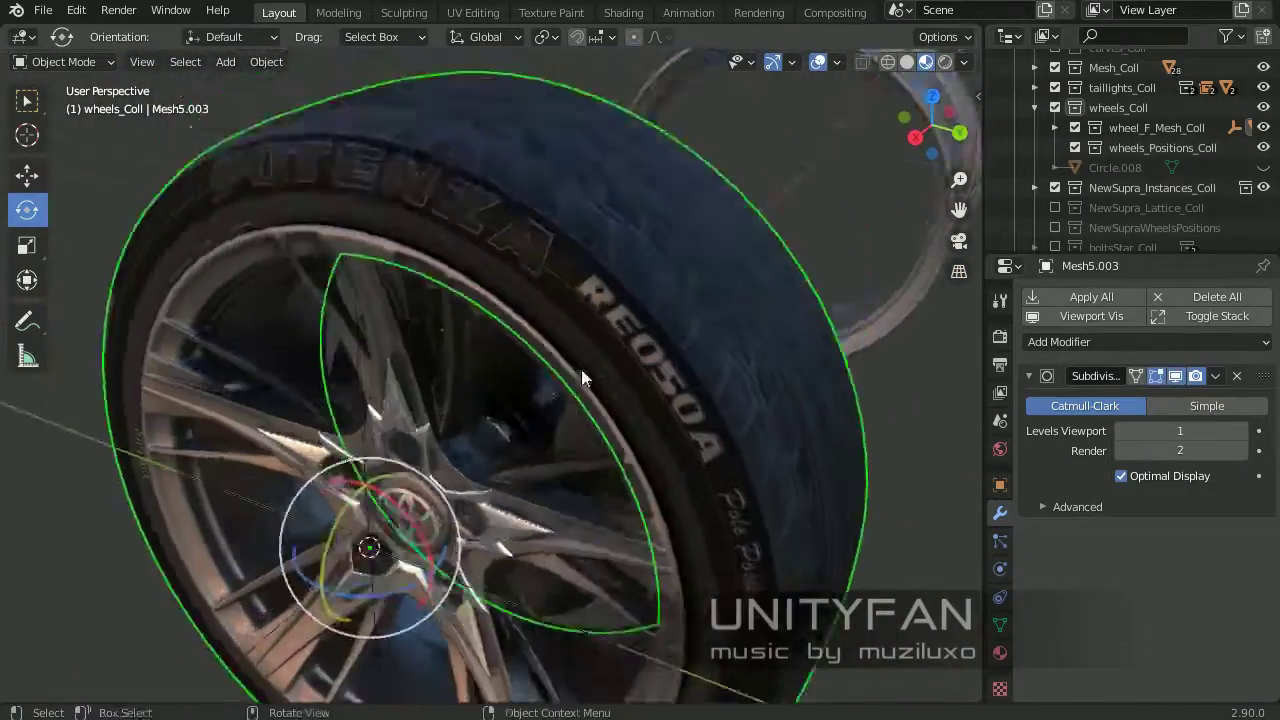
# Switch the viewport to solid shading while working on the tire
pyautogui.press('Tab')
pyautogui.press('b')
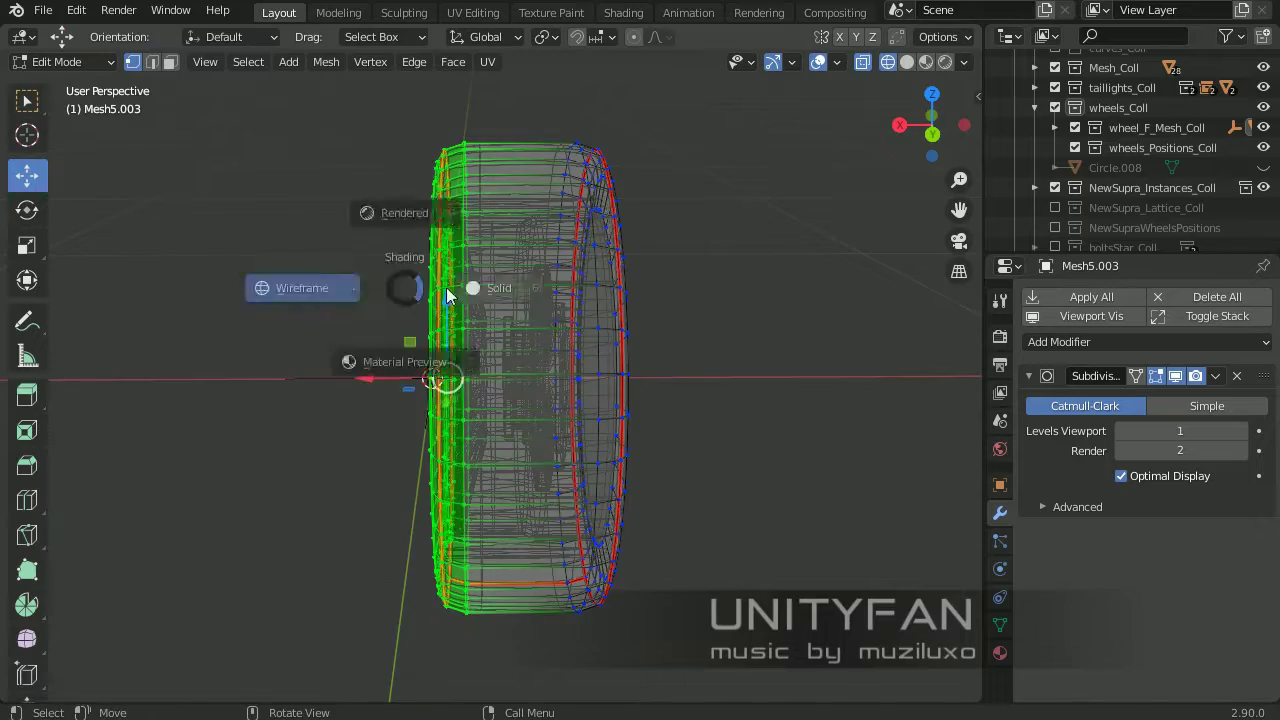
pyautogui.click(447, 295)
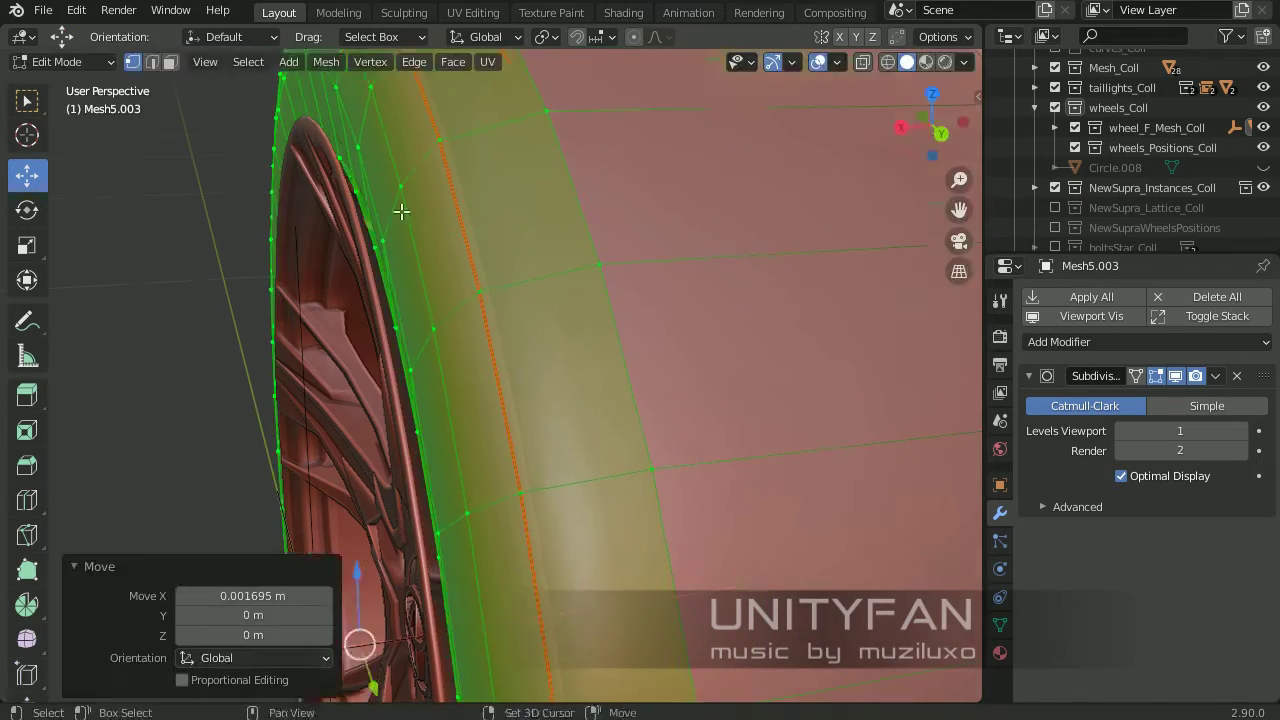
pyautogui.press('Tab')
# Frame the rim in Edit Mode and adjust its outer edge
pyautogui.click(417, 243)
pyautogui.press('Tab')
pyautogui.press('KP_Decimal')
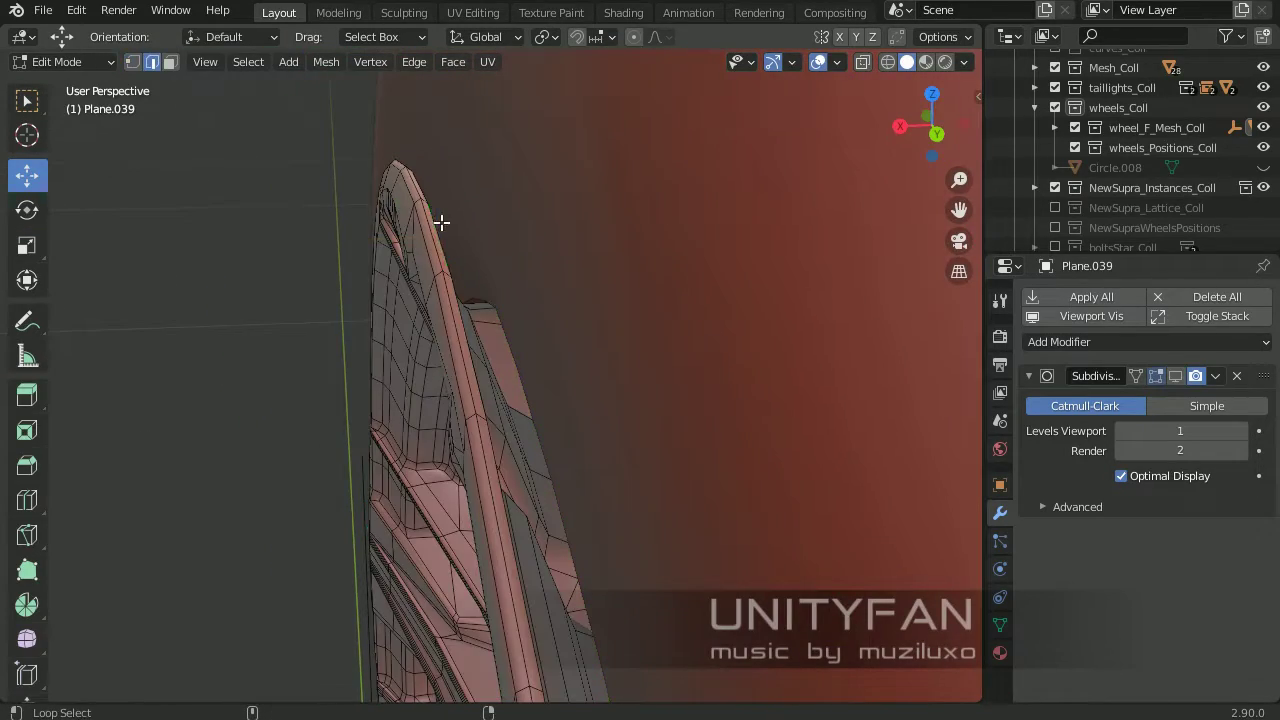
pyautogui.moveTo(66, 243); pyautogui.dragTo(343, 193, button='middle')
pyautogui.click(385, 648)
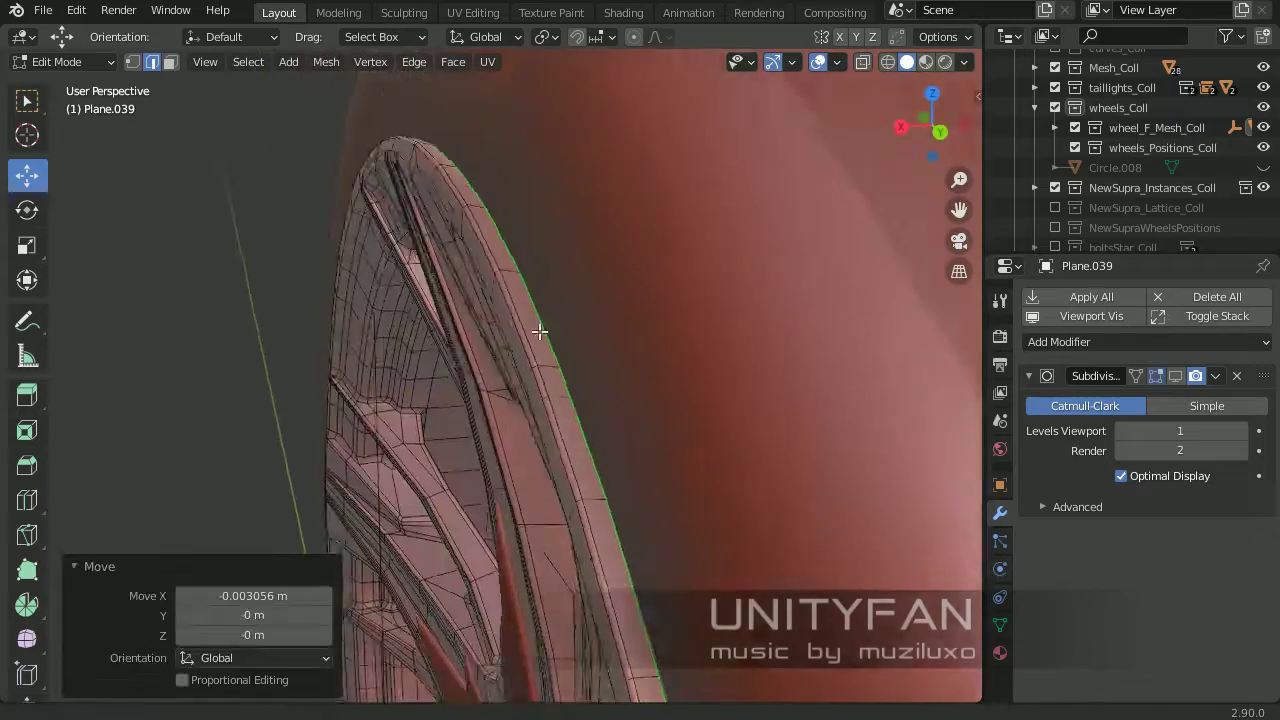
pyautogui.moveTo(385, 648); pyautogui.dragTo(382, 590, button='middle')
pyautogui.press('Escape')
pyautogui.press('Tab')
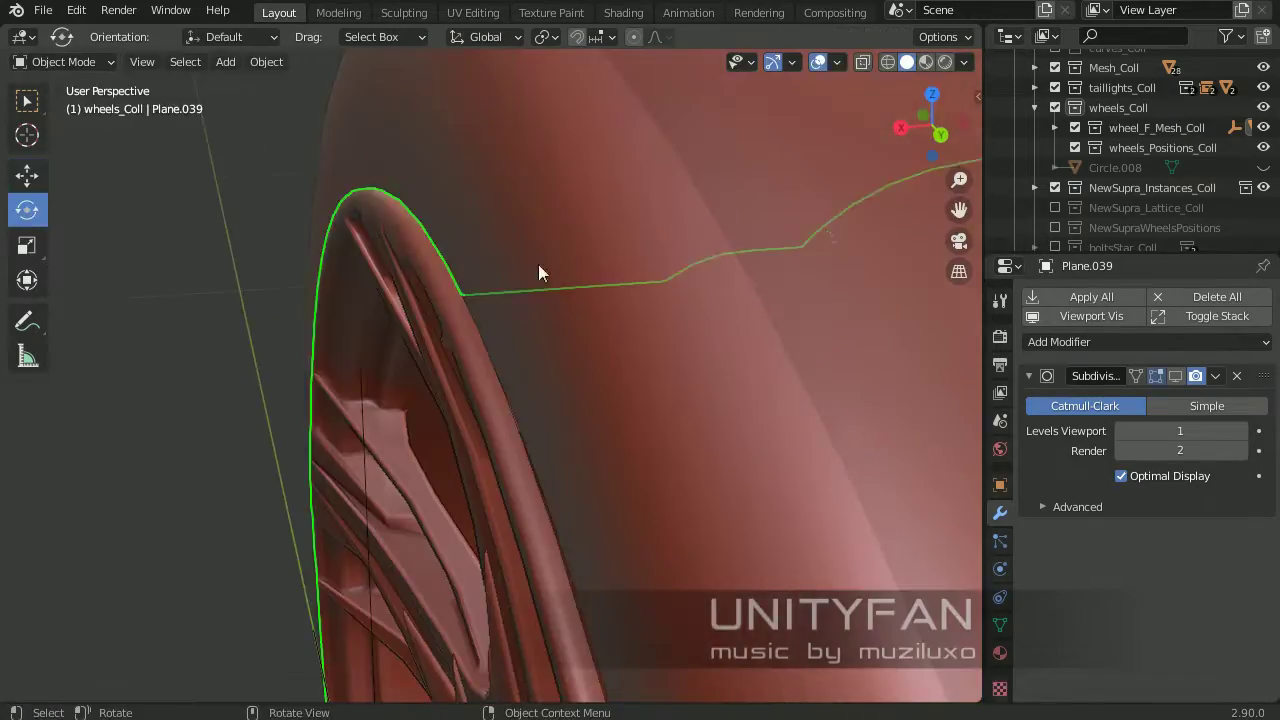
# Add an edge loop to the tire's inner edge and slide it along X
pyautogui.click(583, 240)
pyautogui.press('Tab')
pyautogui.hotkey('ctrl', 'r')
pyautogui.click(532, 335)
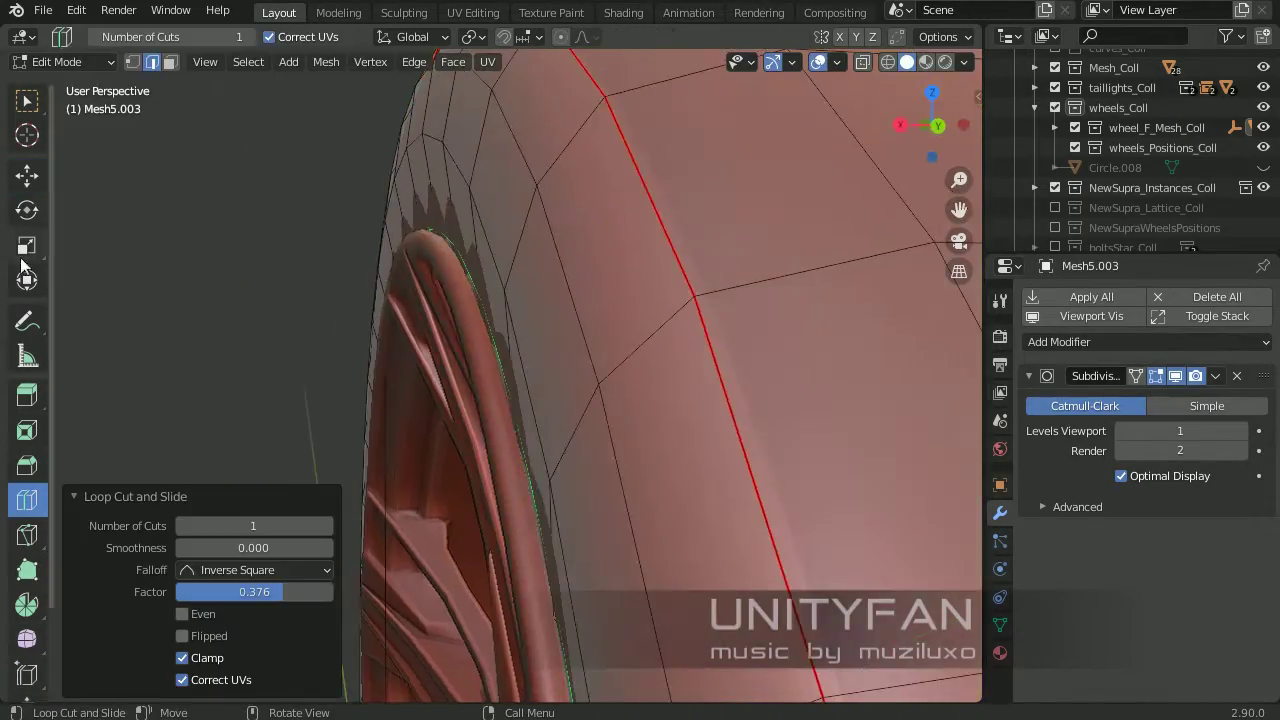
pyautogui.moveTo(532, 335); pyautogui.dragTo(594, 351, button='middle')
pyautogui.hotkey('shift', 'space')
pyautogui.moveTo(470, 550); pyautogui.dragTo(404, 554)
# Widen the new tire loop along X to hug the rim, then add a lug-nut circle
pyautogui.moveTo(404, 554)
pyautogui.mouseDown(button='middle')
pyautogui.moveTo(583, 466)
pyautogui.moveTo(534, 523)
pyautogui.moveTo(486, 434)
pyautogui.mouseUp(button='middle')
pyautogui.moveTo(440, 600); pyautogui.dragTo(395, 605)
pyautogui.moveTo(395, 605); pyautogui.dragTo(607, 368, button='middle')
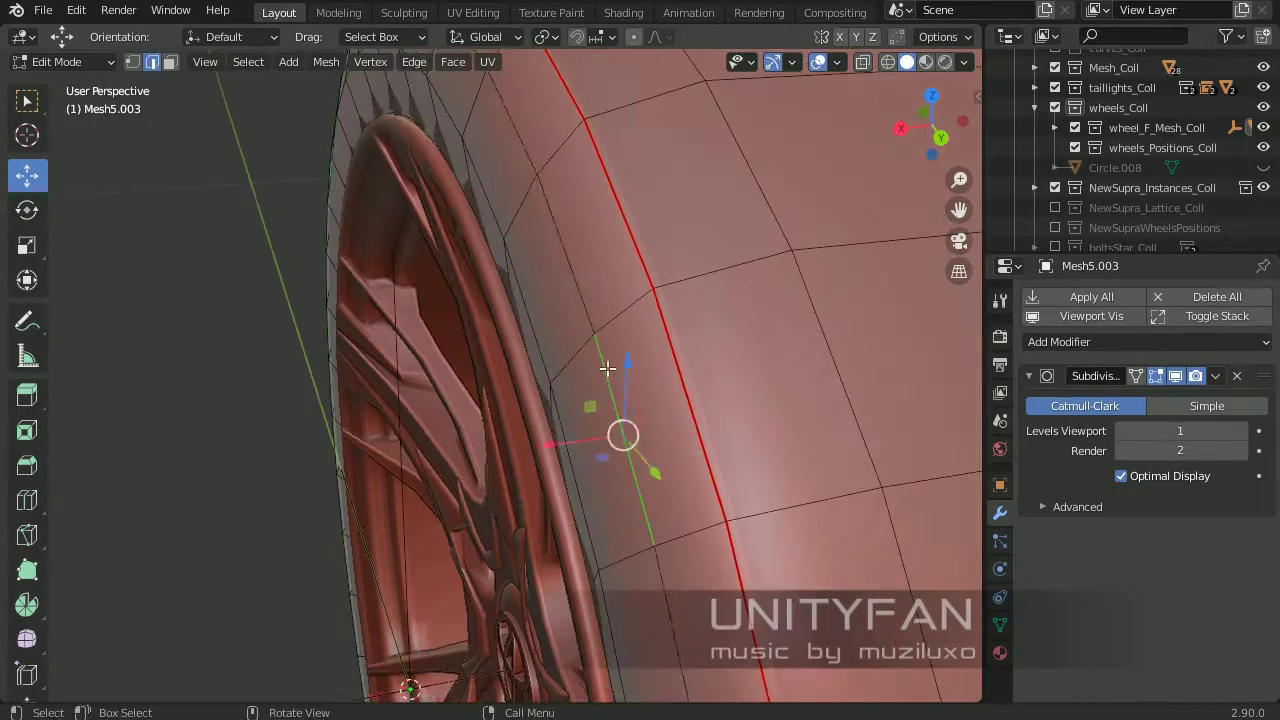
pyautogui.scroll(-3, 457, 571)
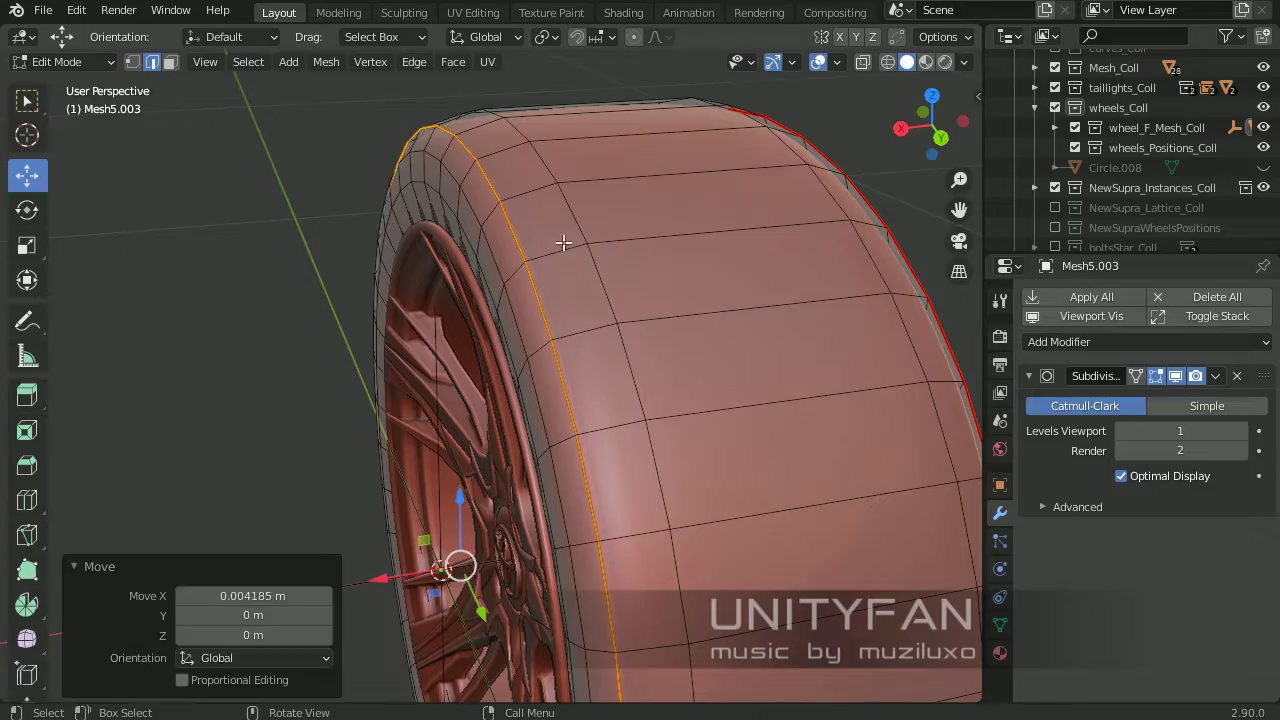
pyautogui.moveTo(563, 242)
pyautogui.mouseDown(button='middle')
pyautogui.moveTo(571, 223)
pyautogui.moveTo(592, 231)
pyautogui.mouseUp(button='middle')
pyautogui.press('Tab')
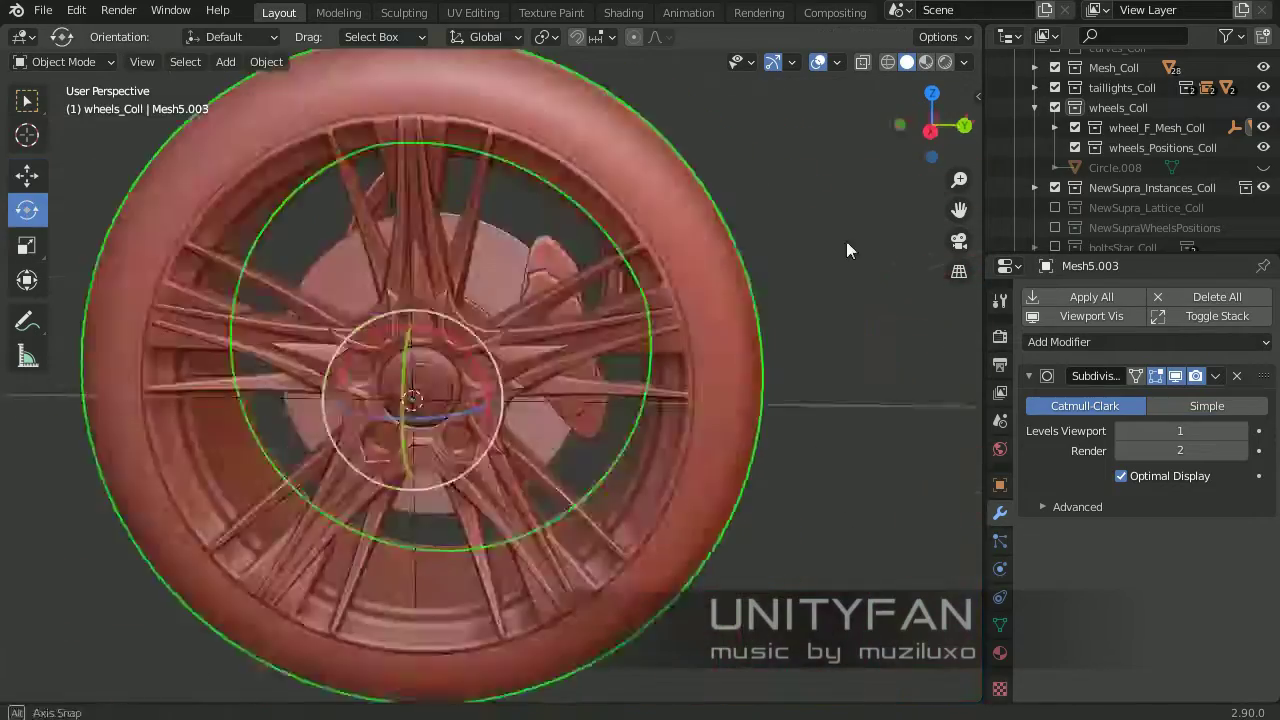
pyautogui.moveTo(634, 410)
pyautogui.mouseDown(button='middle')
pyautogui.moveTo(373, 437)
pyautogui.moveTo(495, 286)
pyautogui.moveTo(629, 264)
pyautogui.moveTo(626, 319)
pyautogui.moveTo(648, 205)
pyautogui.moveTo(547, 172)
pyautogui.moveTo(454, 179)
pyautogui.moveTo(483, 305)
pyautogui.moveTo(583, 354)
pyautogui.mouseUp(button='middle')
pyautogui.press('Tab')
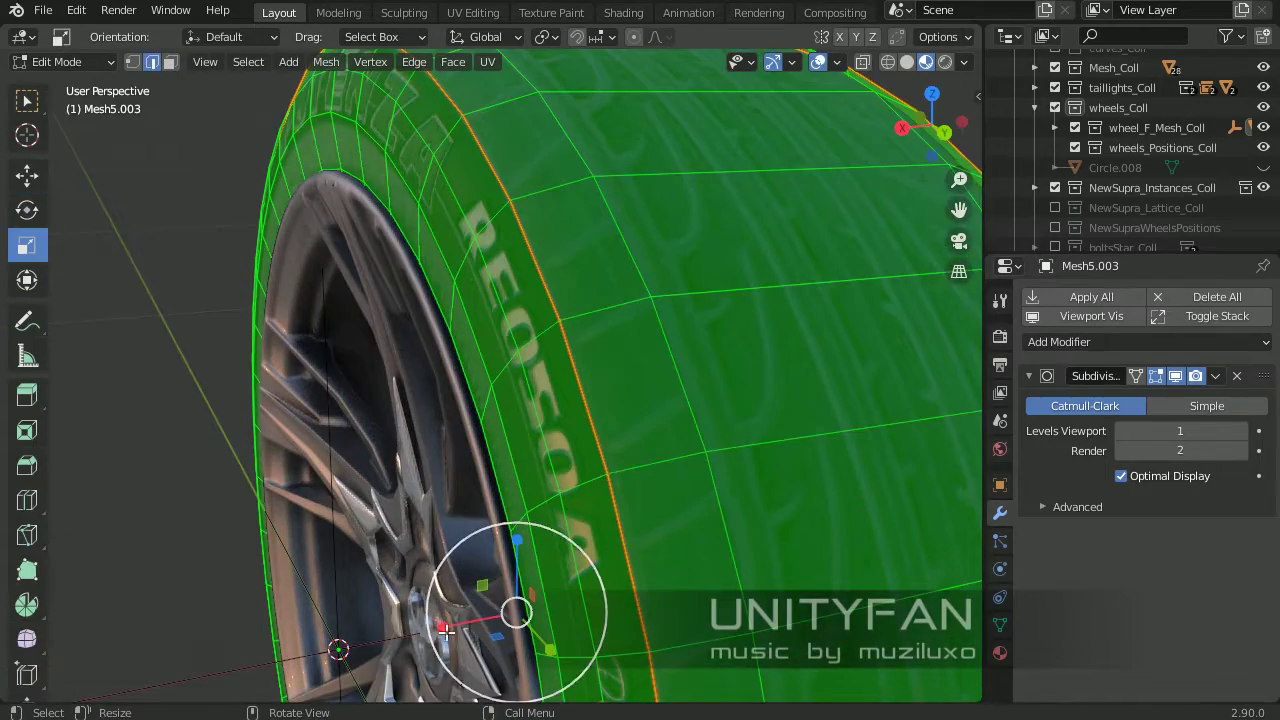
pyautogui.moveTo(445, 630); pyautogui.dragTo(440, 632)
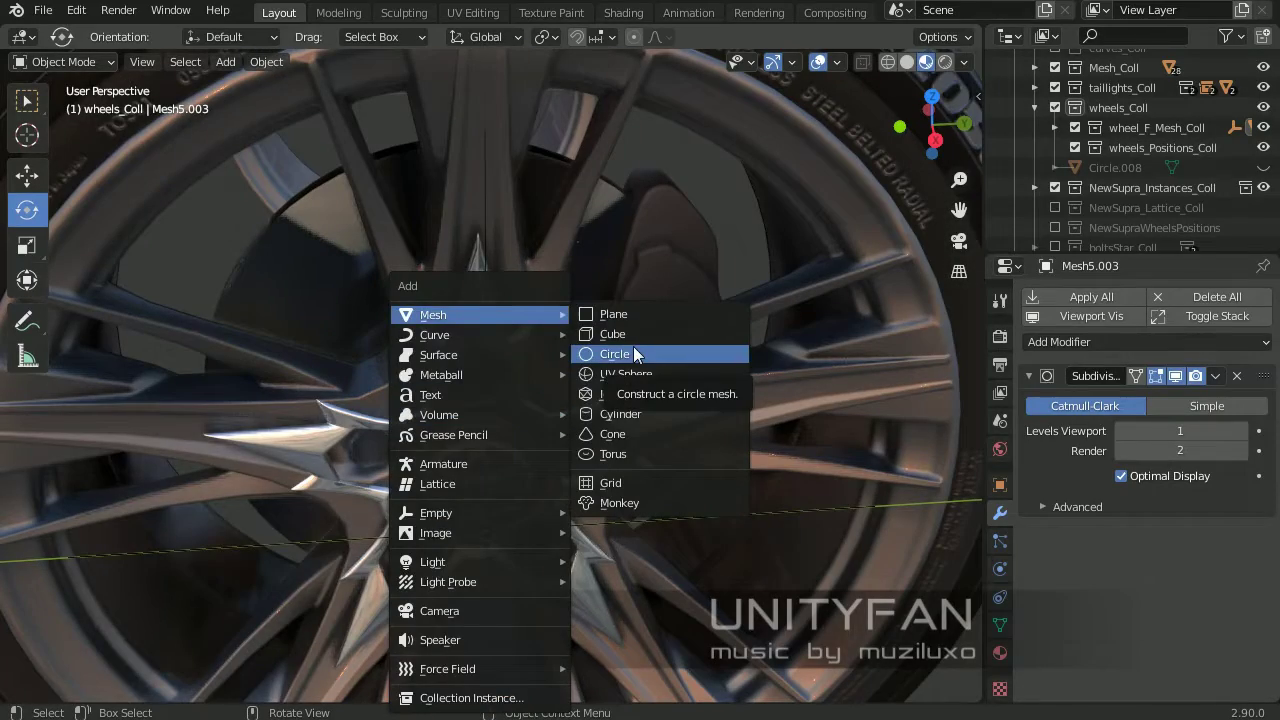
pyautogui.click(633, 346)
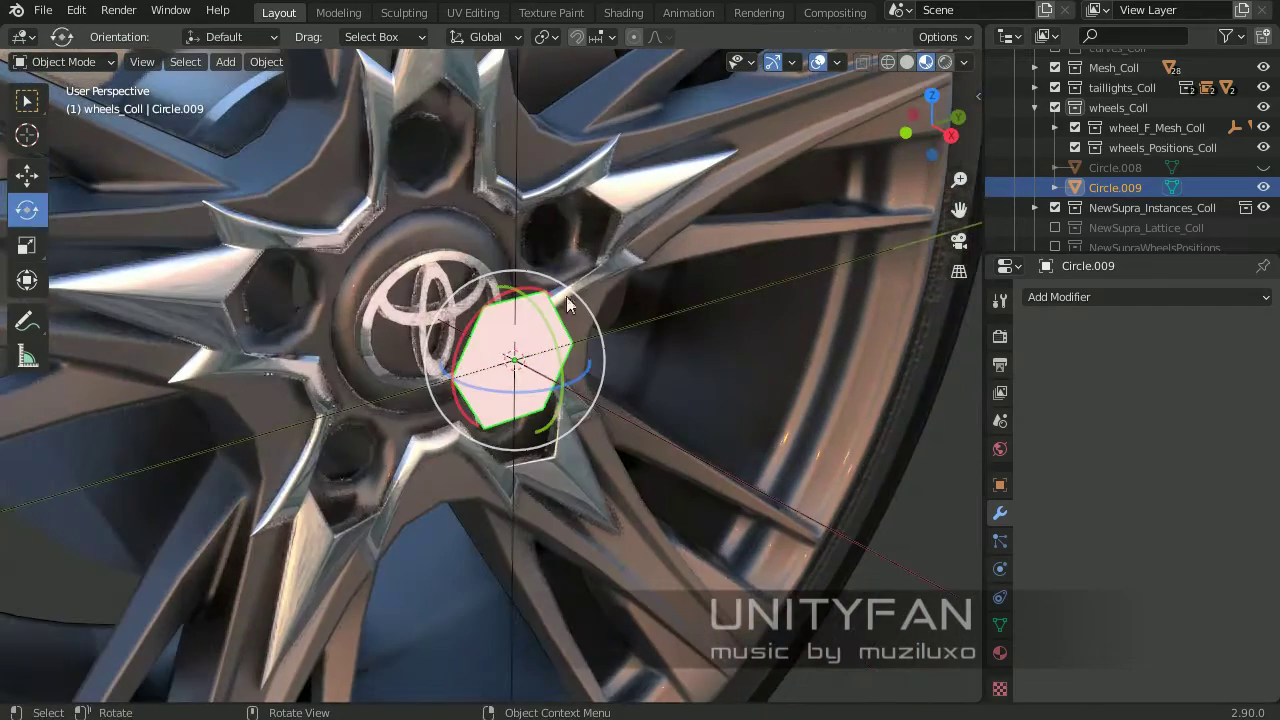
# Apply the hexagon's transforms and switch to a side orthographic view
pyautogui.click(566, 296)
pyautogui.click(999, 652)
pyautogui.scroll(2, 1057, 432)
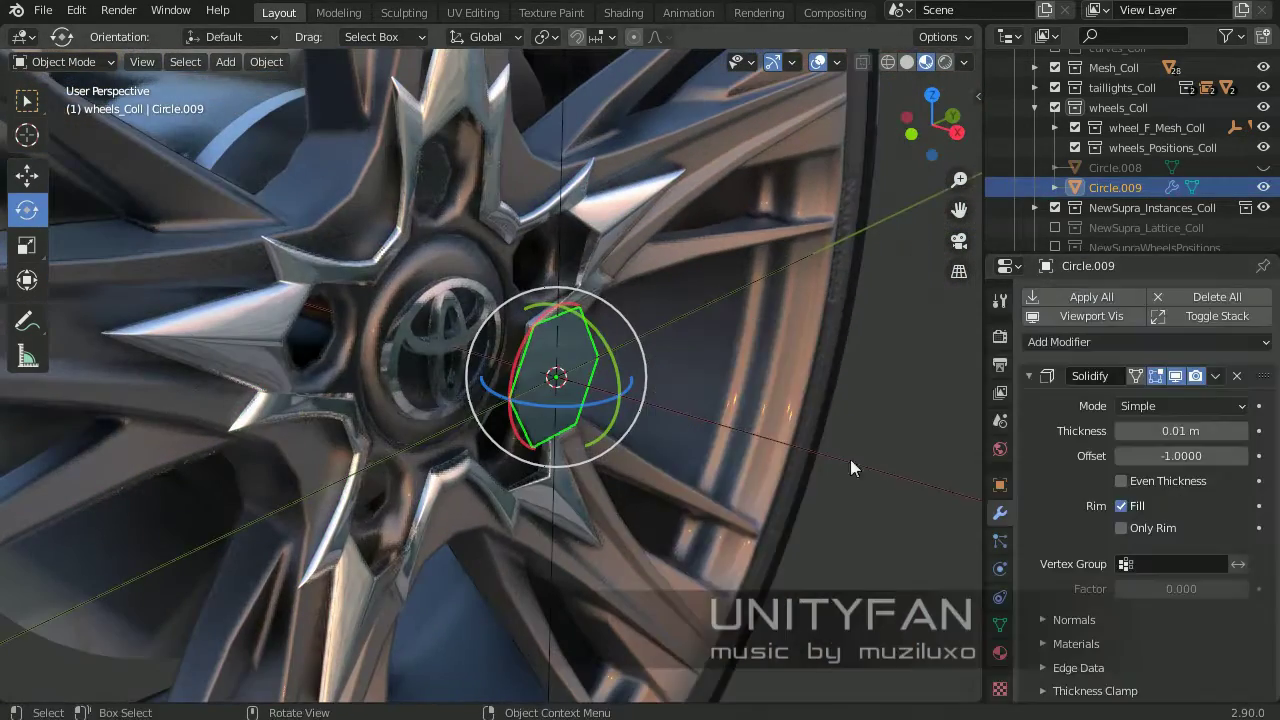
pyautogui.click(585, 443)
pyautogui.press('KP_3')
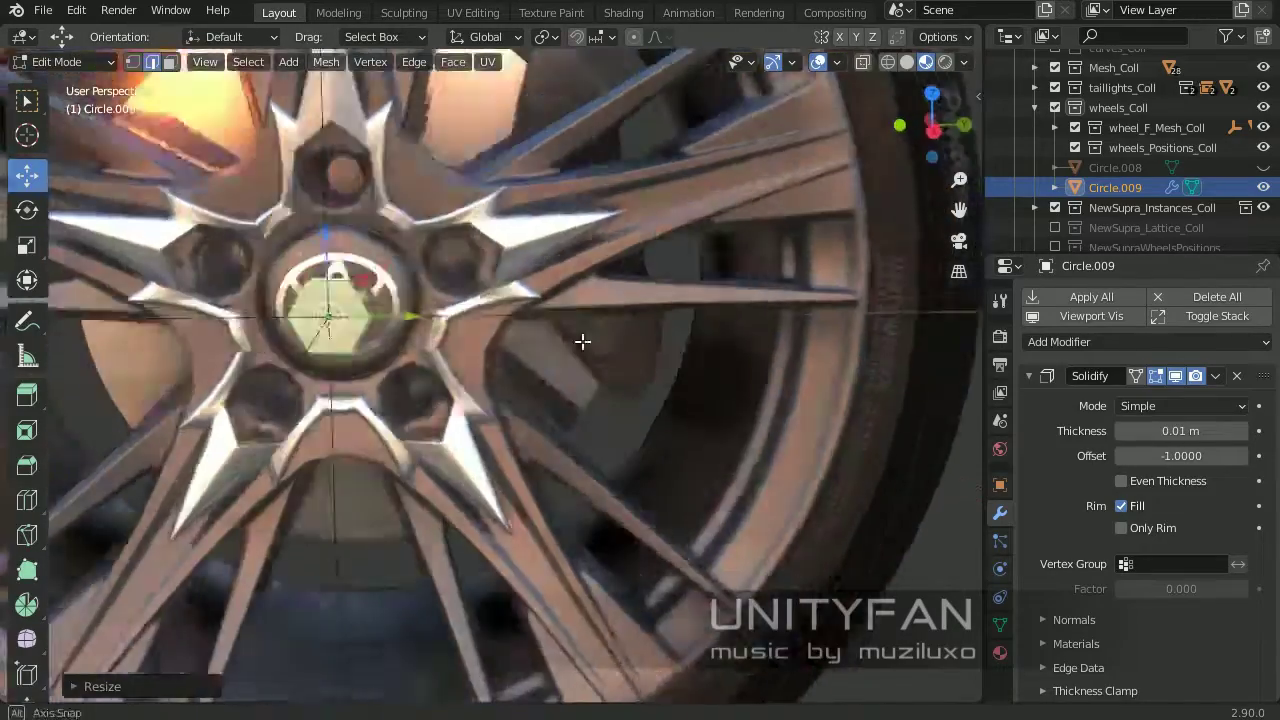
pyautogui.scroll(2, 575, 360)
# Move the hexagon face above the logo along X, then return to Object Mode
pyautogui.press('g')
pyautogui.click(600, 330)
pyautogui.scroll(2, 687, 317)
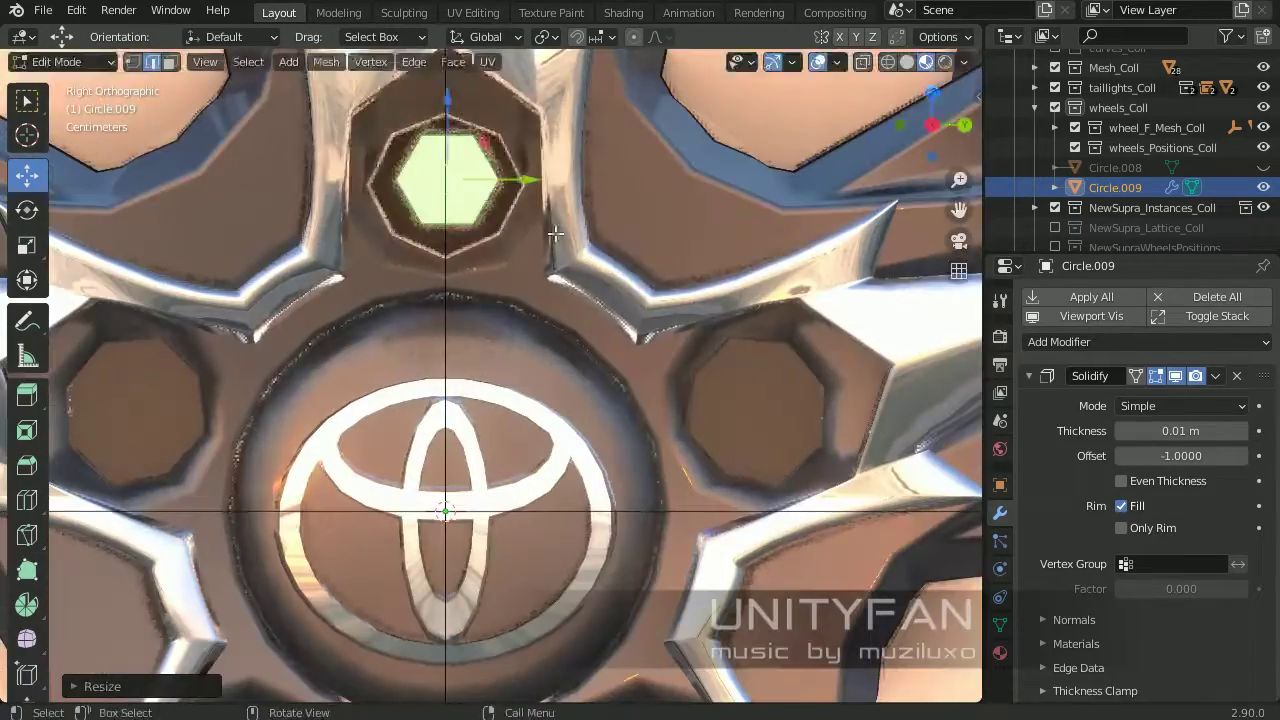
pyautogui.scroll(2, 555, 233)
pyautogui.press('g')
pyautogui.click(466, 129)
pyautogui.moveTo(466, 129); pyautogui.dragTo(600, 330, button='middle')
pyautogui.press('g')
pyautogui.press('x')
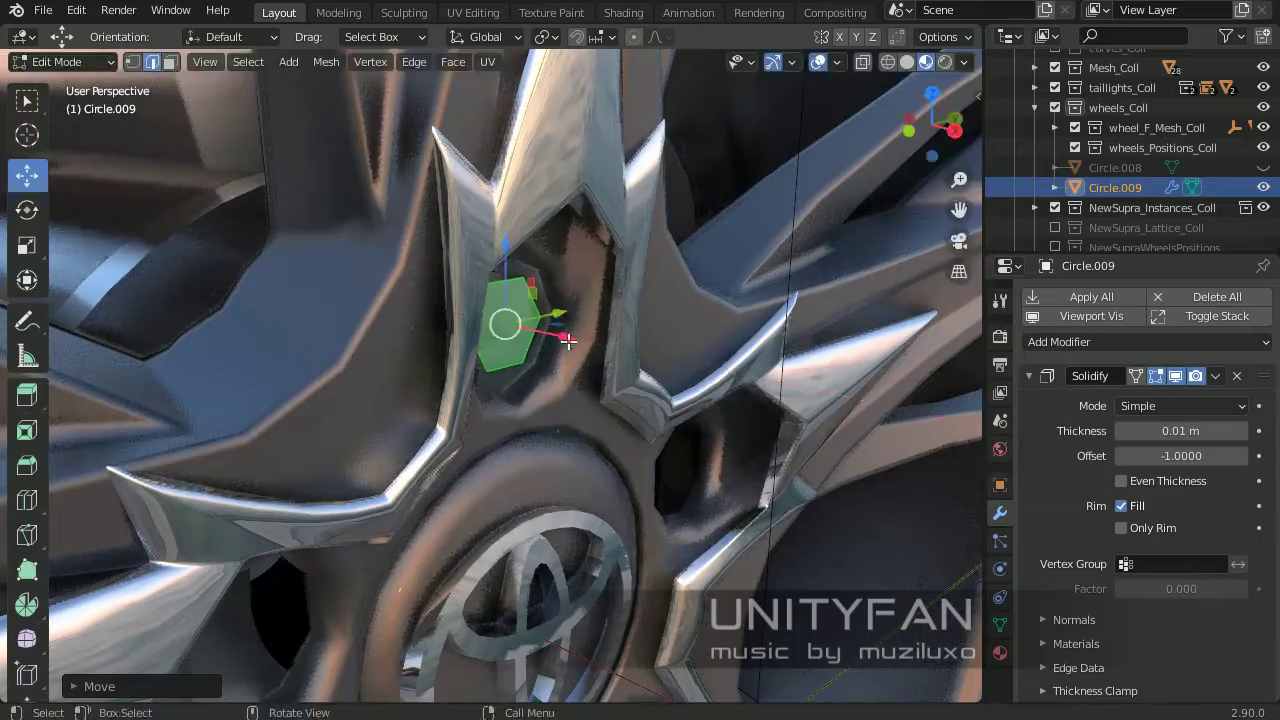
pyautogui.press('Tab')
pyautogui.hotkey('shift', 'space')
pyautogui.press('r')
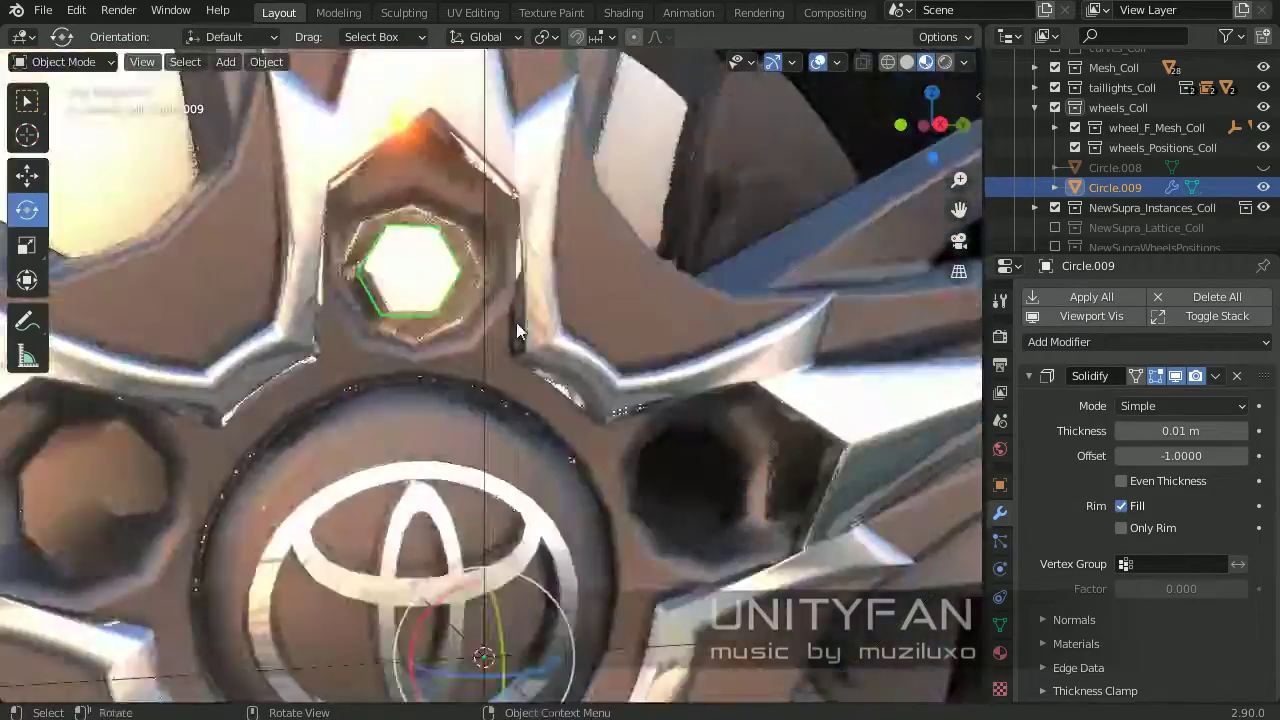
# Orbit around the whole wheel and onto the hub to frame the hexagon
pyautogui.moveTo(516, 322); pyautogui.dragTo(432, 378, button='middle')
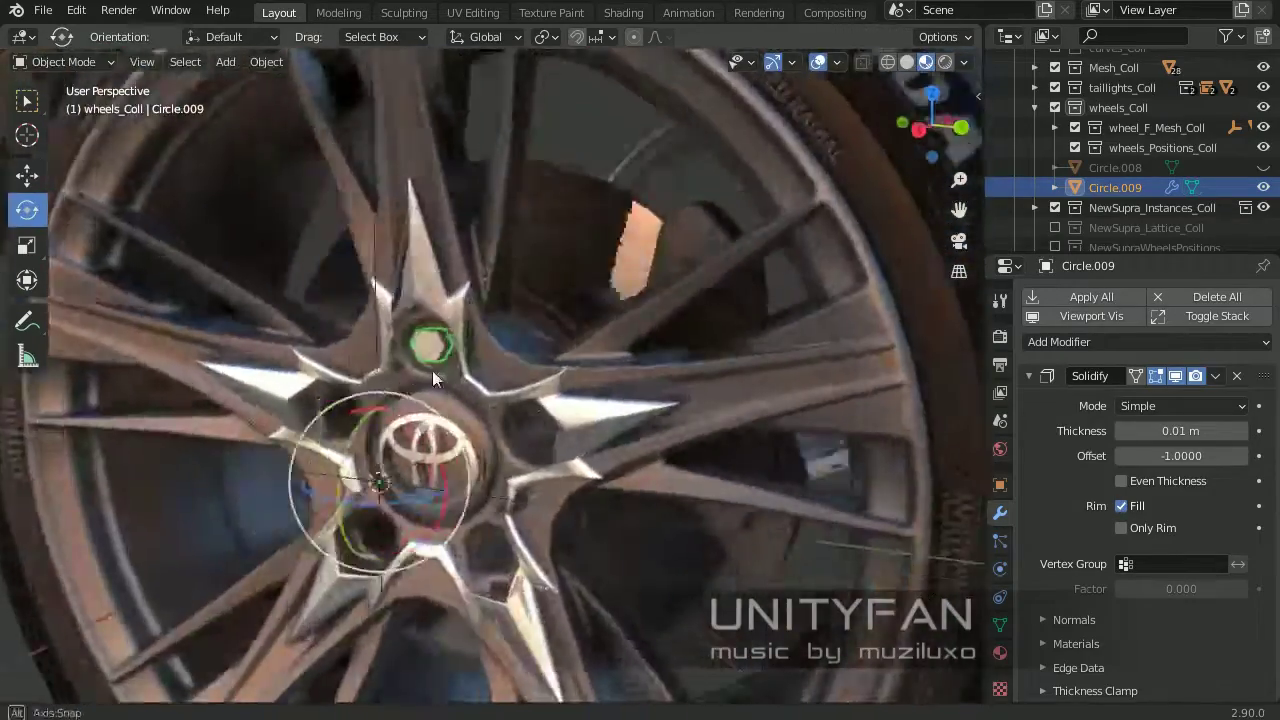
pyautogui.press('Tab')
pyautogui.scroll(6, 490, 376)
pyautogui.click(585, 285)
pyautogui.scroll(-2, 585, 285)
pyautogui.scroll(-3, 438, 333)
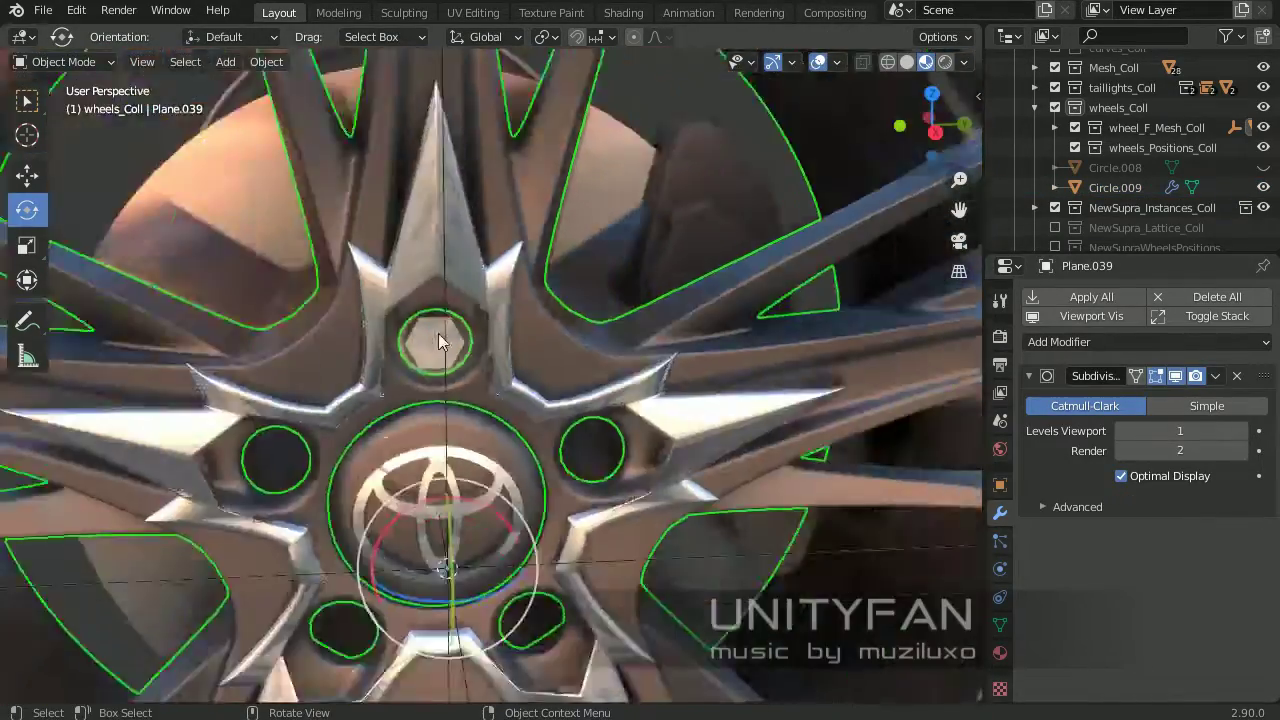
pyautogui.moveTo(438, 333)
pyautogui.mouseDown(button='middle')
pyautogui.moveTo(607, 467)
pyautogui.moveTo(670, 375)
pyautogui.mouseUp(button='middle')
pyautogui.scroll(5, 670, 377)
pyautogui.scroll(-5, 491, 391)
pyautogui.moveTo(491, 391)
pyautogui.mouseDown(button='middle')
pyautogui.moveTo(666, 420)
pyautogui.moveTo(760, 390)
pyautogui.mouseUp(button='middle')
pyautogui.scroll(5, 666, 420)
# Add Solidify (0.002 m) and Bevel modifiers to the hexagon lug nut
pyautogui.click(428, 312)
pyautogui.click(1147, 341)
pyautogui.click(866, 651)
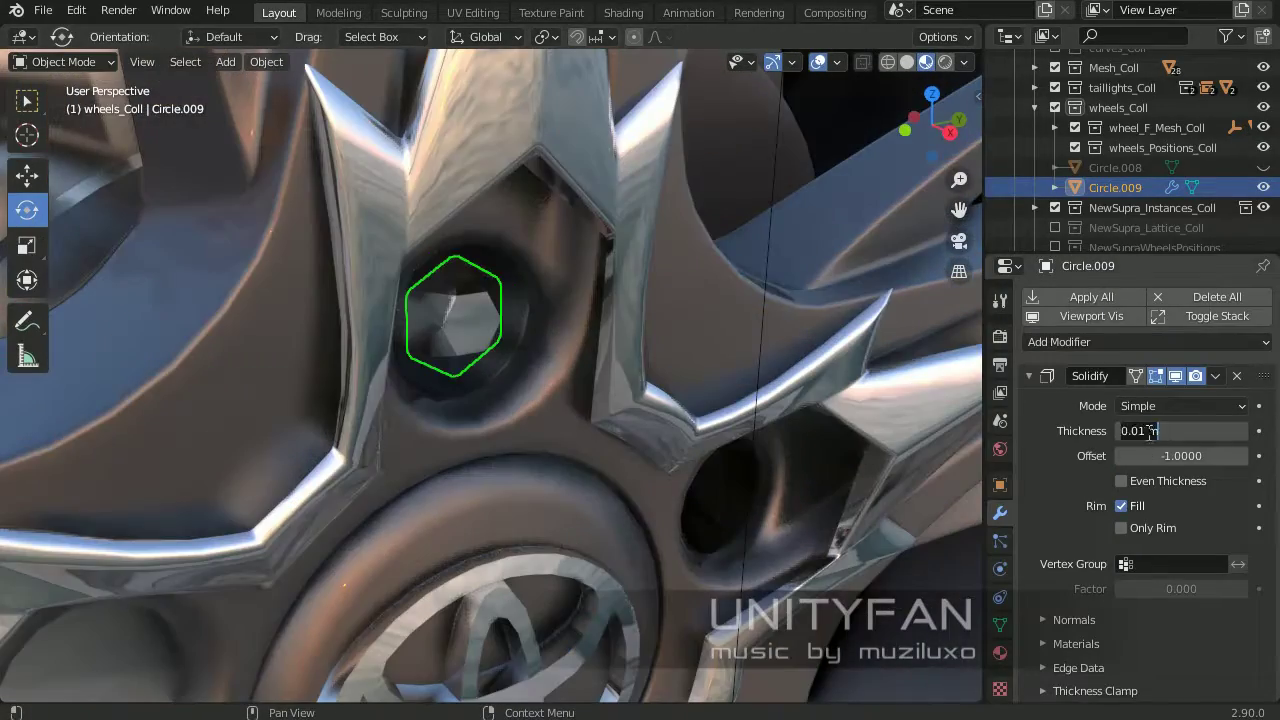
pyautogui.rightClick(360, 318)
pyautogui.moveTo(360, 318); pyautogui.dragTo(520, 380, button='middle')
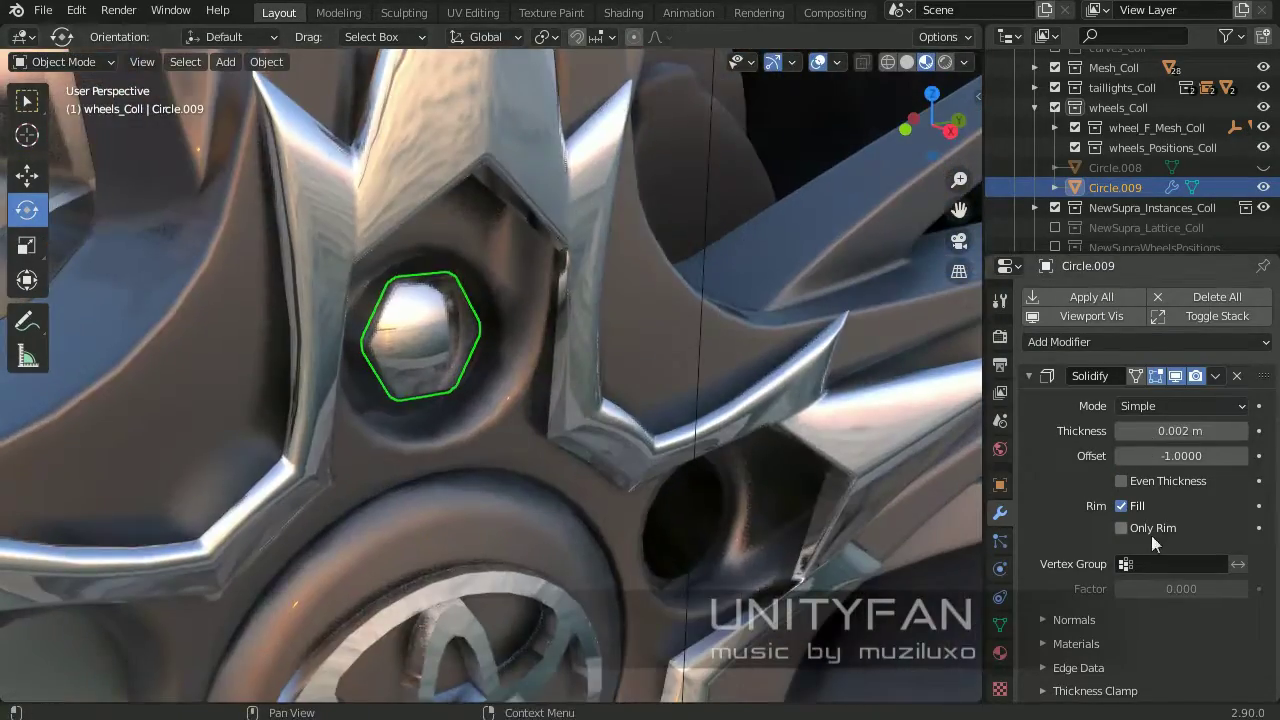
pyautogui.scroll(-5, 550, 428)
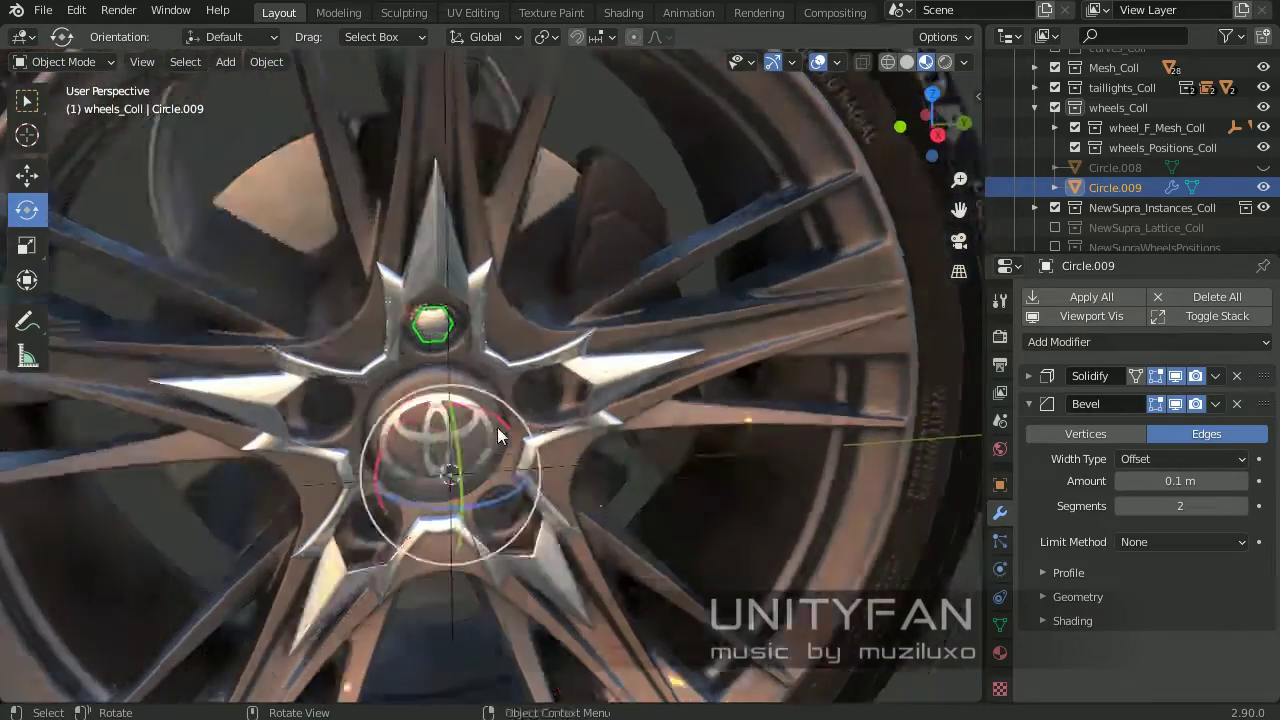
# Reposition the hexagon in Edit Mode from a side view, then duplicate it with Shift+D
pyautogui.press('Tab')
pyautogui.press('Tab')
pyautogui.press('KP_3')
pyautogui.press('Tab')
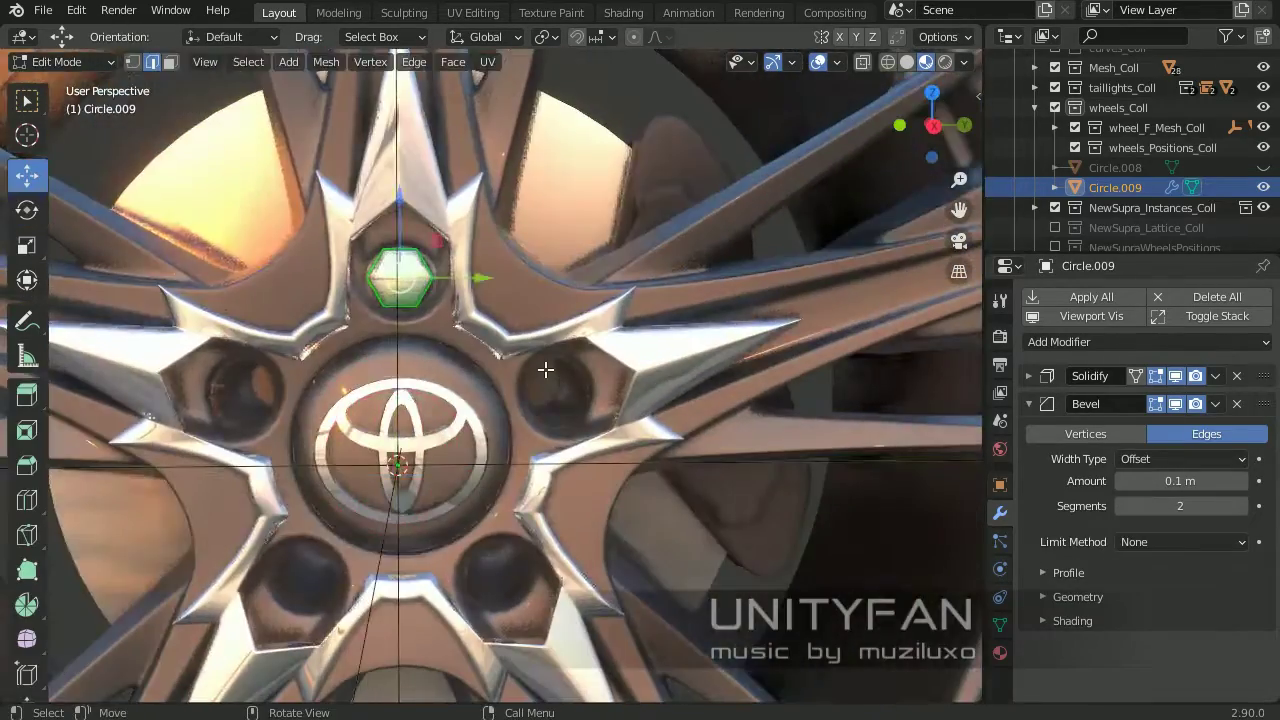
pyautogui.press('KP_Decimal')
pyautogui.press('g')
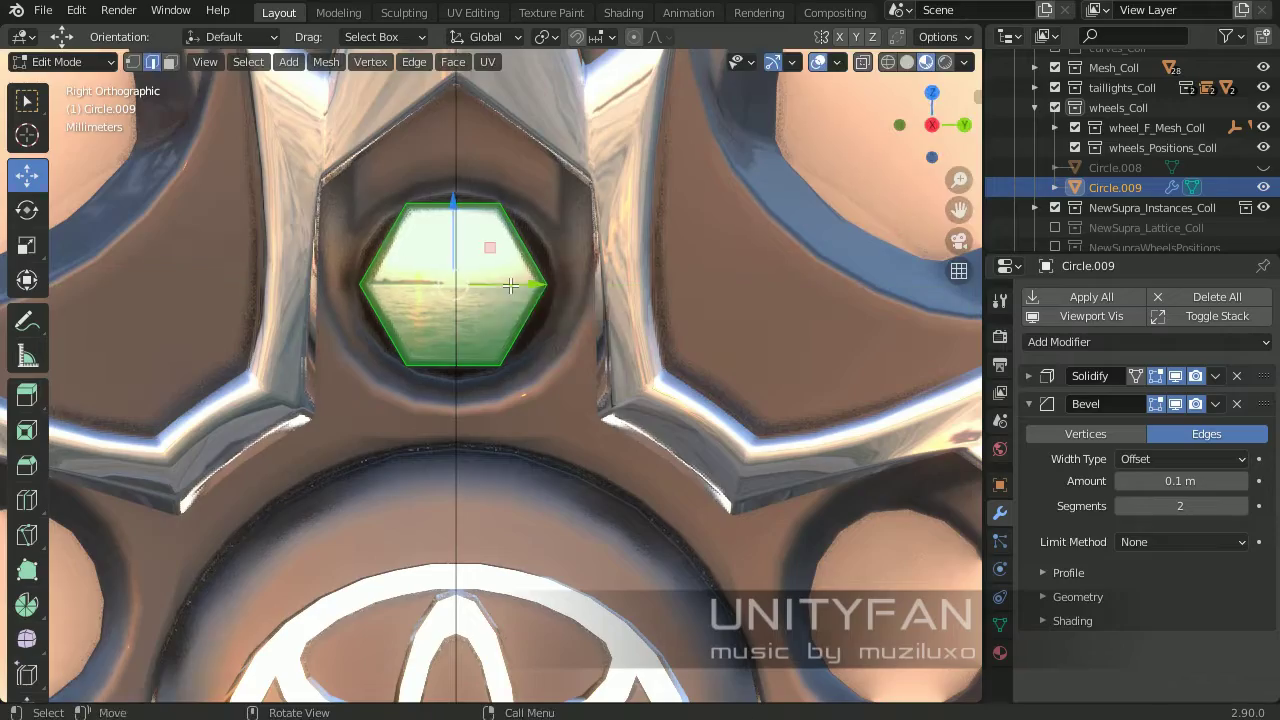
pyautogui.hotkey('shift', 'd')
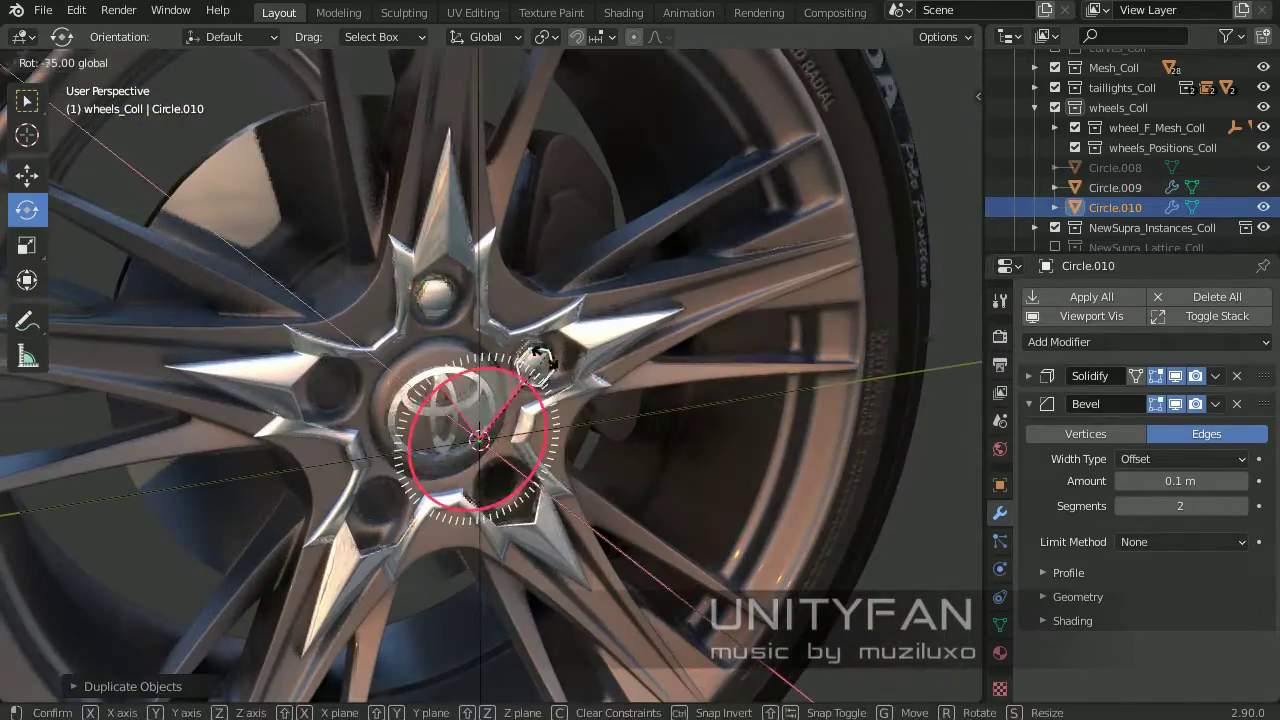
# Duplicate the nut in -72° X rotations until five ring the hub, then join them
pyautogui.moveTo(259, 582); pyautogui.dragTo(452, 422, button='middle')
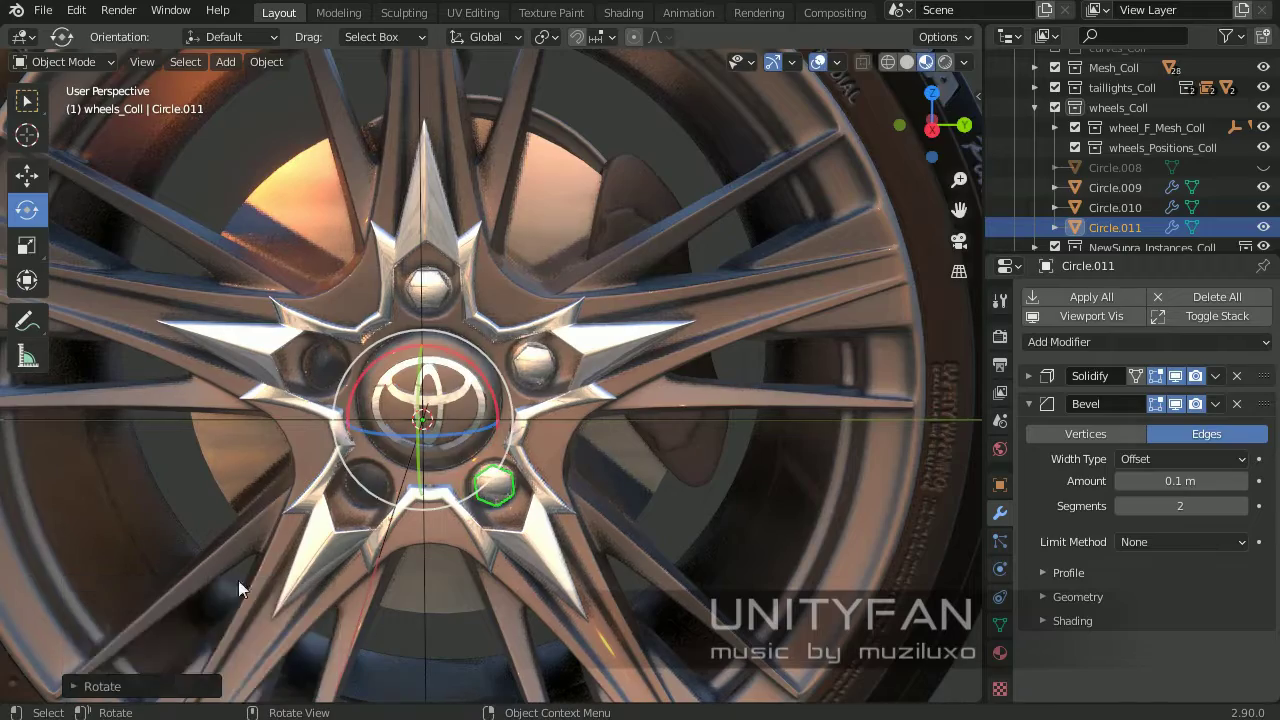
pyautogui.moveTo(240, 589); pyautogui.dragTo(475, 394, button='middle')
pyautogui.hotkey('shift', 'd')
pyautogui.write('-72')
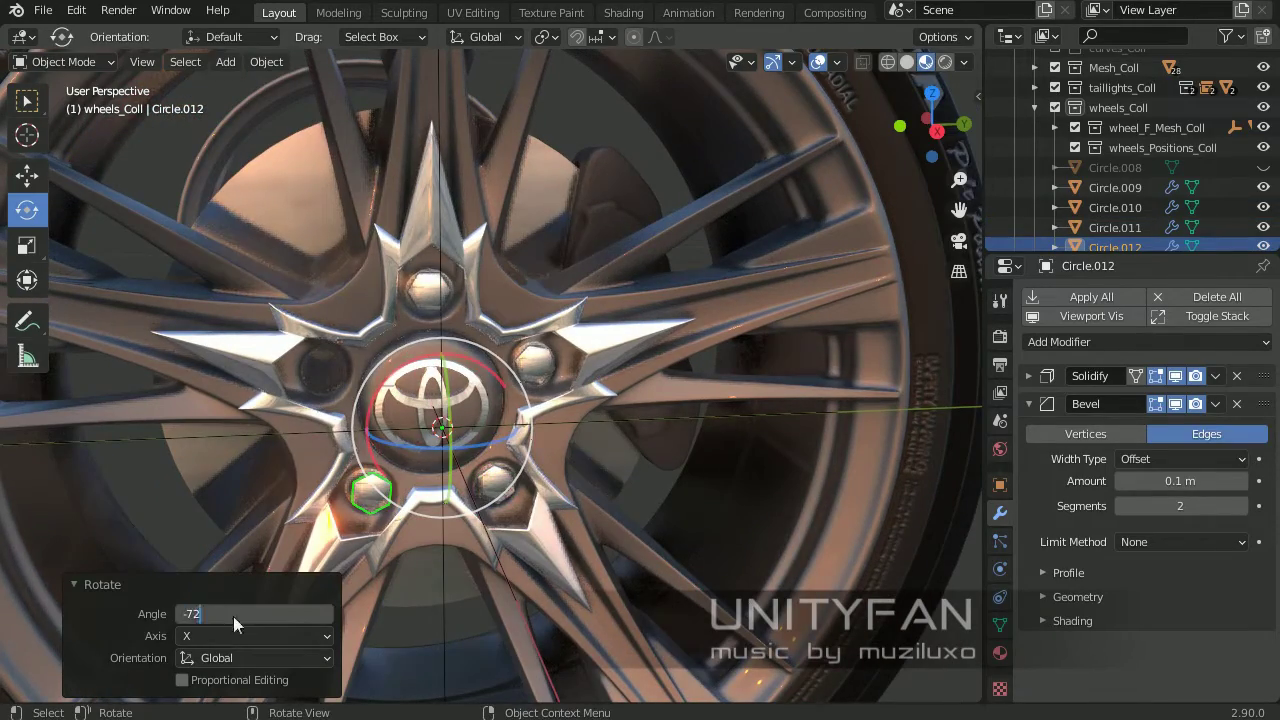
pyautogui.press('Return')
pyautogui.moveTo(233, 616); pyautogui.dragTo(456, 428, button='middle')
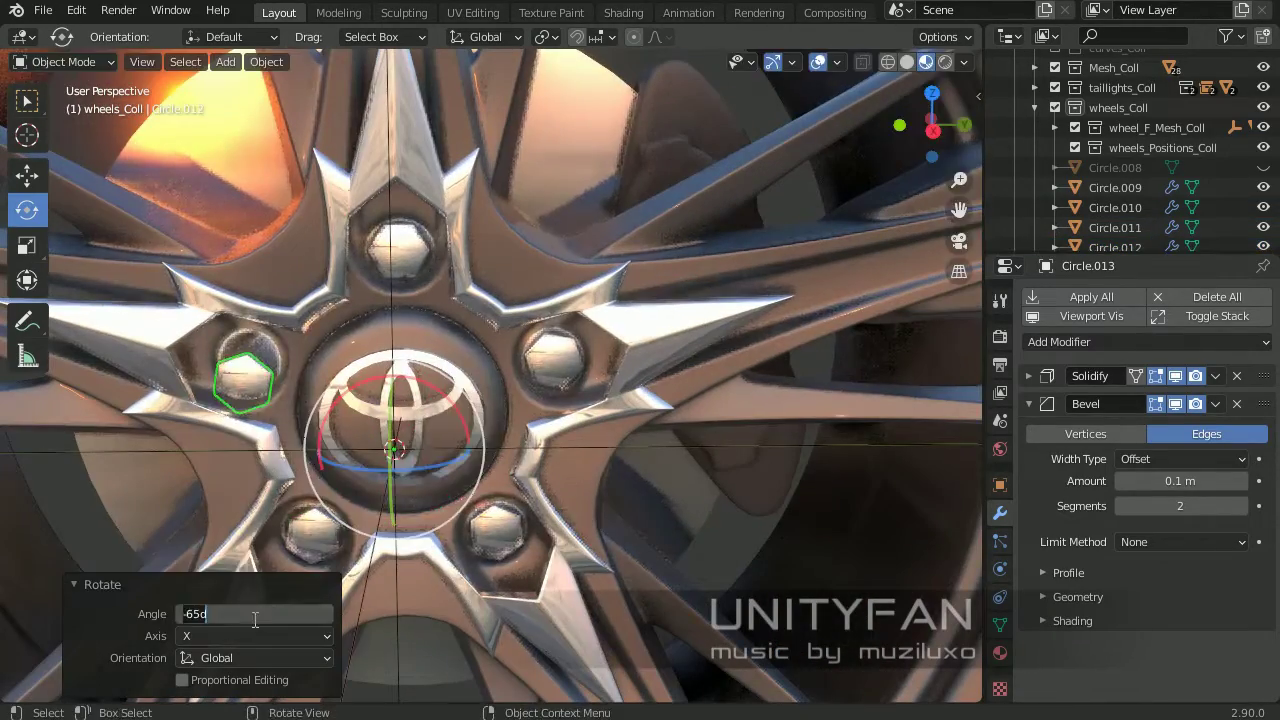
pyautogui.moveTo(253, 617); pyautogui.dragTo(470, 430, button='middle')
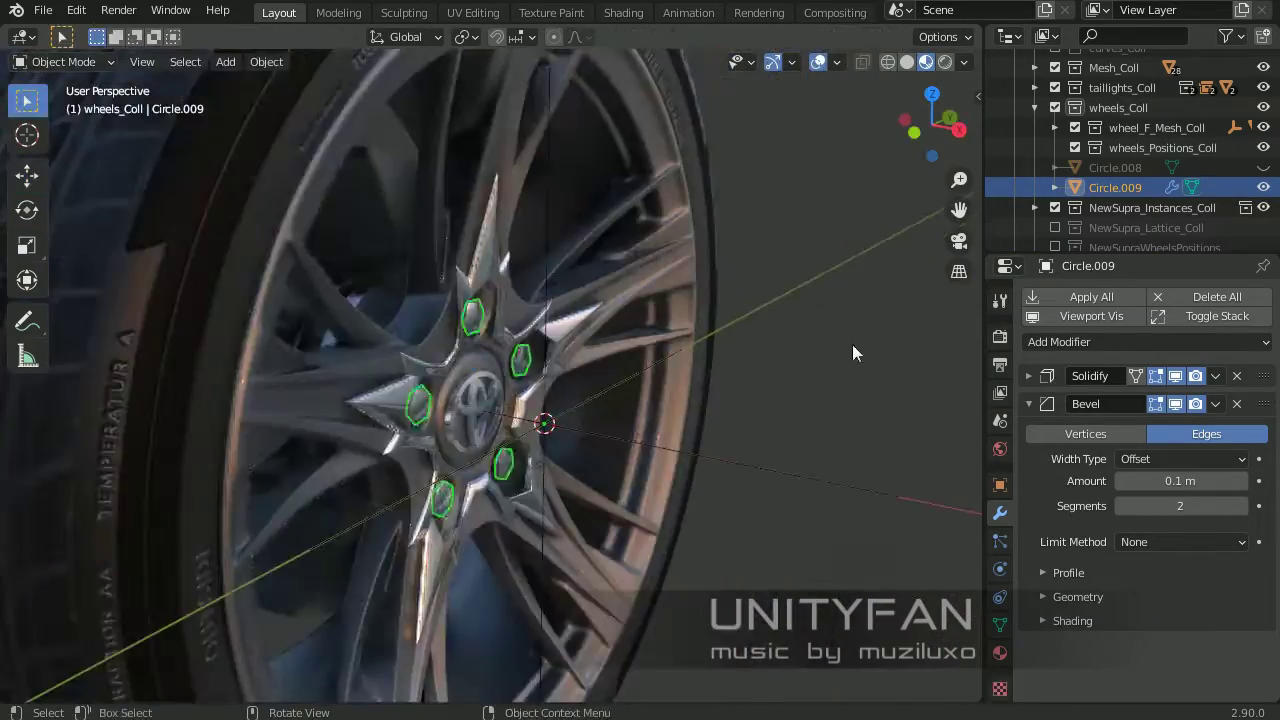
pyautogui.moveTo(852, 344); pyautogui.dragTo(564, 393, button='middle')
pyautogui.scroll(5, 512, 389)
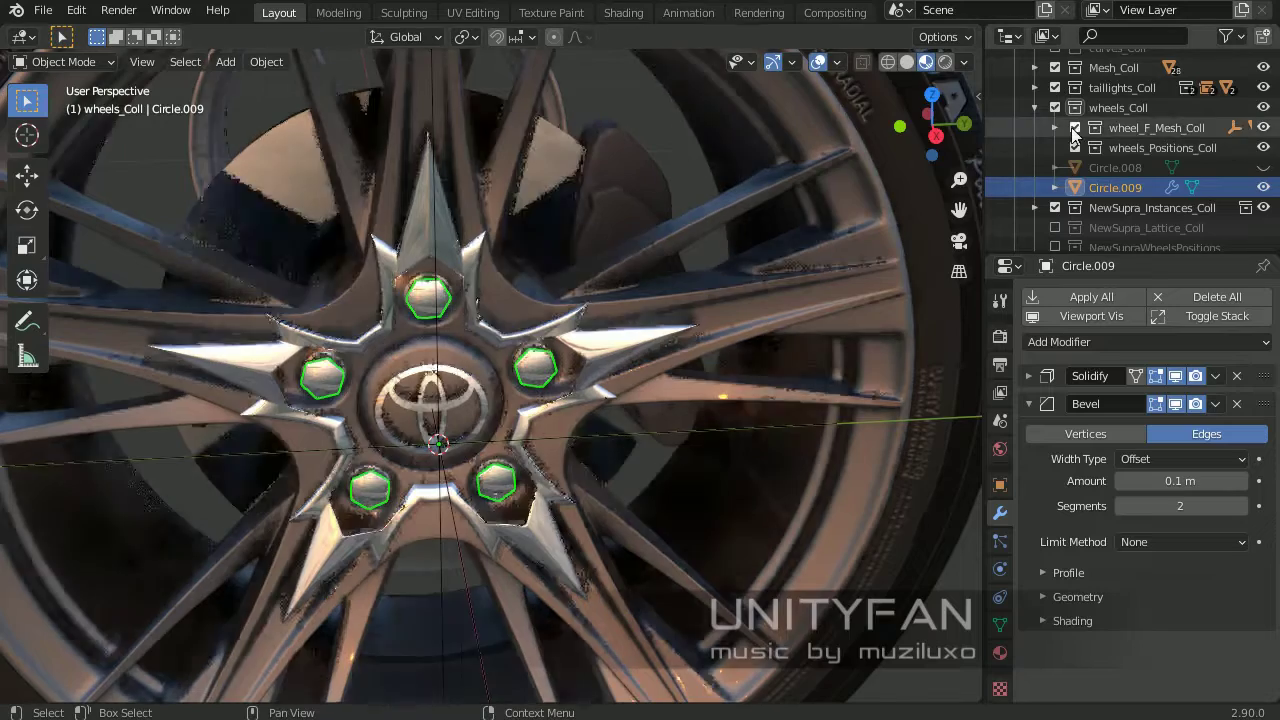
pyautogui.moveTo(400, 360); pyautogui.dragTo(420, 358, button='middle')
pyautogui.moveTo(136, 641)
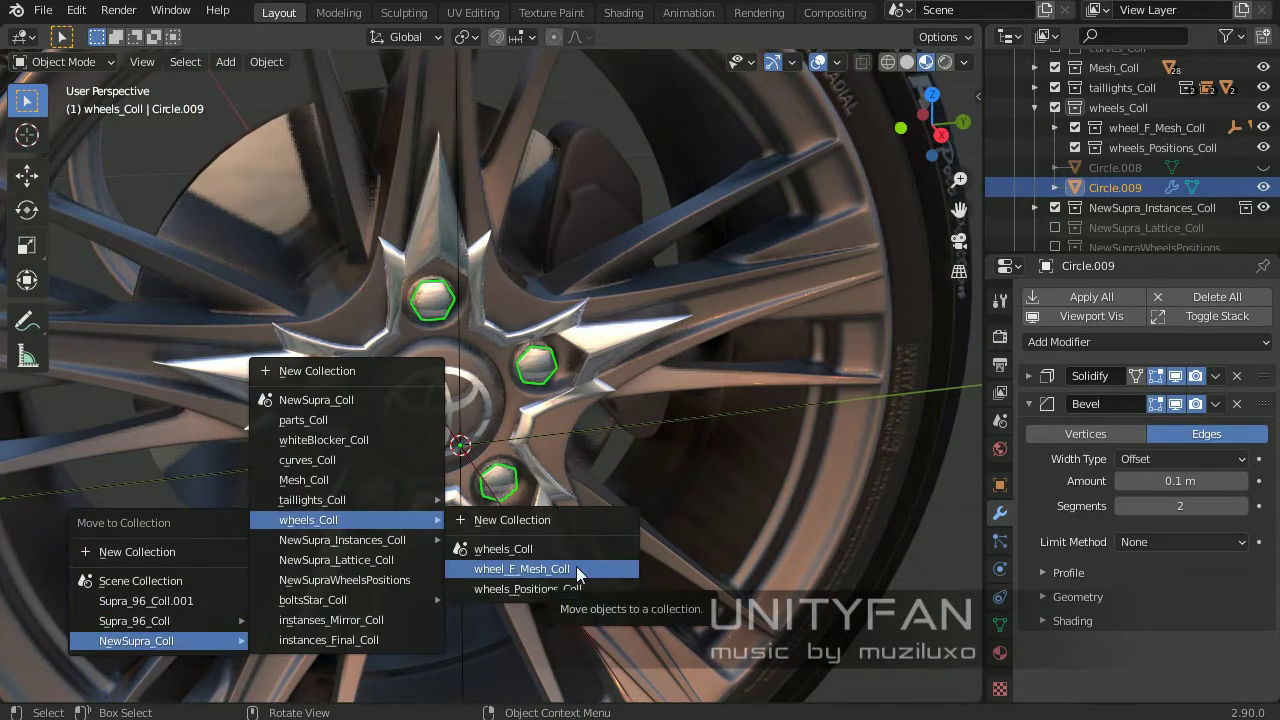
# Move the lug nuts into wheel_F_Mesh_Coll and rim ring Plane.067 into NewSupra_Coll
pyautogui.click(577, 572)
pyautogui.scroll(-5, 722, 283)
pyautogui.moveTo(722, 283)
pyautogui.mouseDown(button='middle')
pyautogui.moveTo(652, 347)
pyautogui.moveTo(604, 440)
pyautogui.moveTo(303, 286)
pyautogui.moveTo(445, 316)
pyautogui.moveTo(521, 370)
pyautogui.mouseUp(button='middle')
pyautogui.click(445, 316)
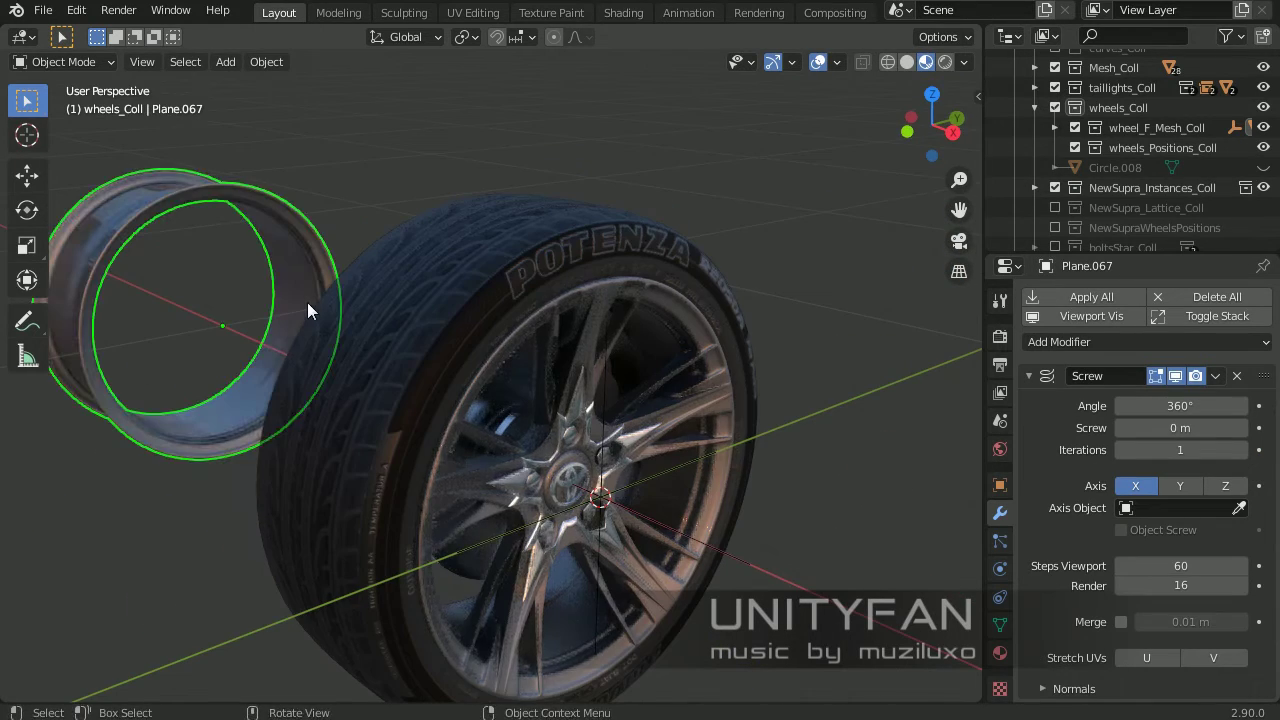
pyautogui.moveTo(307, 302); pyautogui.dragTo(314, 302, button='middle')
pyautogui.press('m')
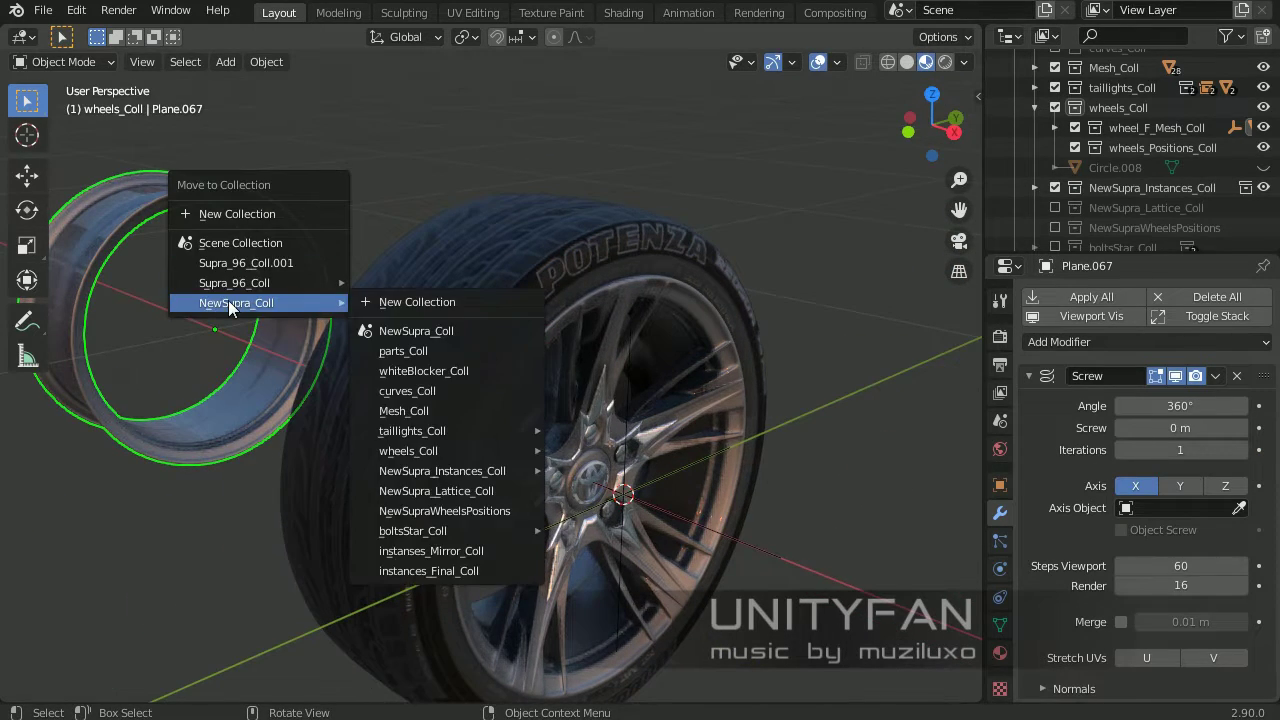
pyautogui.click(435, 330)
# Select the tire Plane.039 and orbit out to see the whole tire
pyautogui.moveTo(293, 236); pyautogui.dragTo(593, 392, button='middle')
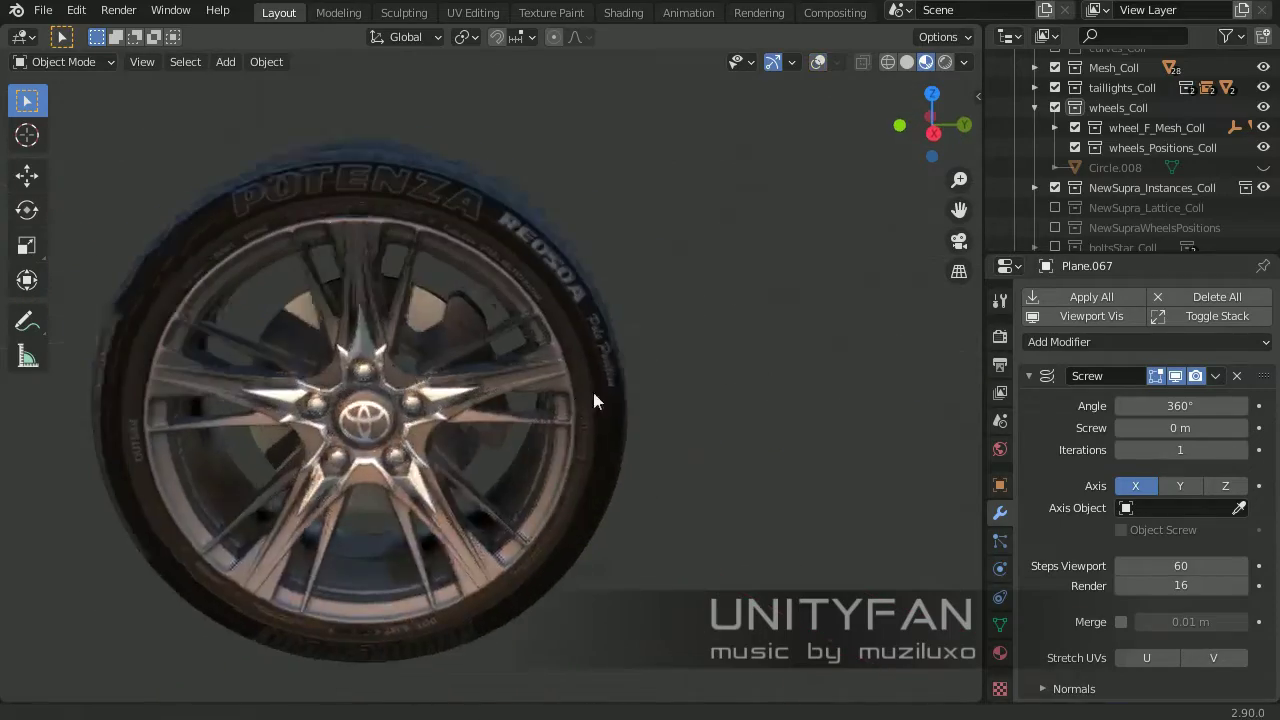
pyautogui.click(593, 392)
pyautogui.scroll(3, 837, 519)
pyautogui.scroll(-3, 837, 519)
pyautogui.moveTo(837, 519)
pyautogui.mouseDown(button='middle')
pyautogui.moveTo(593, 531)
pyautogui.moveTo(863, 271)
pyautogui.mouseUp(button='middle')
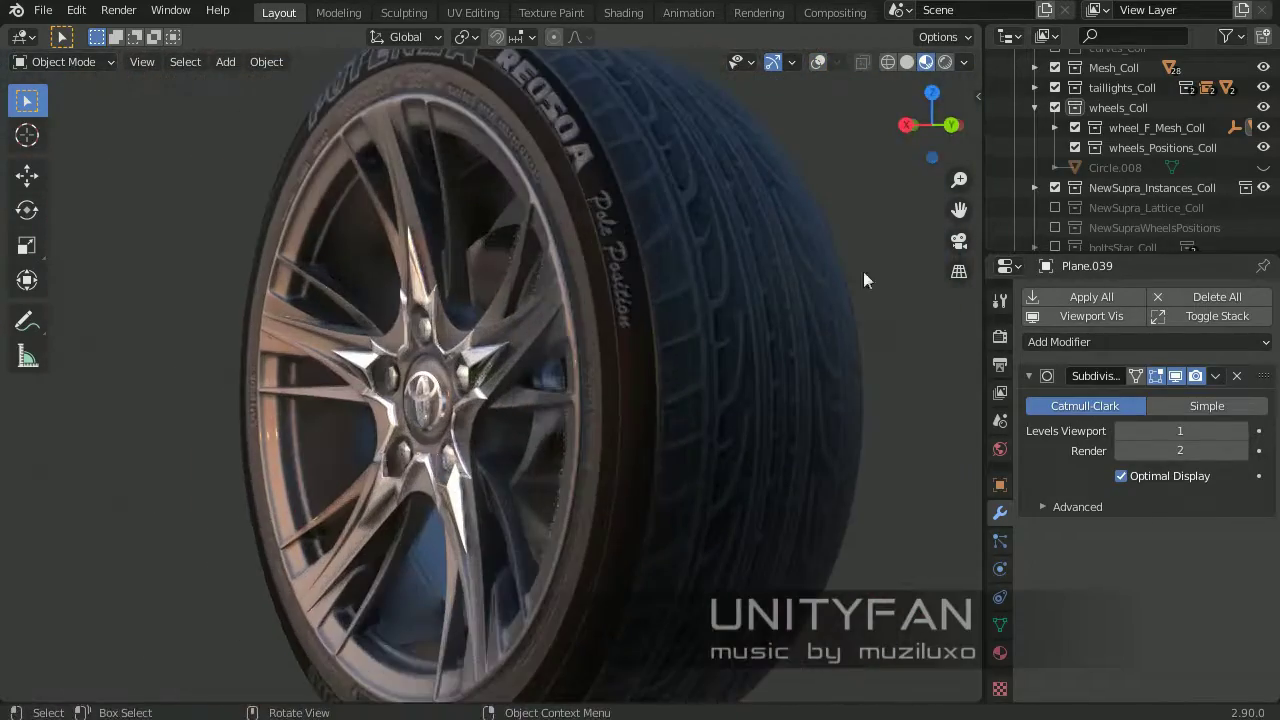
# Light the viewport with the sunrise.exr environment
pyautogui.click(964, 62)
pyautogui.click(773, 298)
pyautogui.moveTo(773, 298)
pyautogui.mouseDown(button='middle')
pyautogui.moveTo(777, 338)
pyautogui.moveTo(719, 306)
pyautogui.moveTo(825, 379)
pyautogui.mouseUp(button='middle')
pyautogui.scroll(2, 834, 357)
pyautogui.scroll(-3, 834, 357)
pyautogui.click(964, 62)
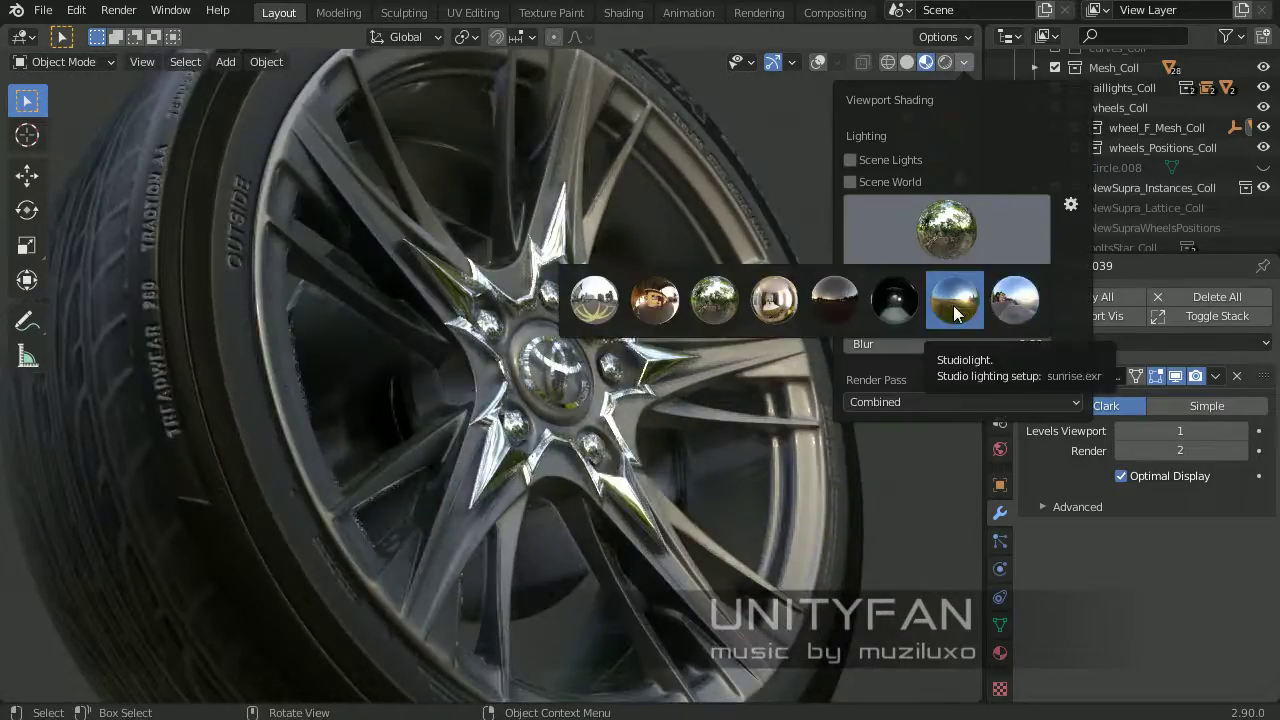
pyautogui.click(955, 313)
# Show the viewport overlays again, orbit toward the car body and select the camera
pyautogui.hotkey('shift', 'alt', 'z')
pyautogui.scroll(-4, 629, 283)
pyautogui.scroll(3, 640, 277)
pyautogui.moveTo(640, 277)
pyautogui.mouseDown(button='middle')
pyautogui.moveTo(292, 165)
pyautogui.moveTo(509, 224)
pyautogui.mouseUp(button='middle')
pyautogui.click(277, 272)
pyautogui.scroll(4, 277, 272)
# Select all objects of the wheels_Coll collection from the Outliner
pyautogui.click(1128, 106)
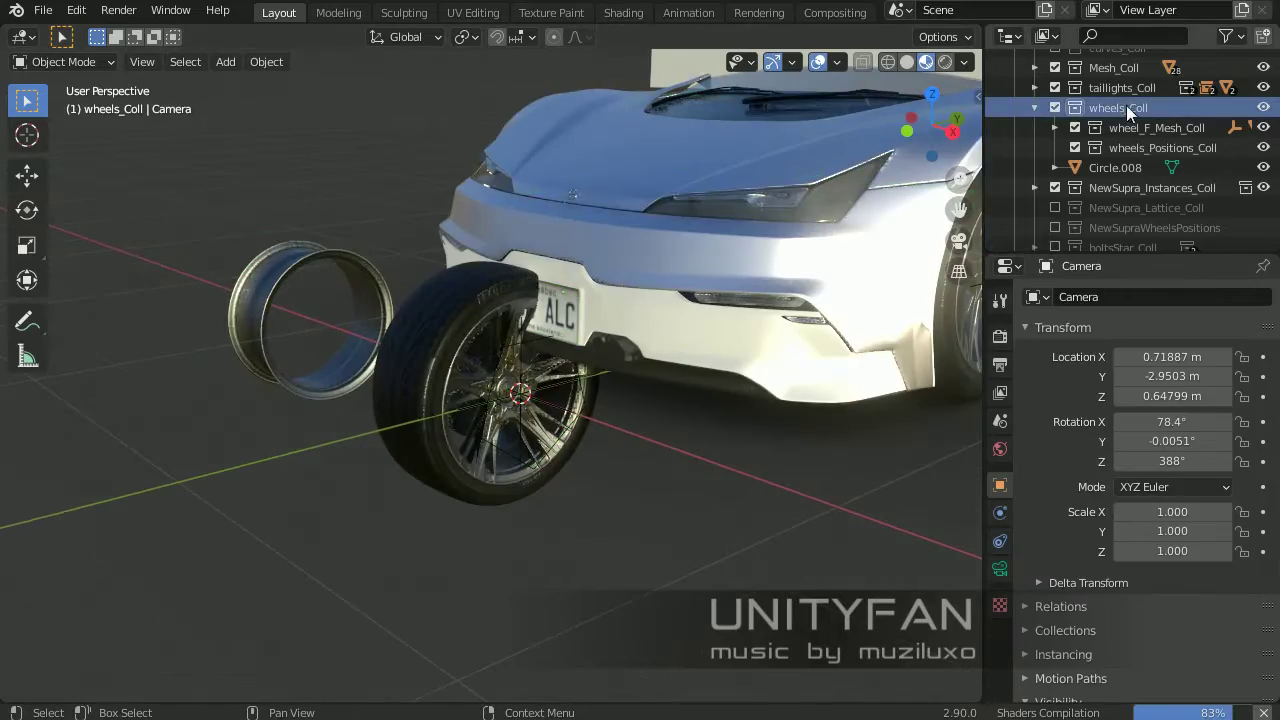
pyautogui.rightClick(1126, 105)
pyautogui.click(1076, 202)
pyautogui.scroll(-3, 410, 321)
pyautogui.scroll(5, 415, 325)
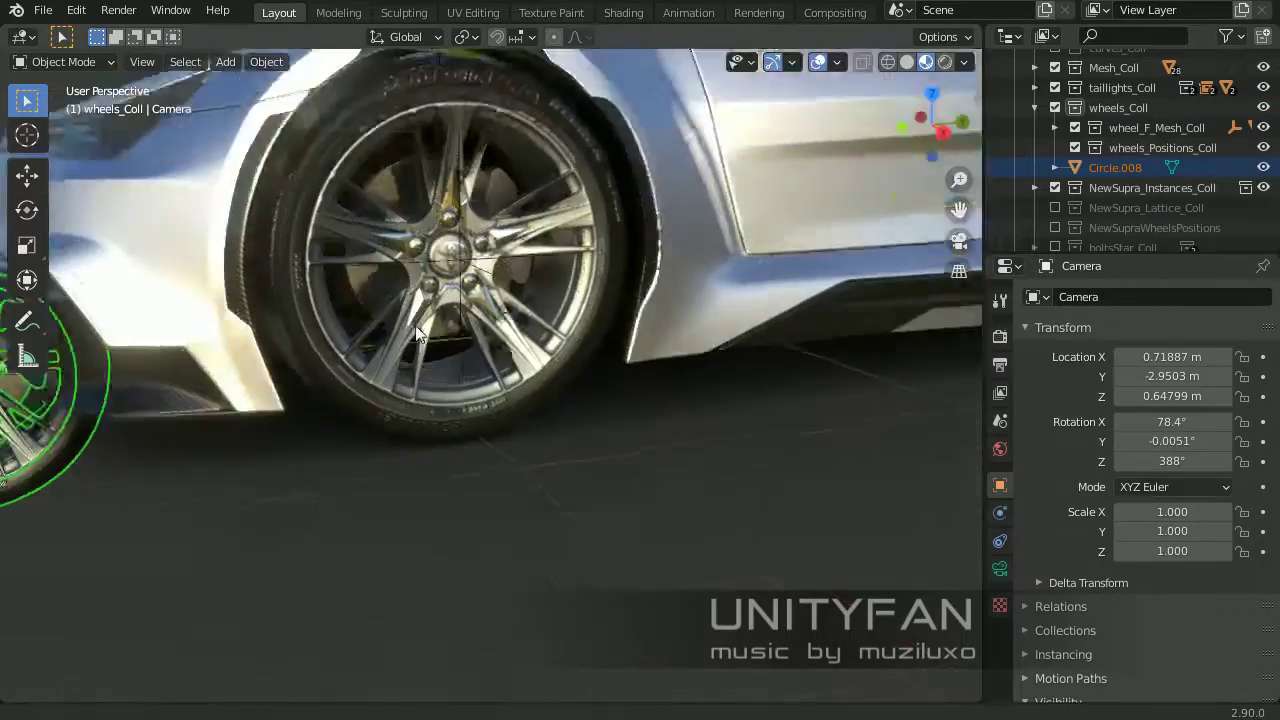
pyautogui.scroll(-4, 415, 325)
pyautogui.scroll(-3, 415, 325)
# Hide the box Cube.001 and bring the camera in close to the front wheel
pyautogui.click(712, 198)
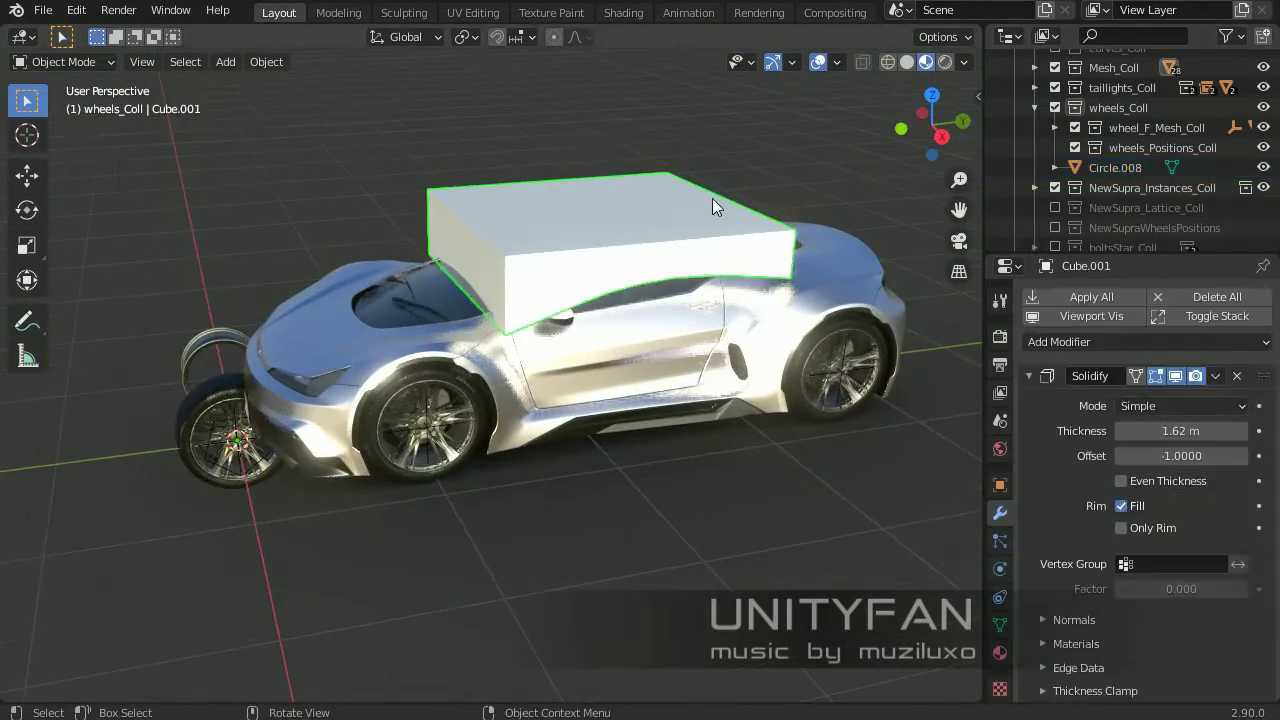
pyautogui.press('Delete')
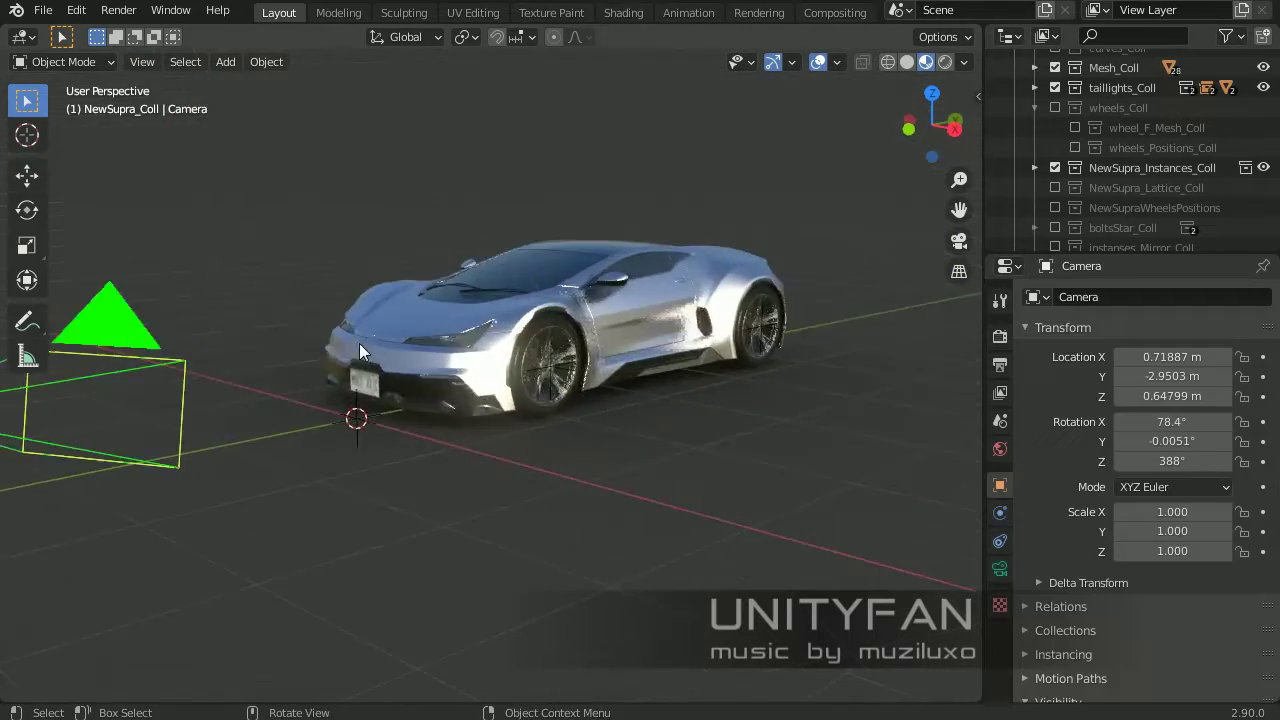
pyautogui.scroll(3, 443, 346)
pyautogui.press('KP_0')
pyautogui.moveTo(486, 403)
pyautogui.mouseDown(button='middle')
pyautogui.moveTo(486, 363)
pyautogui.moveTo(366, 393)
pyautogui.mouseUp(button='middle')
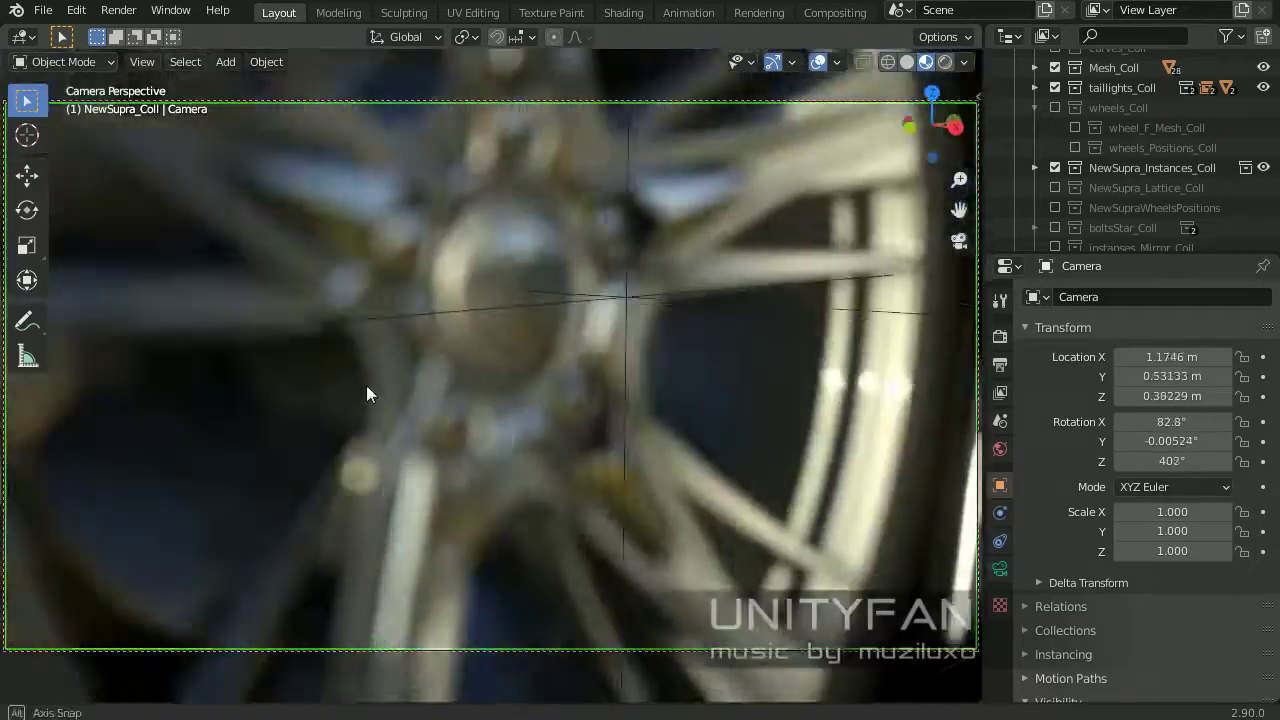
# Focus the camera's depth of field on wheel_F_Mesh_Coll and turn off overlays
pyautogui.click(999, 568)
pyautogui.click(1243, 494)
pyautogui.click(528, 425)
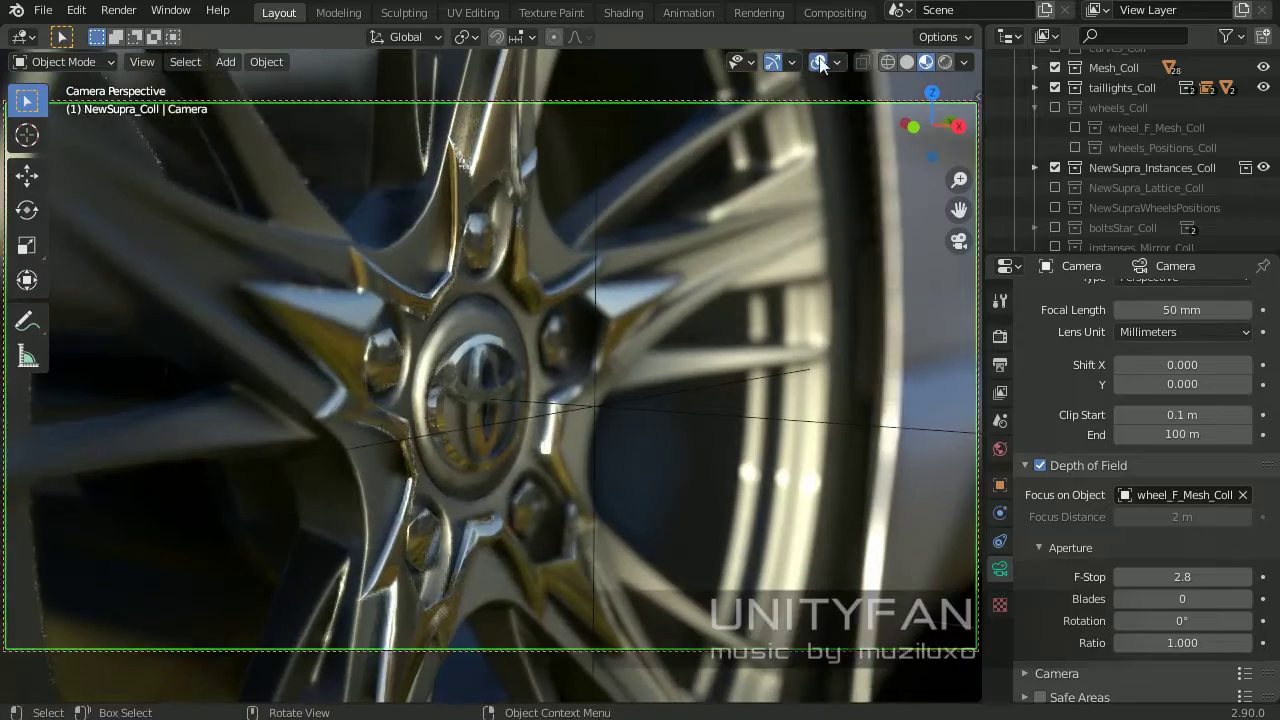
pyautogui.click(818, 62)
pyautogui.moveTo(796, 425)
pyautogui.mouseDown(button='middle')
pyautogui.moveTo(815, 496)
pyautogui.moveTo(386, 406)
pyautogui.moveTo(637, 486)
pyautogui.moveTo(646, 440)
pyautogui.moveTo(704, 434)
pyautogui.moveTo(691, 405)
pyautogui.mouseUp(button='middle')
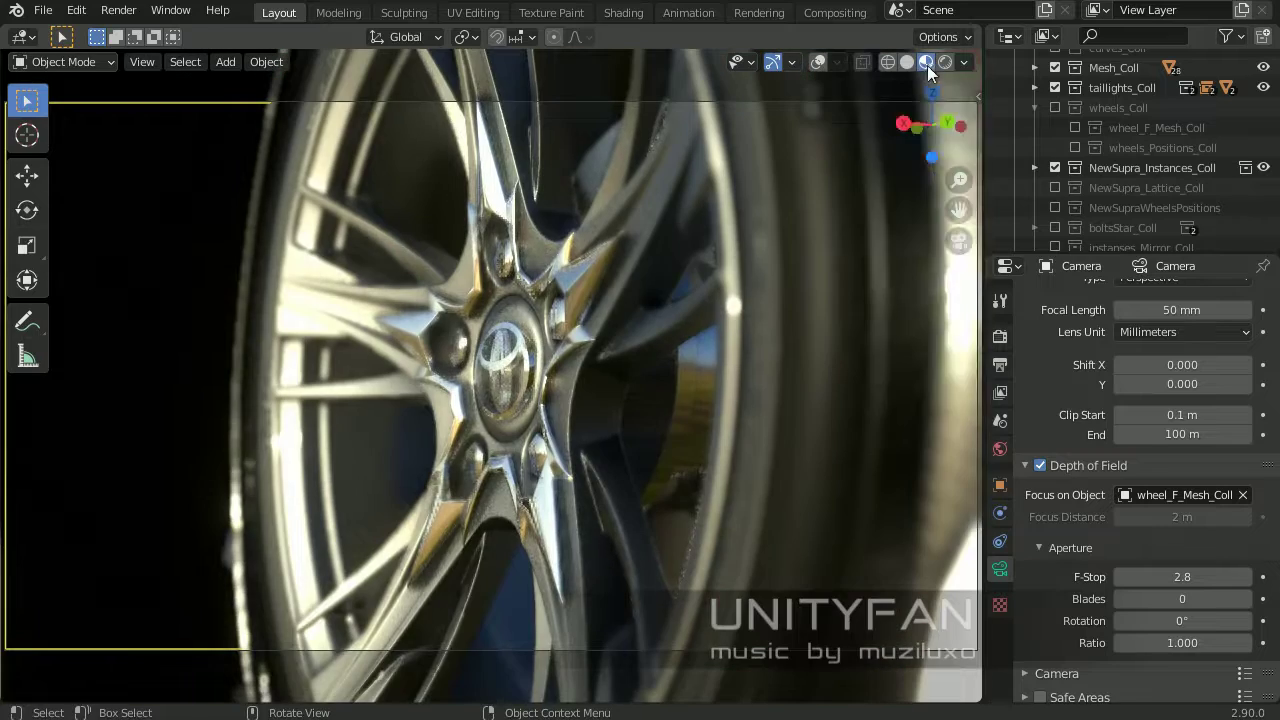
# Try several viewport environment lightings and settle on a dark HDRI
pyautogui.click(964, 62)
pyautogui.click(947, 240)
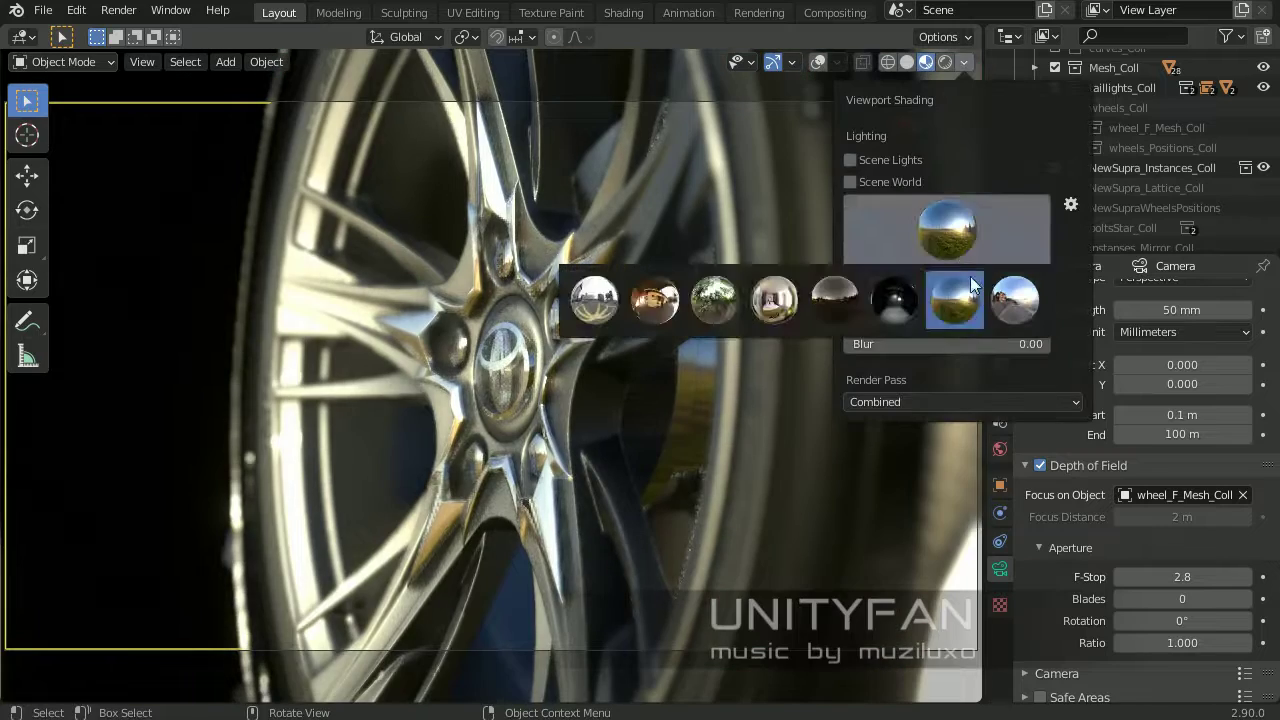
pyautogui.click(970, 276)
pyautogui.click(947, 240)
pyautogui.click(834, 300)
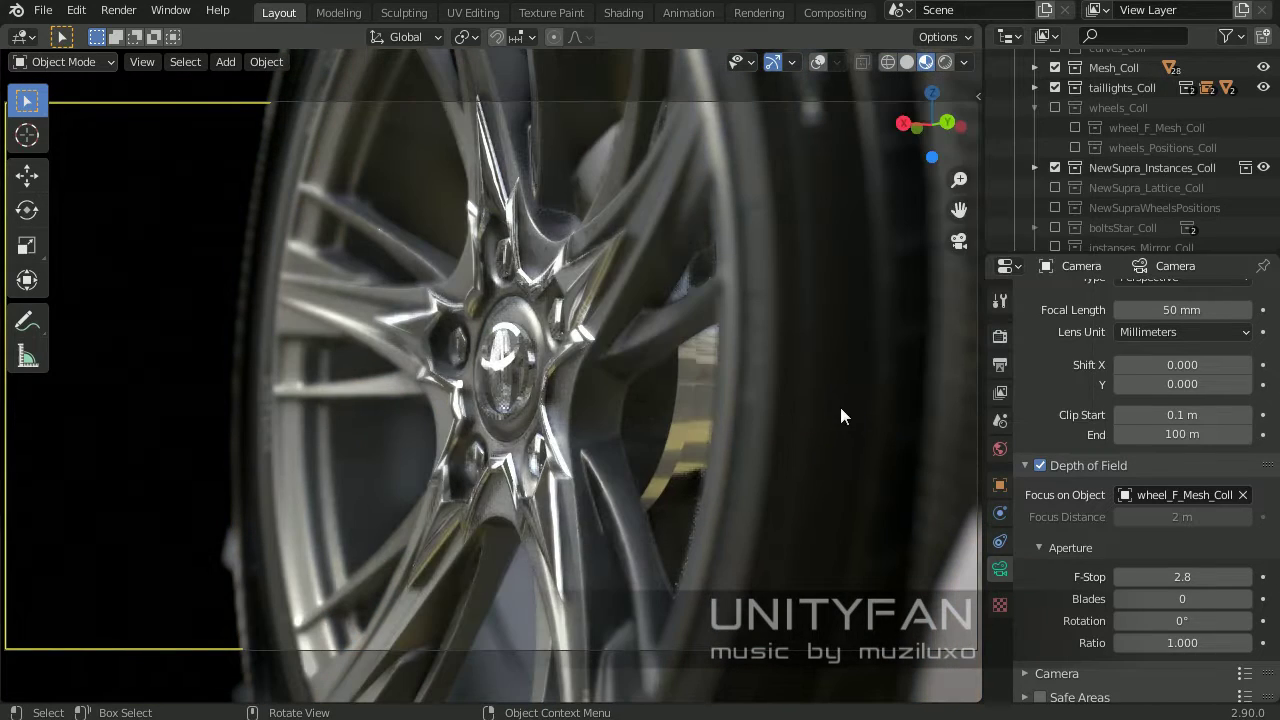
pyautogui.click(965, 63)
pyautogui.click(893, 310)
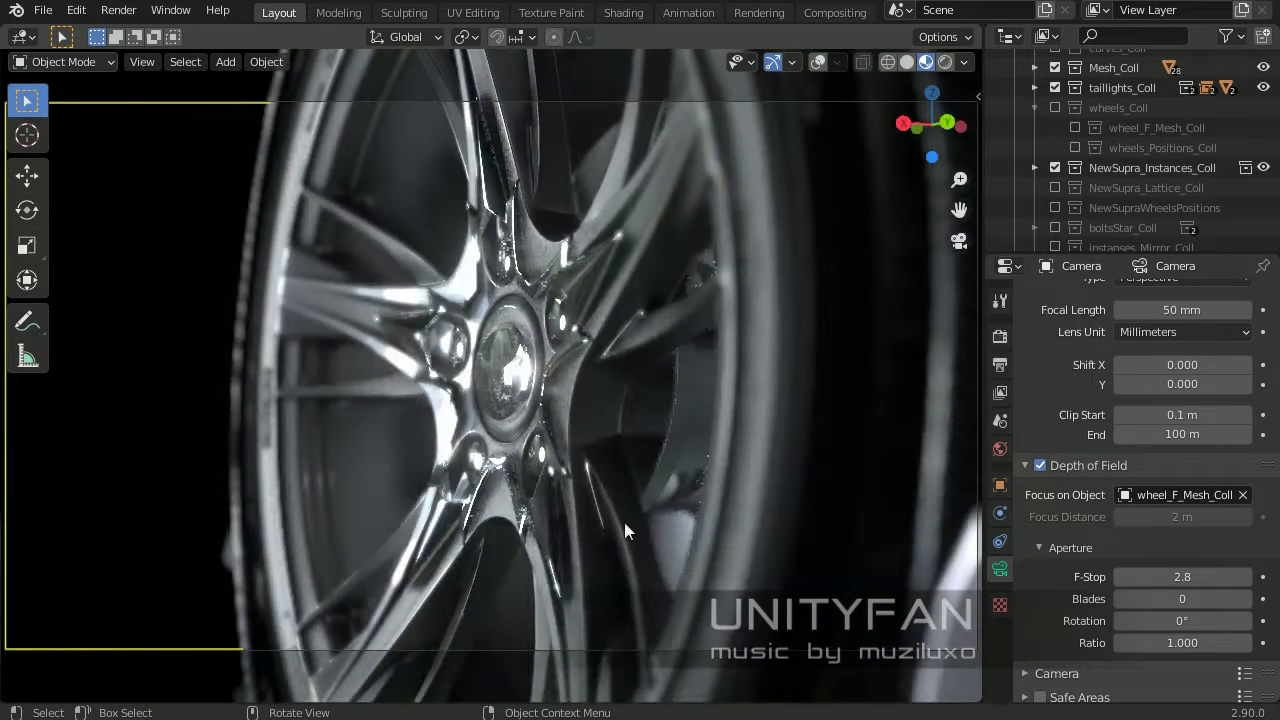
pyautogui.moveTo(624, 522)
pyautogui.mouseDown(button='middle')
pyautogui.moveTo(650, 422)
pyautogui.moveTo(674, 450)
pyautogui.moveTo(728, 465)
pyautogui.moveTo(788, 419)
pyautogui.moveTo(444, 458)
pyautogui.moveTo(280, 418)
pyautogui.moveTo(596, 312)
pyautogui.moveTo(699, 339)
pyautogui.moveTo(623, 435)
pyautogui.moveTo(566, 418)
pyautogui.moveTo(603, 510)
pyautogui.moveTo(571, 512)
pyautogui.moveTo(570, 532)
pyautogui.mouseUp(button='middle')
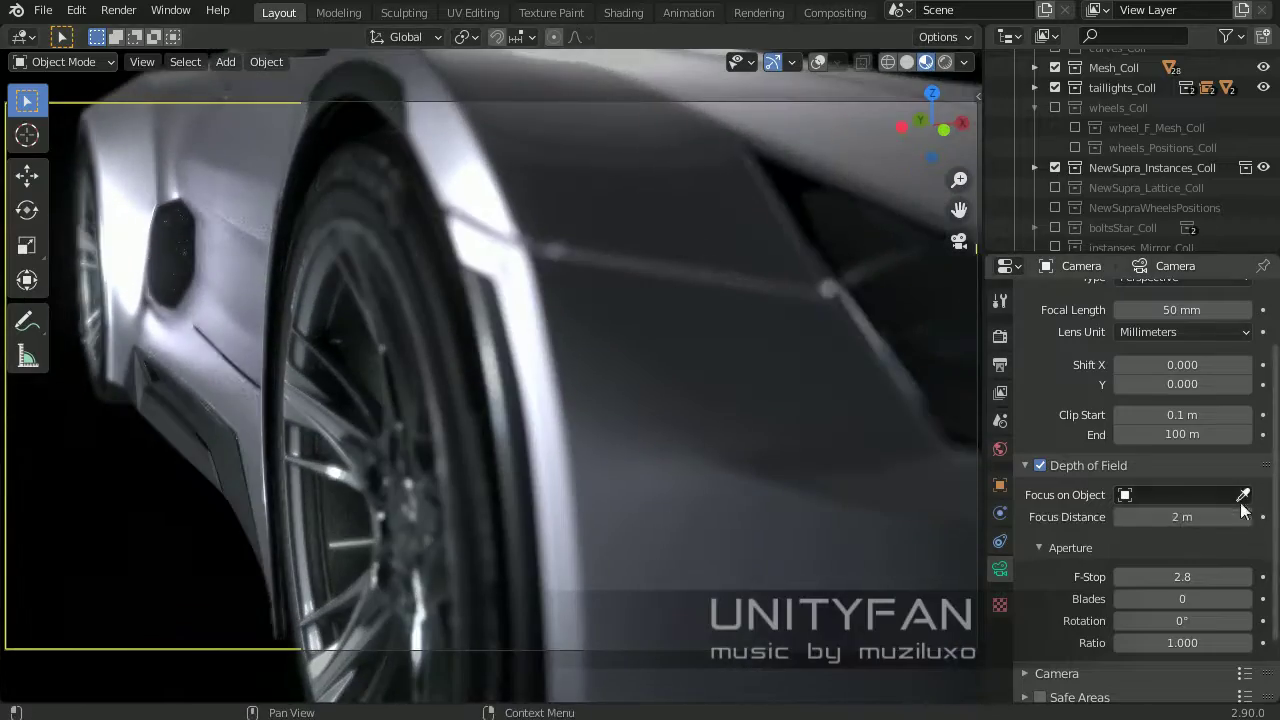
# Reset the camera focus object to wheel_F_Mesh_Coll from a three-quarter car view
pyautogui.click(1243, 495)
pyautogui.click(515, 461)
pyautogui.moveTo(515, 461)
pyautogui.mouseDown(button='middle')
pyautogui.moveTo(555, 369)
pyautogui.moveTo(458, 473)
pyautogui.moveTo(343, 434)
pyautogui.moveTo(370, 405)
pyautogui.moveTo(480, 350)
pyautogui.moveTo(1233, 483)
pyautogui.mouseUp(button='middle')
pyautogui.click(440, 325)
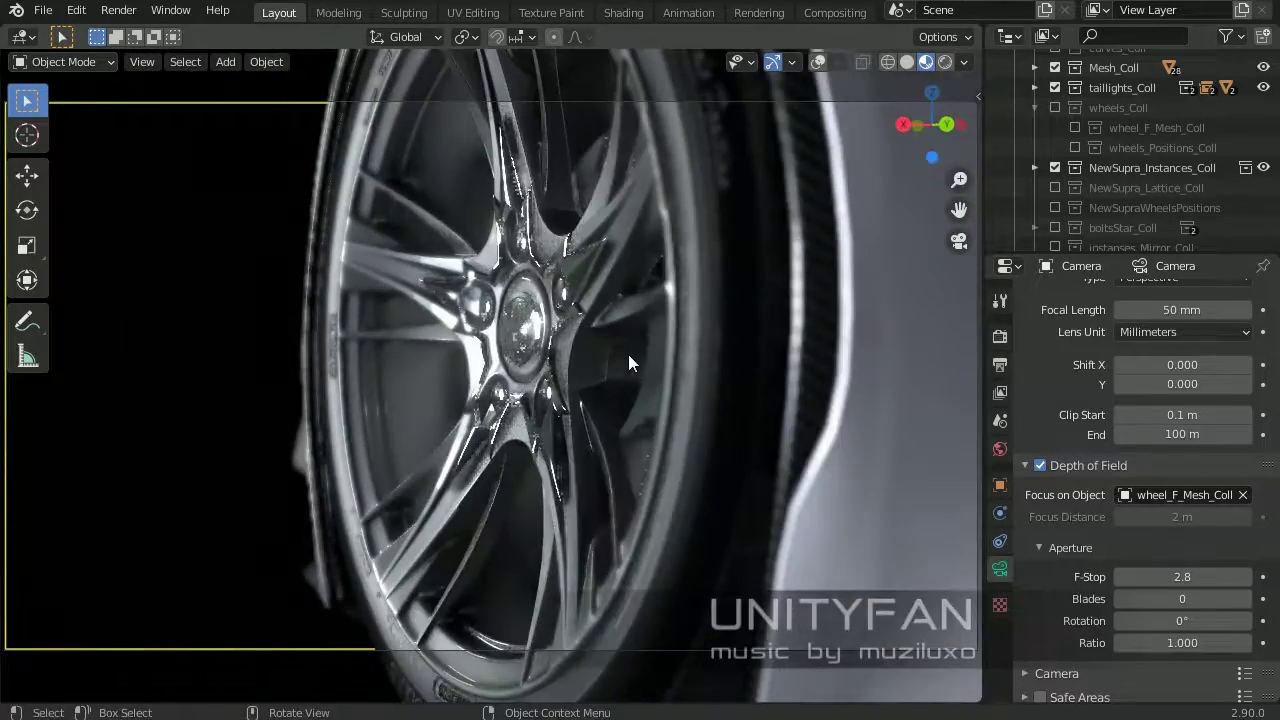